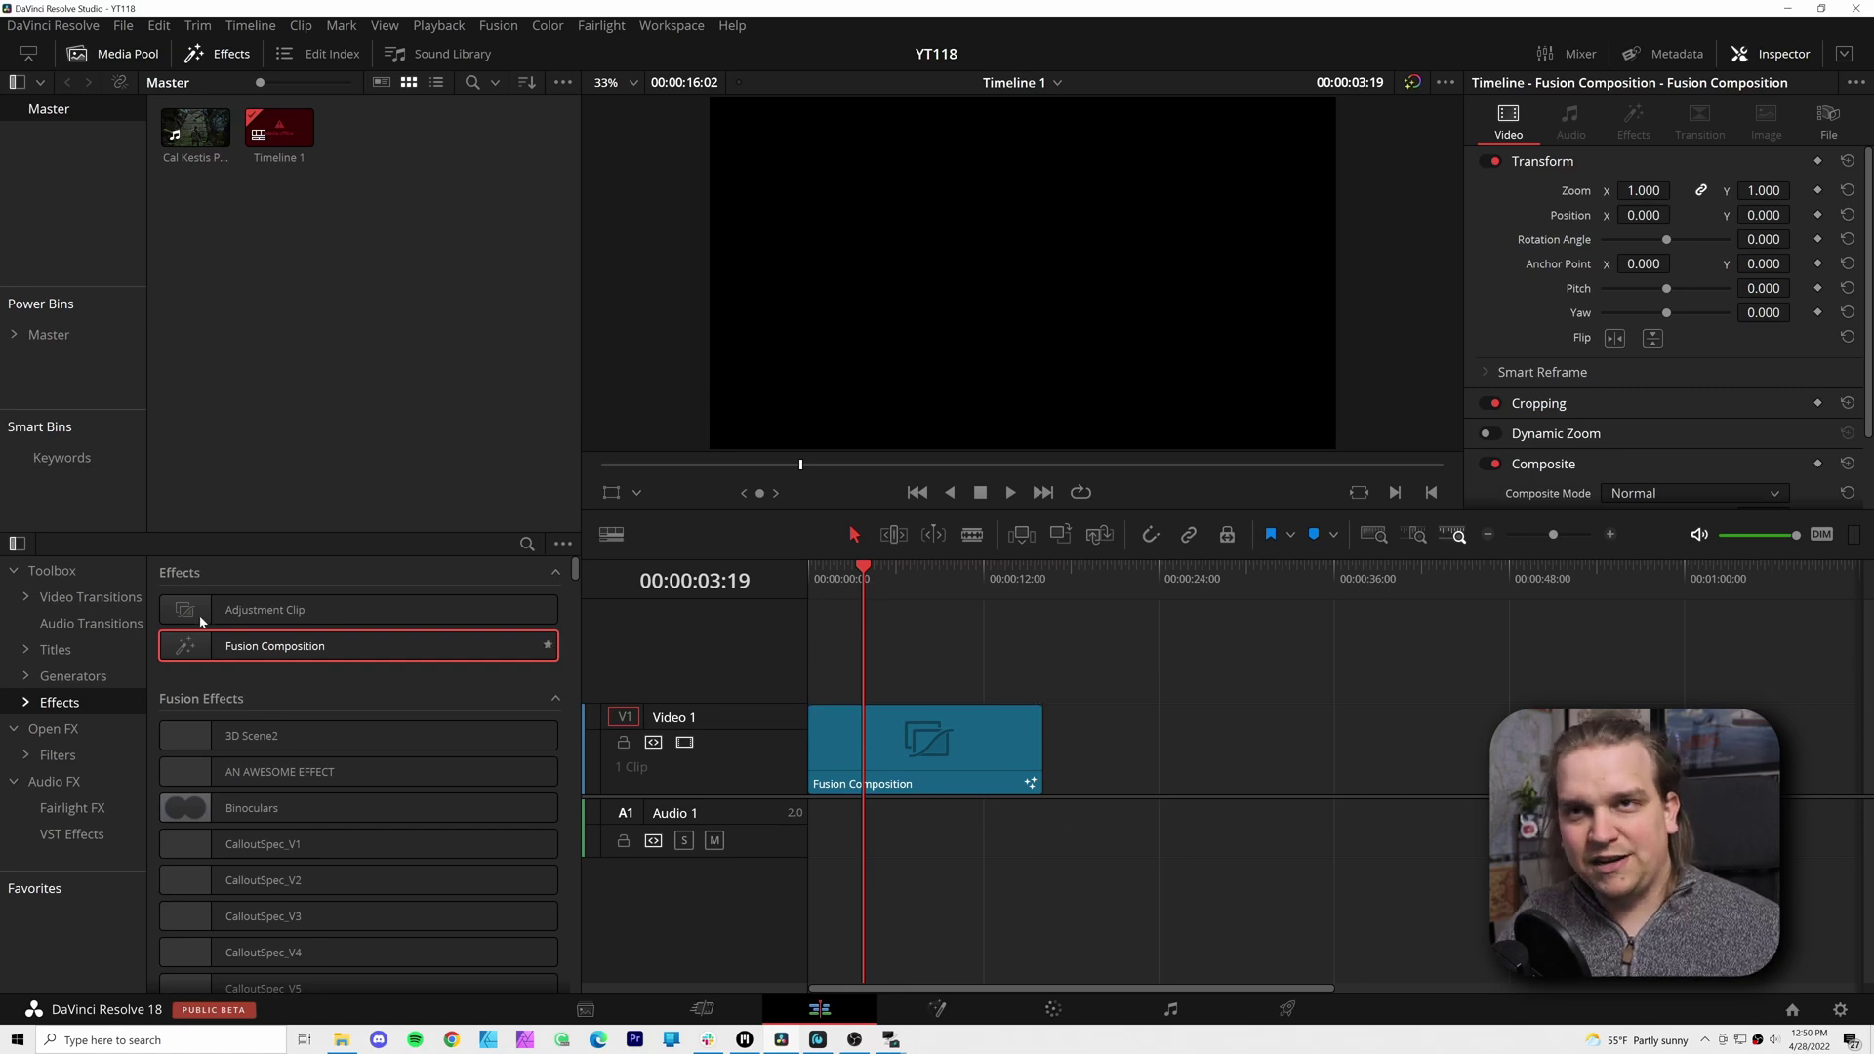
Open the clip in the Fusion page and recentre the node graph on MediaOut1
{"action": "left_click", "coordinate": [938, 1009]}
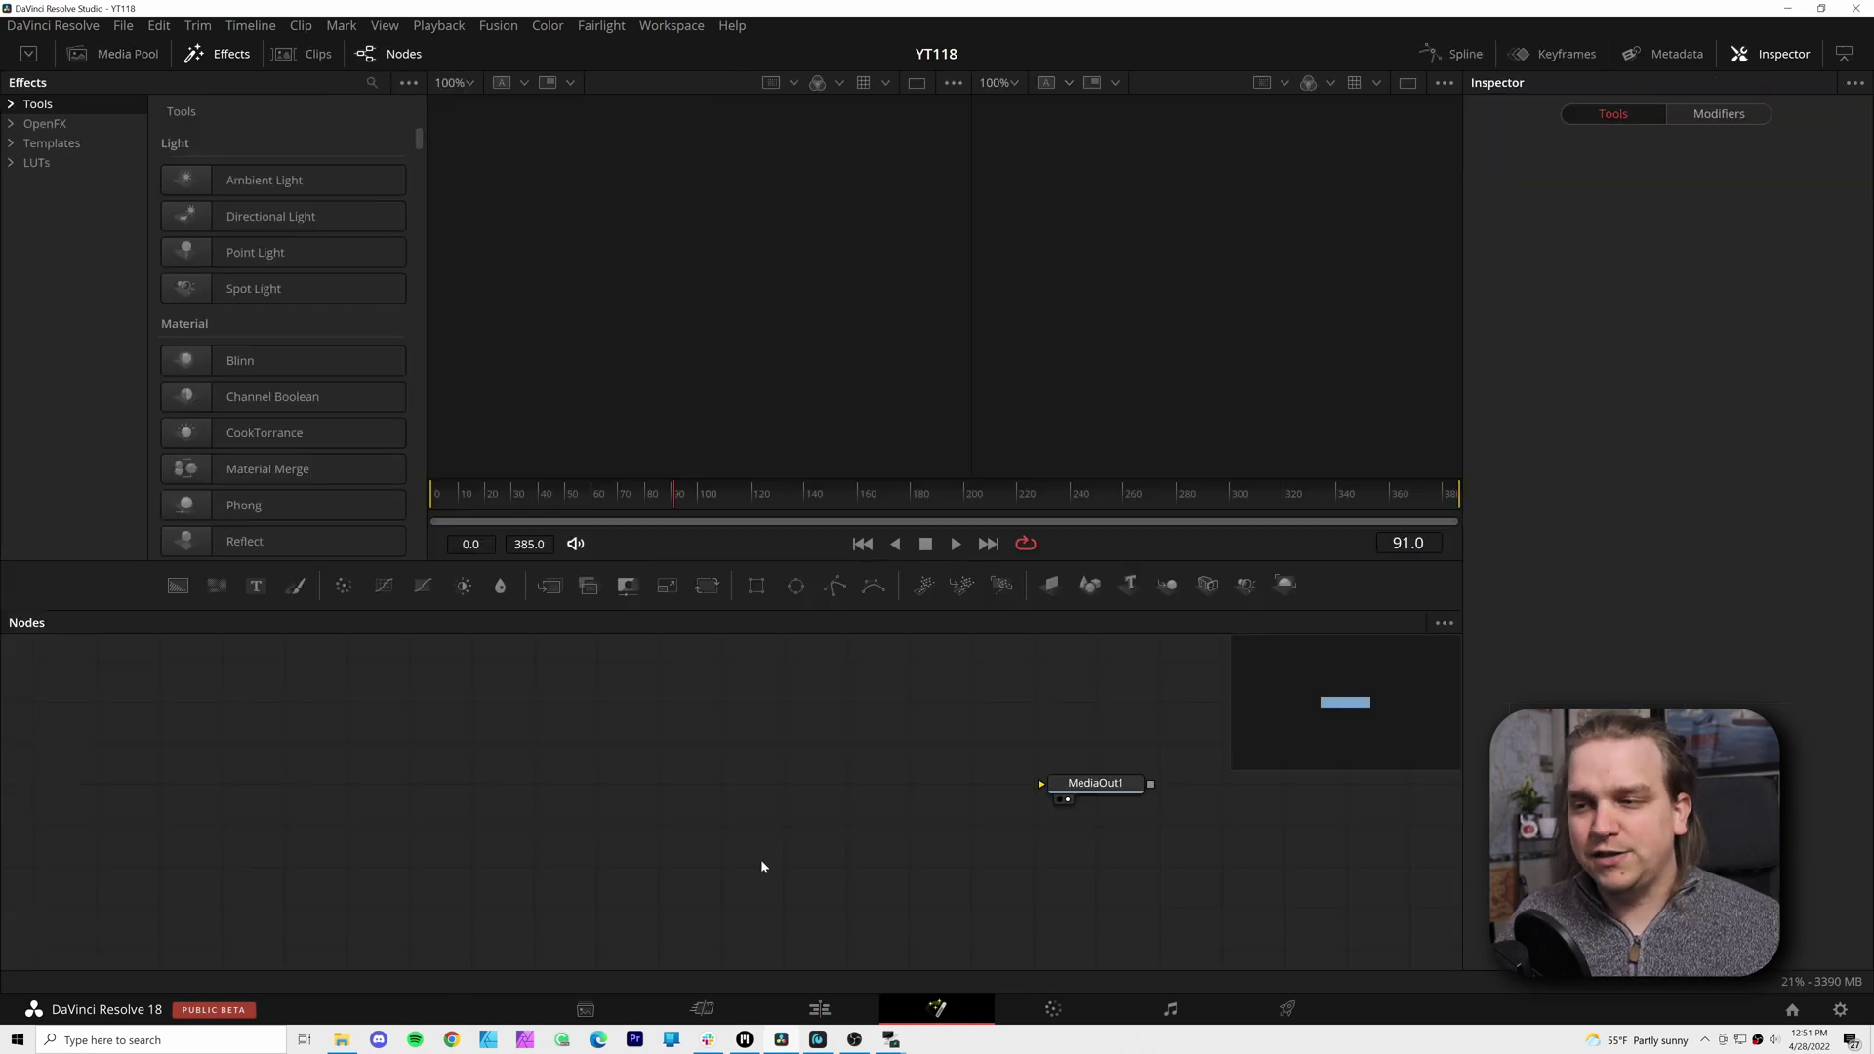
{"action": "left_click_drag", "start_coordinate": [762, 866], "coordinate": [748, 826]}
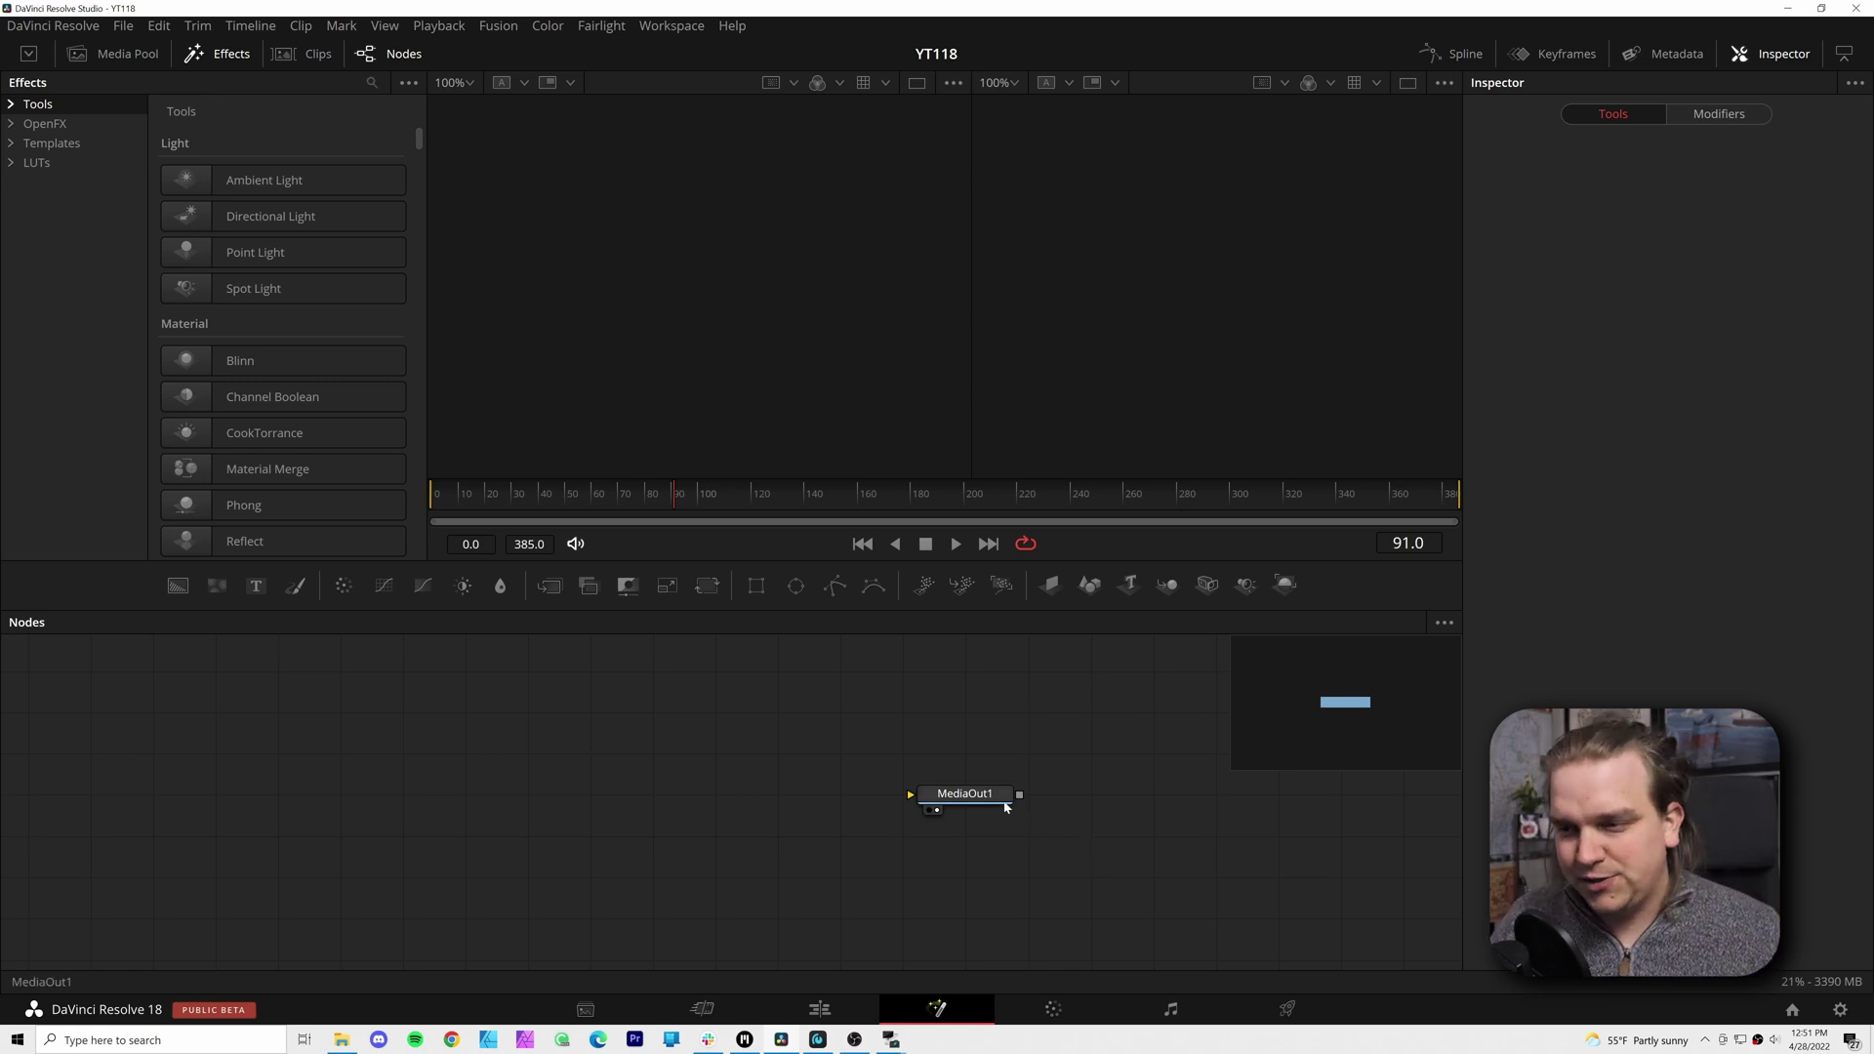
{"action": "left_click_drag", "start_coordinate": [1003, 798], "coordinate": [1036, 794]}
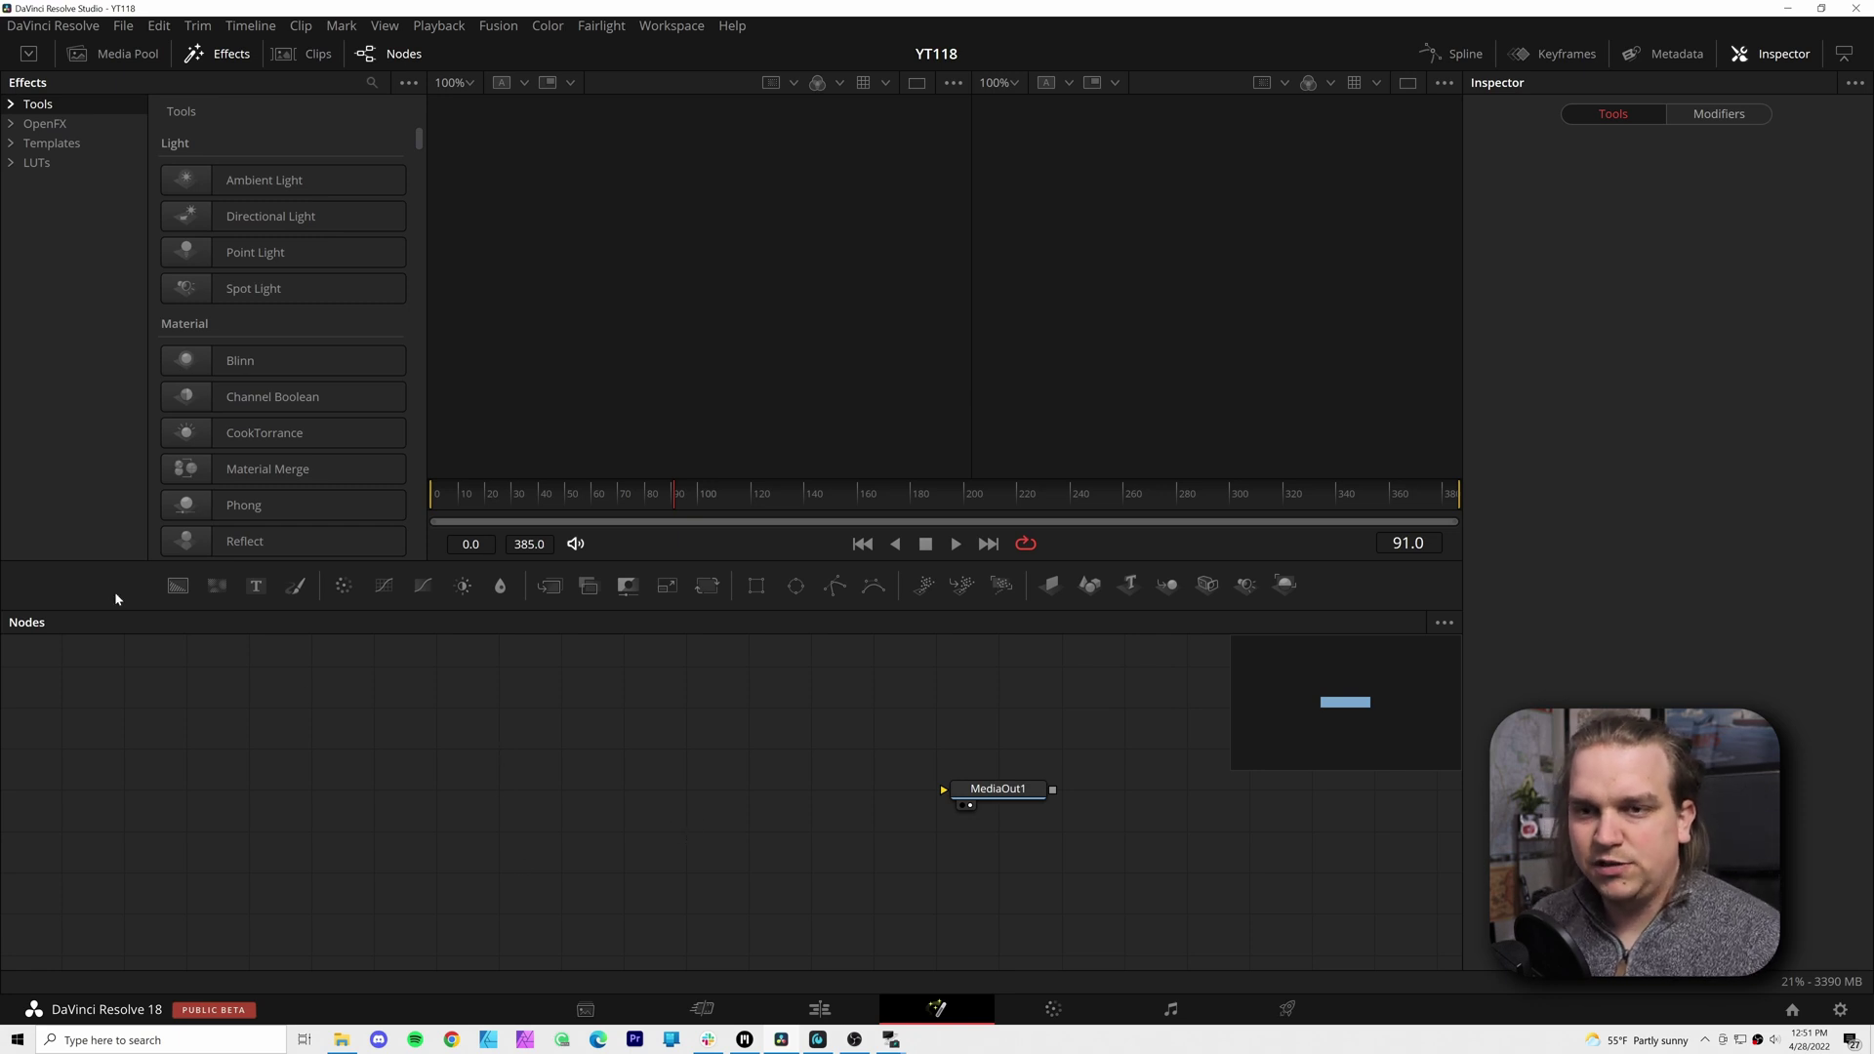
Add a Background node left of MediaOut1 and set Red, Green and Blue to 1.0 for white
{"action": "left_click", "coordinate": [178, 584]}
{"action": "left_click_drag", "start_coordinate": [975, 914], "coordinate": [474, 793]}
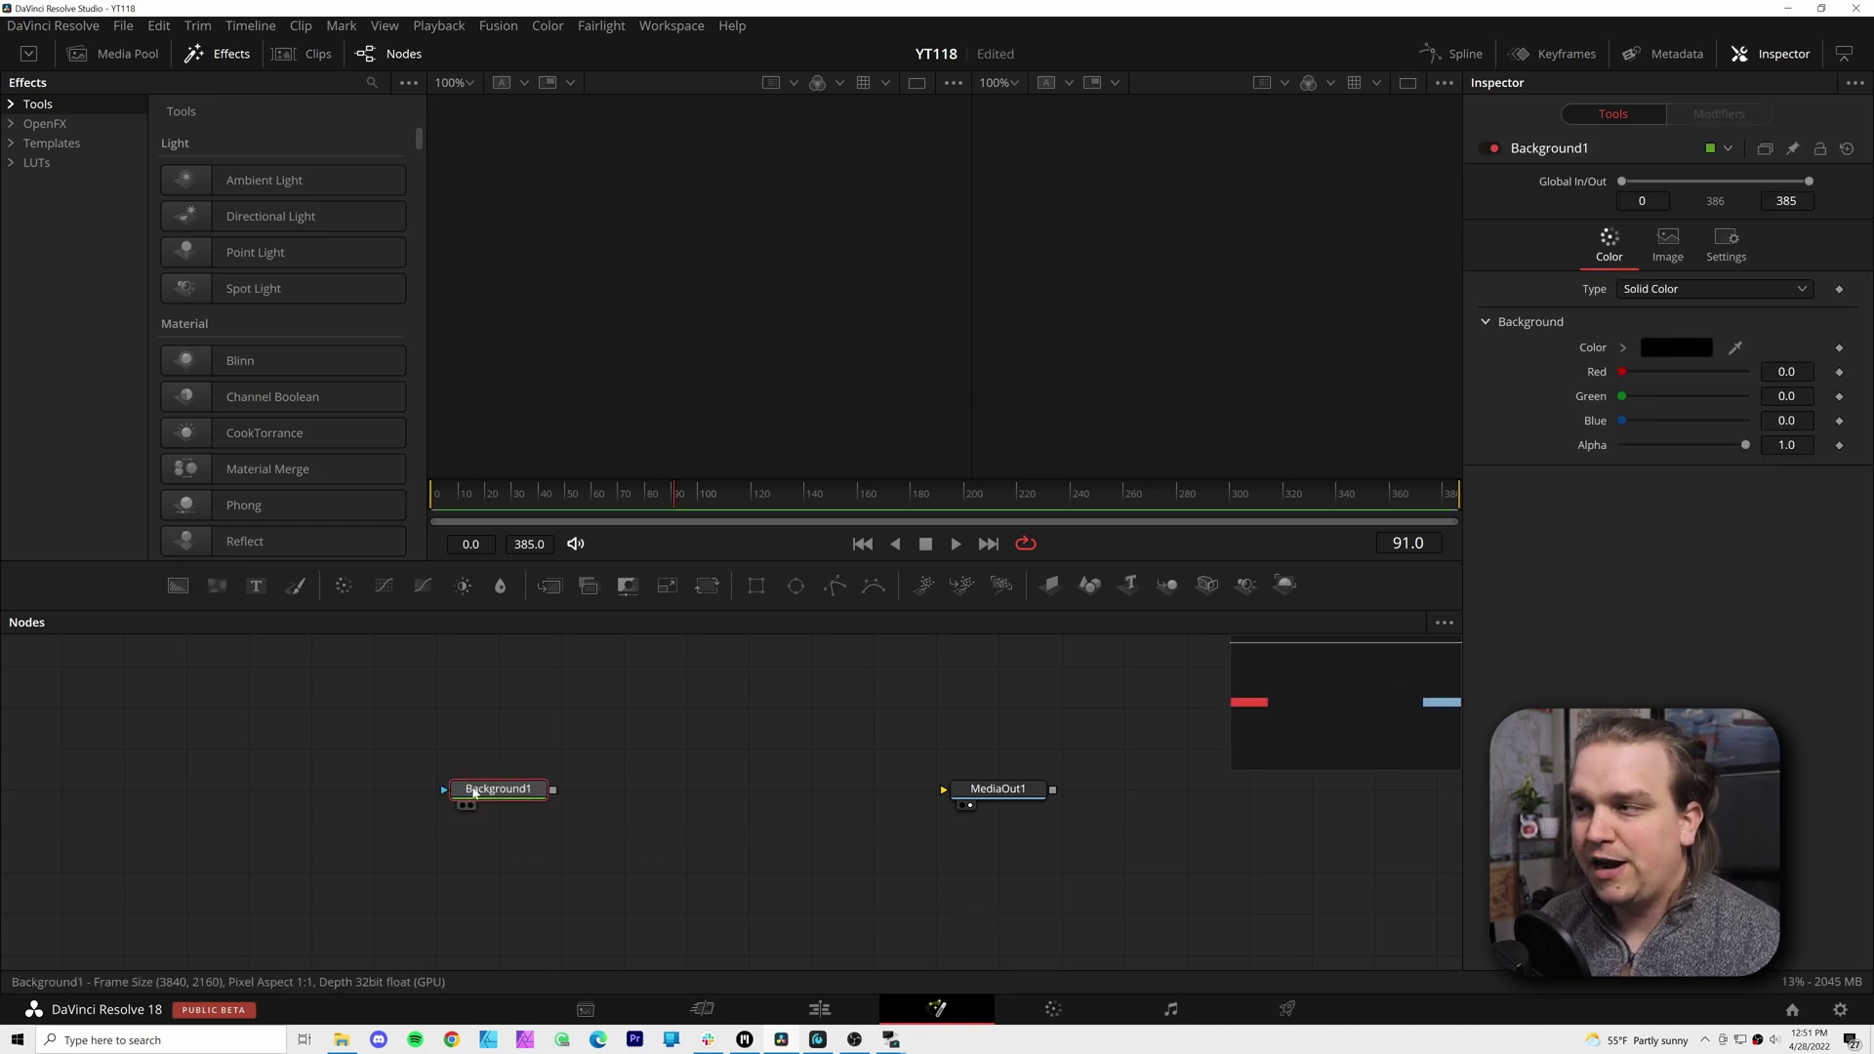
{"action": "left_click_drag", "start_coordinate": [1652, 394], "coordinate": [1833, 406]}
{"action": "left_click_drag", "start_coordinate": [1621, 420], "coordinate": [1757, 422]}
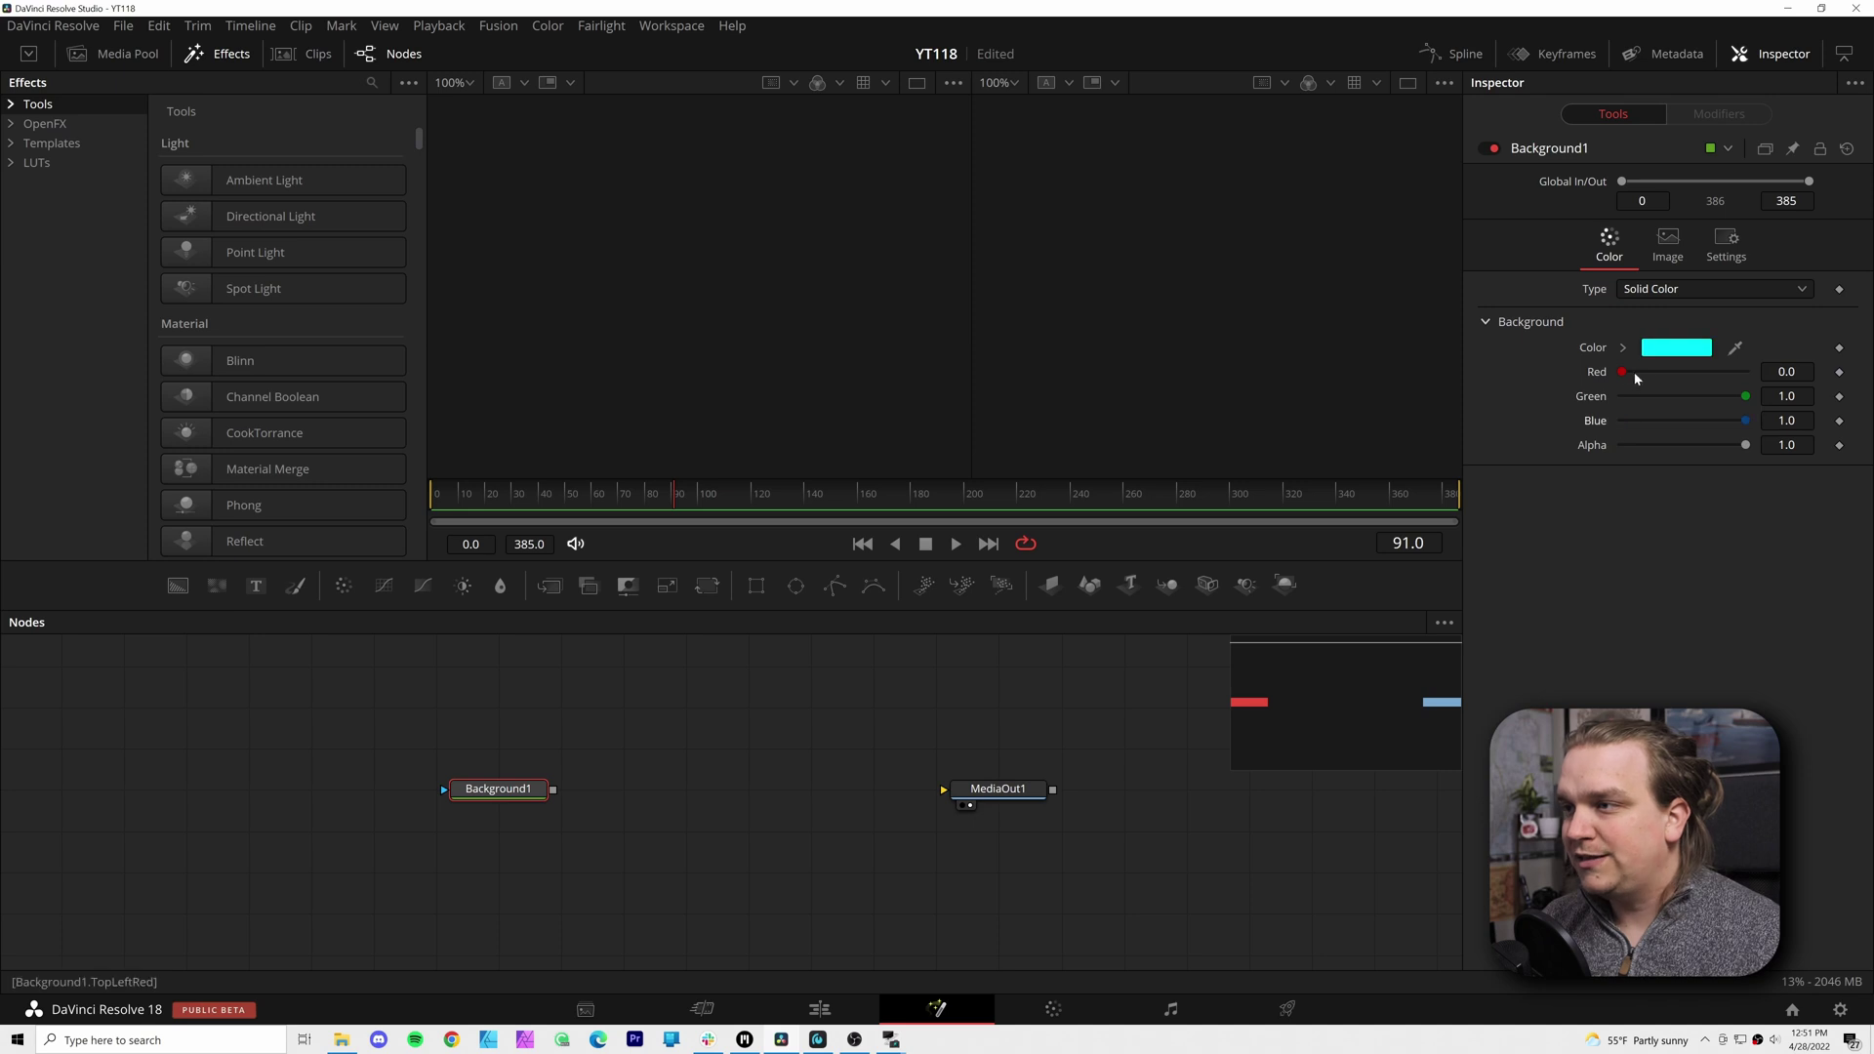
{"action": "left_click_drag", "start_coordinate": [1622, 372], "coordinate": [1757, 374]}
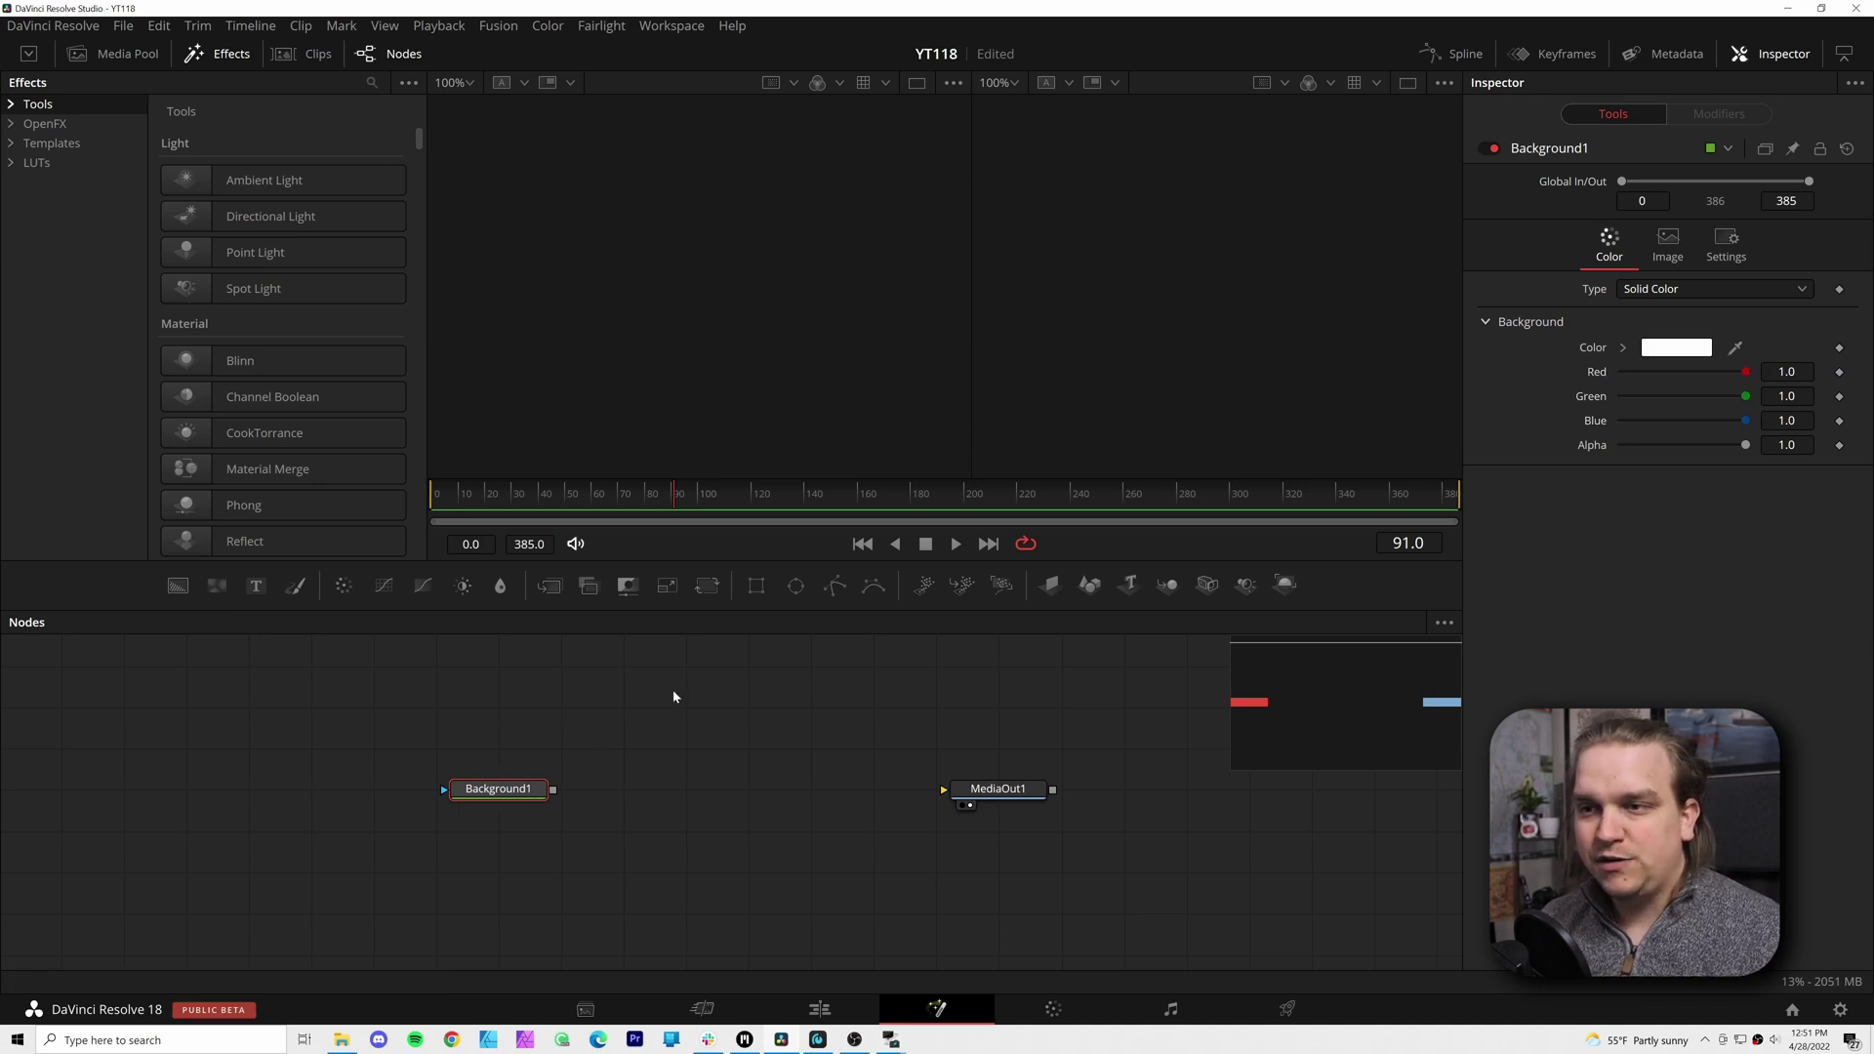
Add a Polygon mask to Background1 and show Background1 in the right viewer
{"action": "left_click", "coordinate": [834, 585]}
{"action": "left_click", "coordinate": [523, 796]}
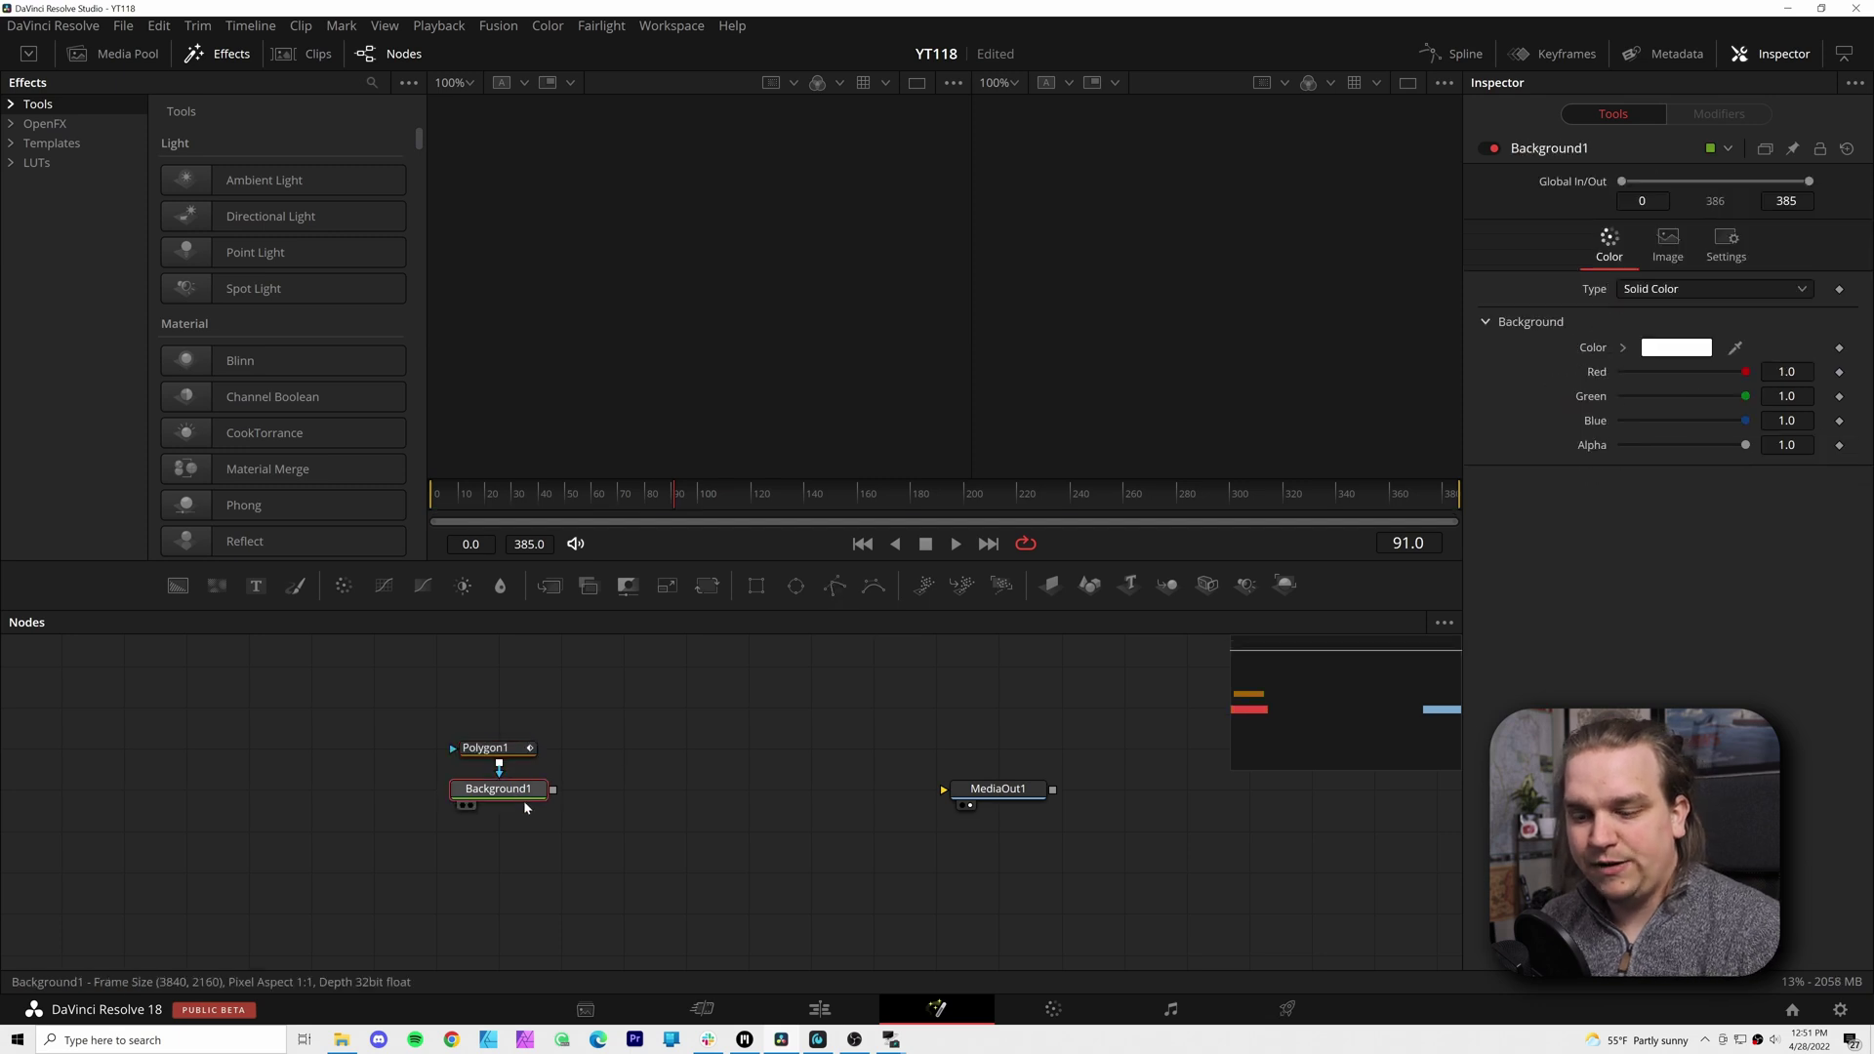
{"action": "key", "text": "2"}
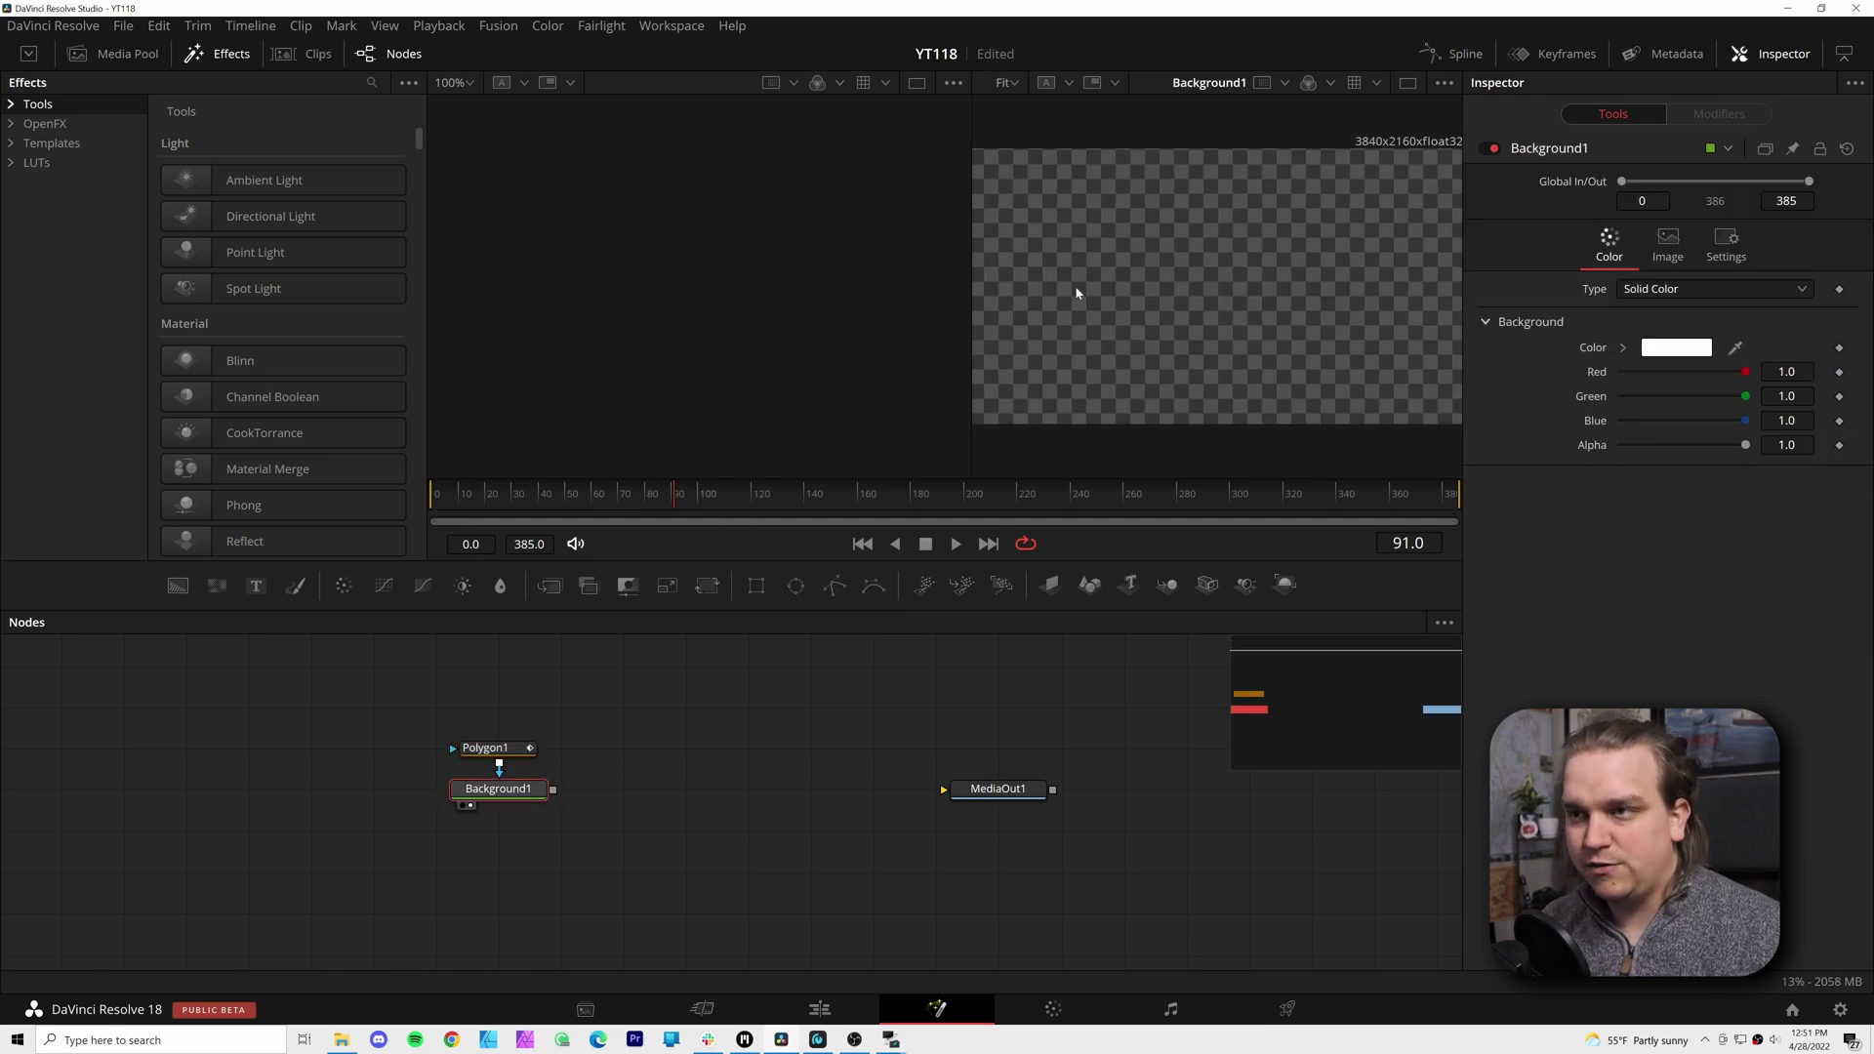
Draw Polygon1 as an open zigzag line of six points in the viewer
{"action": "left_click", "coordinate": [485, 748]}
{"action": "left_click", "coordinate": [1022, 259]}
{"action": "left_click", "coordinate": [1127, 239]}
{"action": "left_click_drag", "start_coordinate": [1069, 381], "coordinate": [1121, 362]}
{"action": "left_click", "coordinate": [1279, 208]}
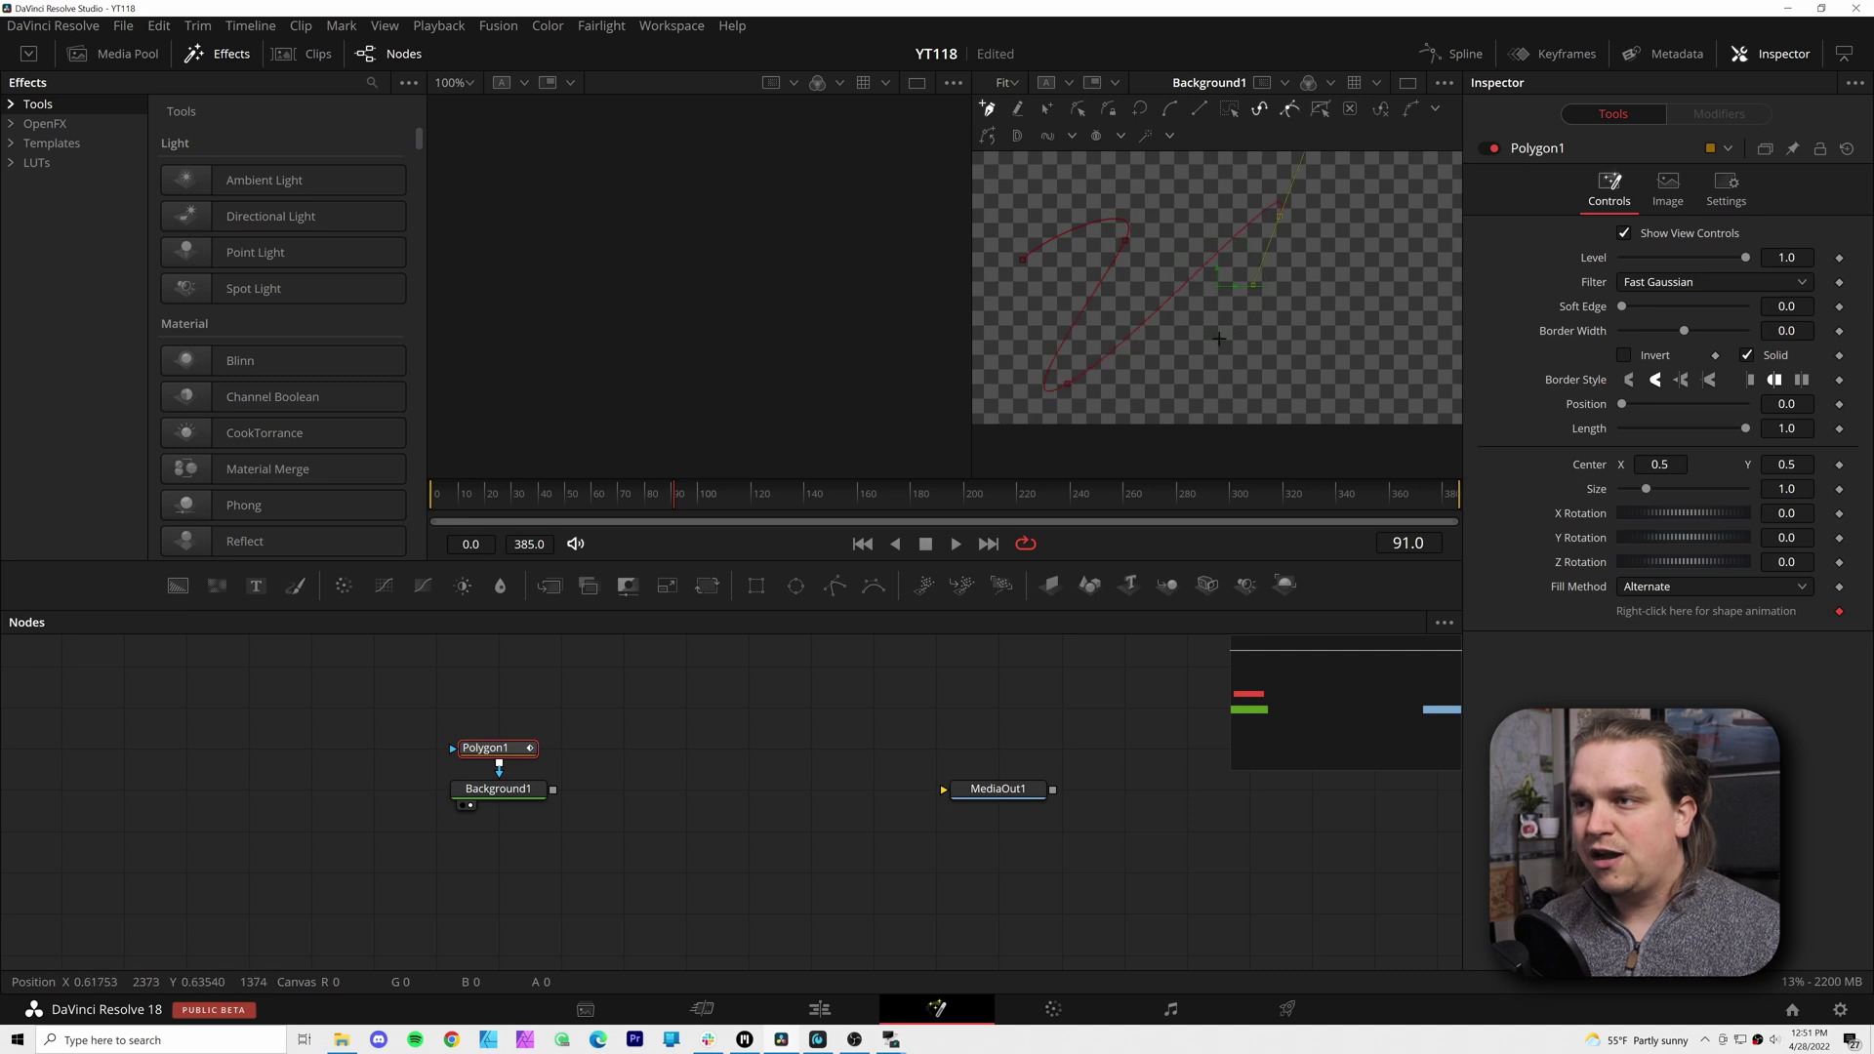
{"action": "left_click", "coordinate": [1215, 377]}
{"action": "left_click", "coordinate": [1378, 267]}
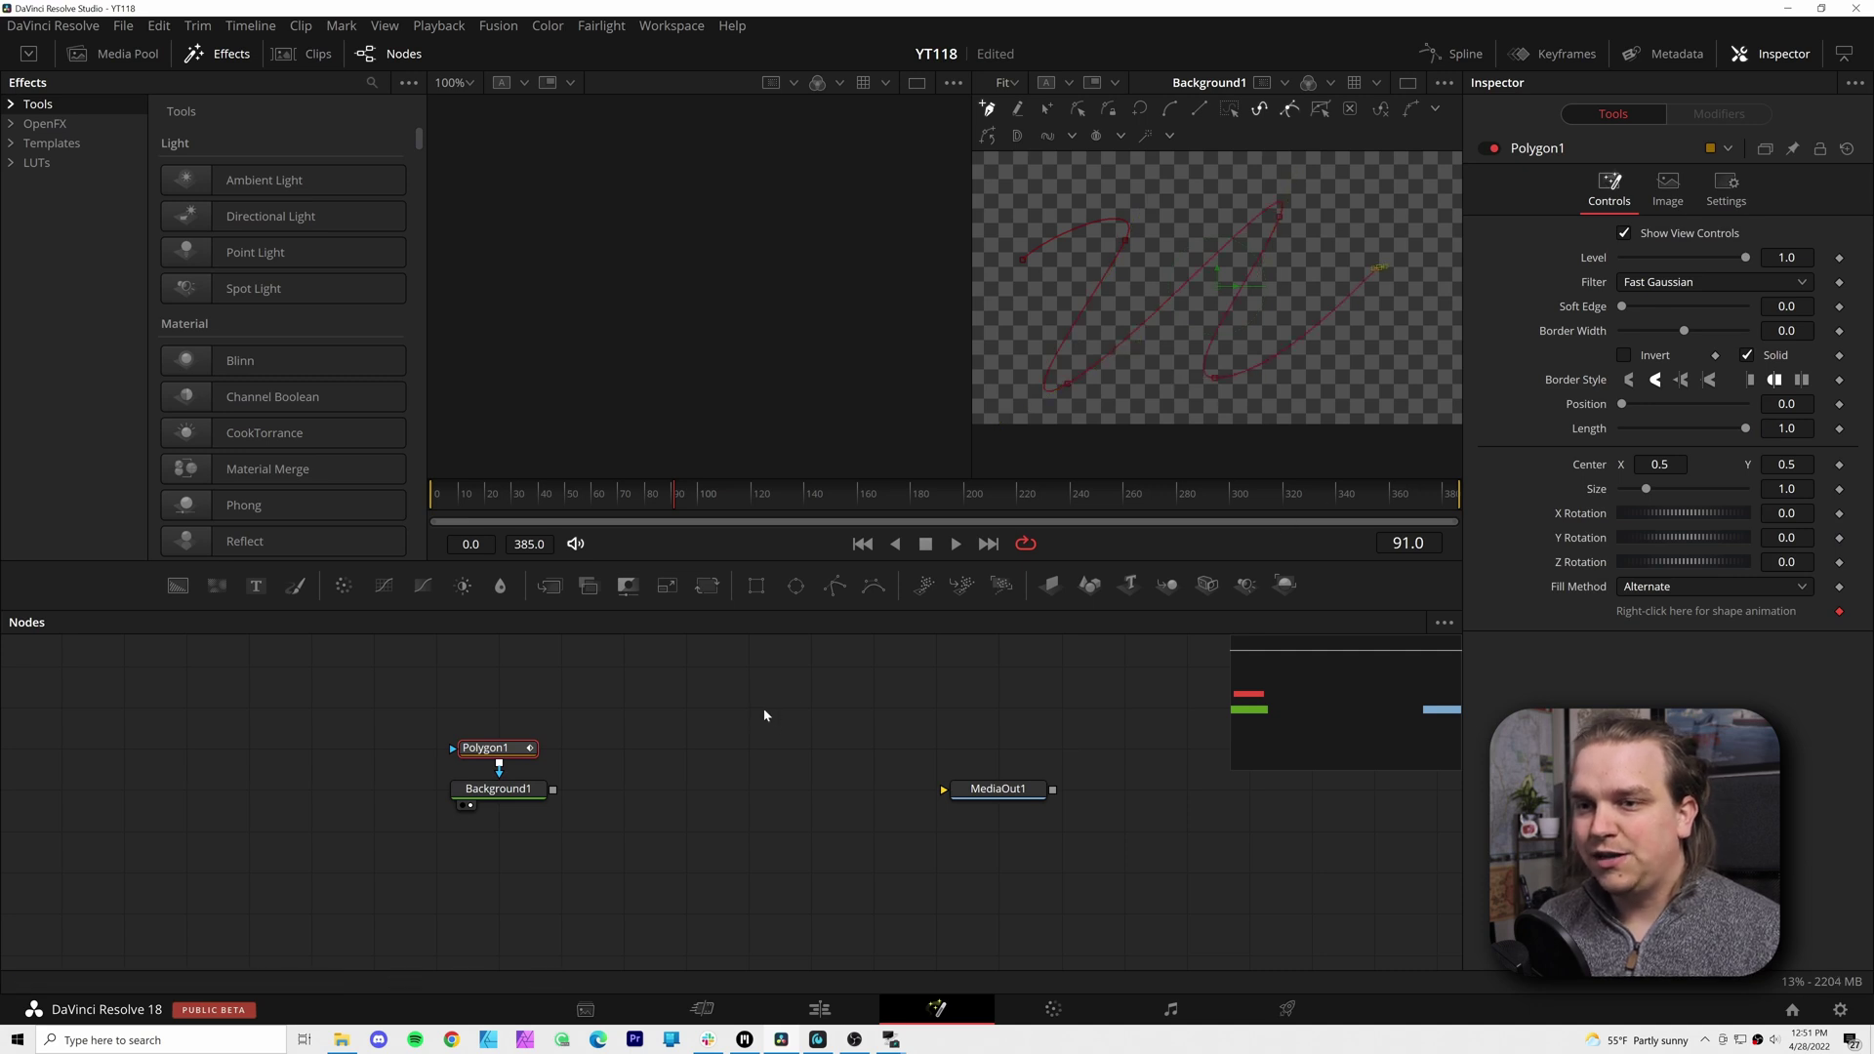
Raise Polygon1's Border Width to 0.0031 so a thin white line shows
{"action": "left_click", "coordinate": [517, 790]}
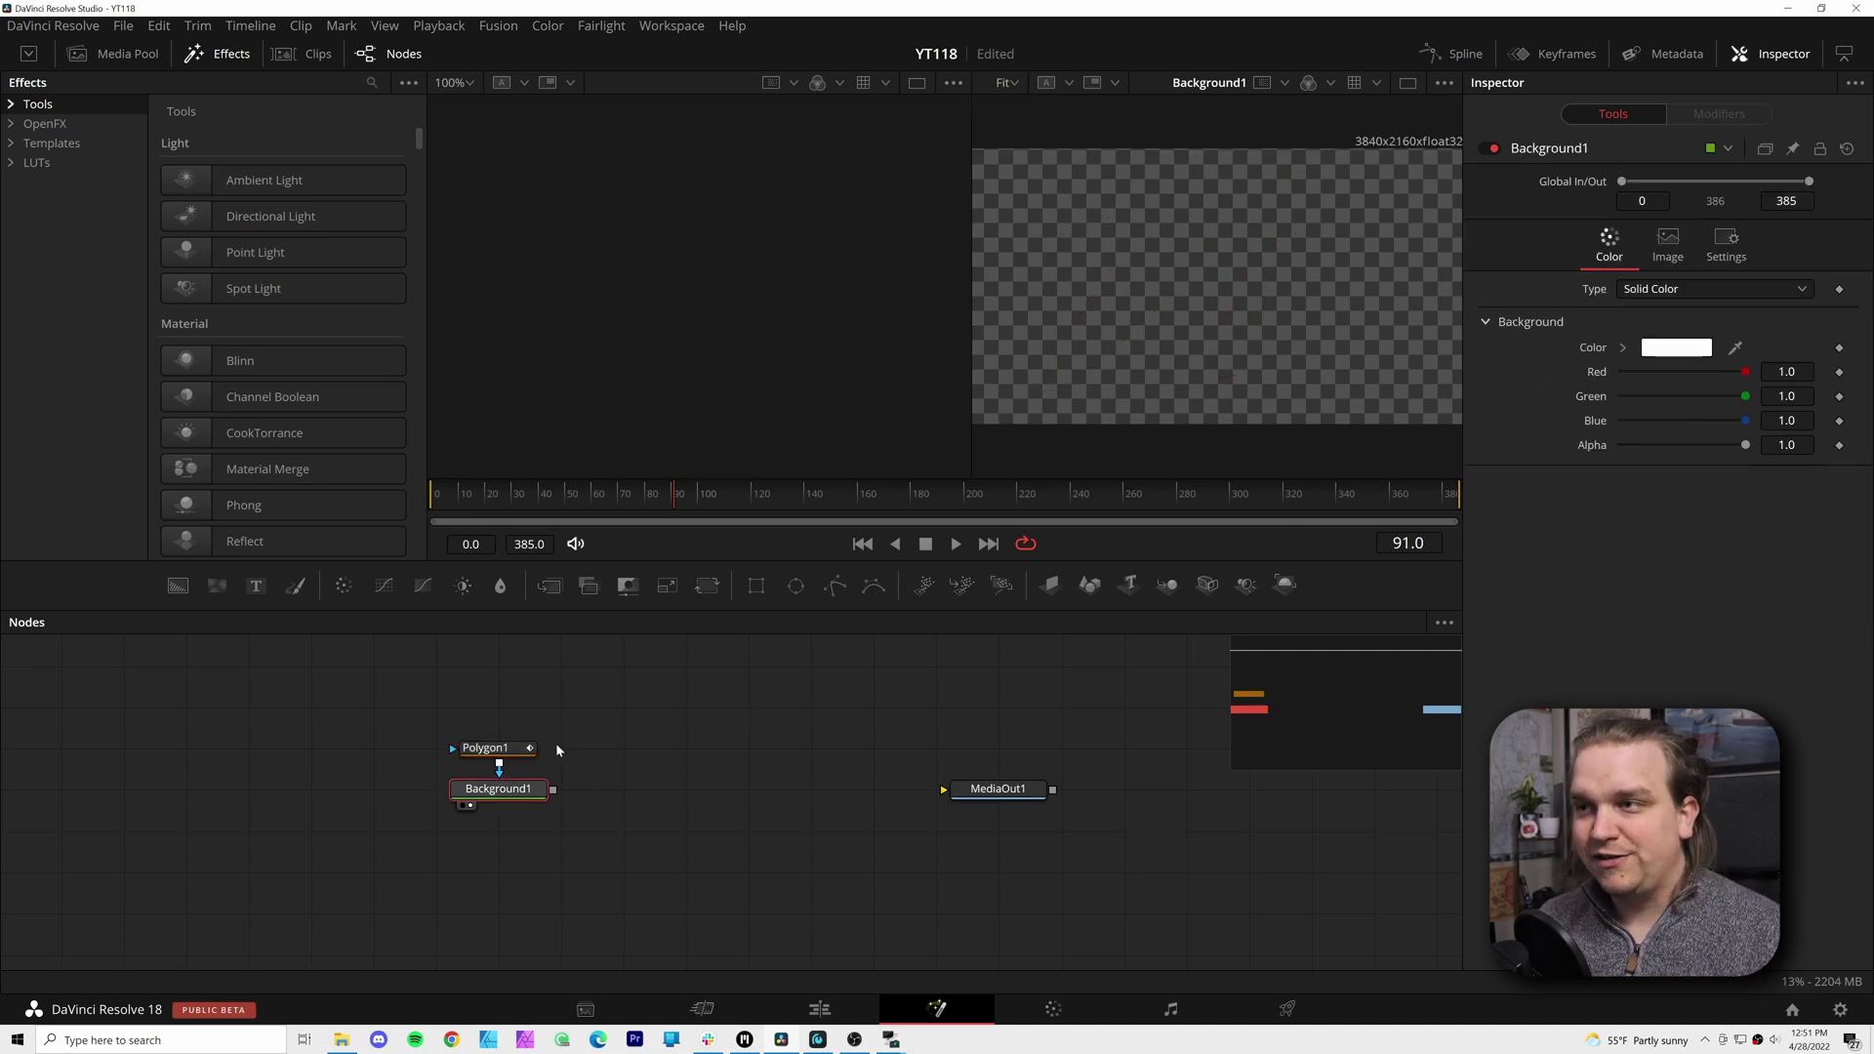
{"action": "left_click", "coordinate": [493, 754]}
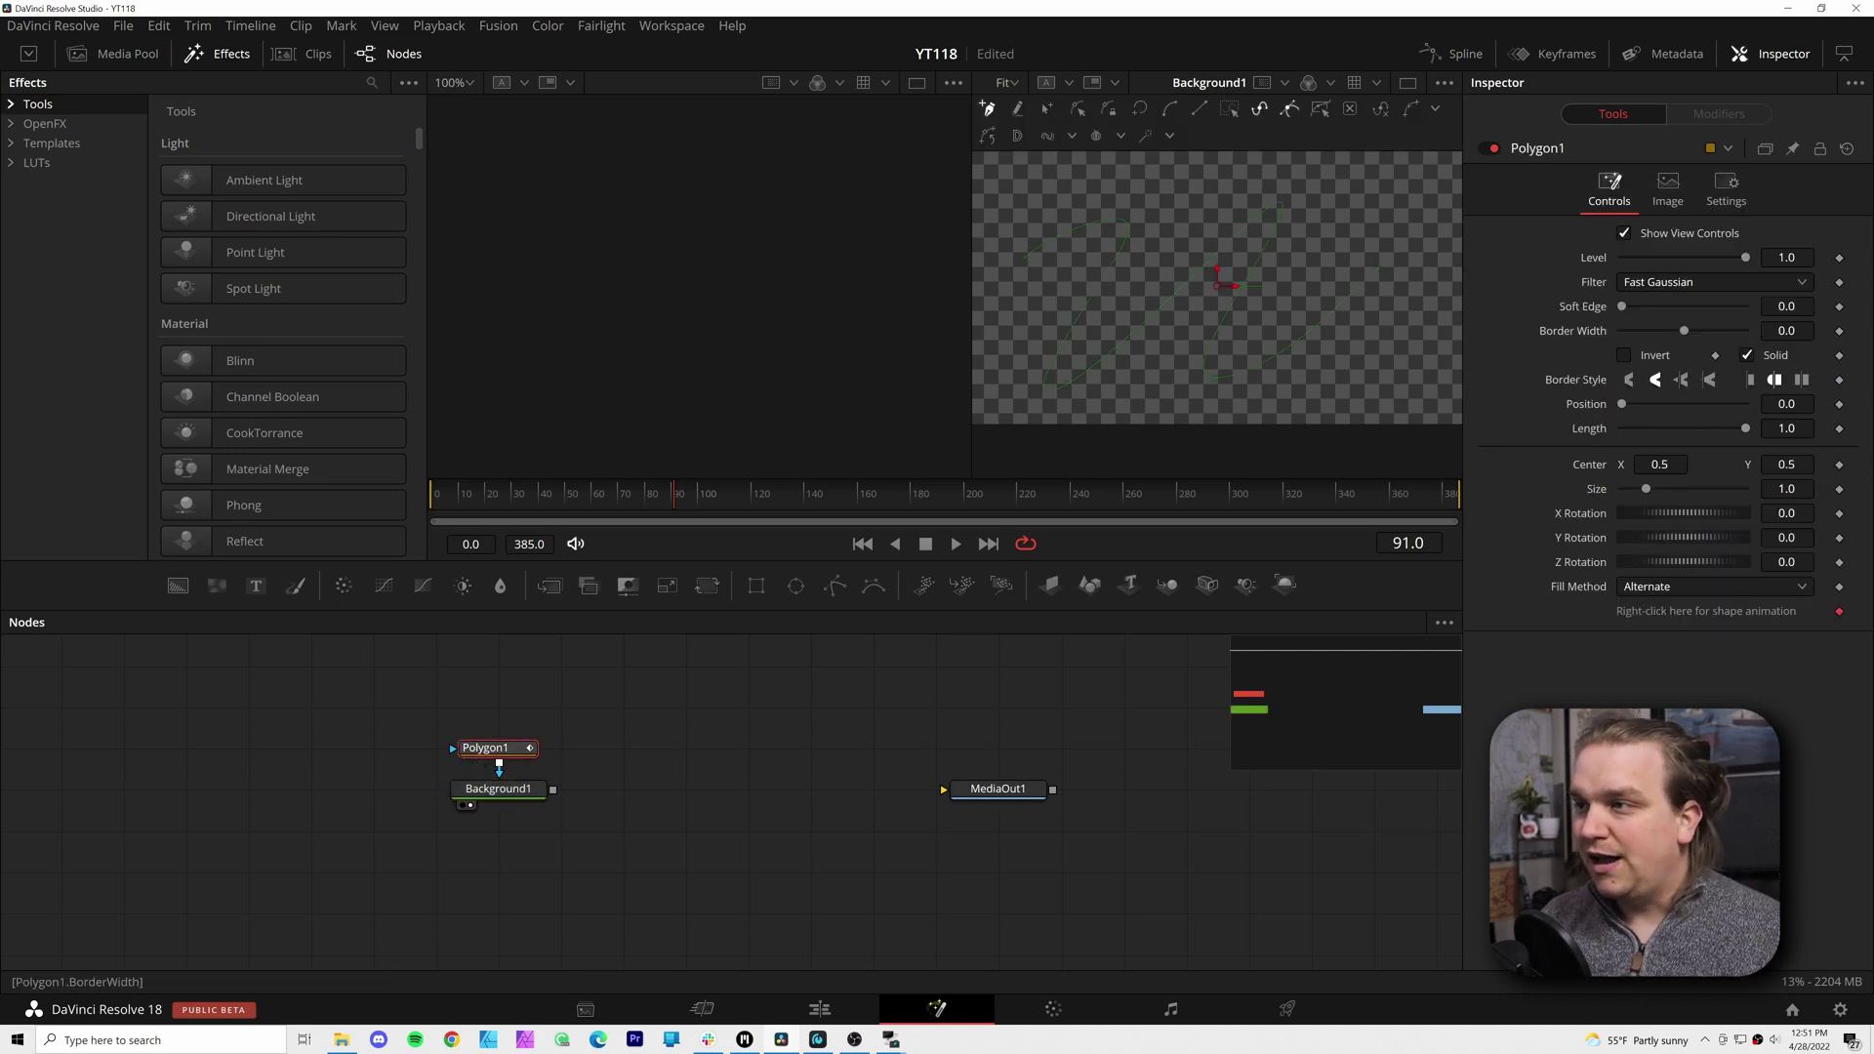
{"action": "left_click_drag", "start_coordinate": [1683, 331], "coordinate": [1689, 331]}
{"action": "left_click", "coordinate": [847, 765]}
{"action": "scroll", "coordinate": [1226, 376], "scroll_direction": "up", "scroll_amount": 3}
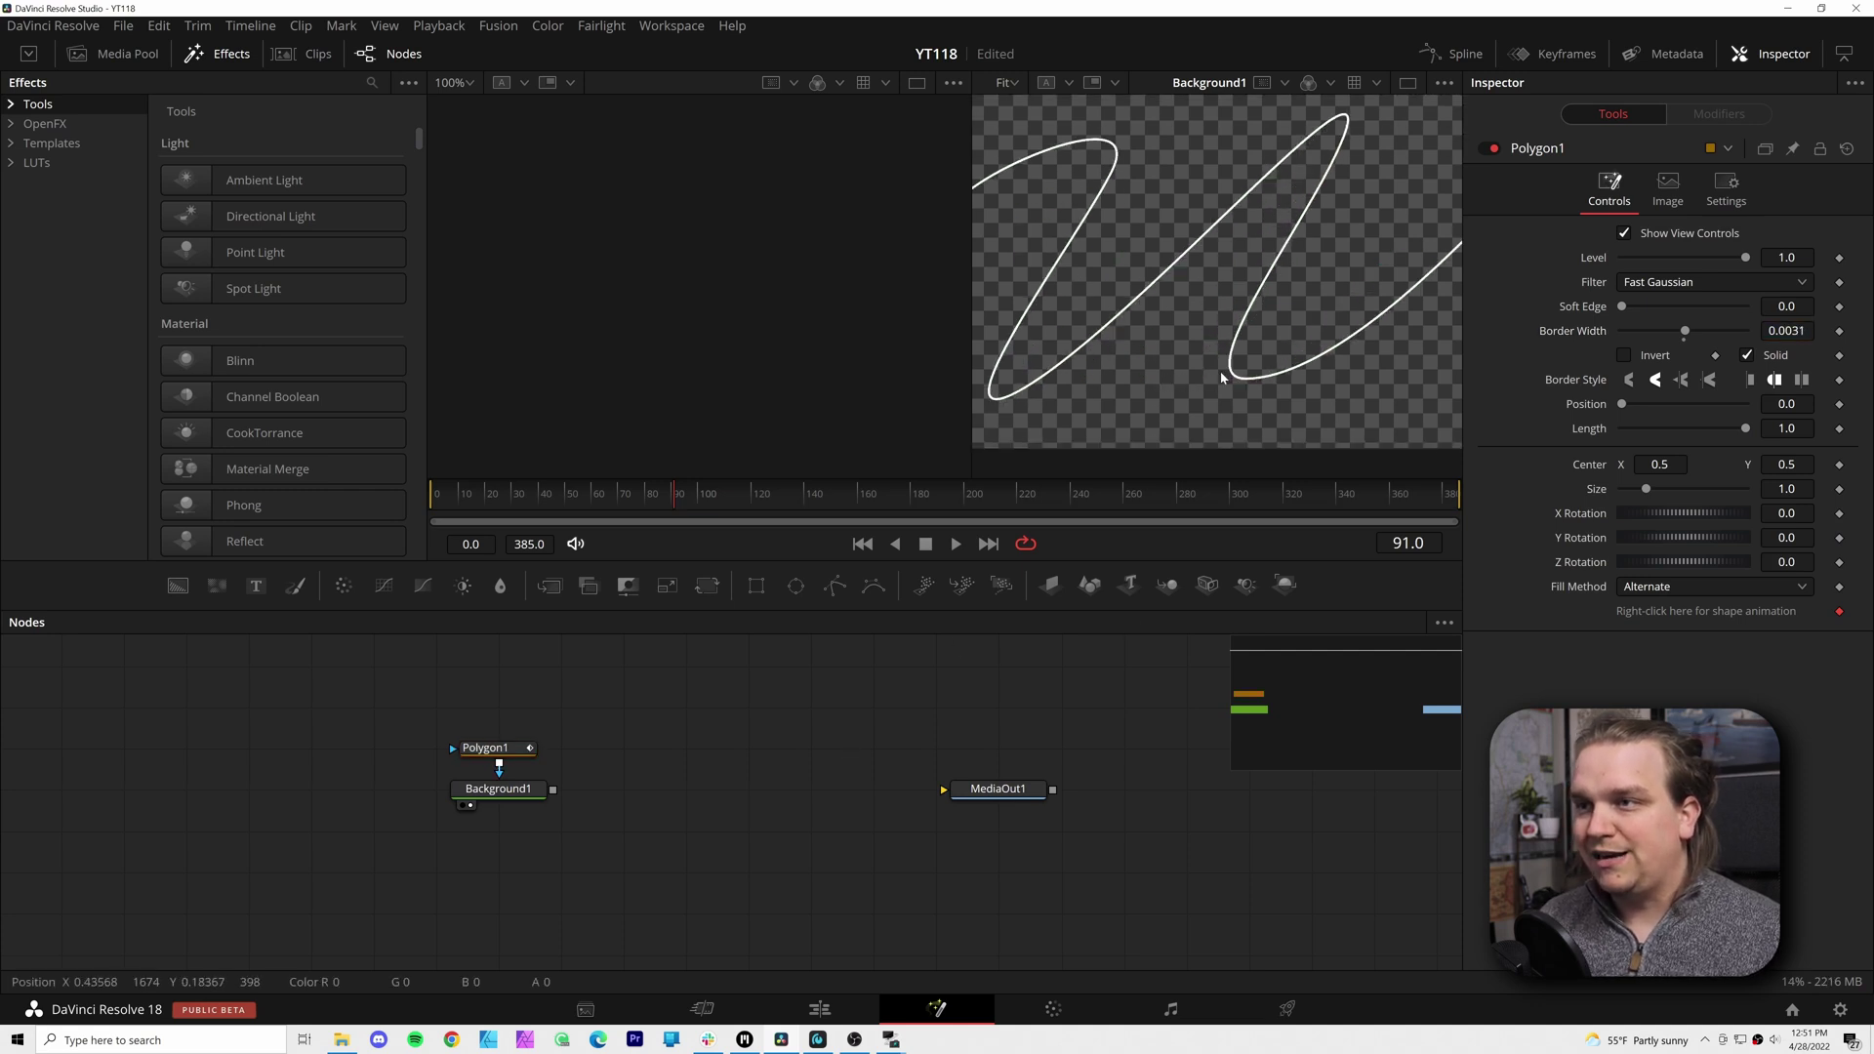
{"action": "scroll", "coordinate": [1225, 377], "scroll_direction": "down", "scroll_amount": 3}
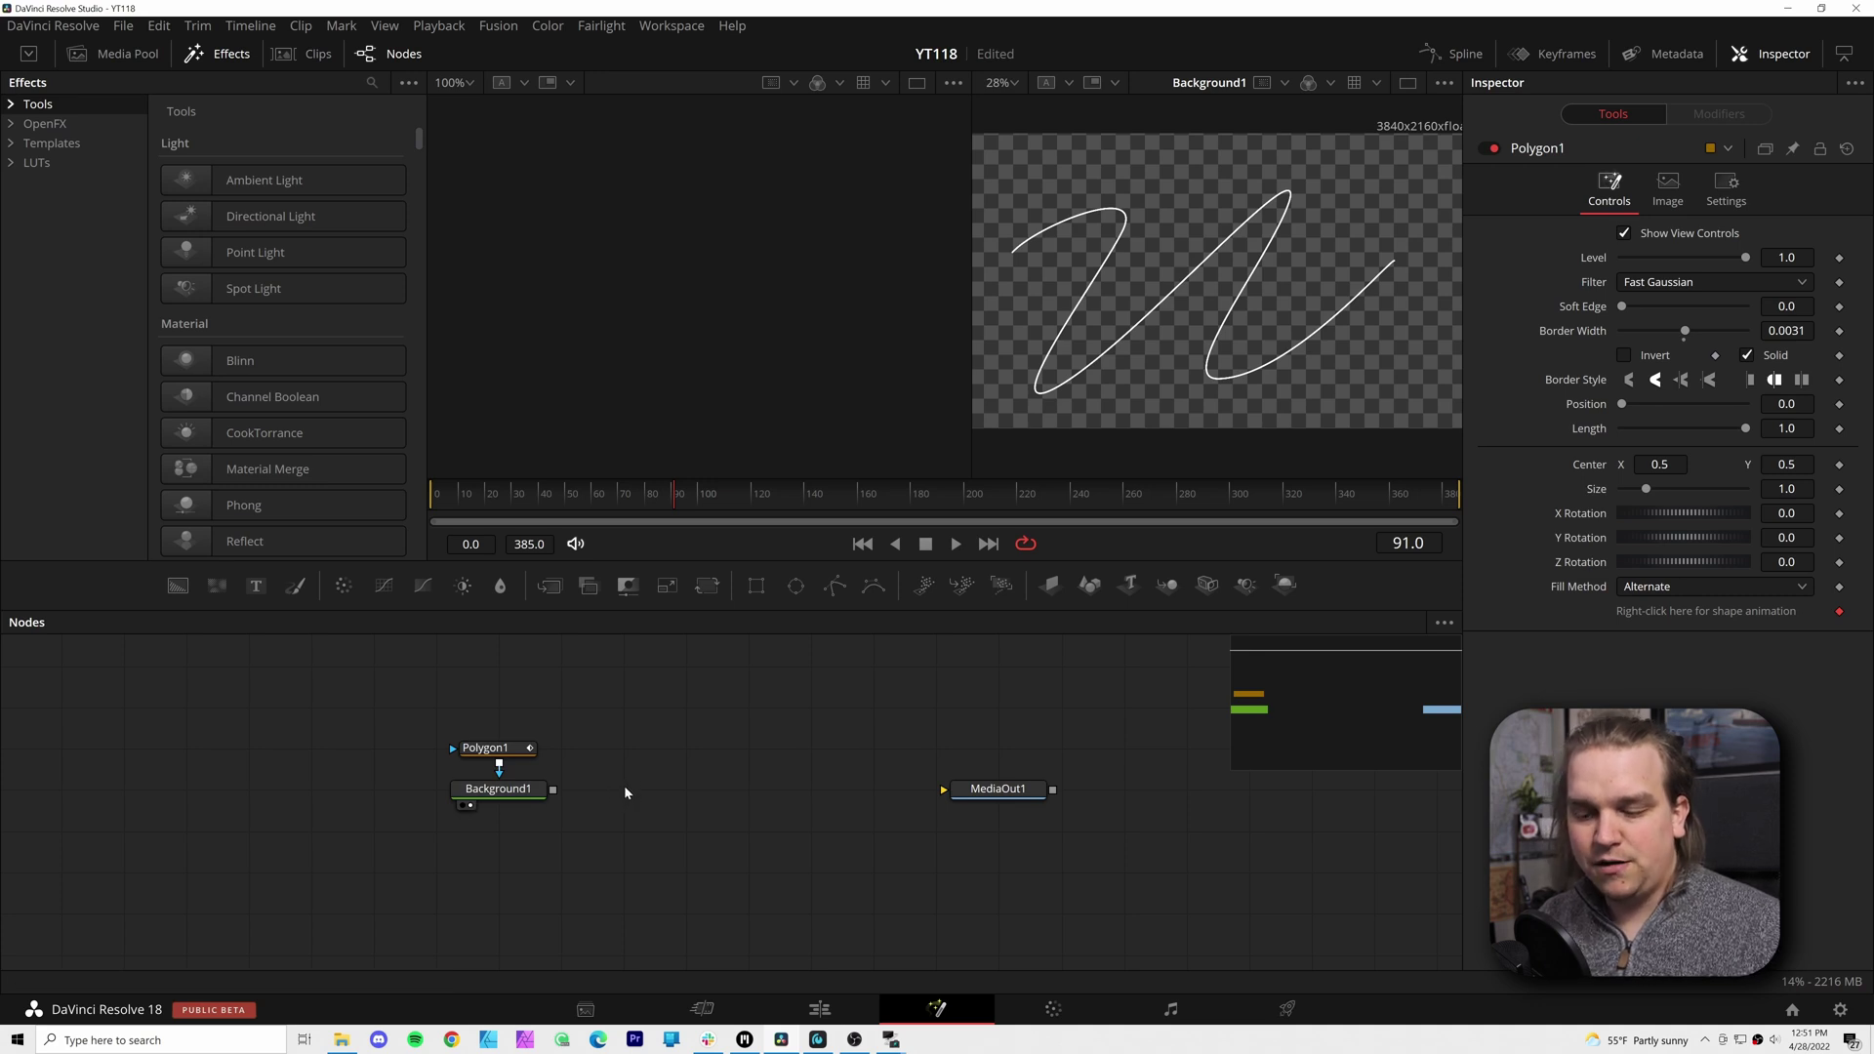
Paste copies of the polygon and background nodes and close Polygon1_1's spline
{"action": "key", "text": "ctrl+v"}
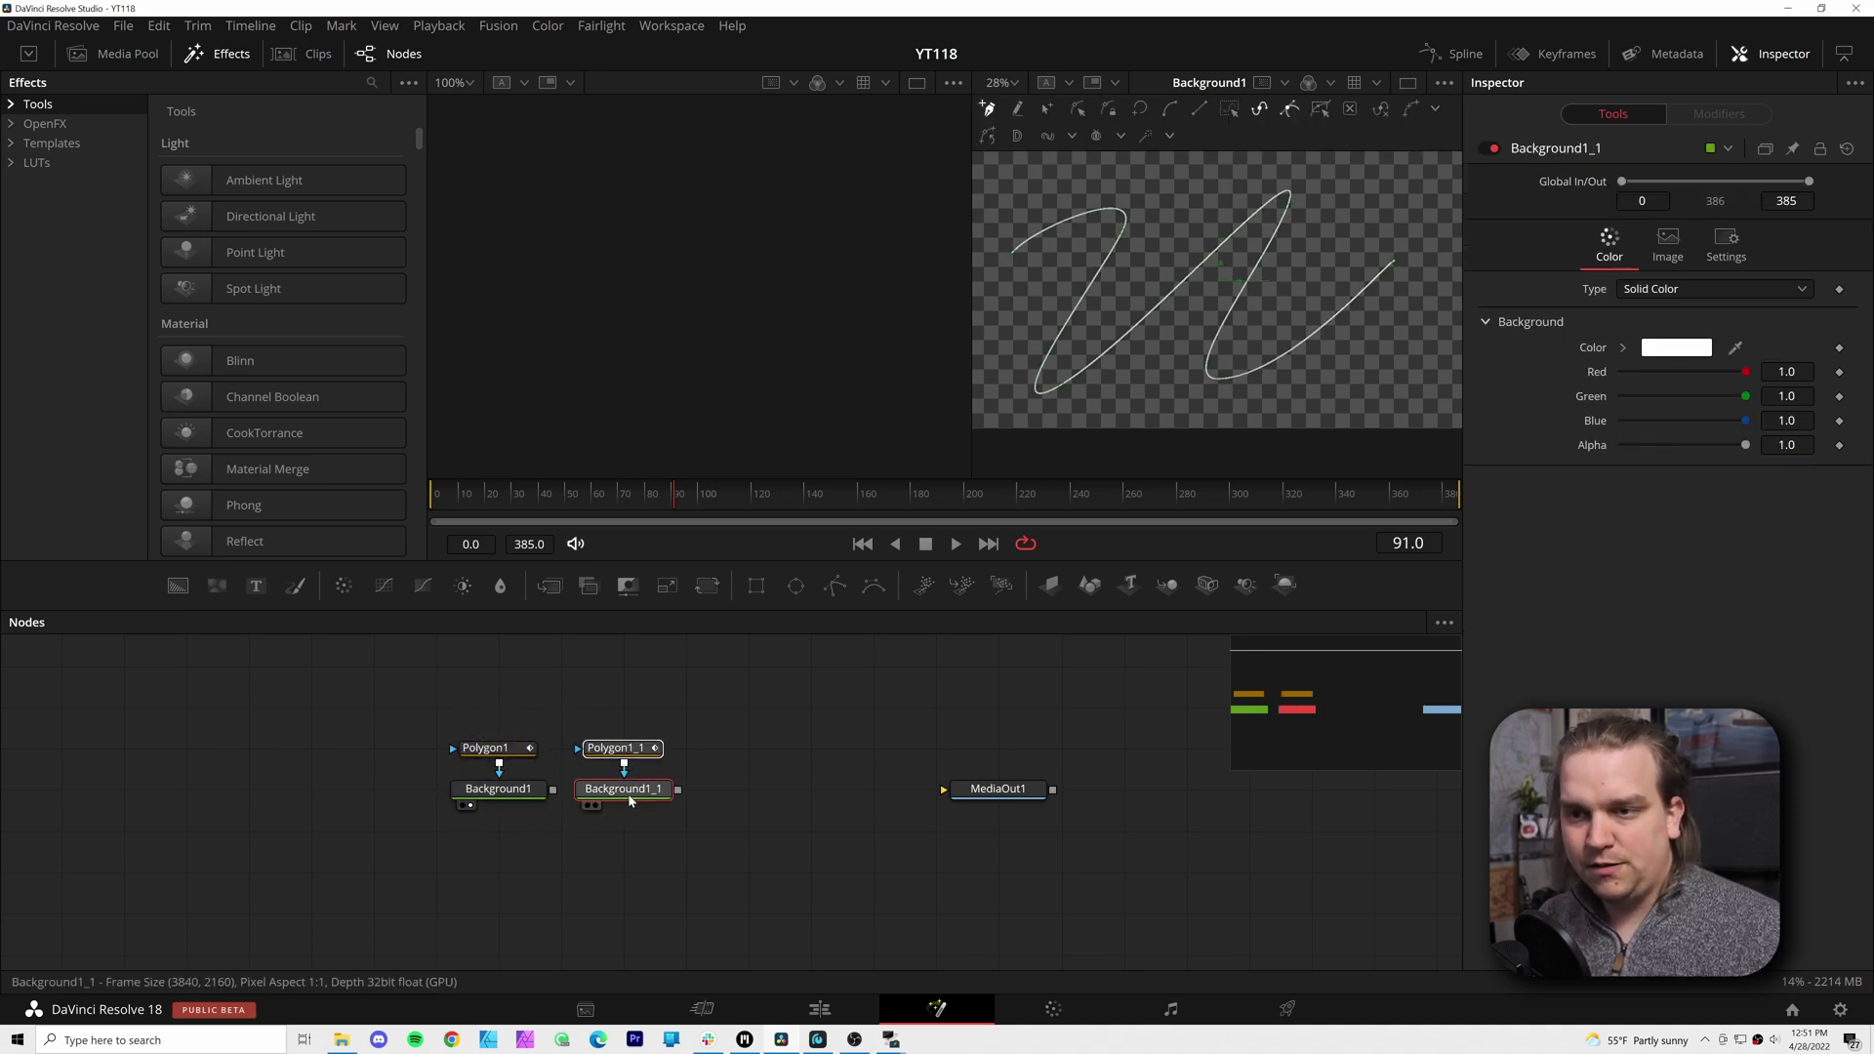
{"action": "left_click", "coordinate": [648, 748]}
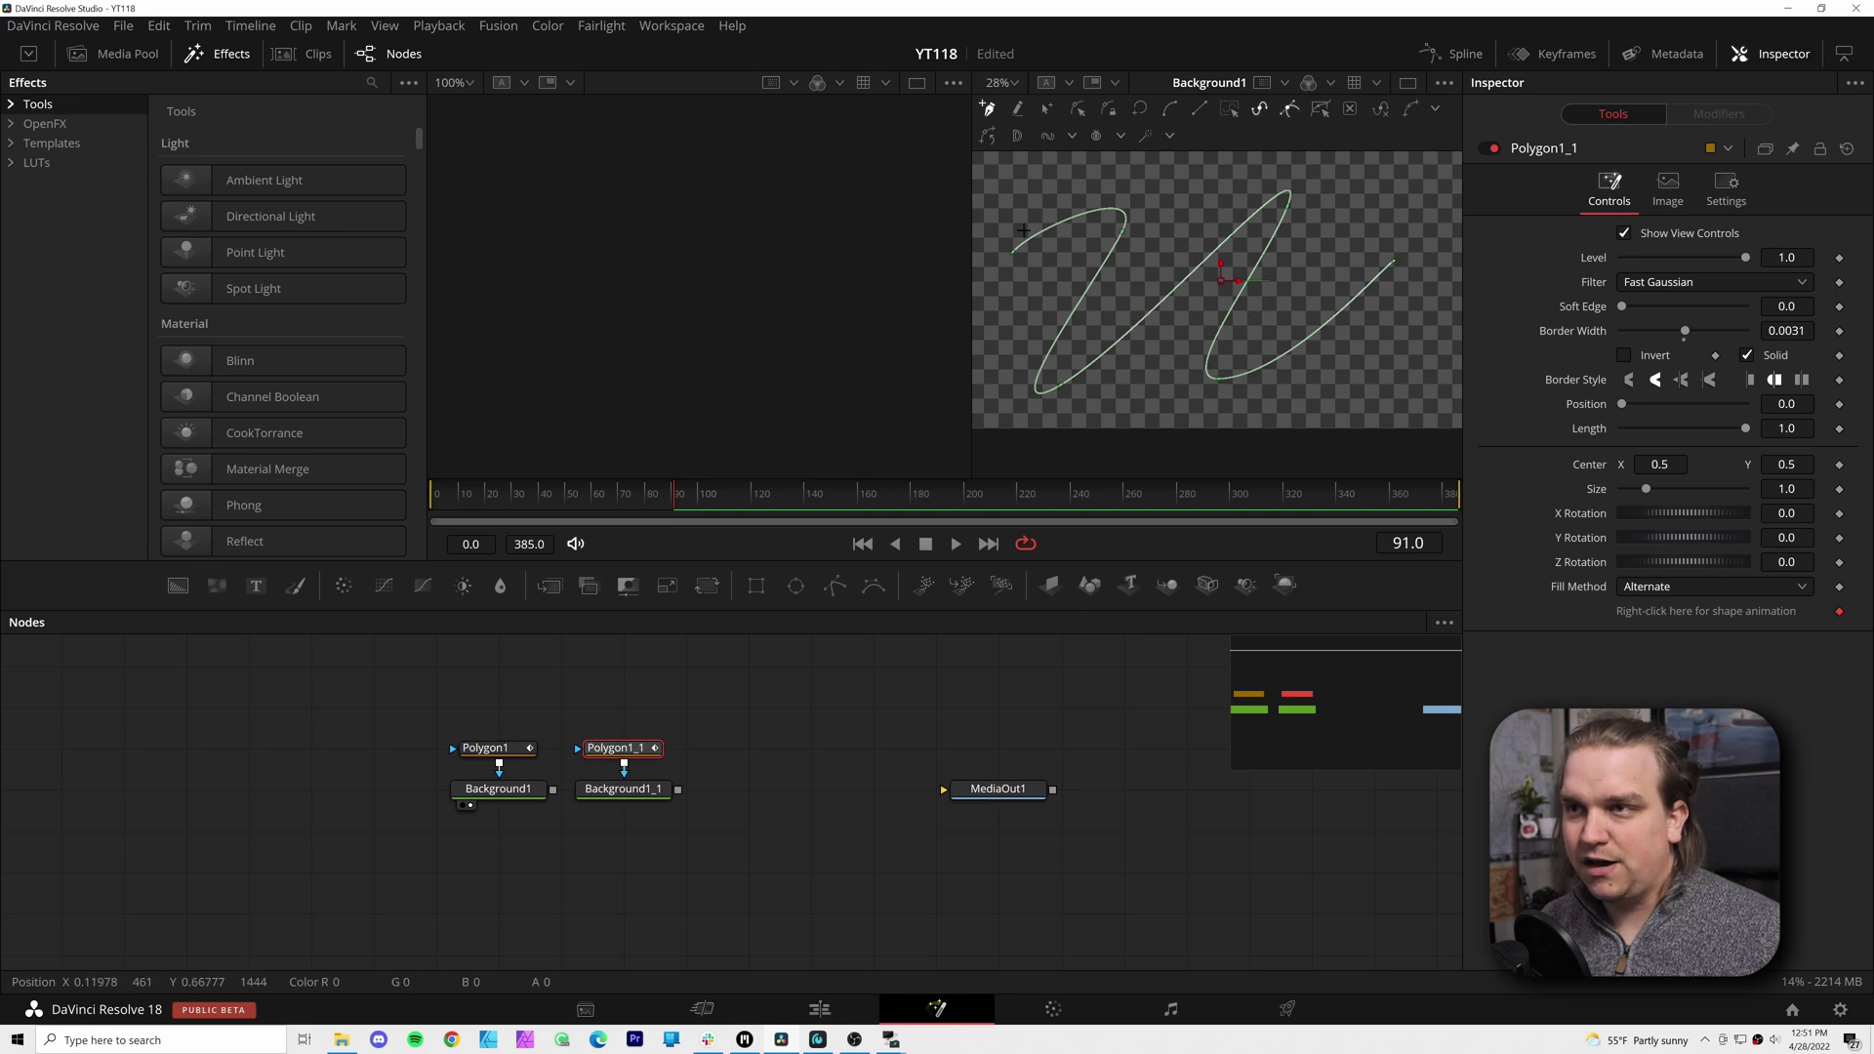
{"action": "left_click", "coordinate": [1396, 260]}
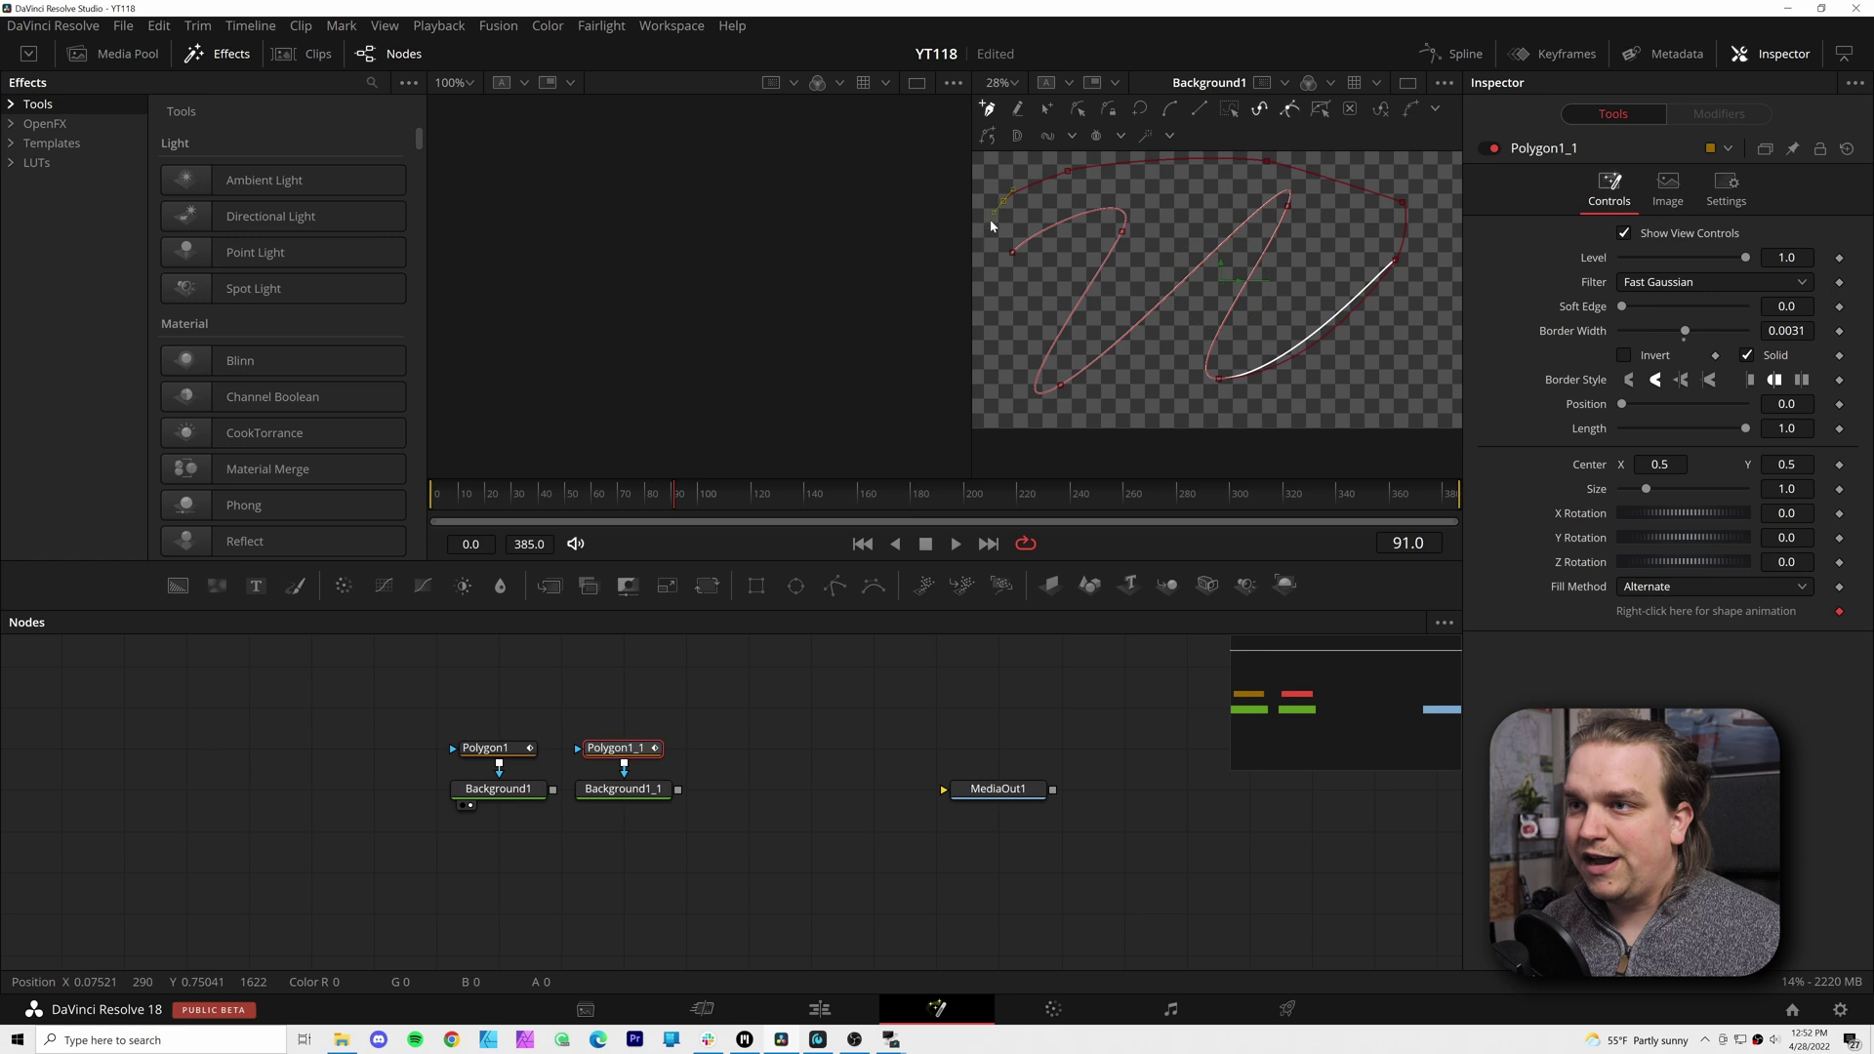
{"action": "left_click", "coordinate": [1015, 255]}
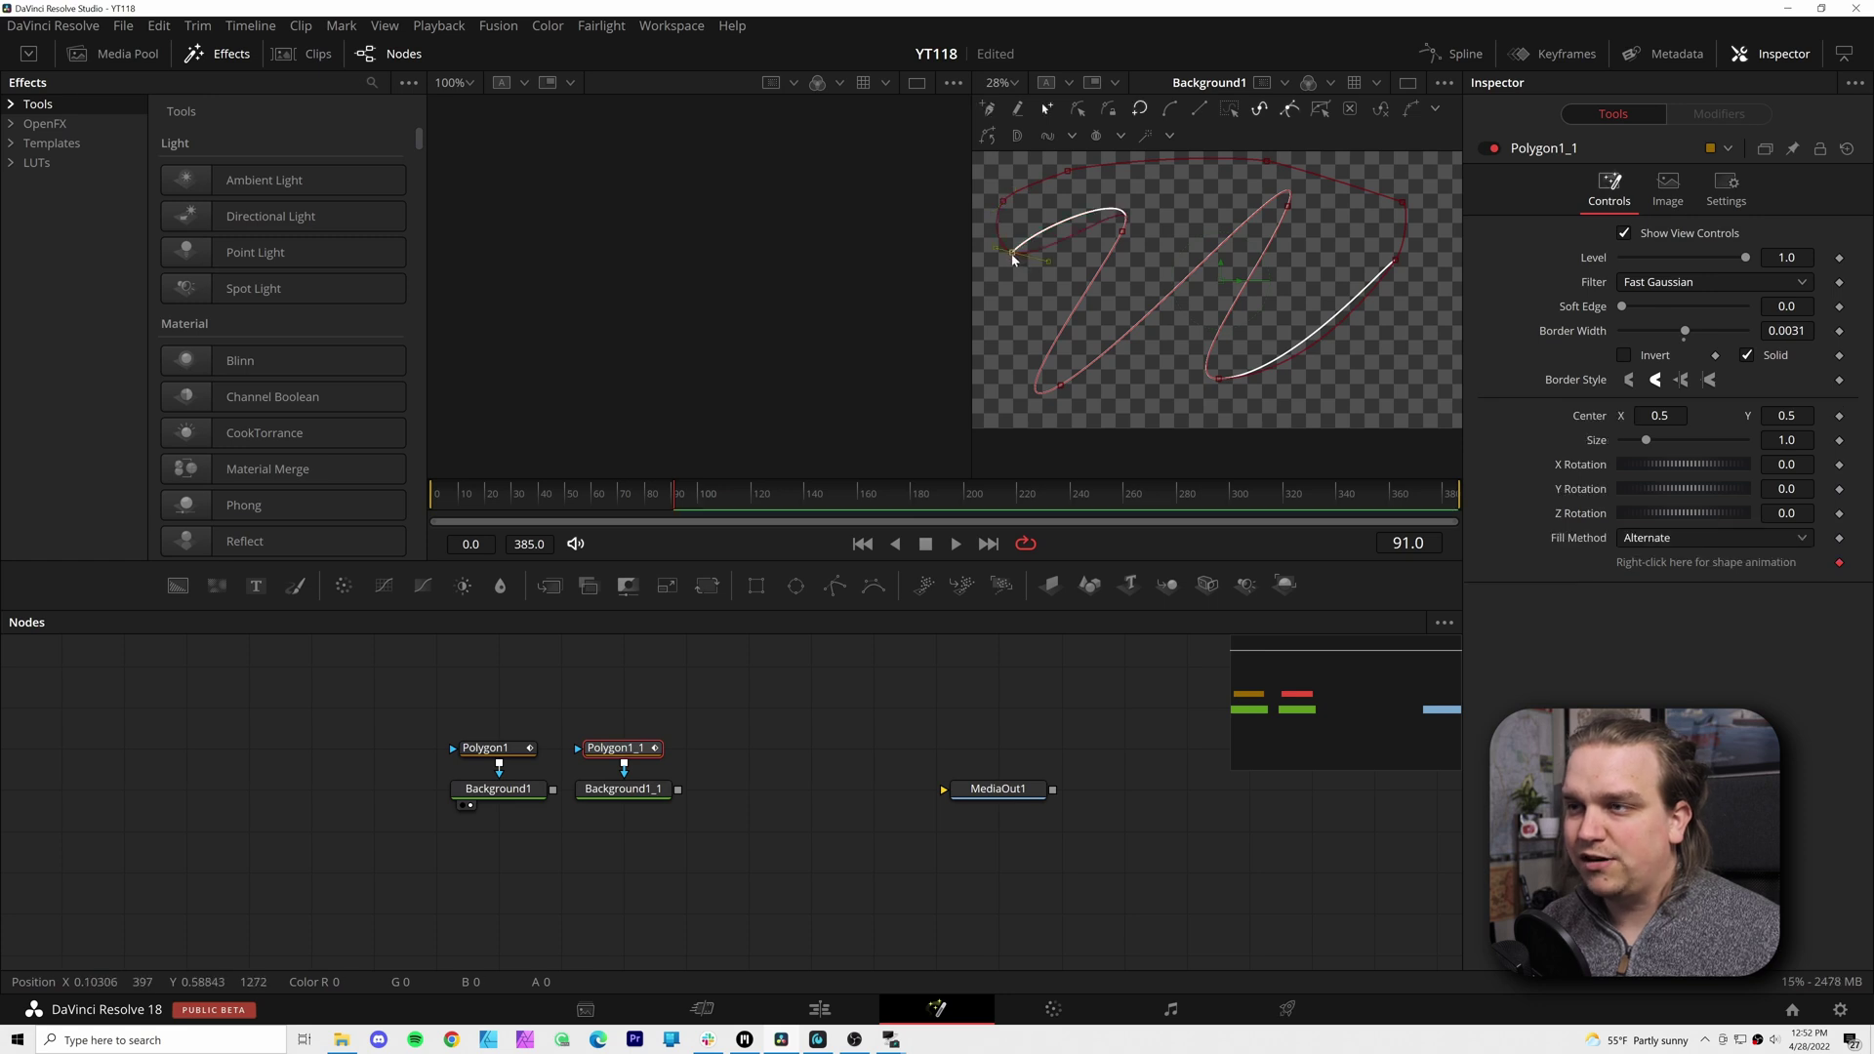
Set Polygon1_1's Border Width to 0.025 and turn Solid off for a thick outline
{"action": "left_click", "coordinate": [624, 789]}
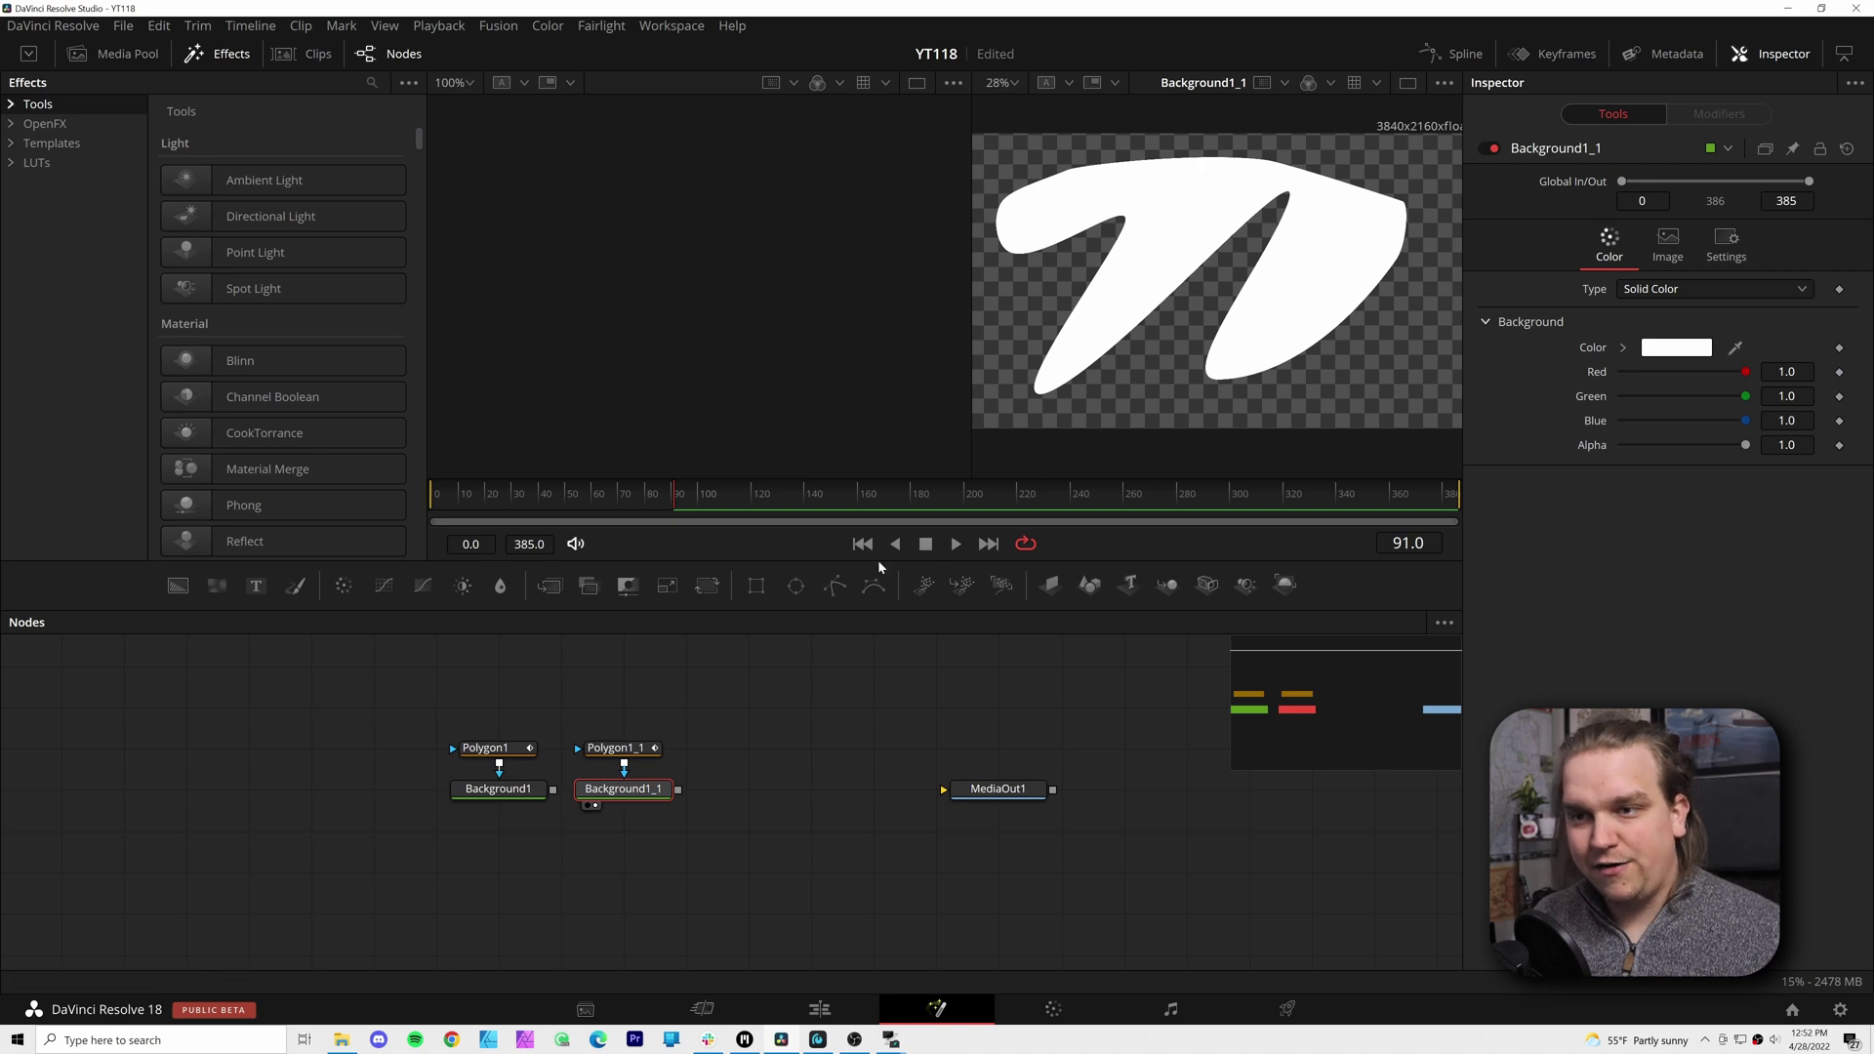
{"action": "left_click", "coordinate": [612, 747]}
{"action": "left_click_drag", "start_coordinate": [1696, 334], "coordinate": [1691, 332]}
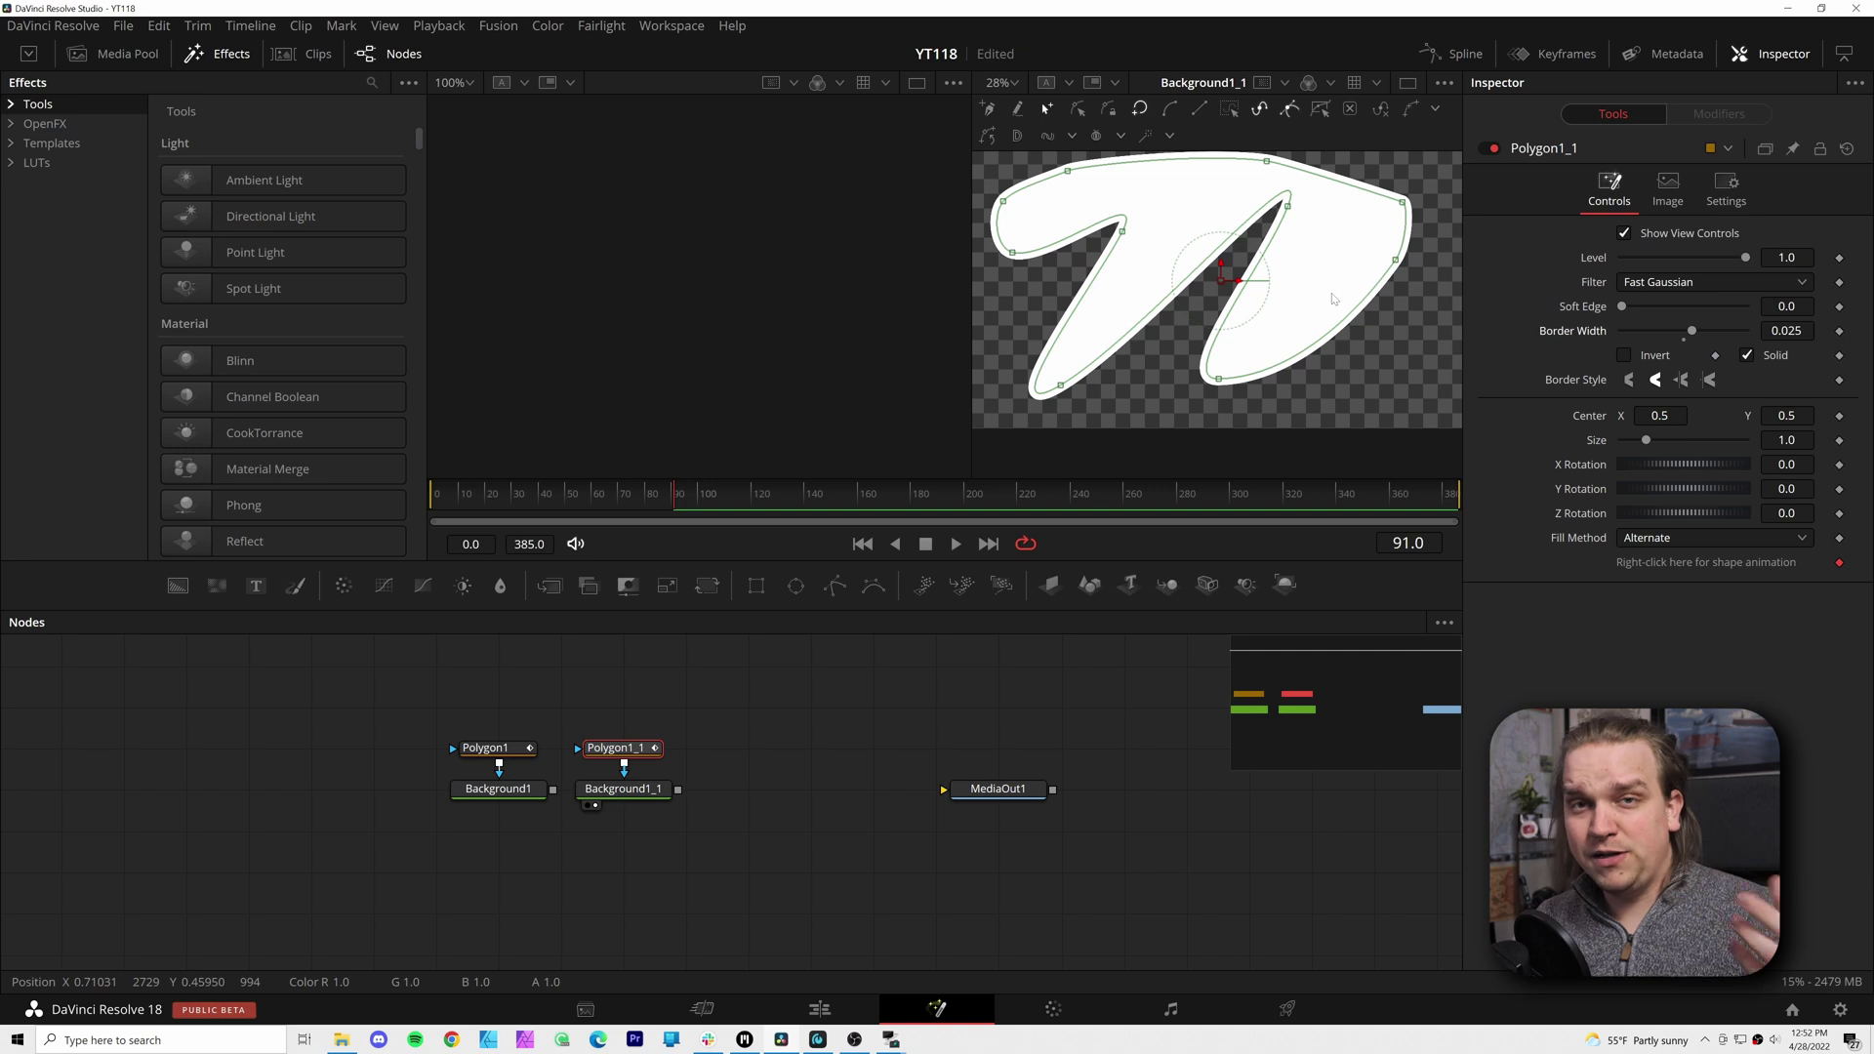
{"action": "left_click", "coordinate": [1748, 356]}
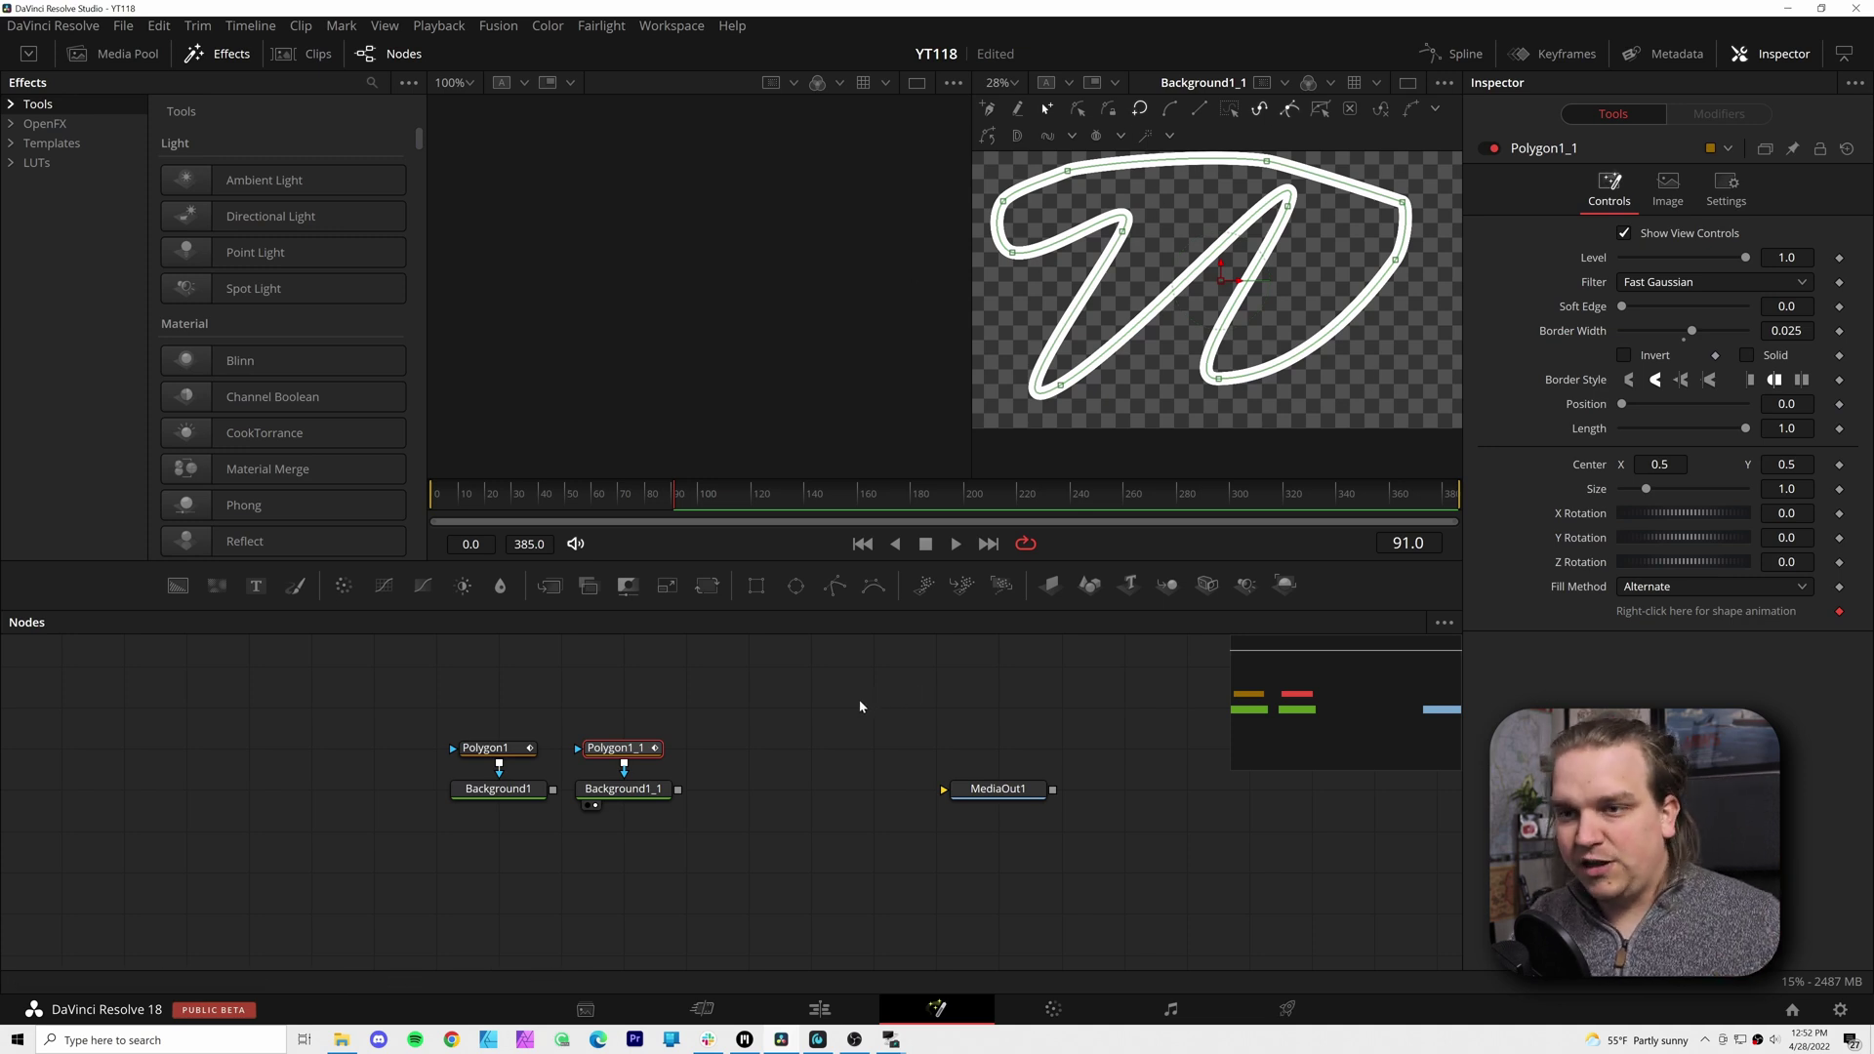
{"action": "left_click", "coordinate": [486, 756]}
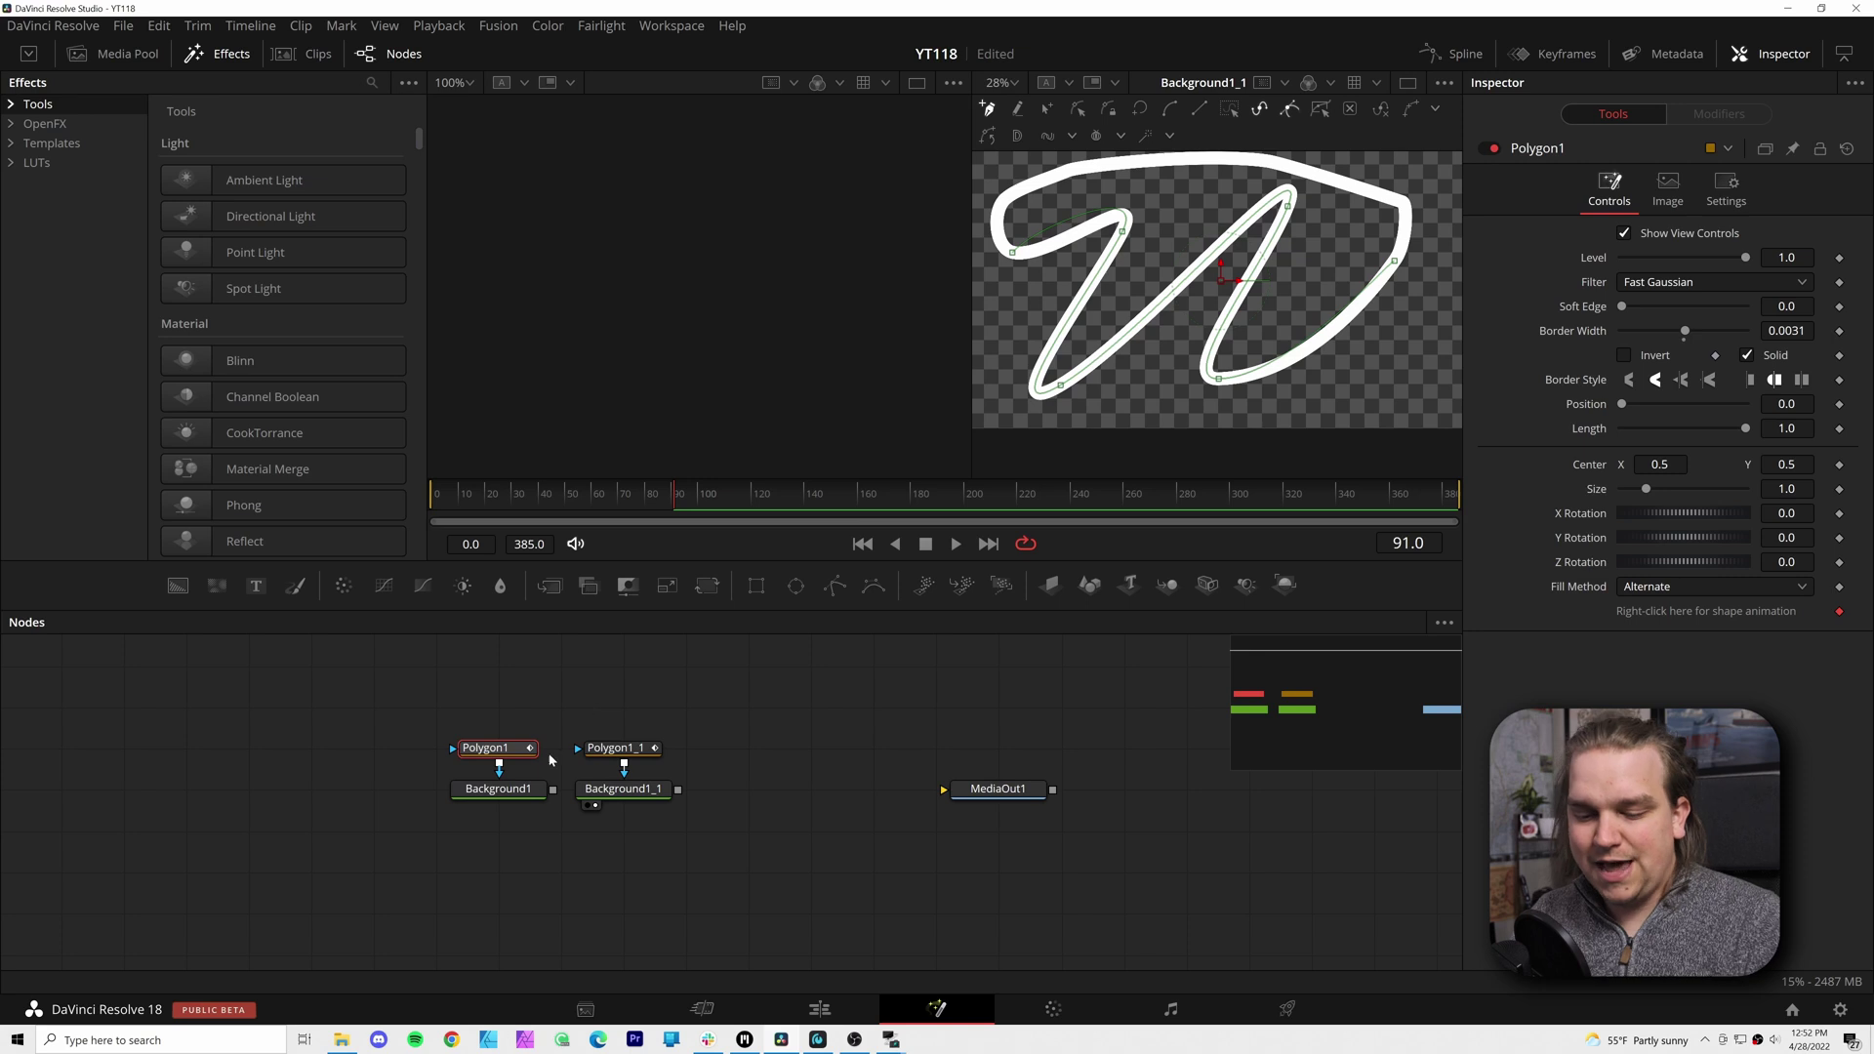
Try Polygon1's stroke Length and Position sliders on the thin zigzag line
{"action": "left_click", "coordinate": [504, 790]}
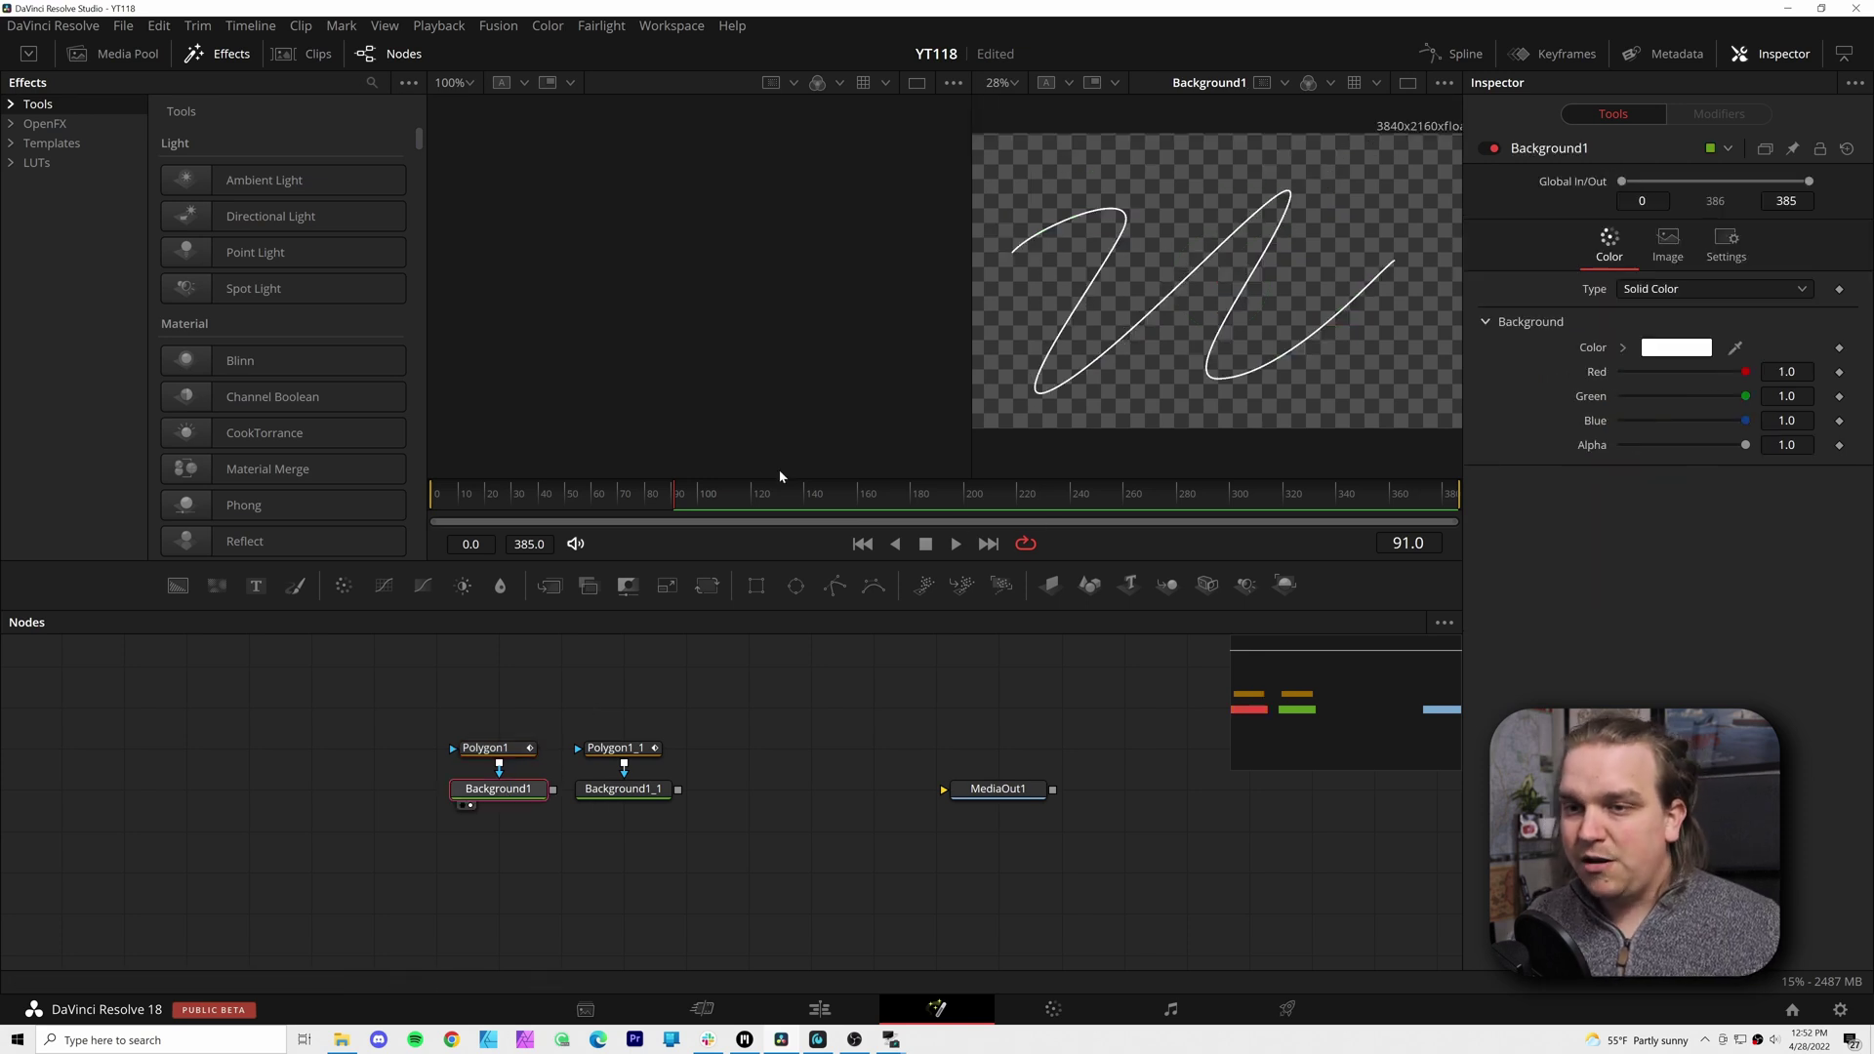
{"action": "left_click", "coordinate": [488, 753]}
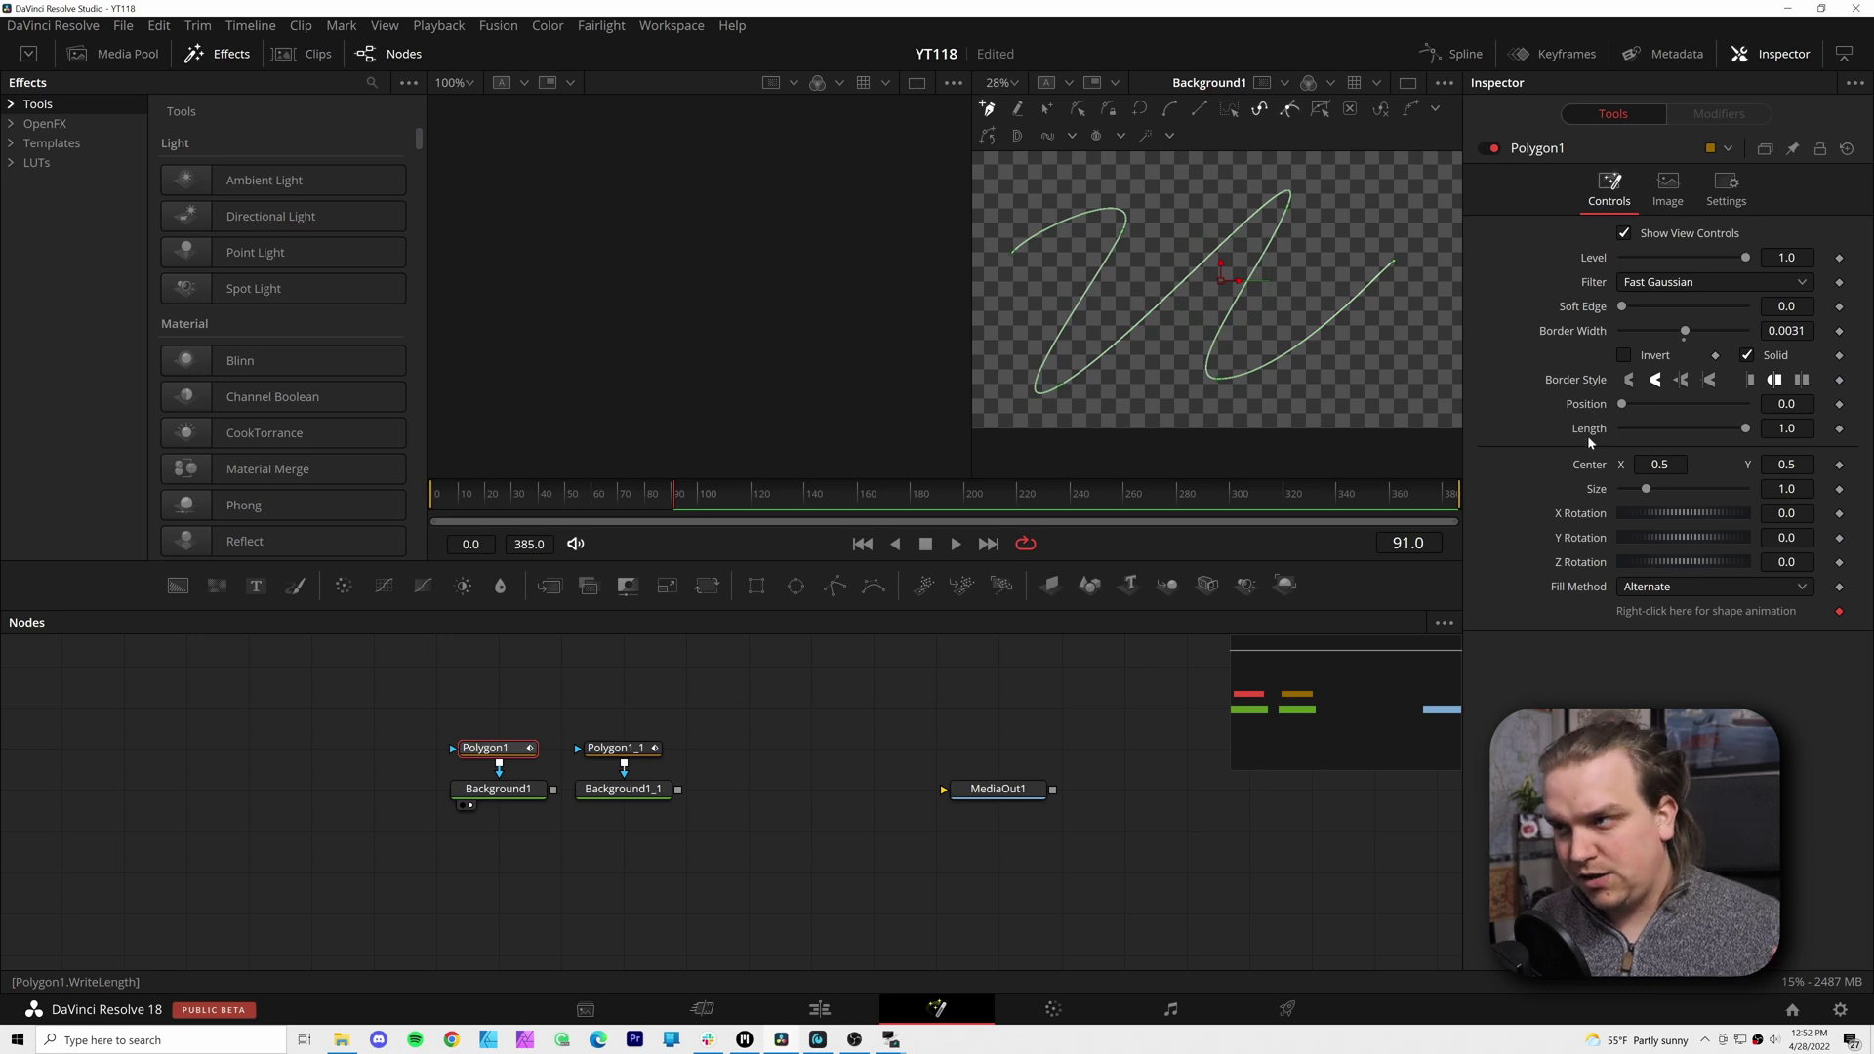
{"action": "mouse_move", "coordinate": [1745, 429]}
{"action": "left_mouse_down"}
{"action": "mouse_move", "coordinate": [1619, 468]}
{"action": "mouse_move", "coordinate": [1750, 465]}
{"action": "left_mouse_up"}
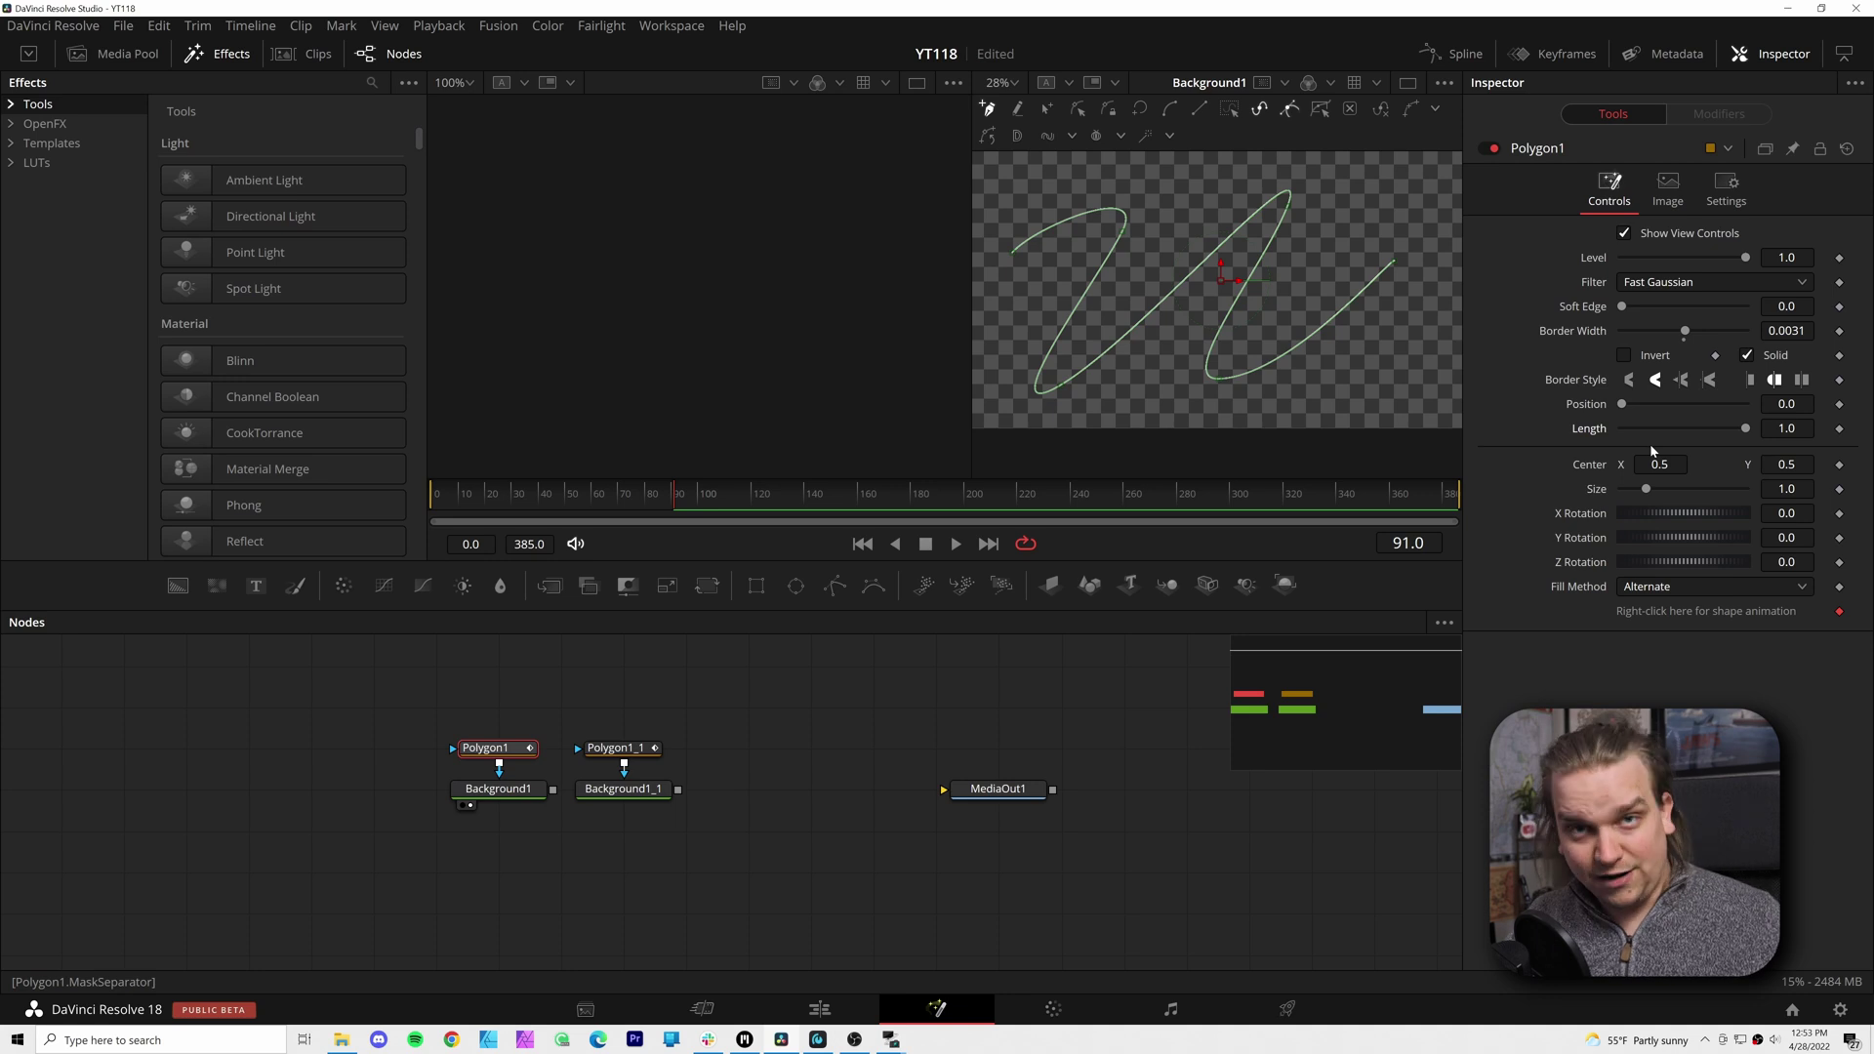
{"action": "mouse_move", "coordinate": [1622, 405]}
{"action": "left_mouse_down"}
{"action": "mouse_move", "coordinate": [1732, 439]}
{"action": "mouse_move", "coordinate": [1750, 426]}
{"action": "mouse_move", "coordinate": [1565, 411]}
{"action": "left_mouse_up"}
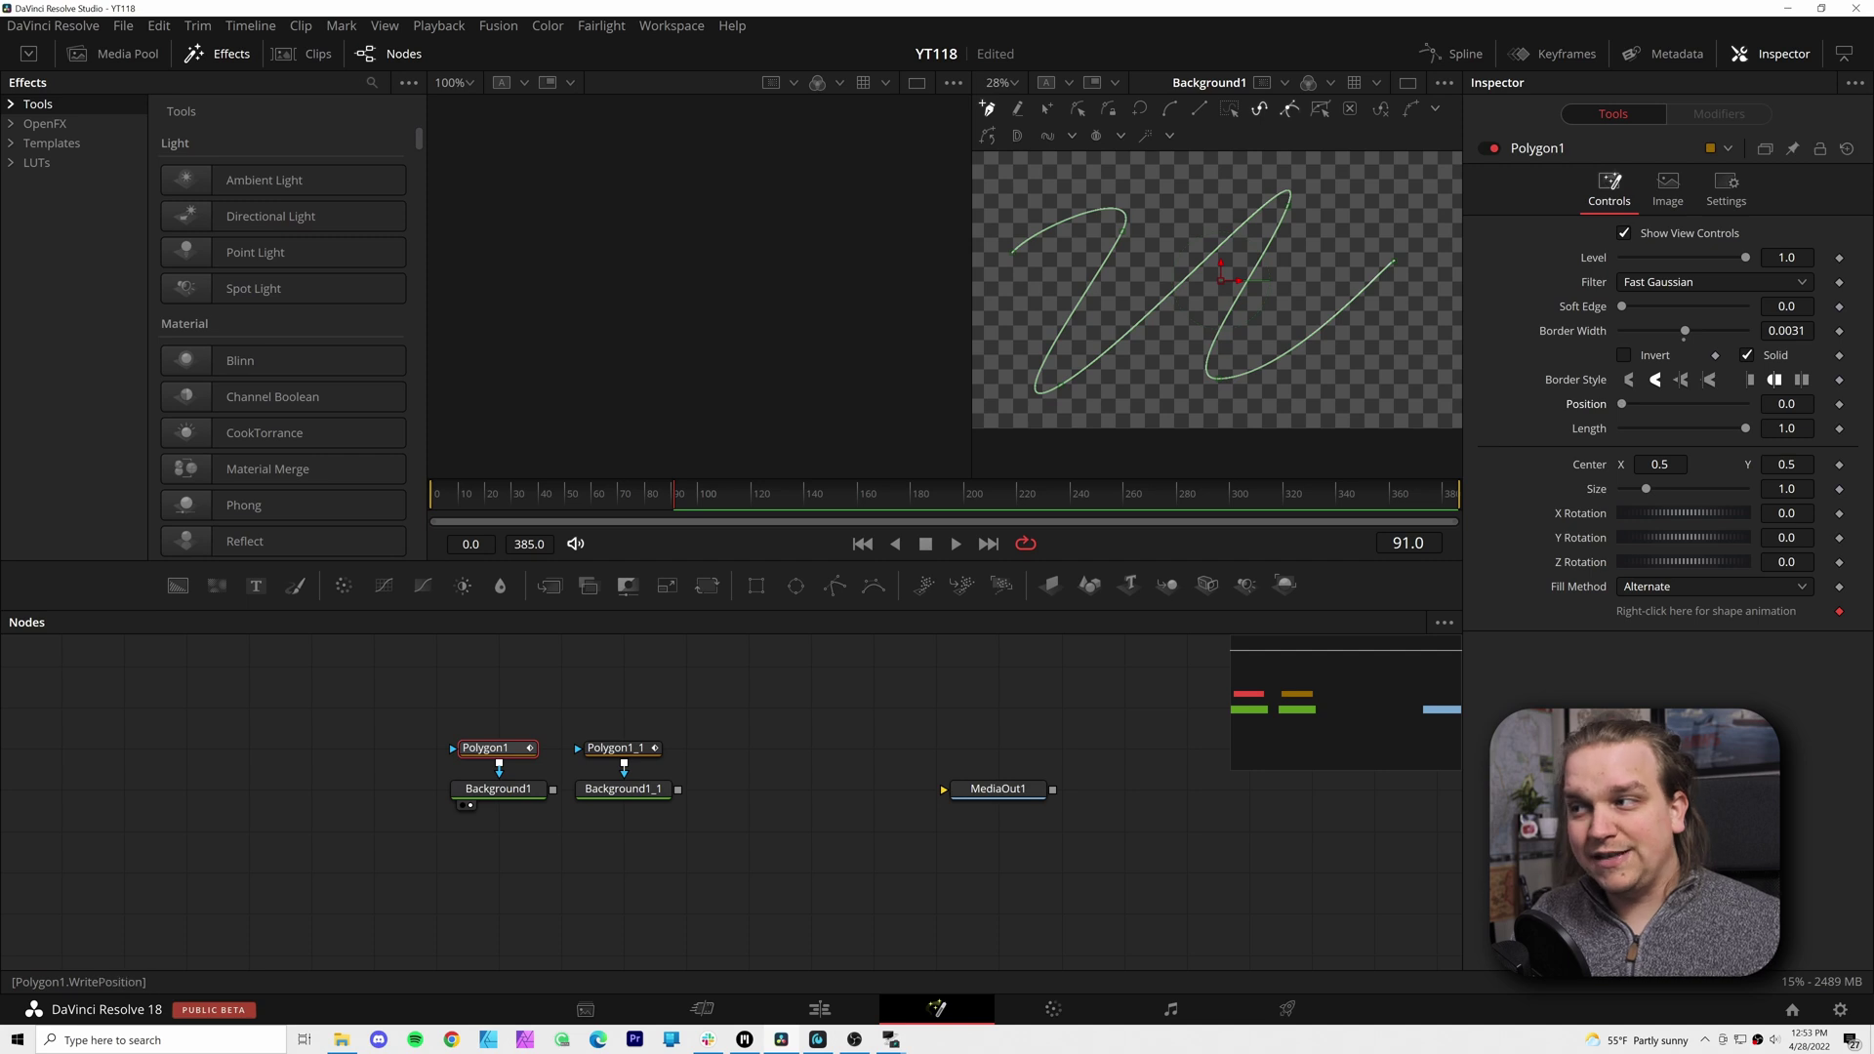
Set Polygon1's stroke Position to -1, then drag it to about -0.48
{"action": "left_click", "coordinate": [1786, 403]}
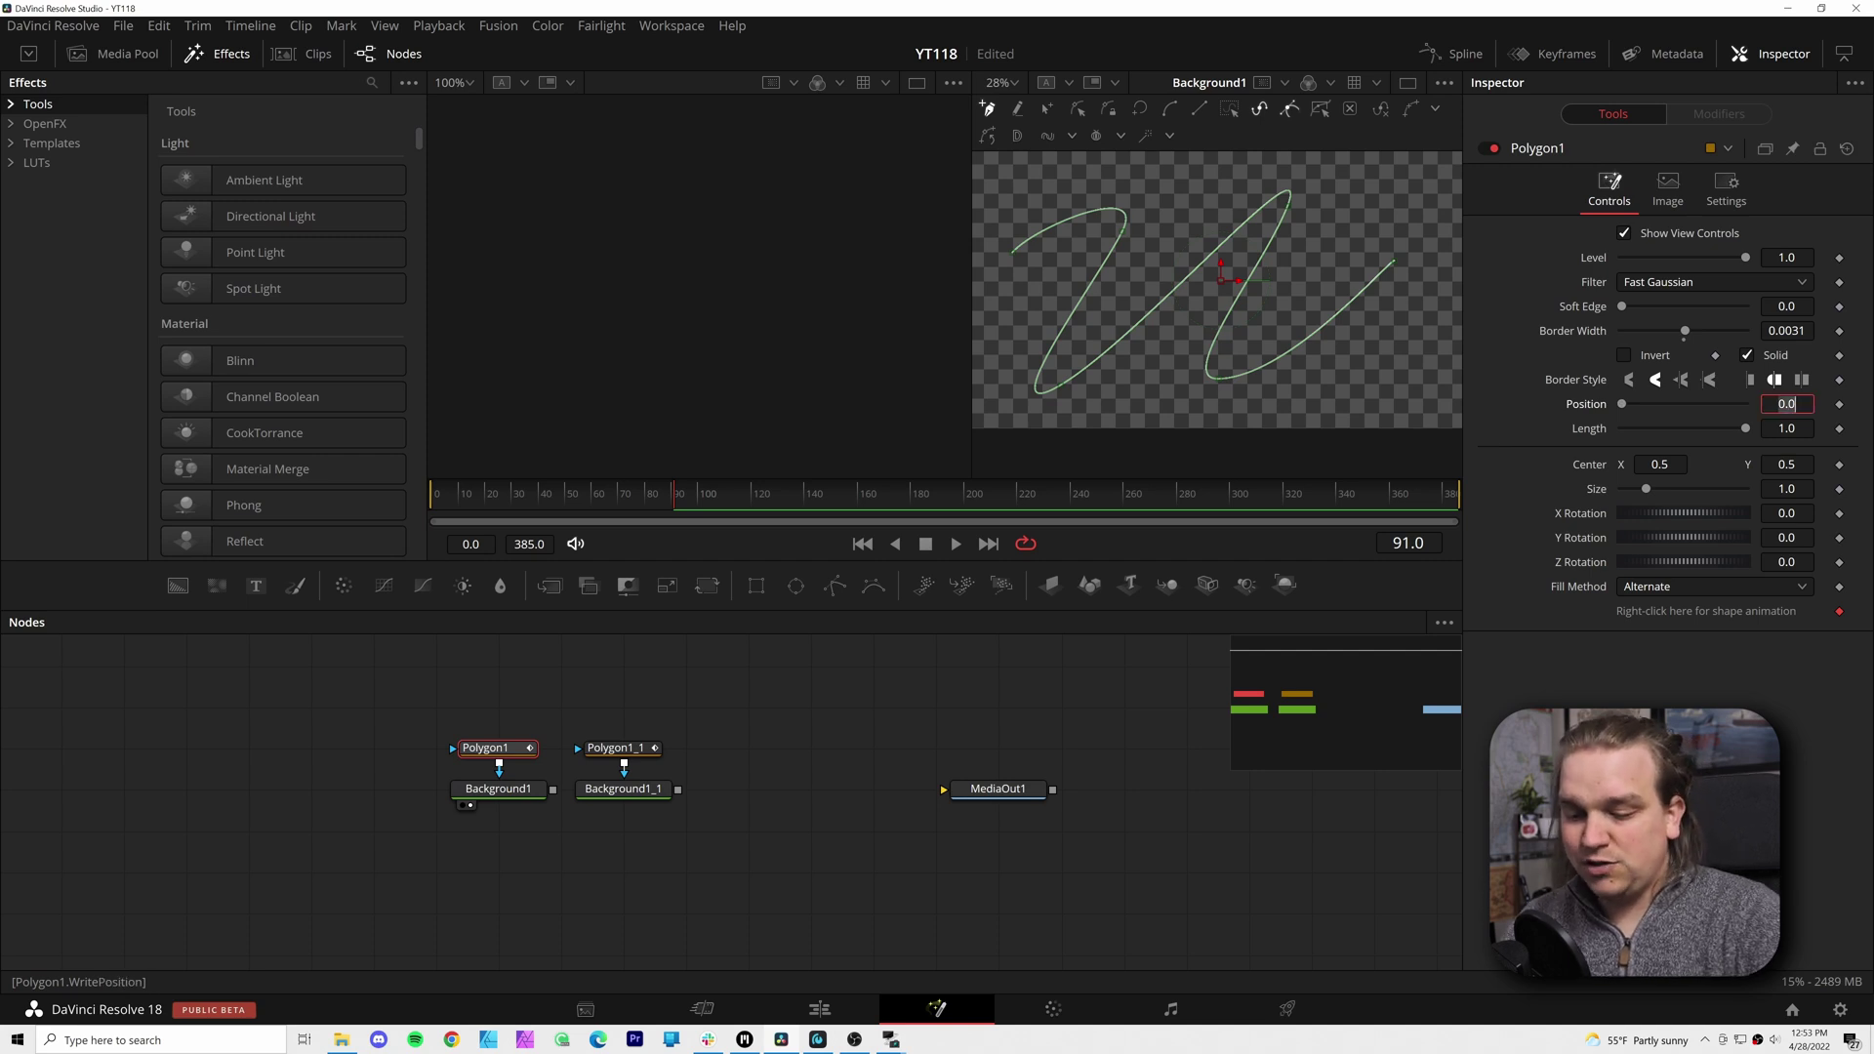
{"action": "type", "text": "-1"}
{"action": "key", "text": "Return"}
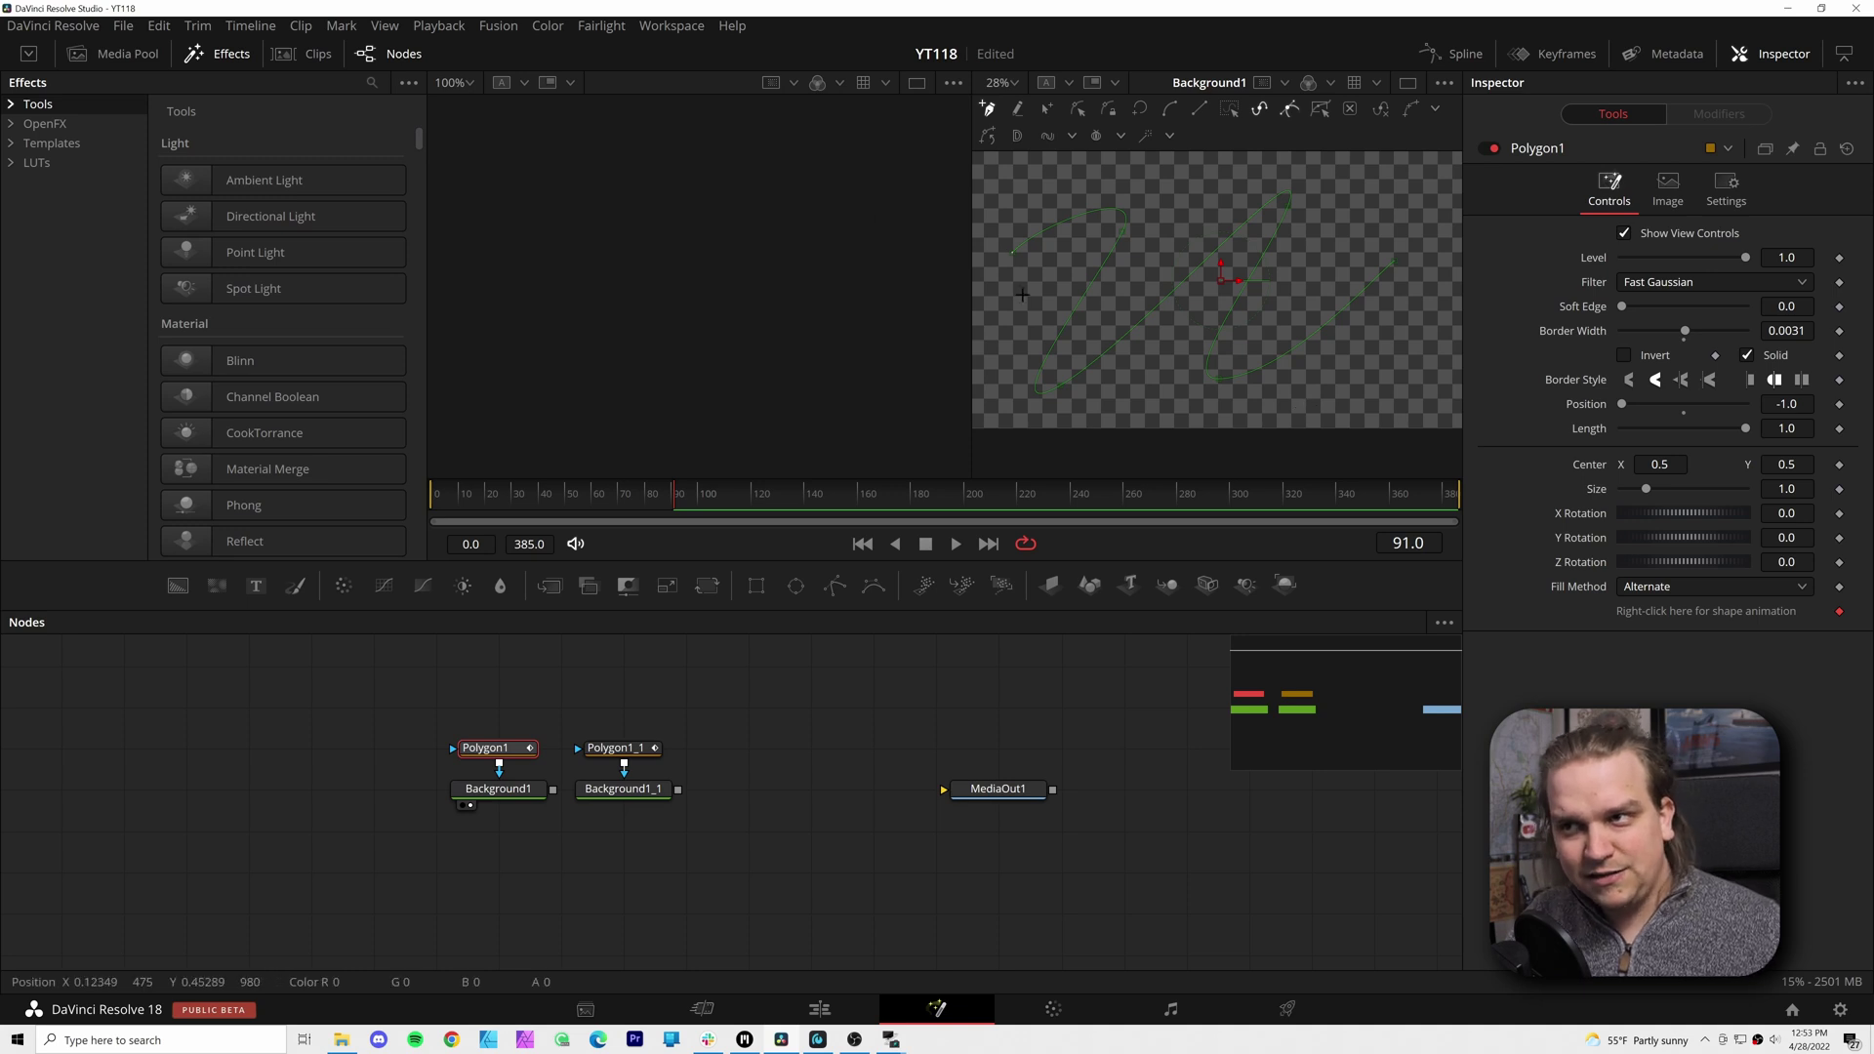
{"action": "scroll", "coordinate": [1005, 280], "scroll_direction": "up", "scroll_amount": 3}
{"action": "scroll", "coordinate": [1053, 352], "scroll_direction": "down", "scroll_amount": 3}
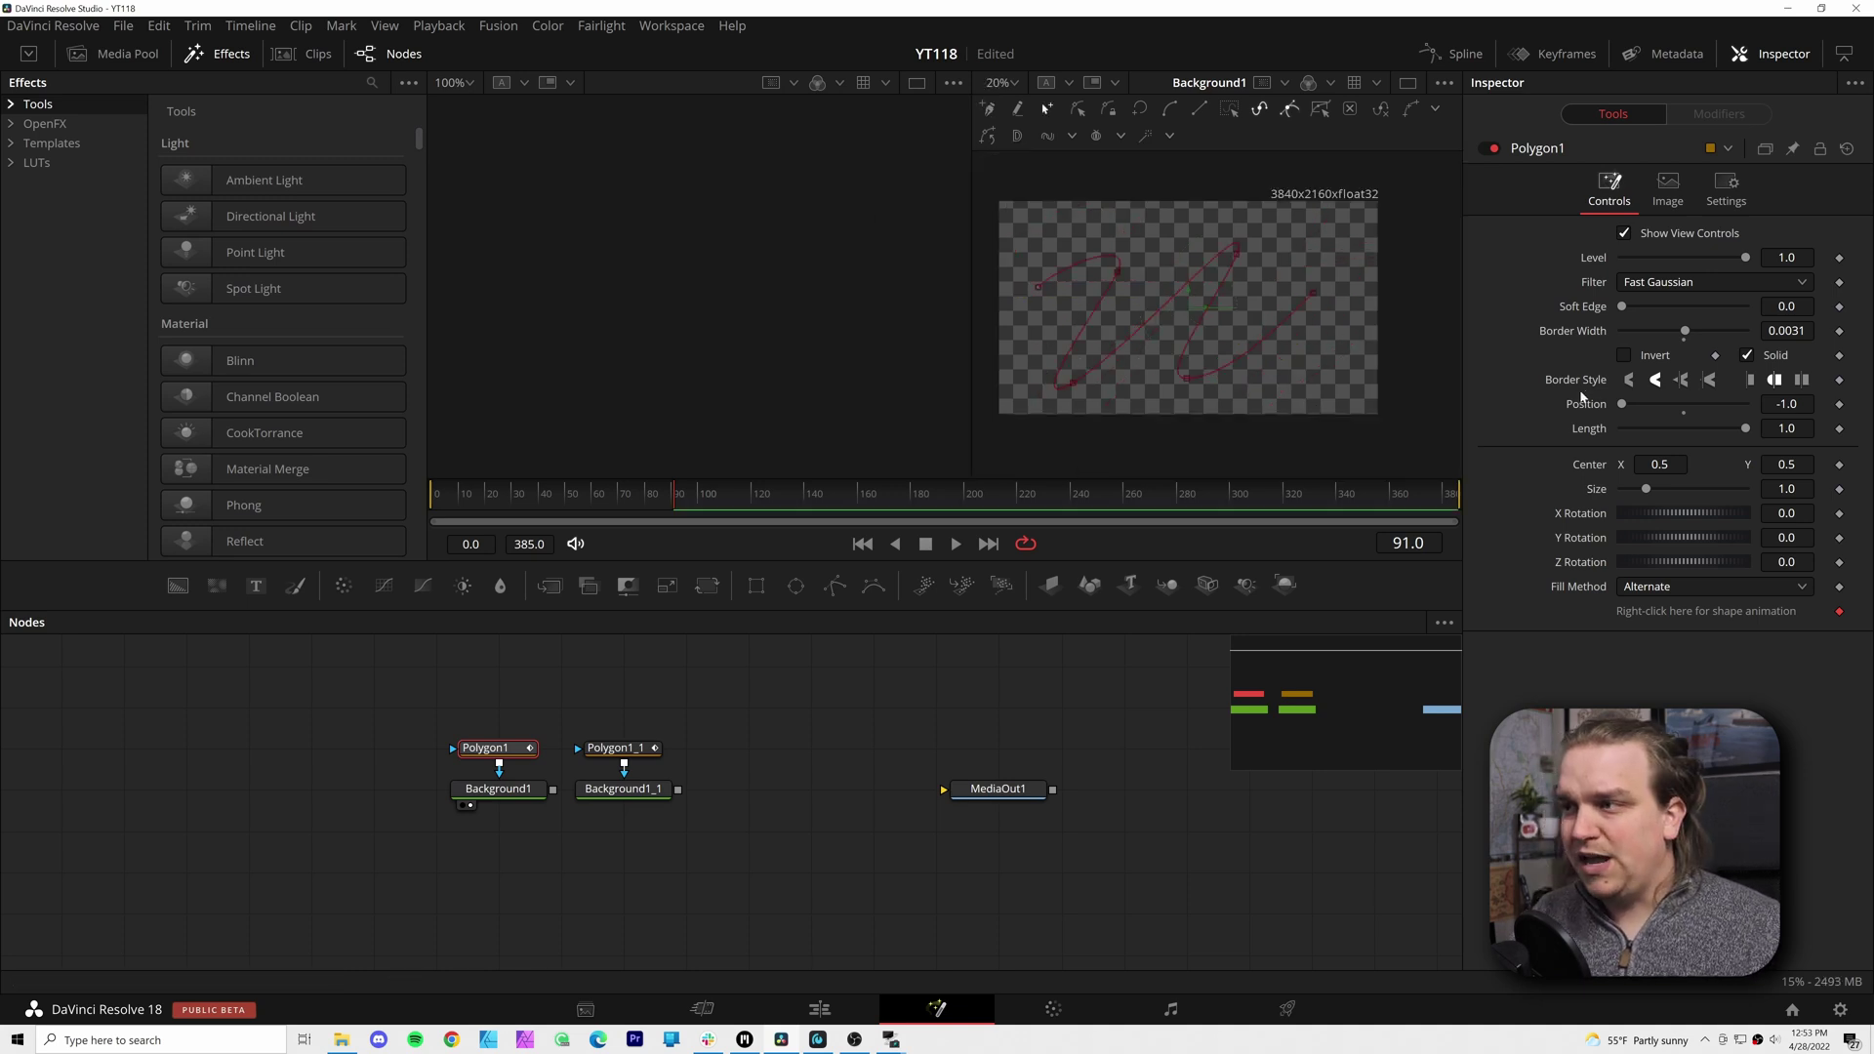
{"action": "mouse_move", "coordinate": [1621, 412]}
{"action": "left_mouse_down"}
{"action": "mouse_move", "coordinate": [1656, 398]}
{"action": "mouse_move", "coordinate": [1748, 430]}
{"action": "left_mouse_up"}
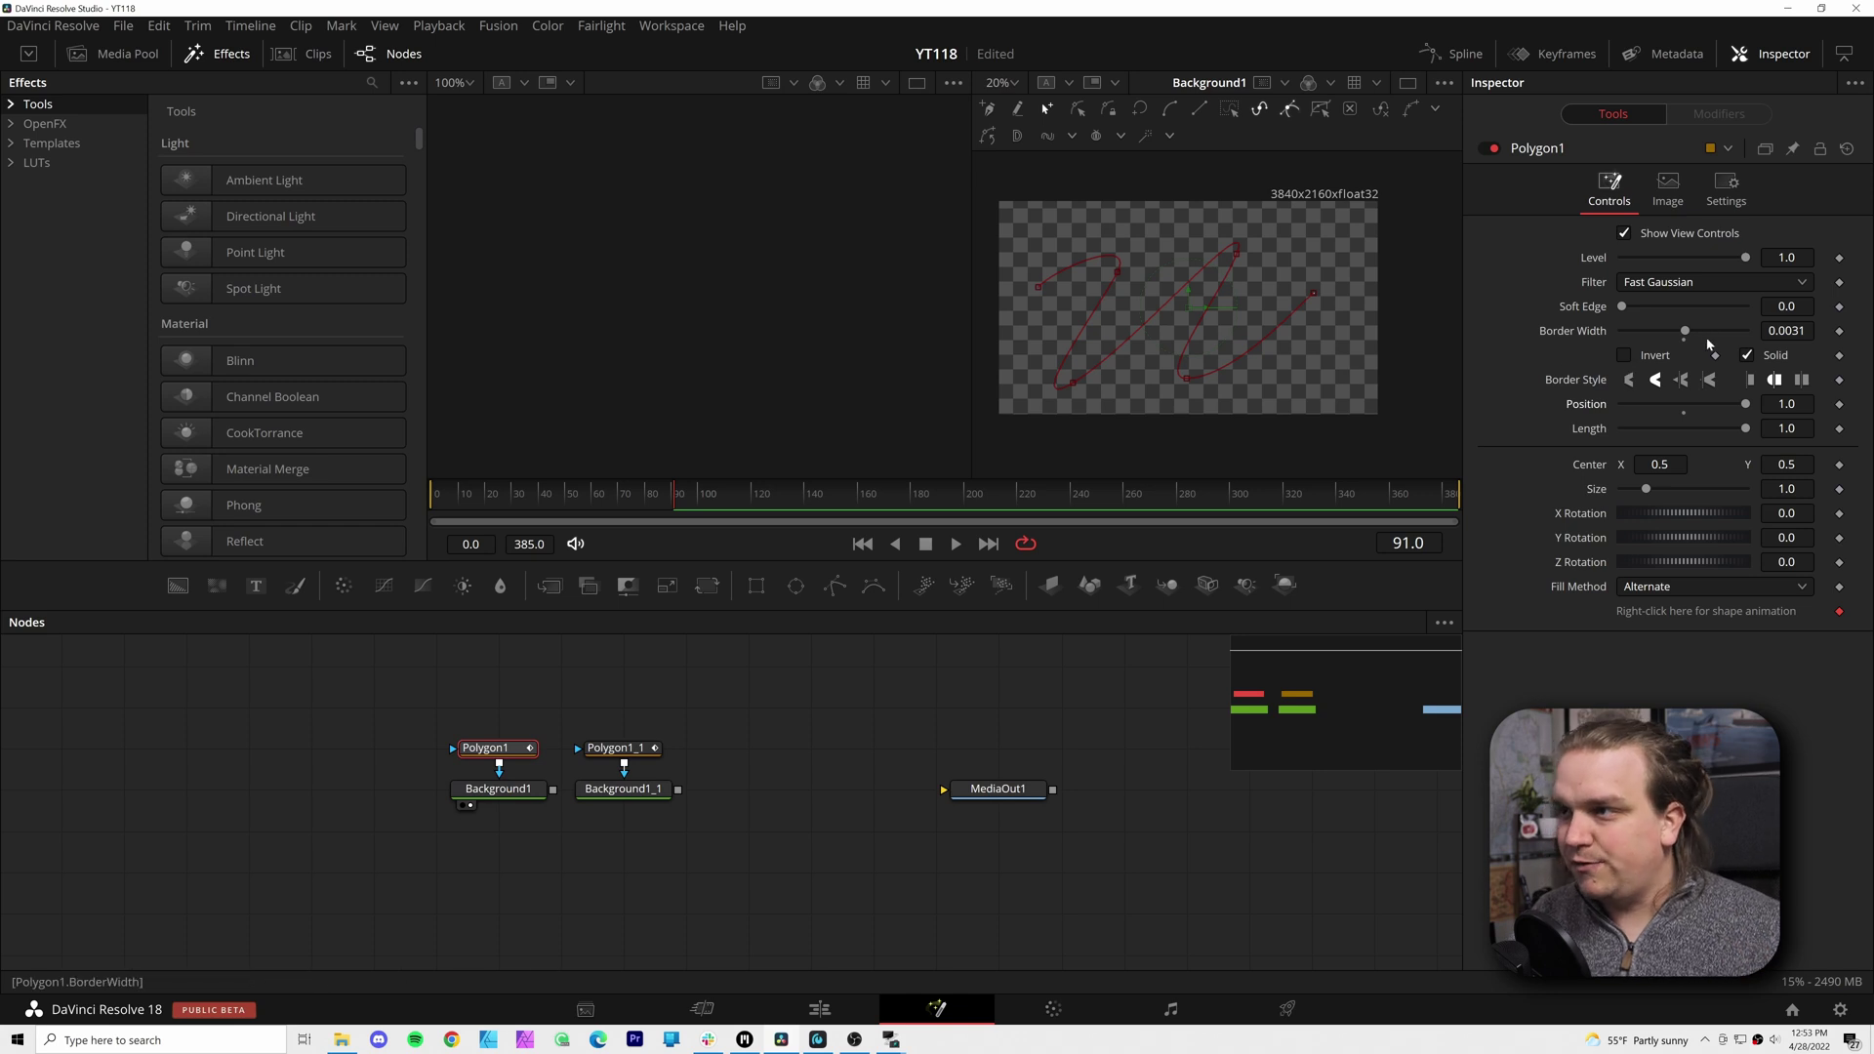
Thicken Polygon1's stroke to Border Width 0.032 and set Position to 0
{"action": "left_click_drag", "start_coordinate": [1684, 331], "coordinate": [1695, 332]}
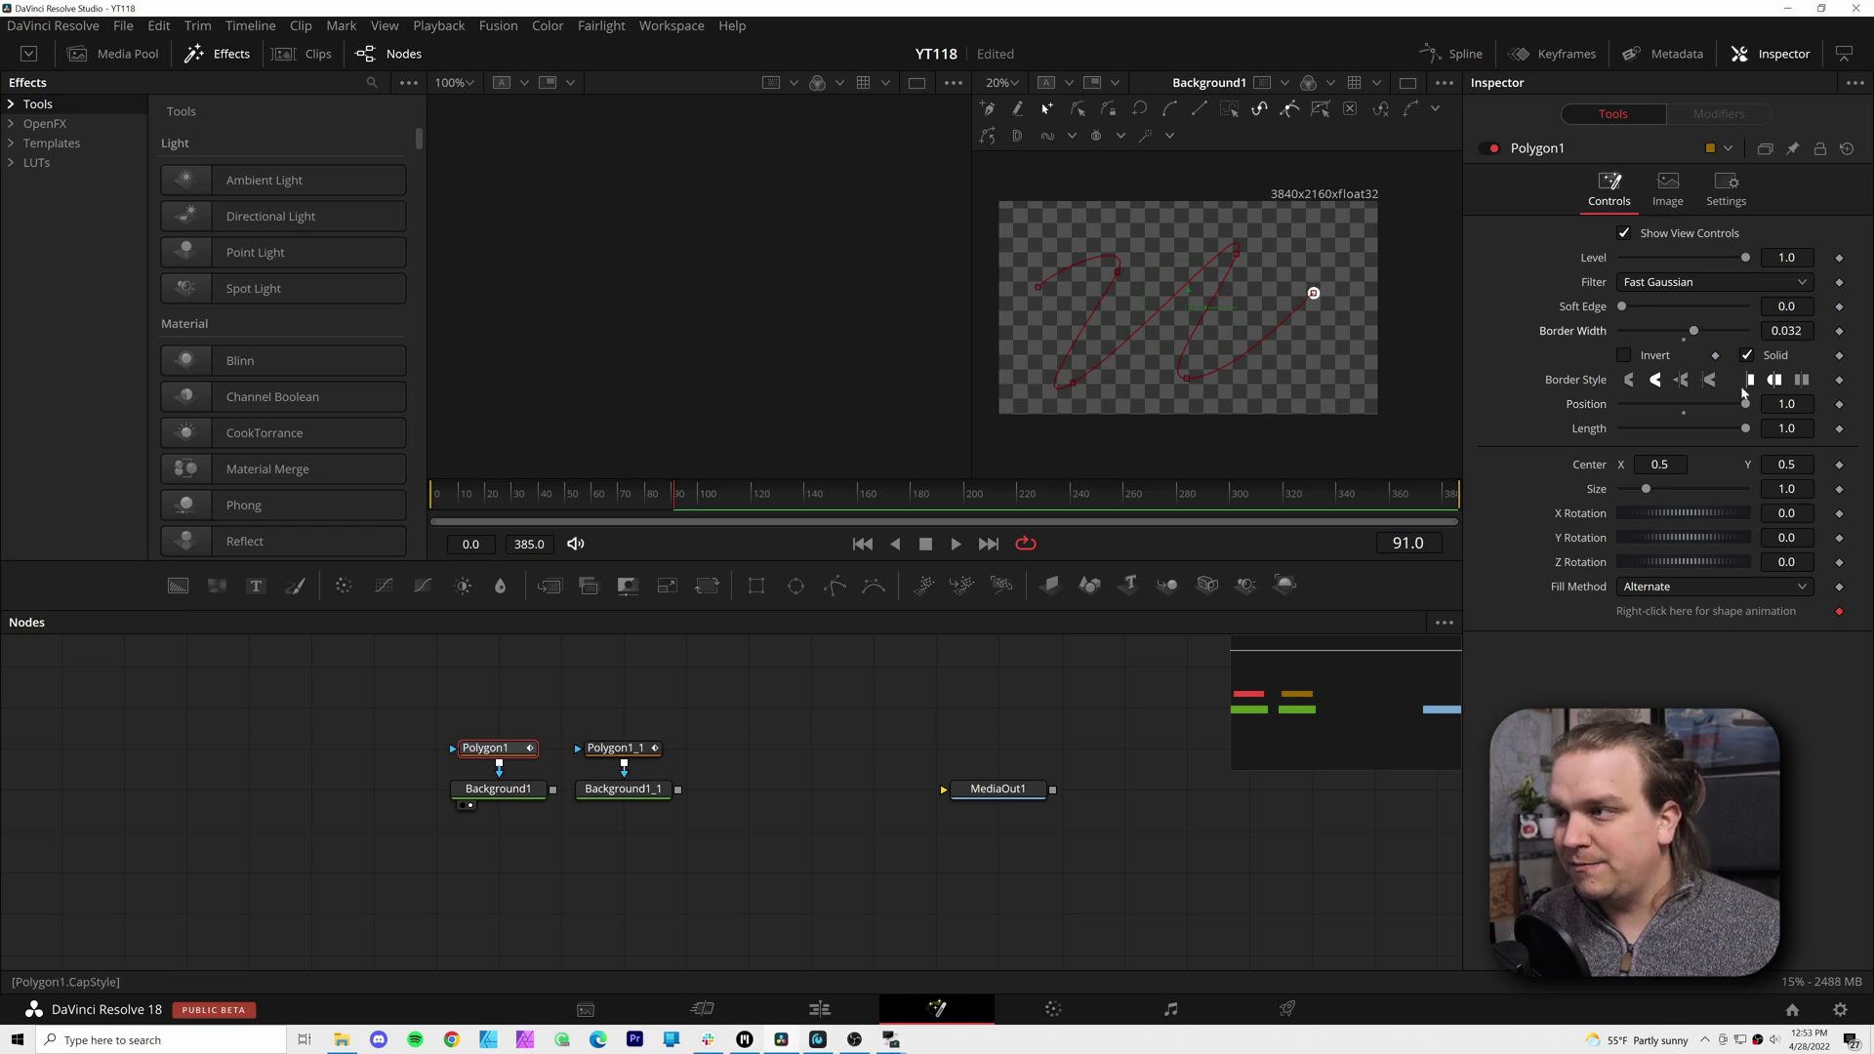
{"action": "mouse_move", "coordinate": [1745, 404]}
{"action": "left_mouse_down"}
{"action": "mouse_move", "coordinate": [1620, 414]}
{"action": "mouse_move", "coordinate": [1675, 413]}
{"action": "left_mouse_up"}
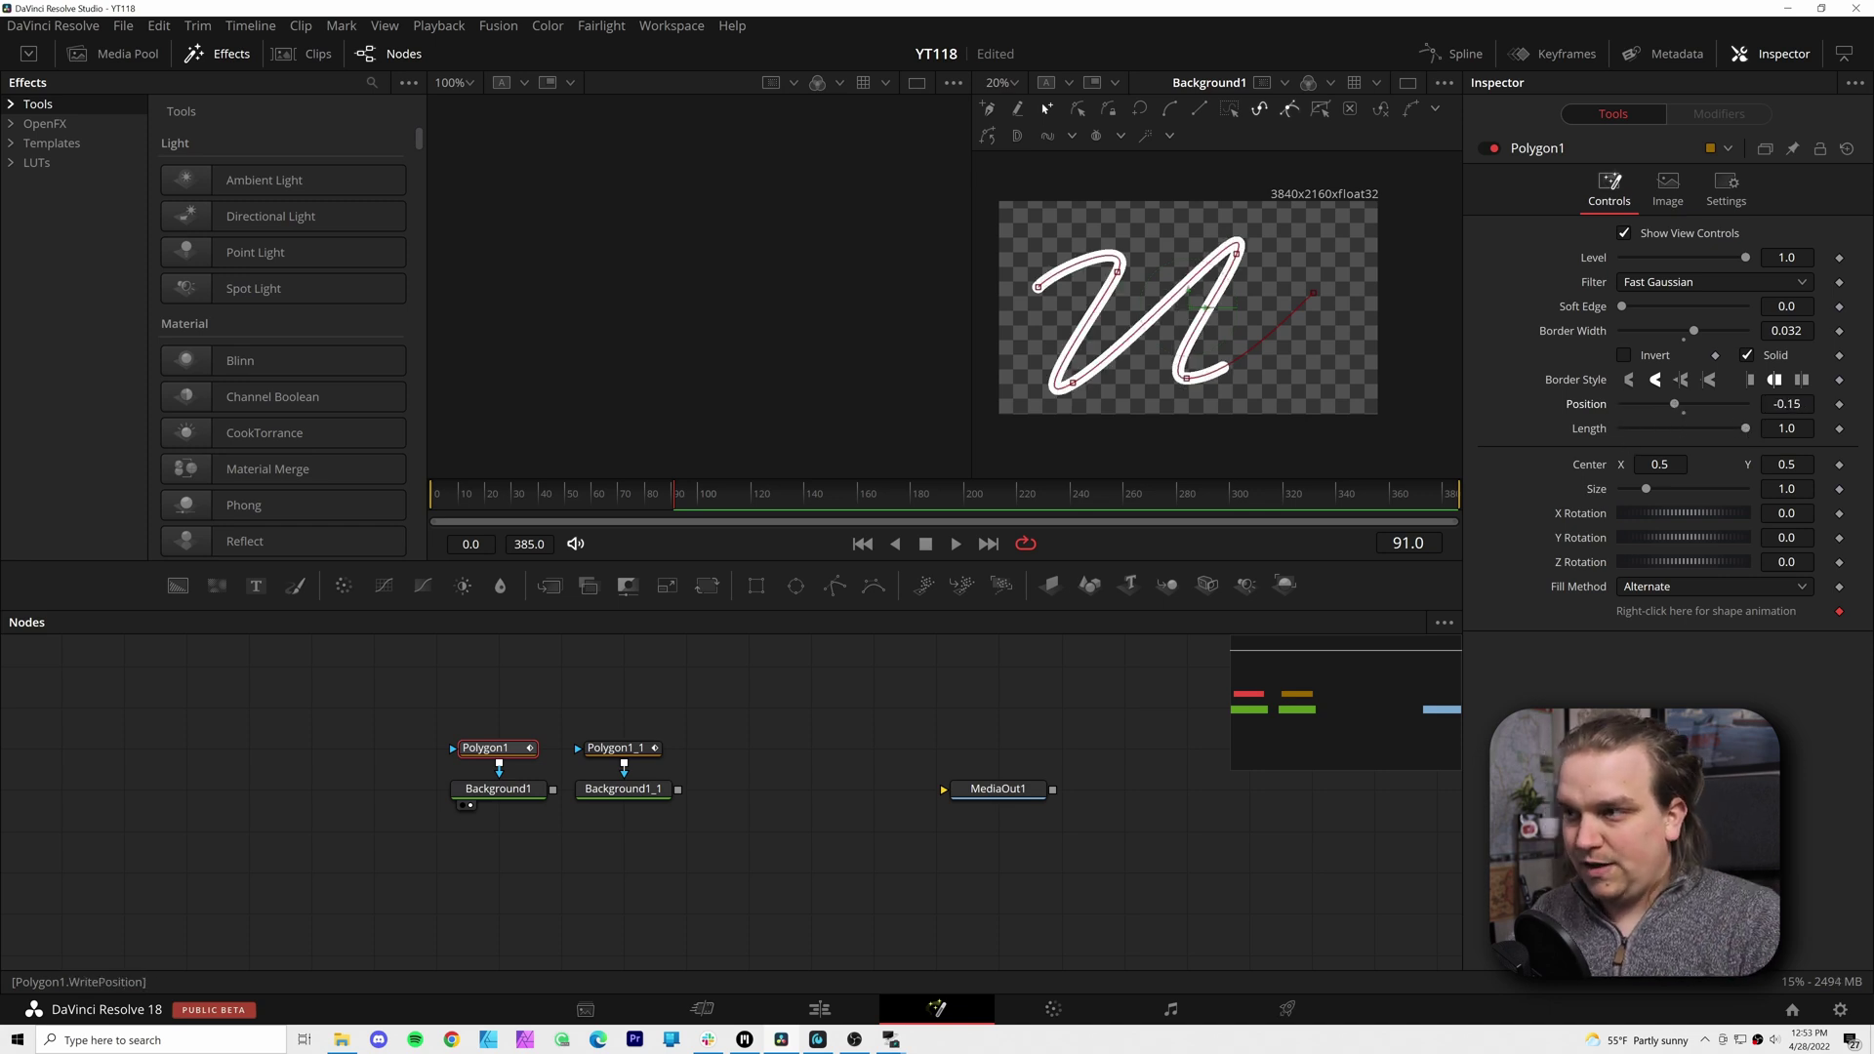
{"action": "left_click", "coordinate": [1782, 404]}
{"action": "type", "text": "0"}
{"action": "key", "text": "Return"}
Set the stroke Length to 0, then drag it up to show part of the path
{"action": "left_click", "coordinate": [1782, 427]}
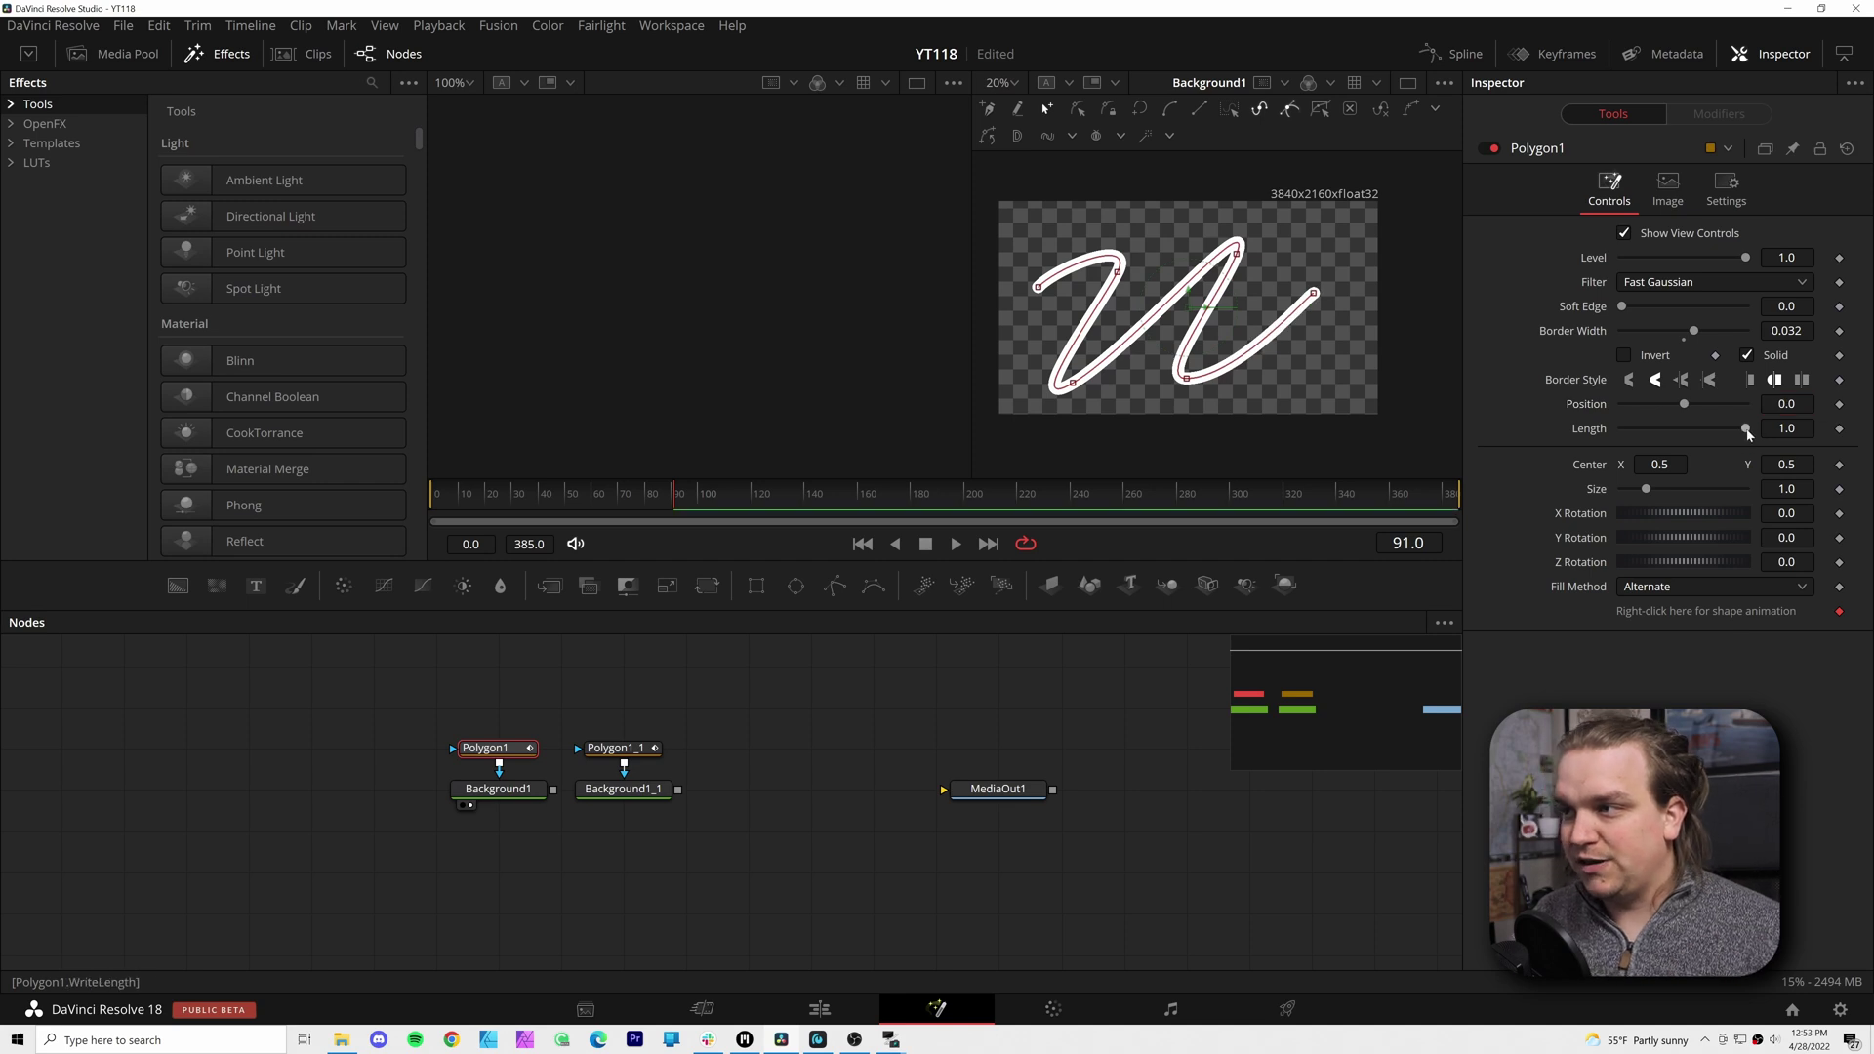
{"action": "type", "text": "0"}
{"action": "key", "text": "Return"}
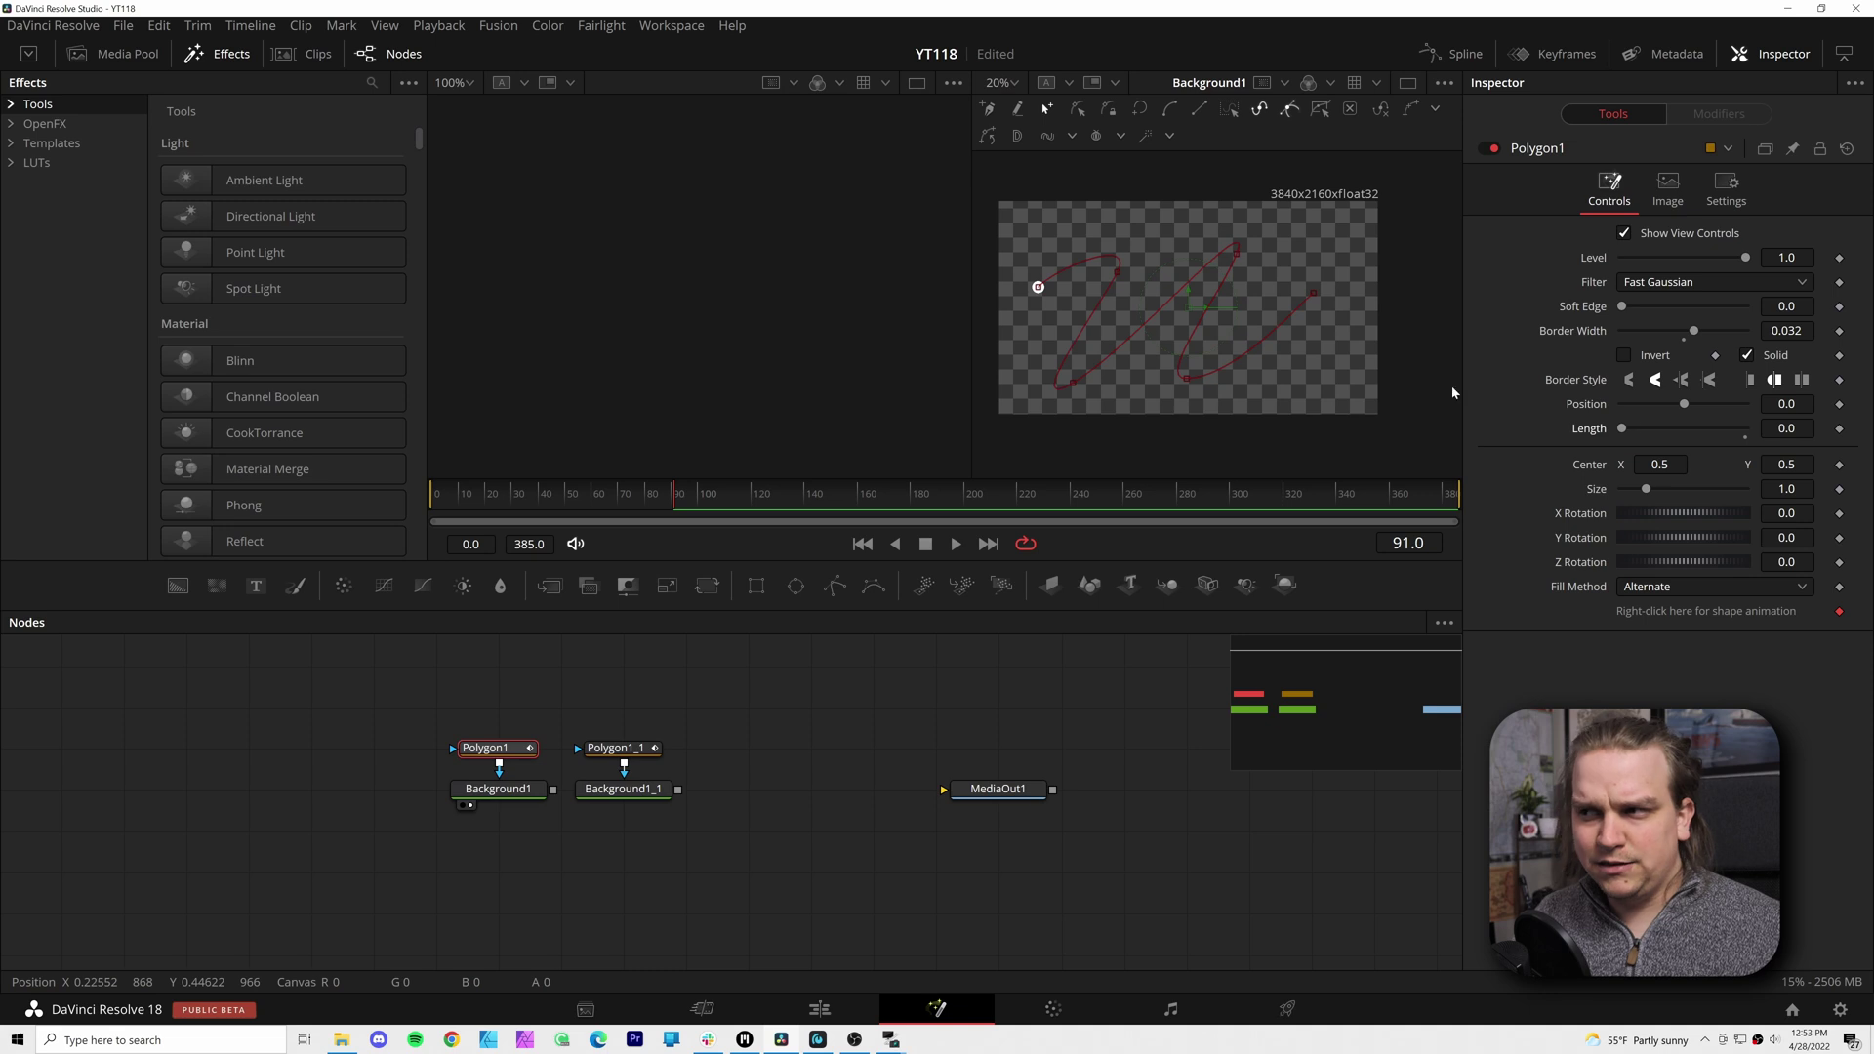
{"action": "left_click_drag", "start_coordinate": [1622, 428], "coordinate": [1771, 455]}
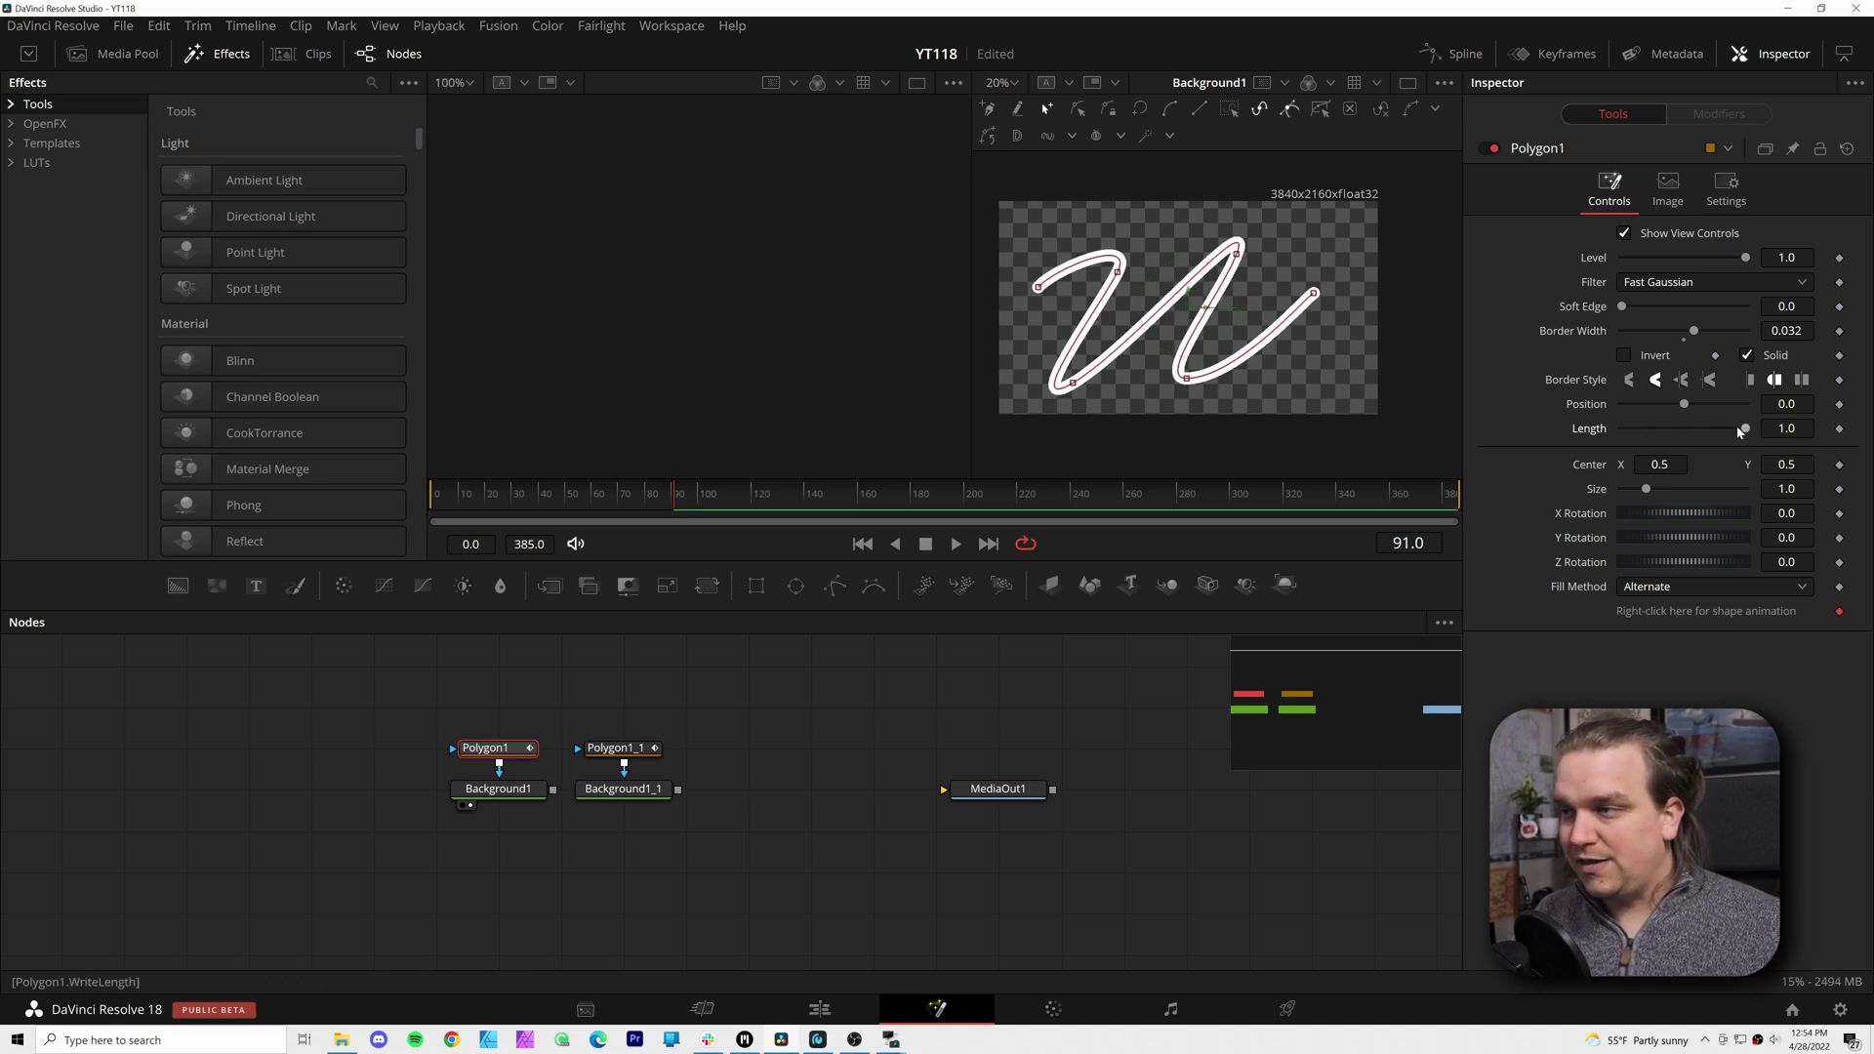
Test stroke Position values -1 and -1.01, then reset Position to 0
{"action": "left_click", "coordinate": [1785, 403]}
{"action": "type", "text": "-1"}
{"action": "key", "text": "Tab"}
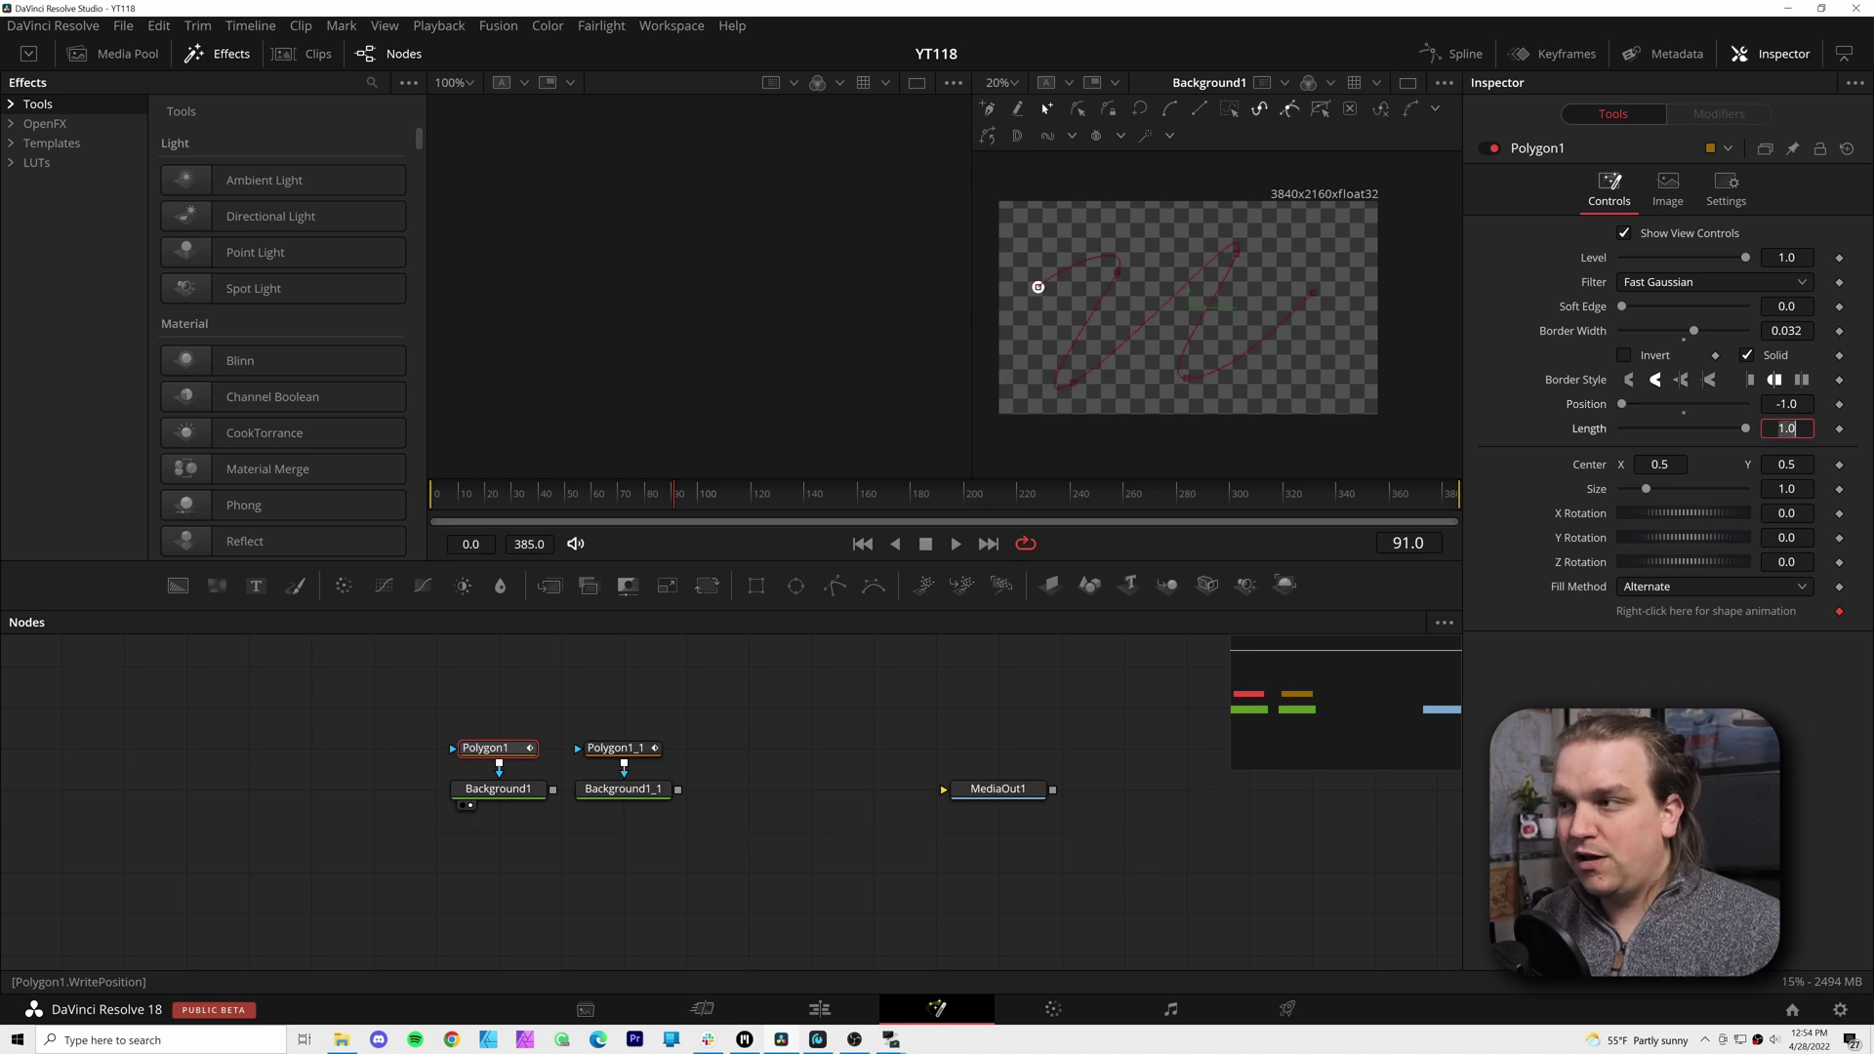
{"action": "left_click", "coordinate": [1786, 403]}
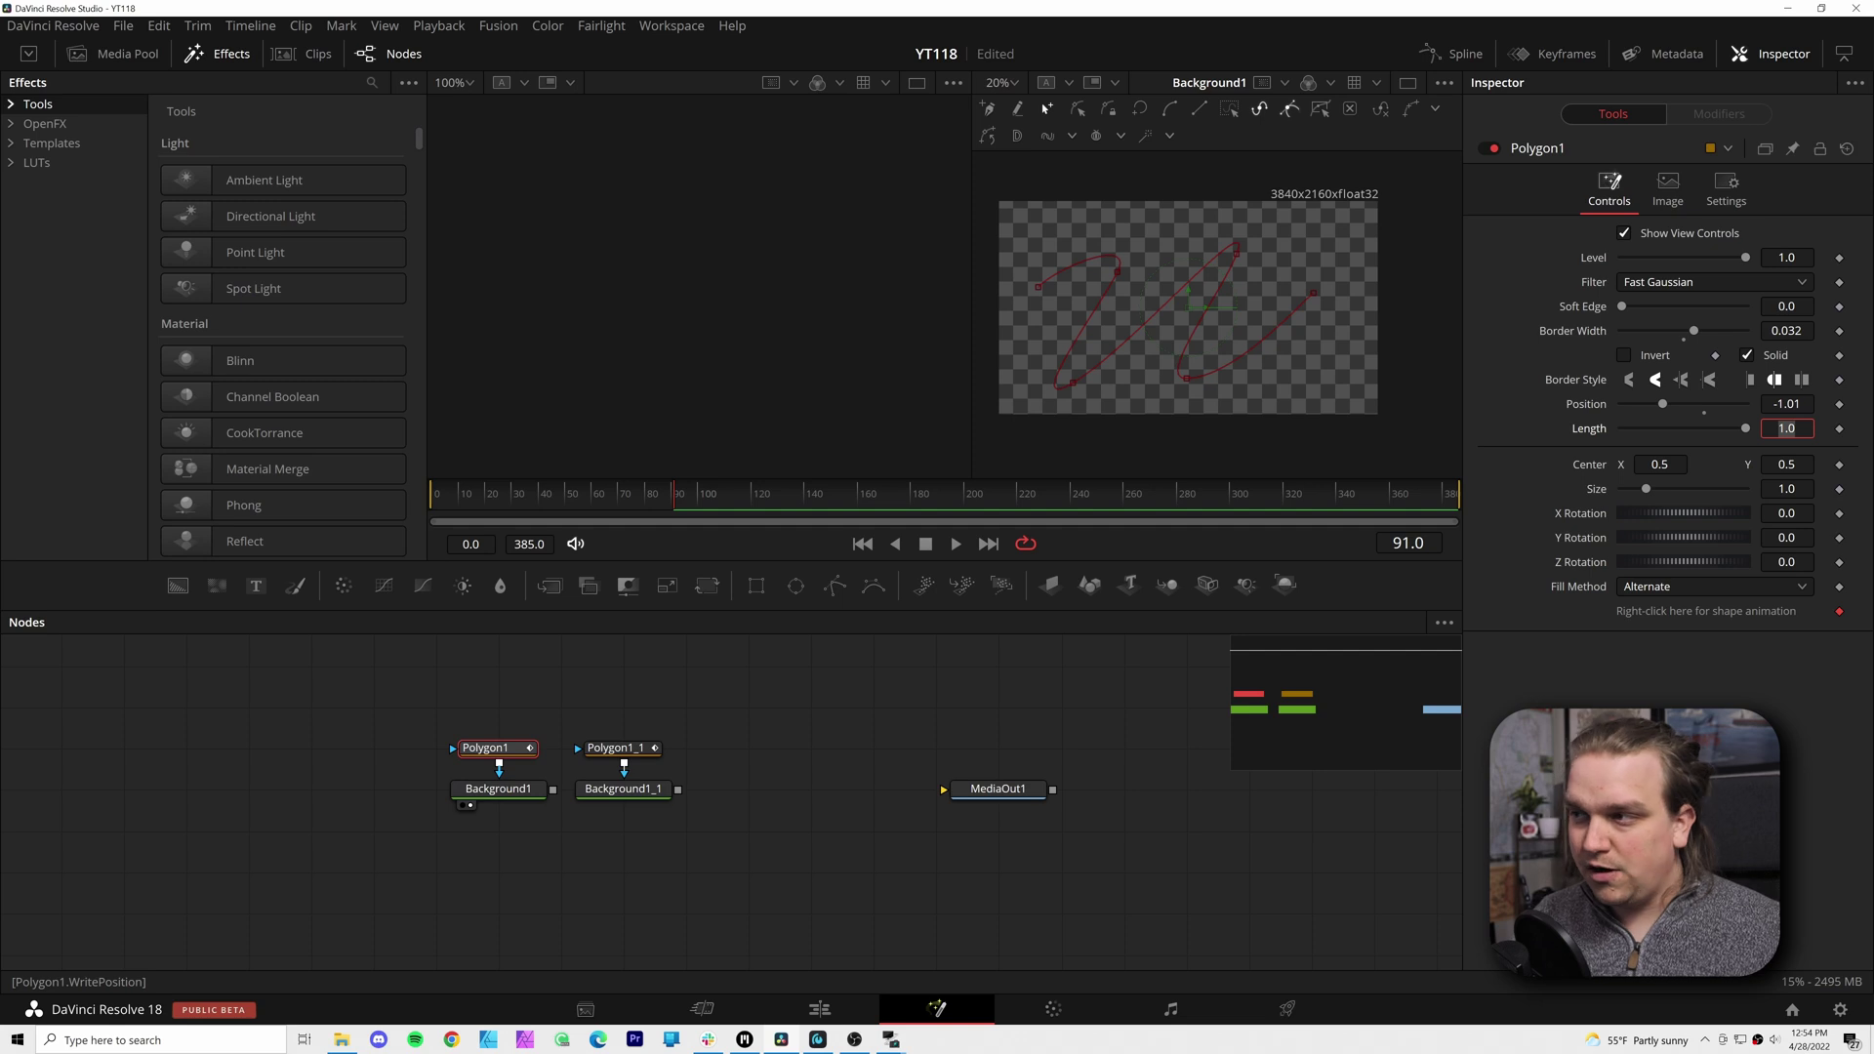
{"action": "key", "text": "Return"}
{"action": "key", "text": "Tab"}
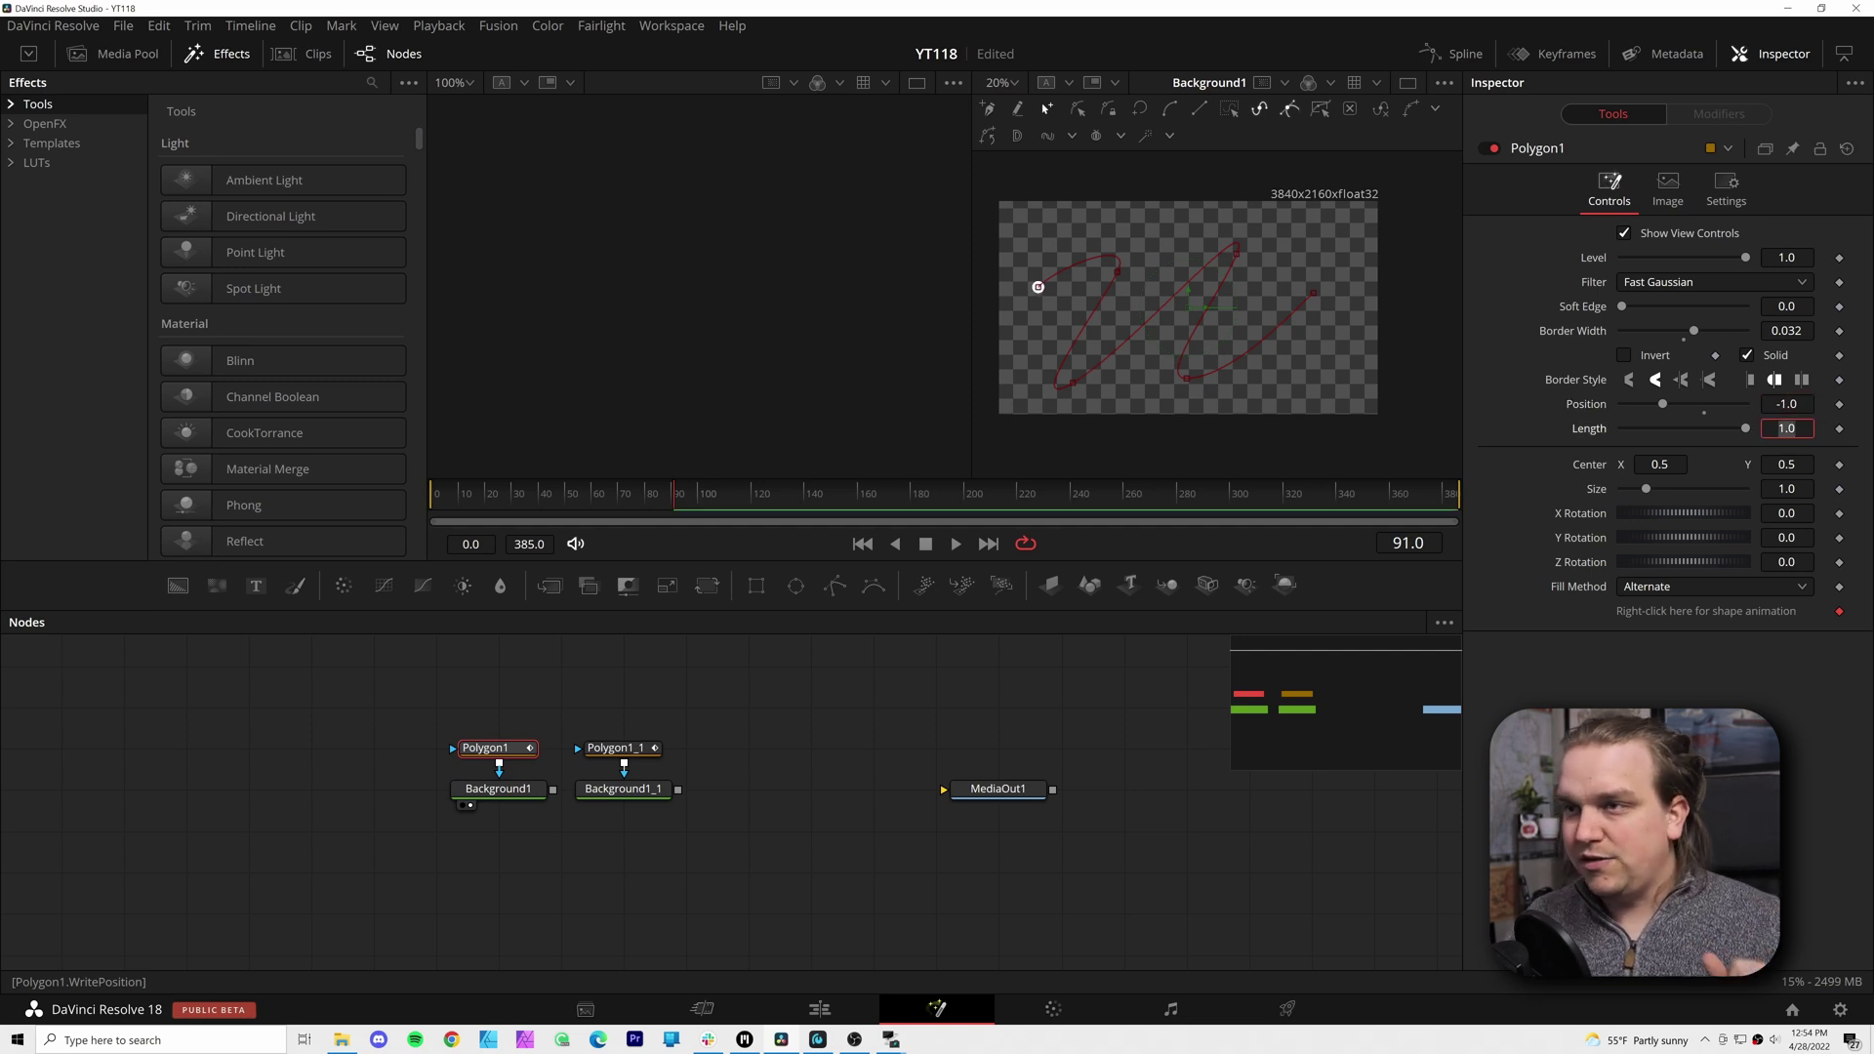
{"action": "key", "text": "shift+Tab"}
{"action": "type", "text": "0"}
{"action": "key", "text": "Return"}
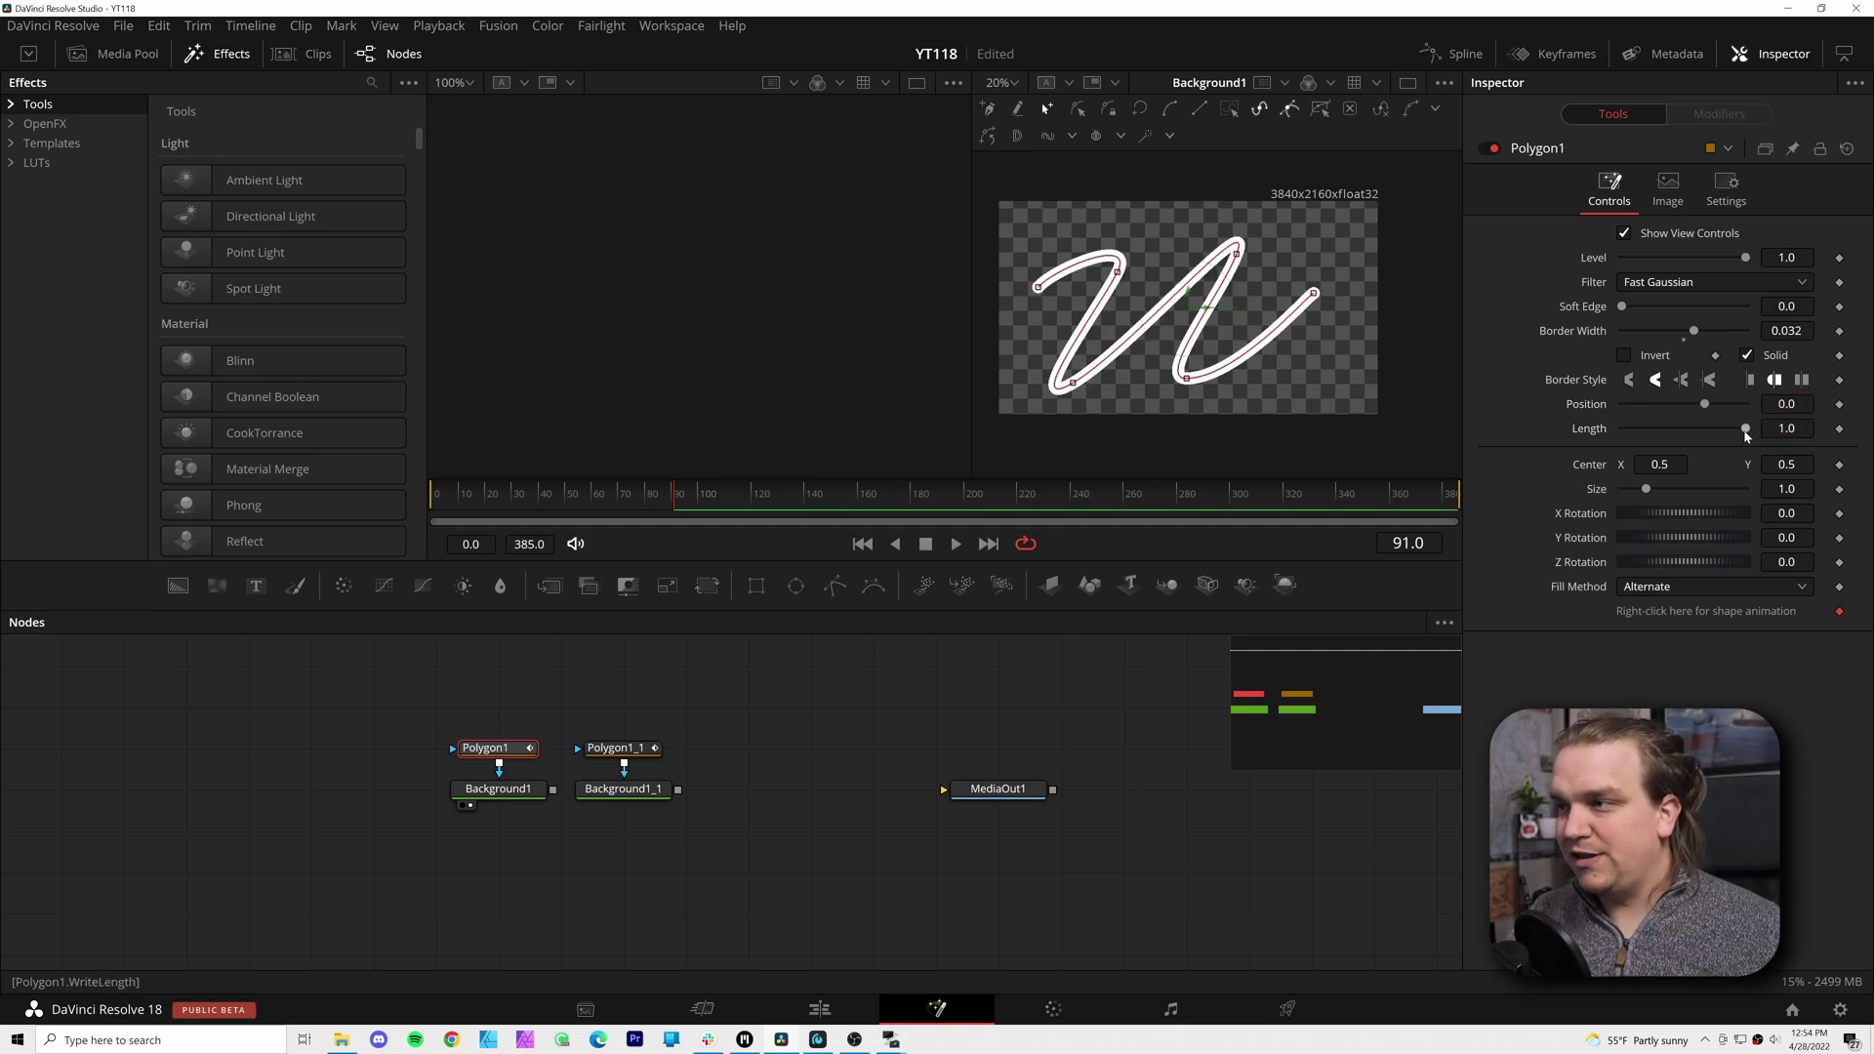
Test short stroke lengths from 0 upward and give the stroke flat end caps
{"action": "mouse_move", "coordinate": [1745, 428]}
{"action": "left_mouse_down"}
{"action": "mouse_move", "coordinate": [1698, 431]}
{"action": "mouse_move", "coordinate": [1594, 496]}
{"action": "left_mouse_up"}
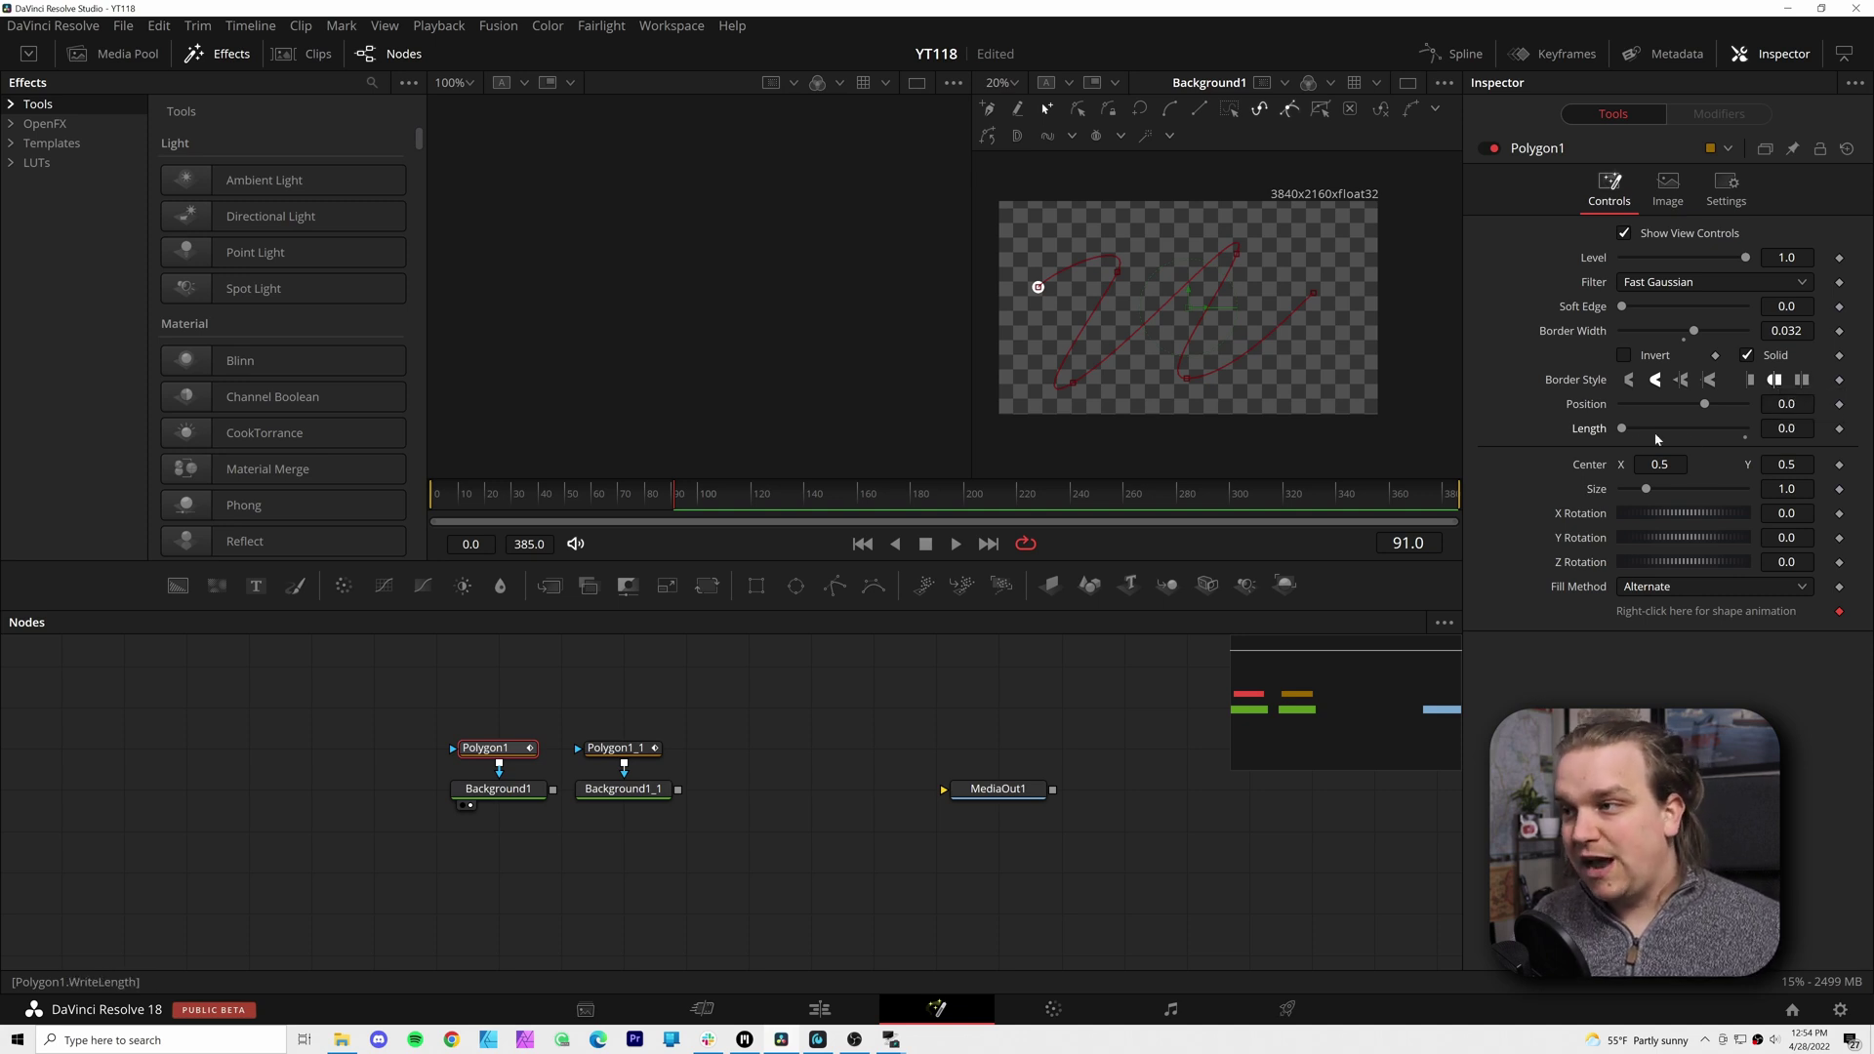
{"action": "left_click_drag", "start_coordinate": [1621, 427], "coordinate": [1633, 427]}
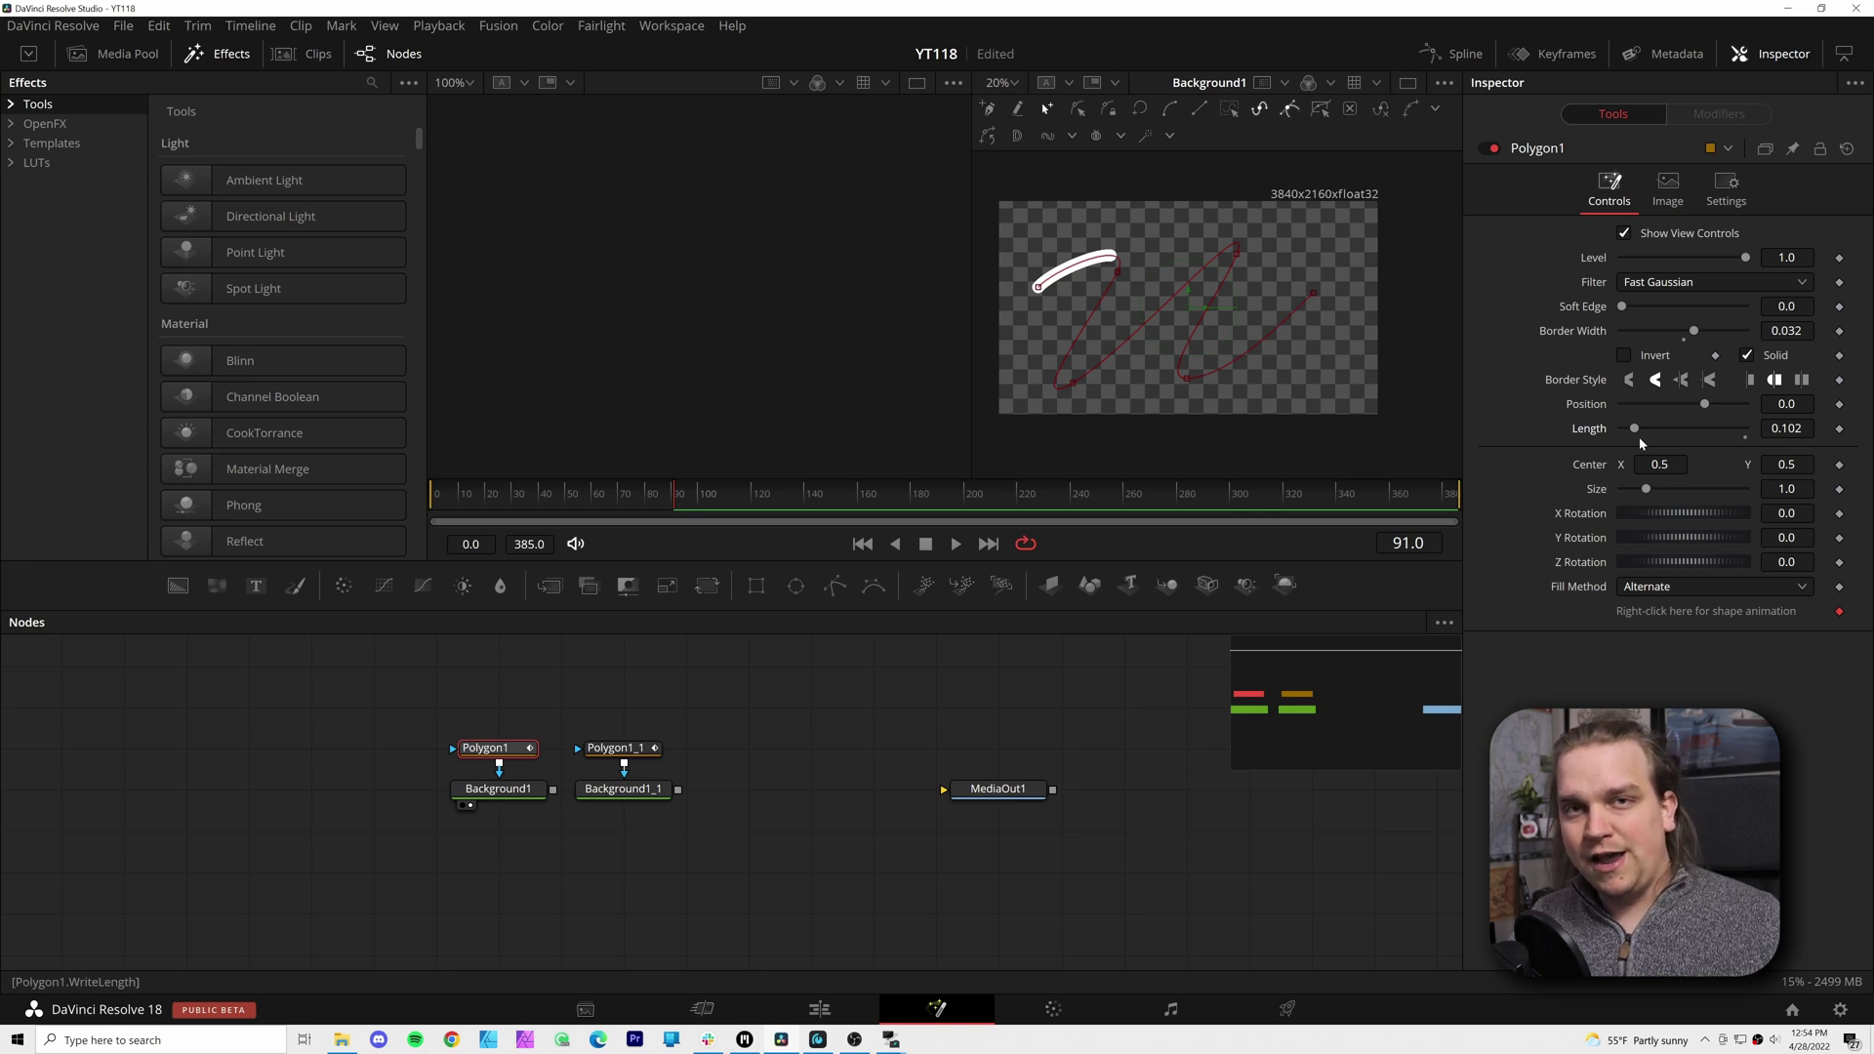
{"action": "left_click_drag", "start_coordinate": [1636, 431], "coordinate": [1605, 436]}
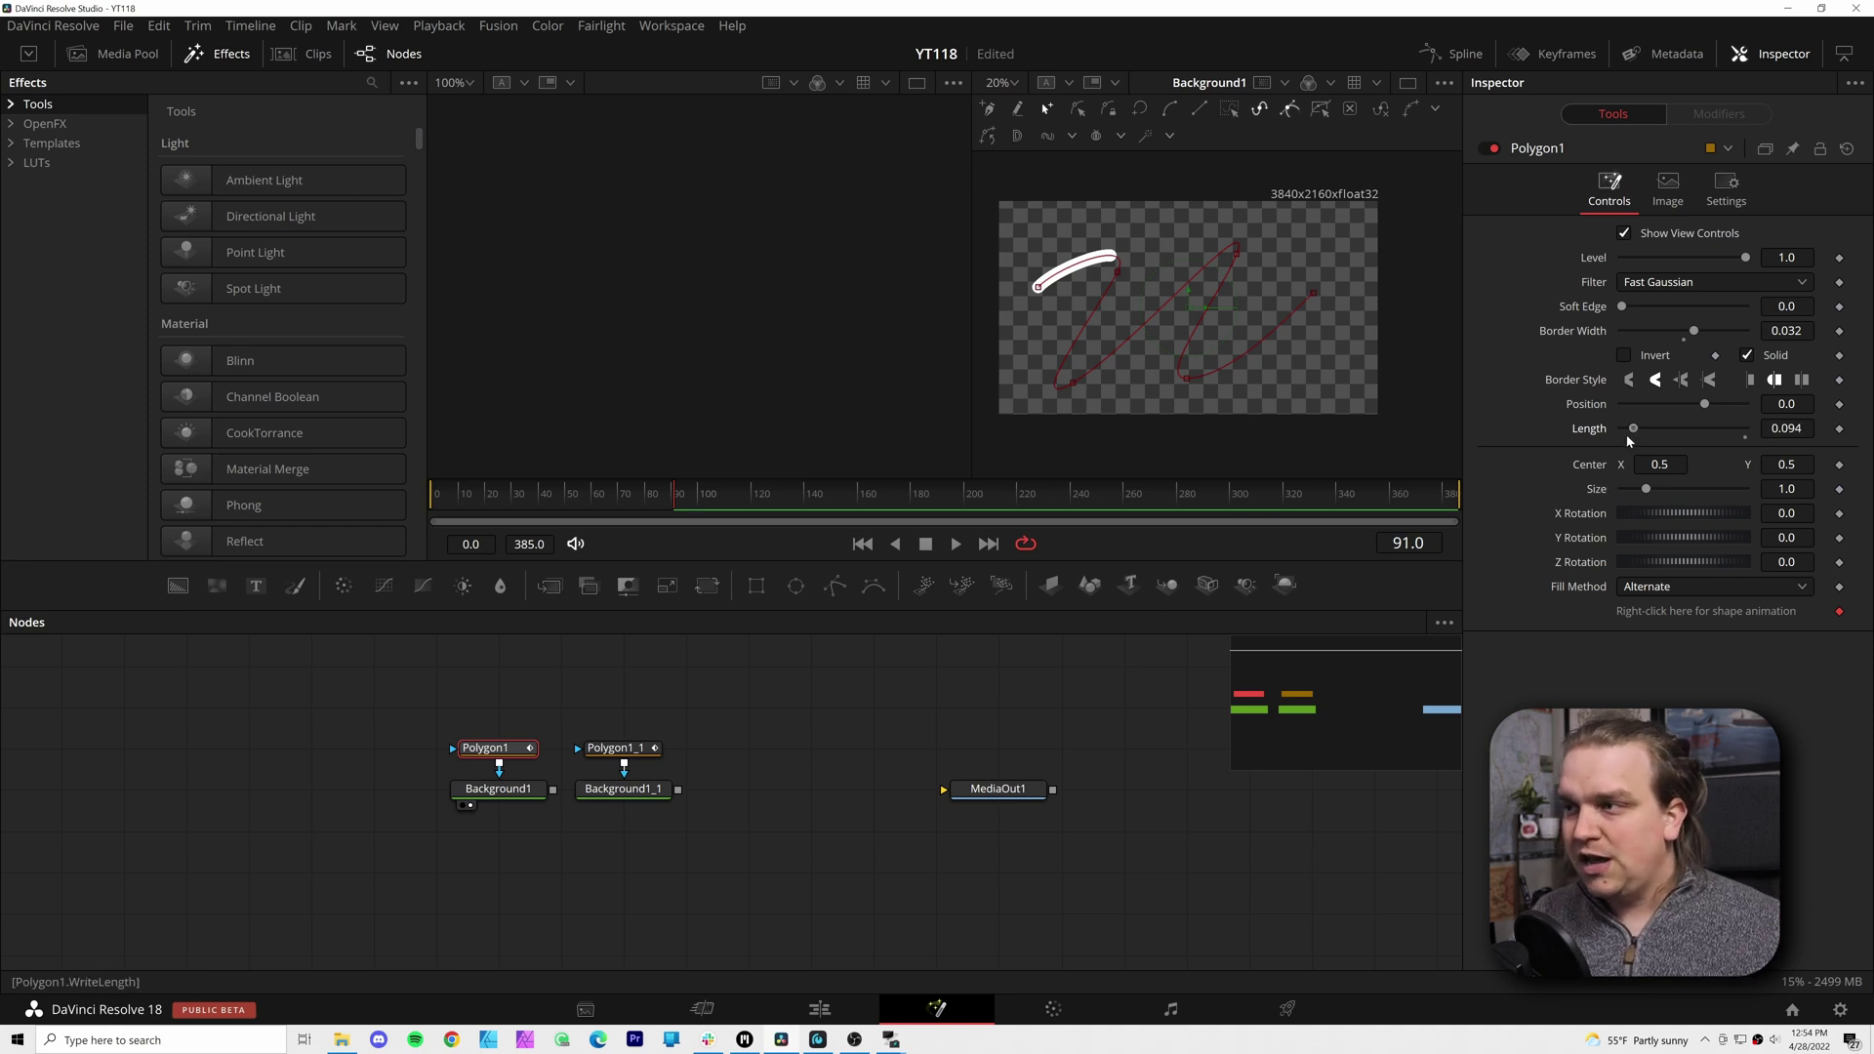
{"action": "left_click", "coordinate": [1751, 383]}
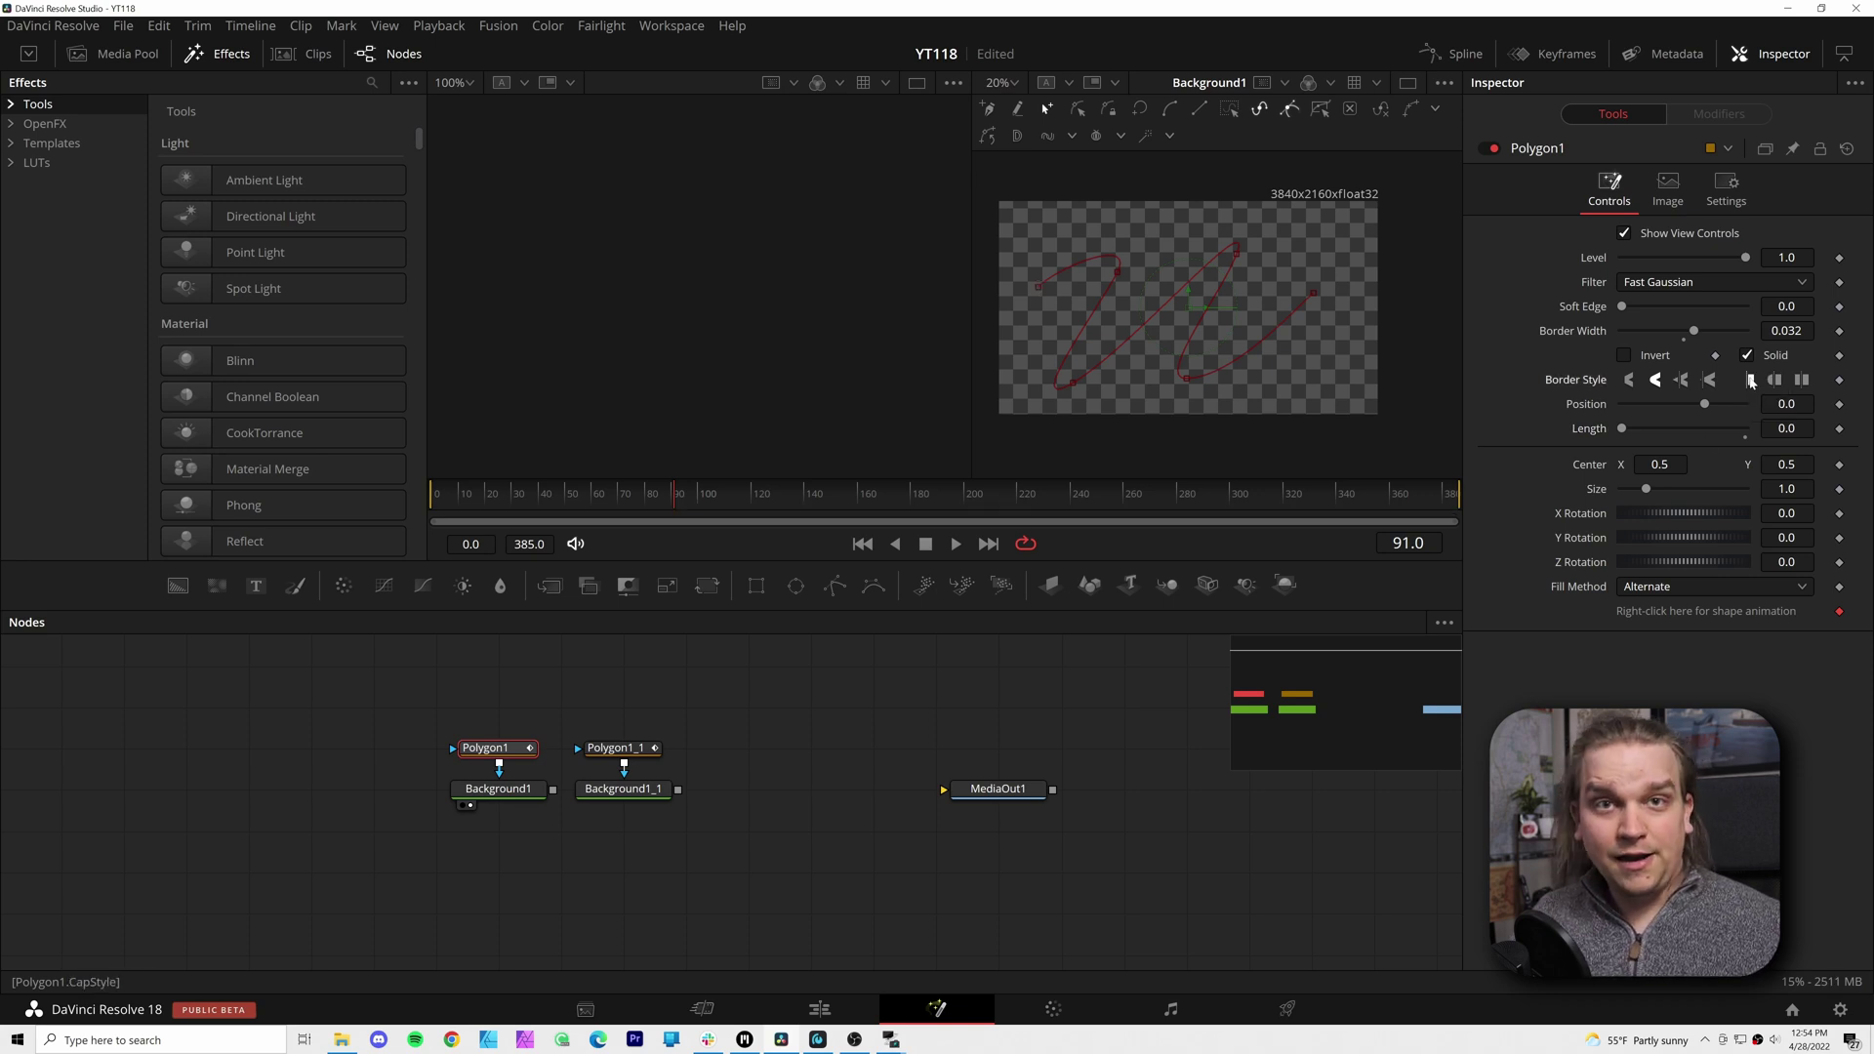
{"action": "left_click_drag", "start_coordinate": [1620, 433], "coordinate": [1748, 453]}
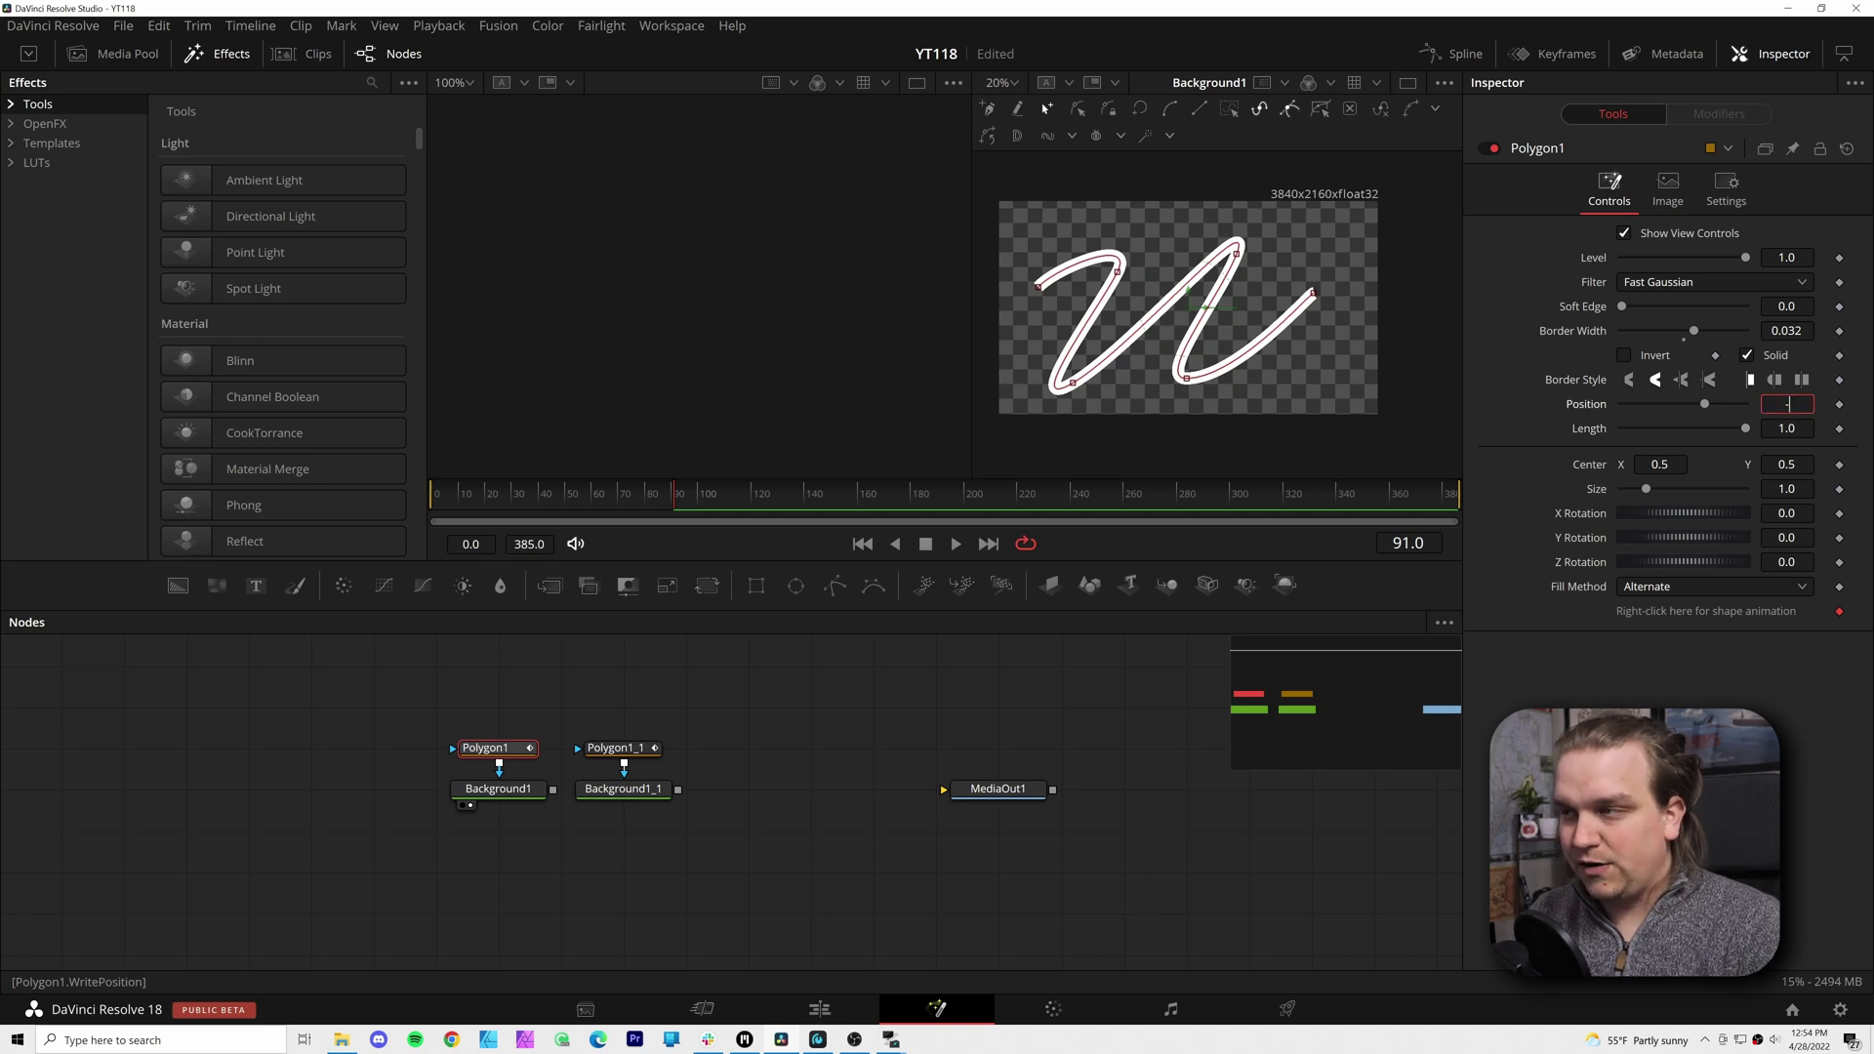
Test stroke Position -1 and slide it along the path, ending at 1.0
{"action": "type", "text": "-1"}
{"action": "key", "text": "Tab"}
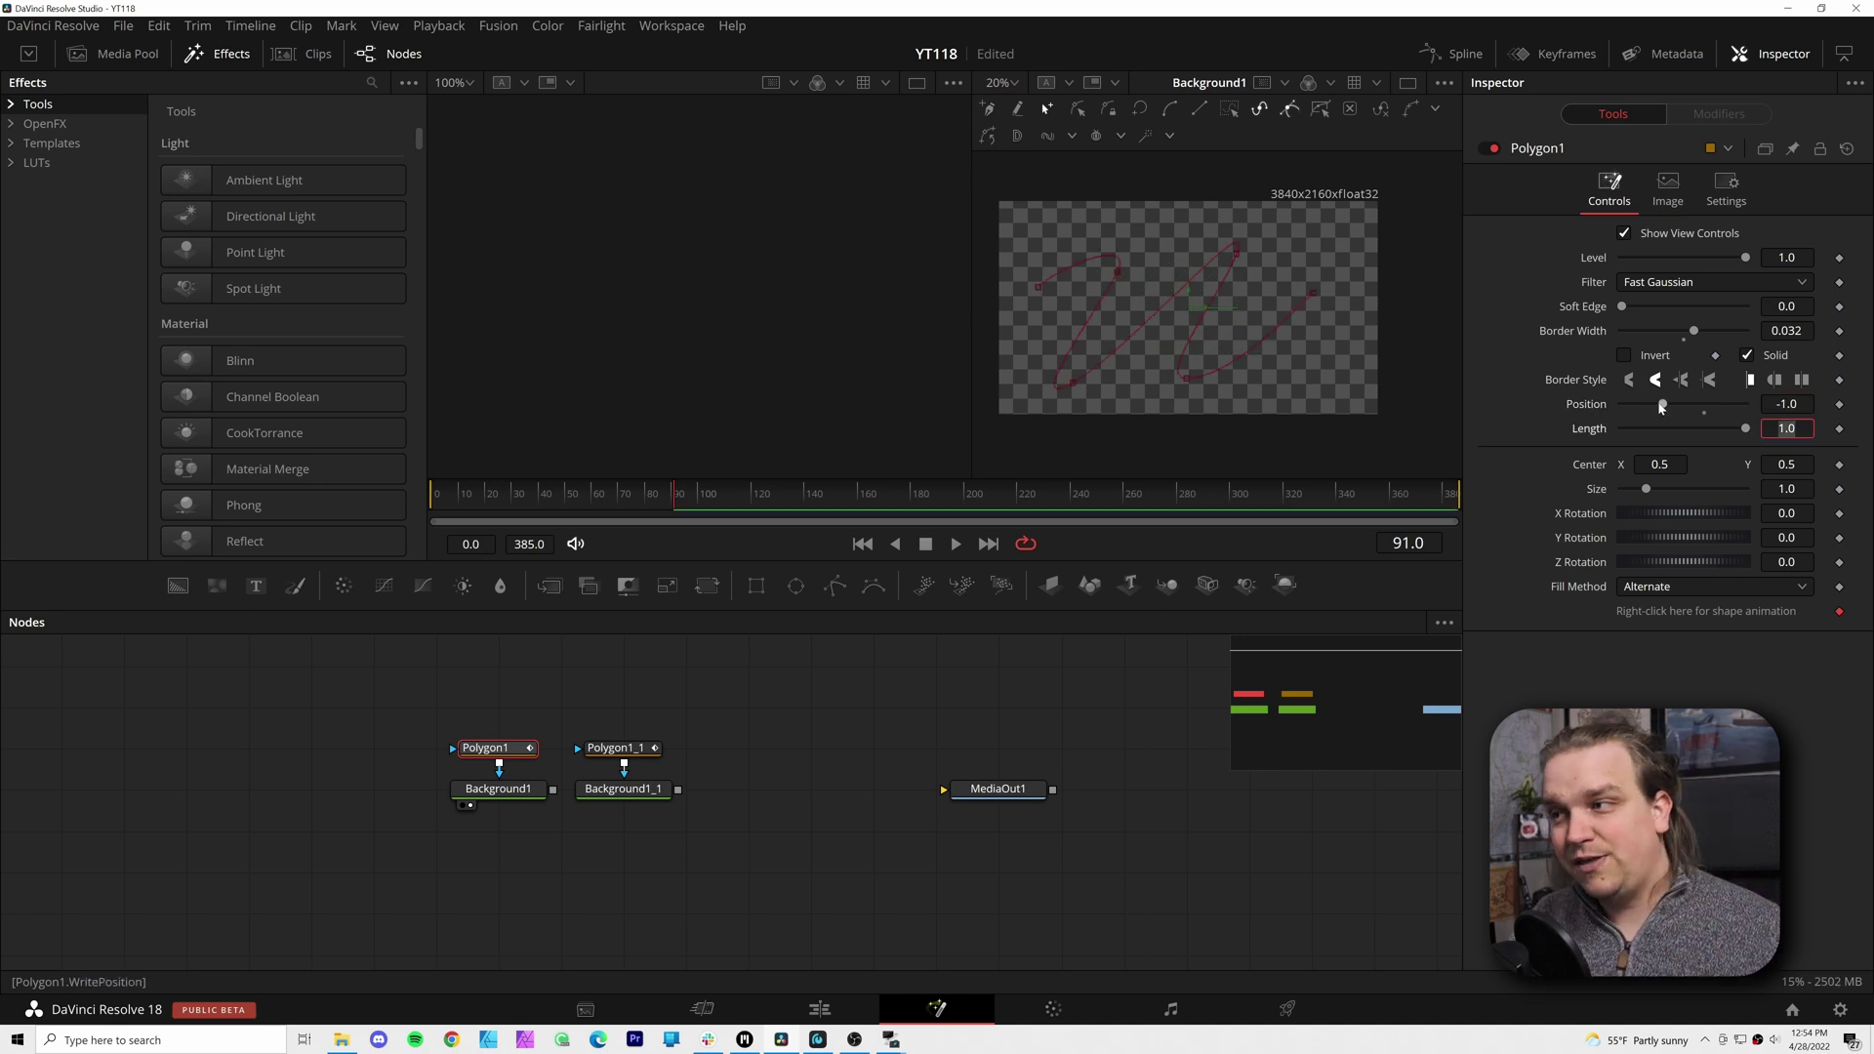
{"action": "left_click_drag", "start_coordinate": [1661, 406], "coordinate": [1733, 415]}
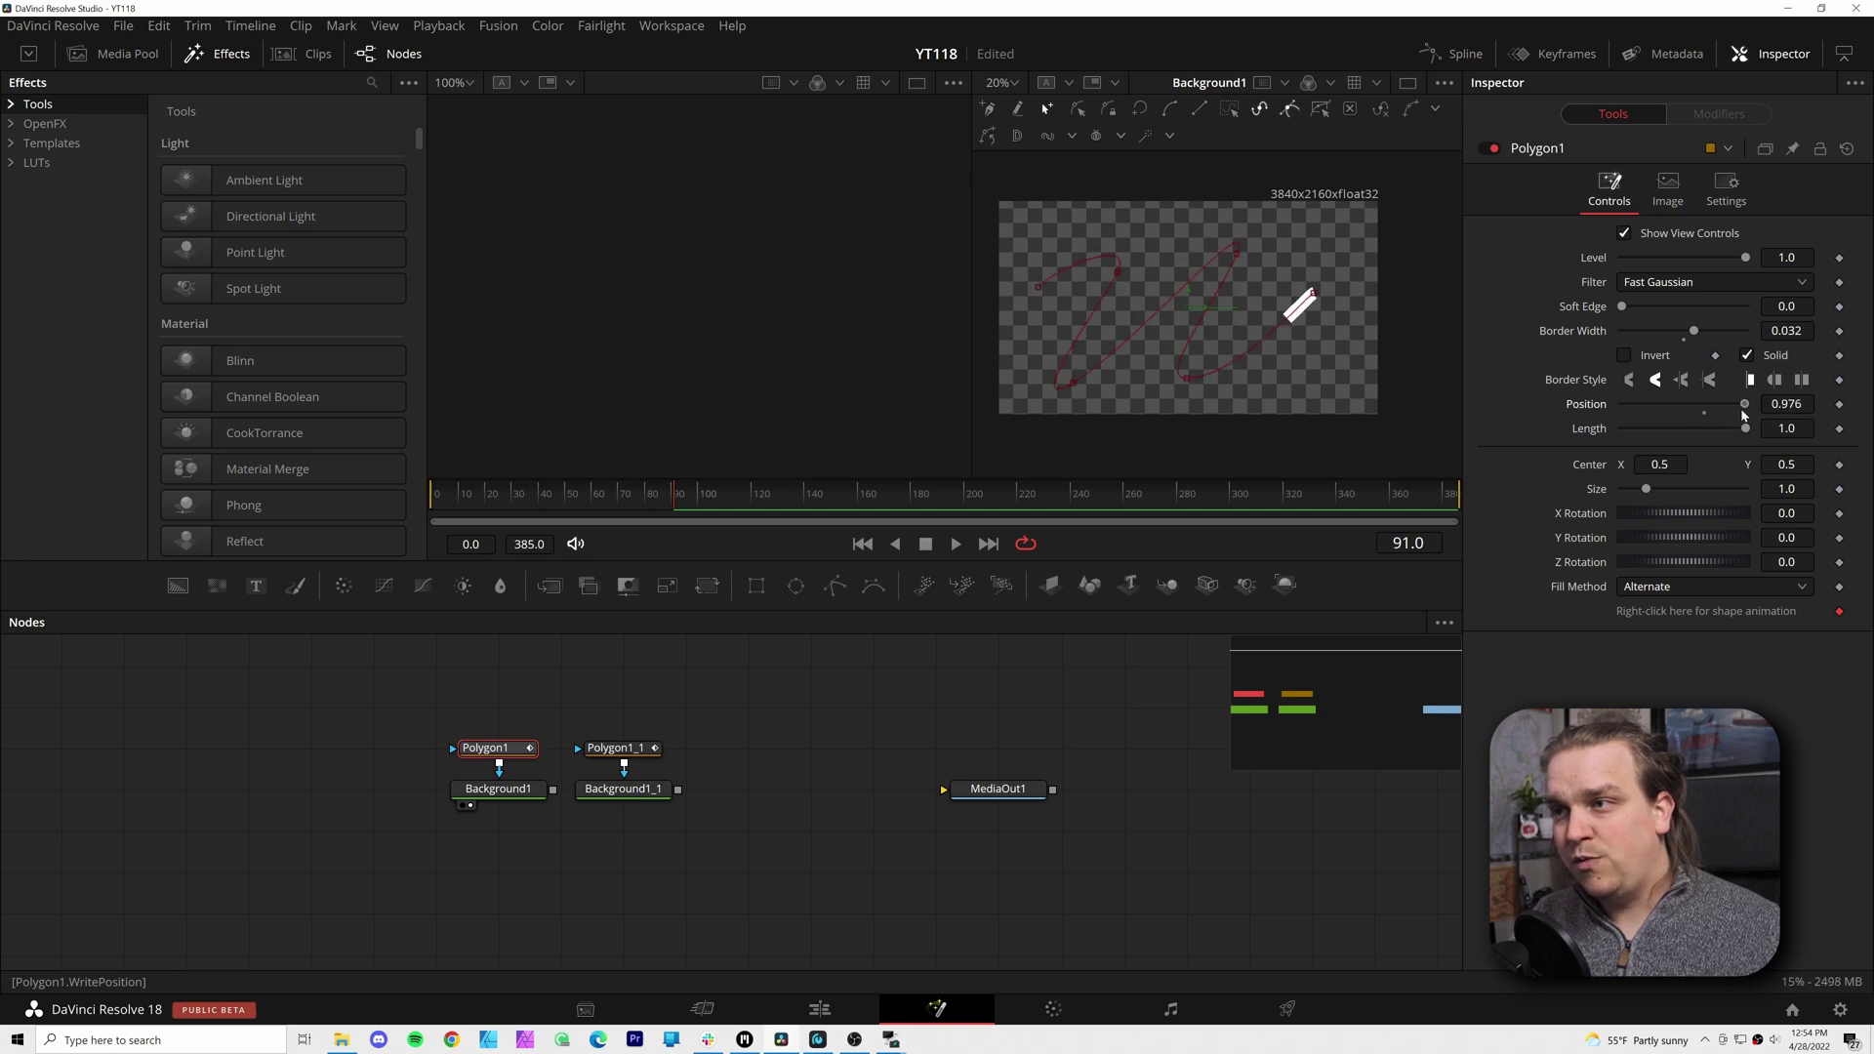
{"action": "key", "text": "Return"}
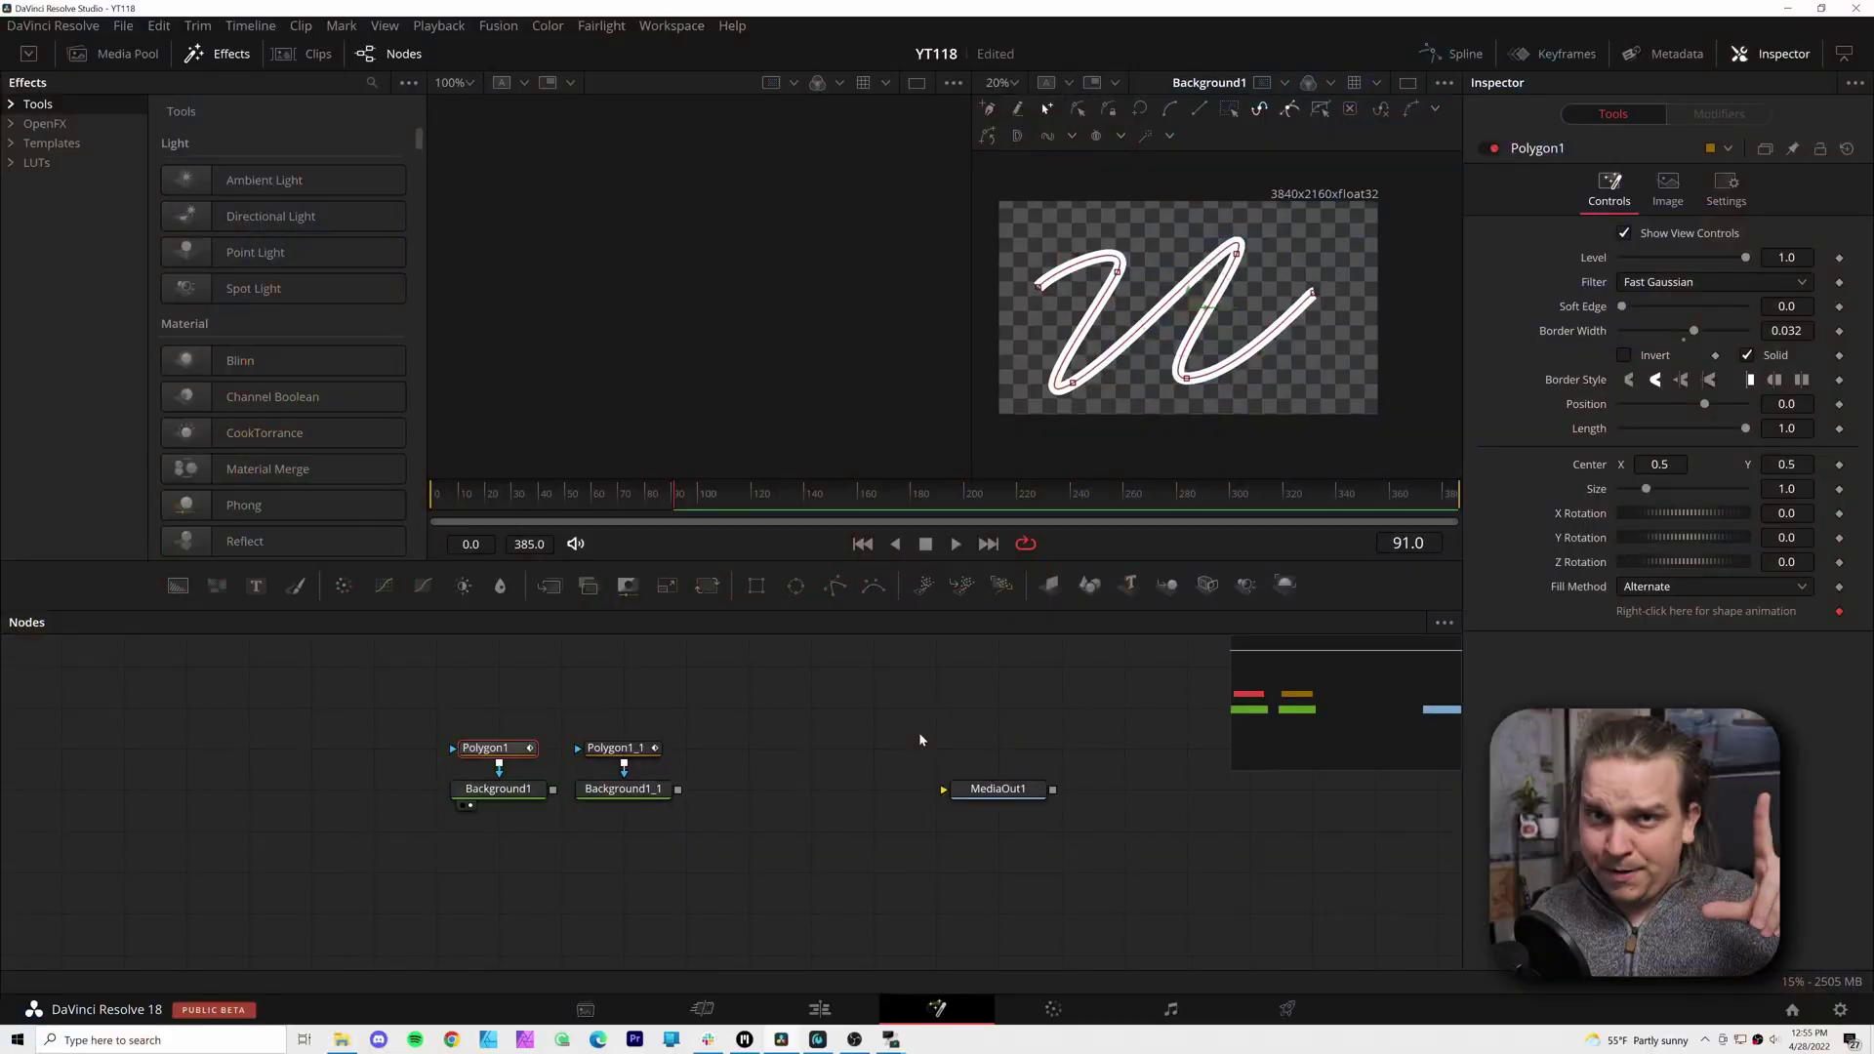
Turn Solid back on for Polygon1_1 so the shape fills white
{"action": "left_click", "coordinate": [635, 788]}
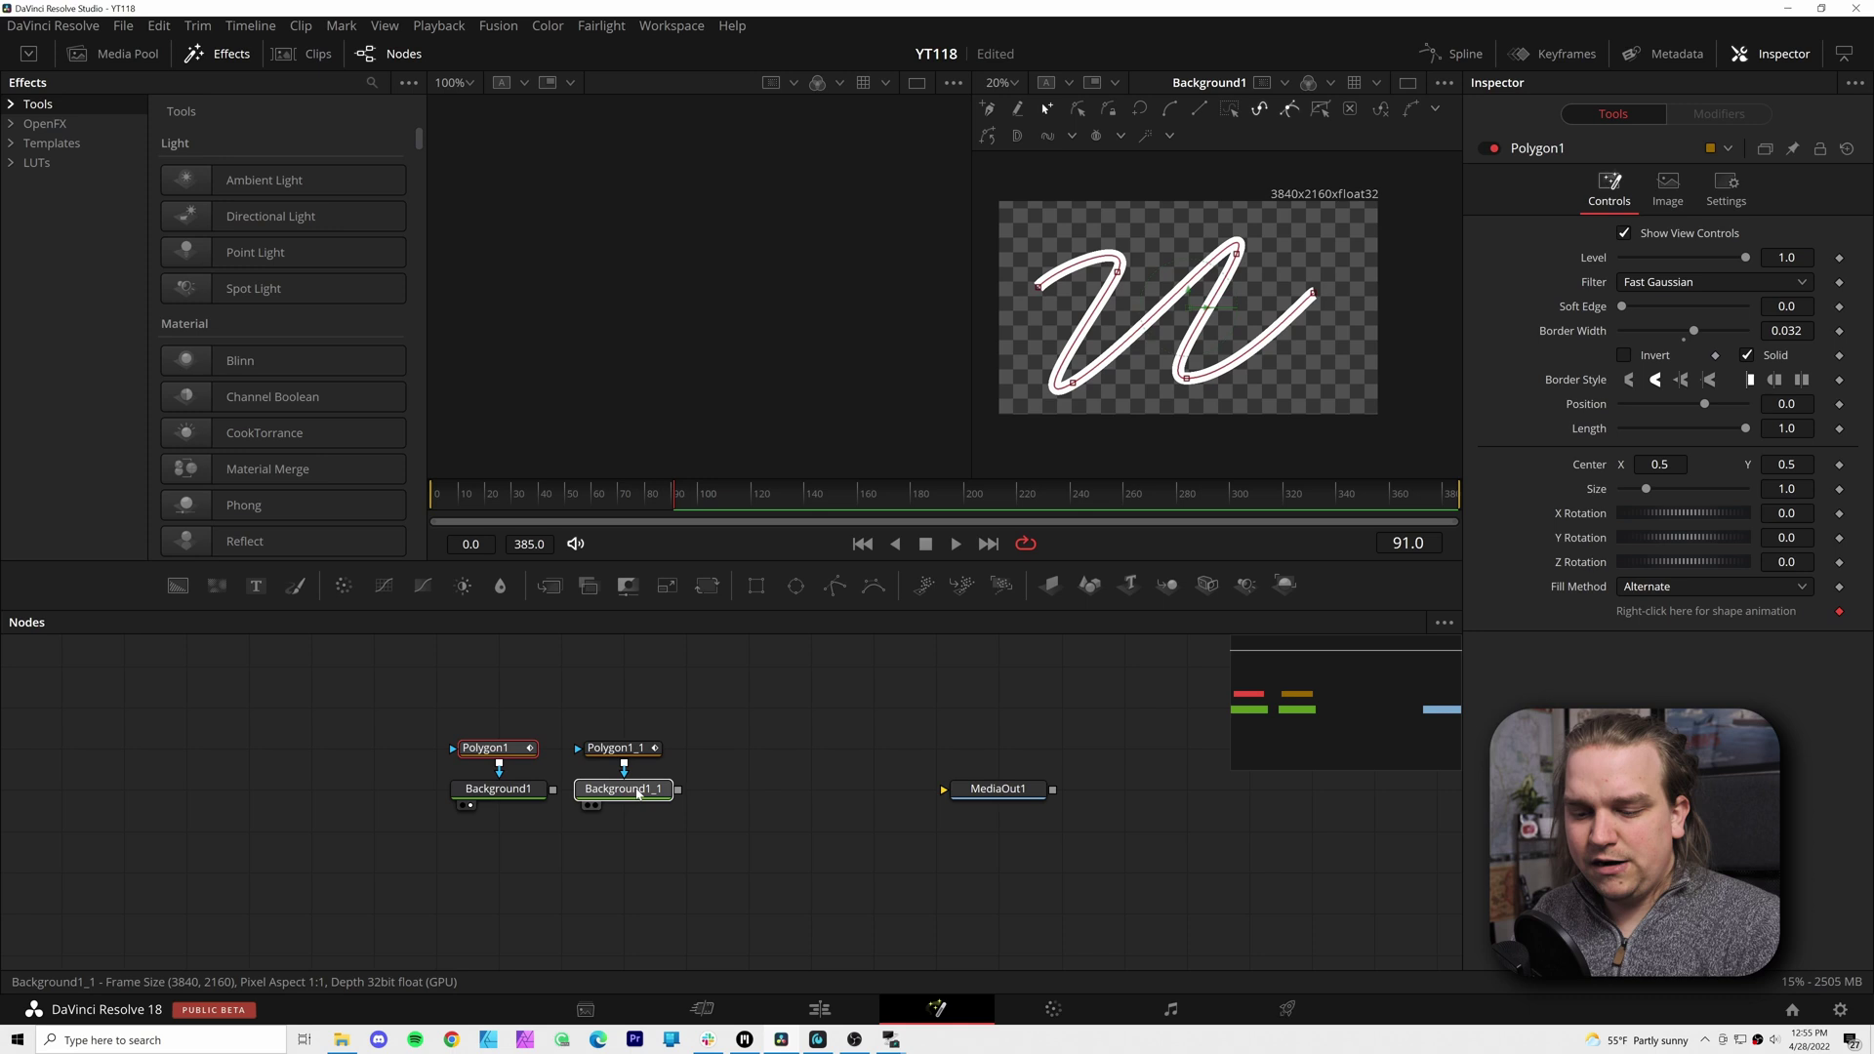
{"action": "left_click", "coordinate": [610, 748]}
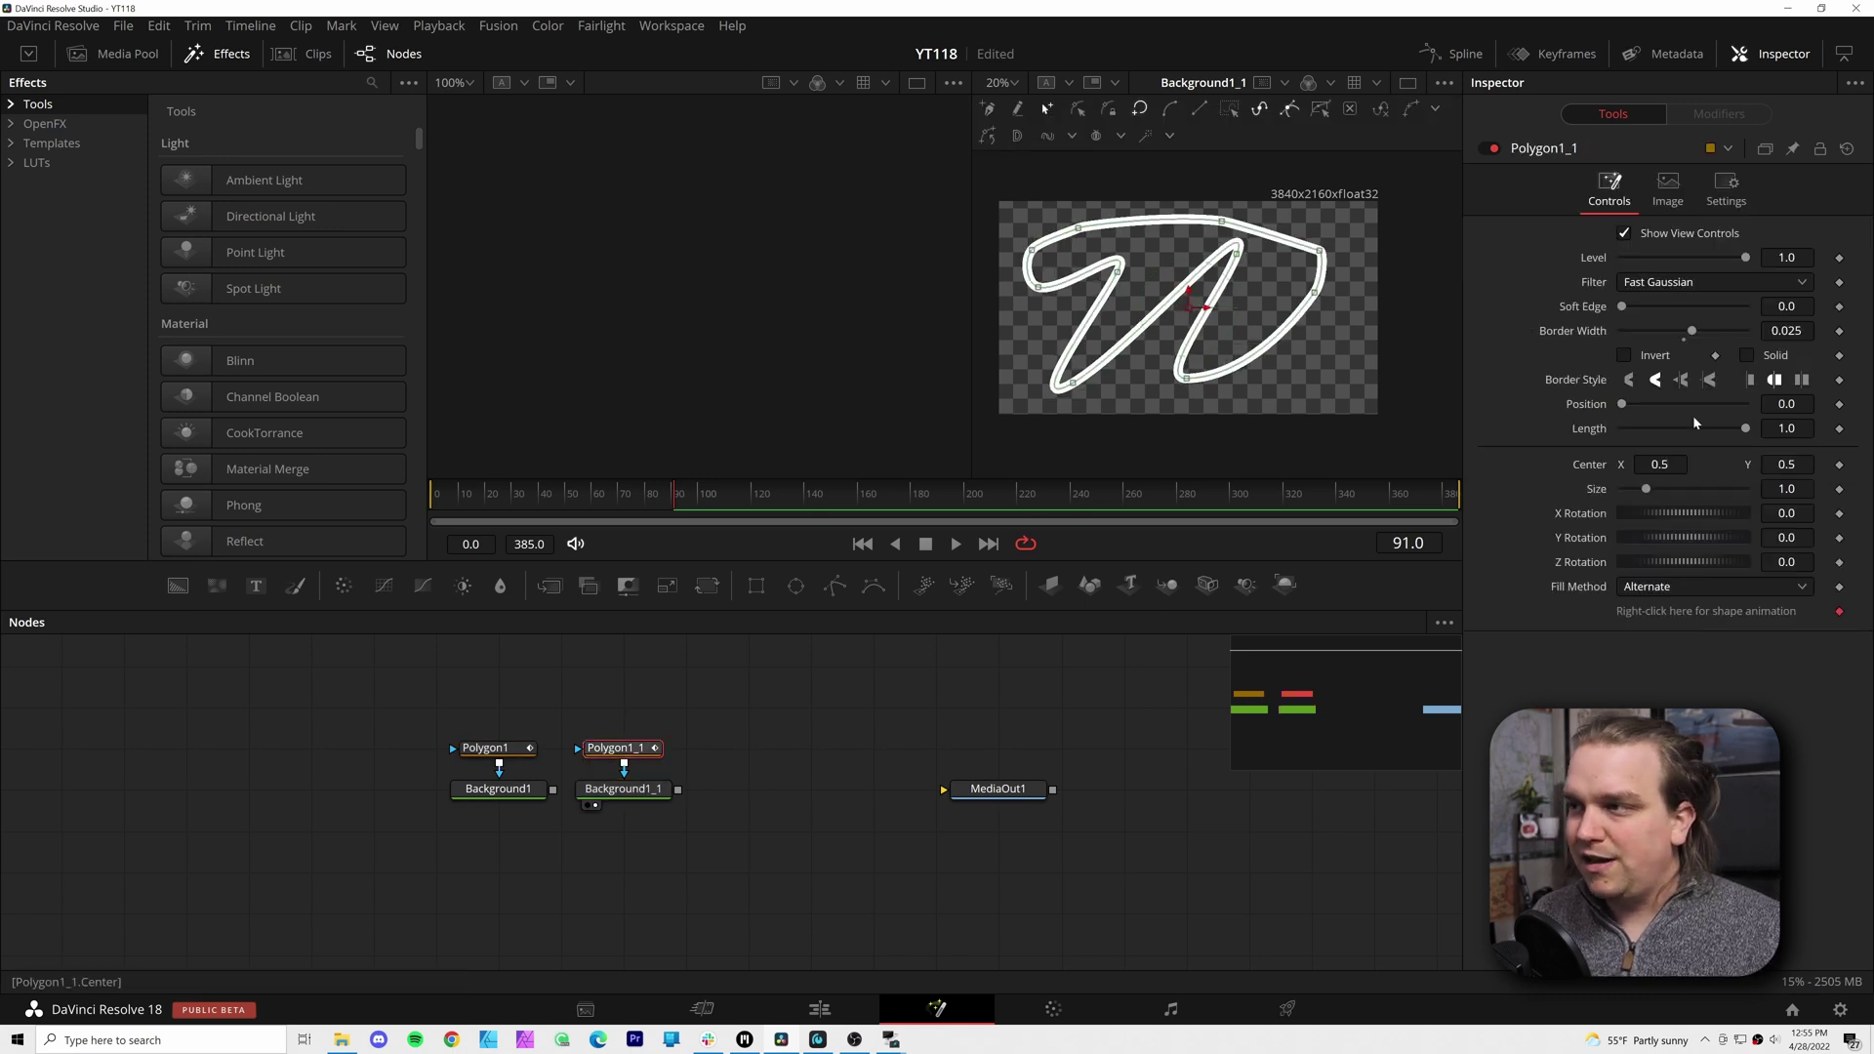
{"action": "left_click", "coordinate": [1747, 355]}
Move MediaOut1 right and duplicate Background1_1 as Background1_1_1 beside it
{"action": "scroll", "coordinate": [682, 765], "scroll_direction": "right", "scroll_amount": 3}
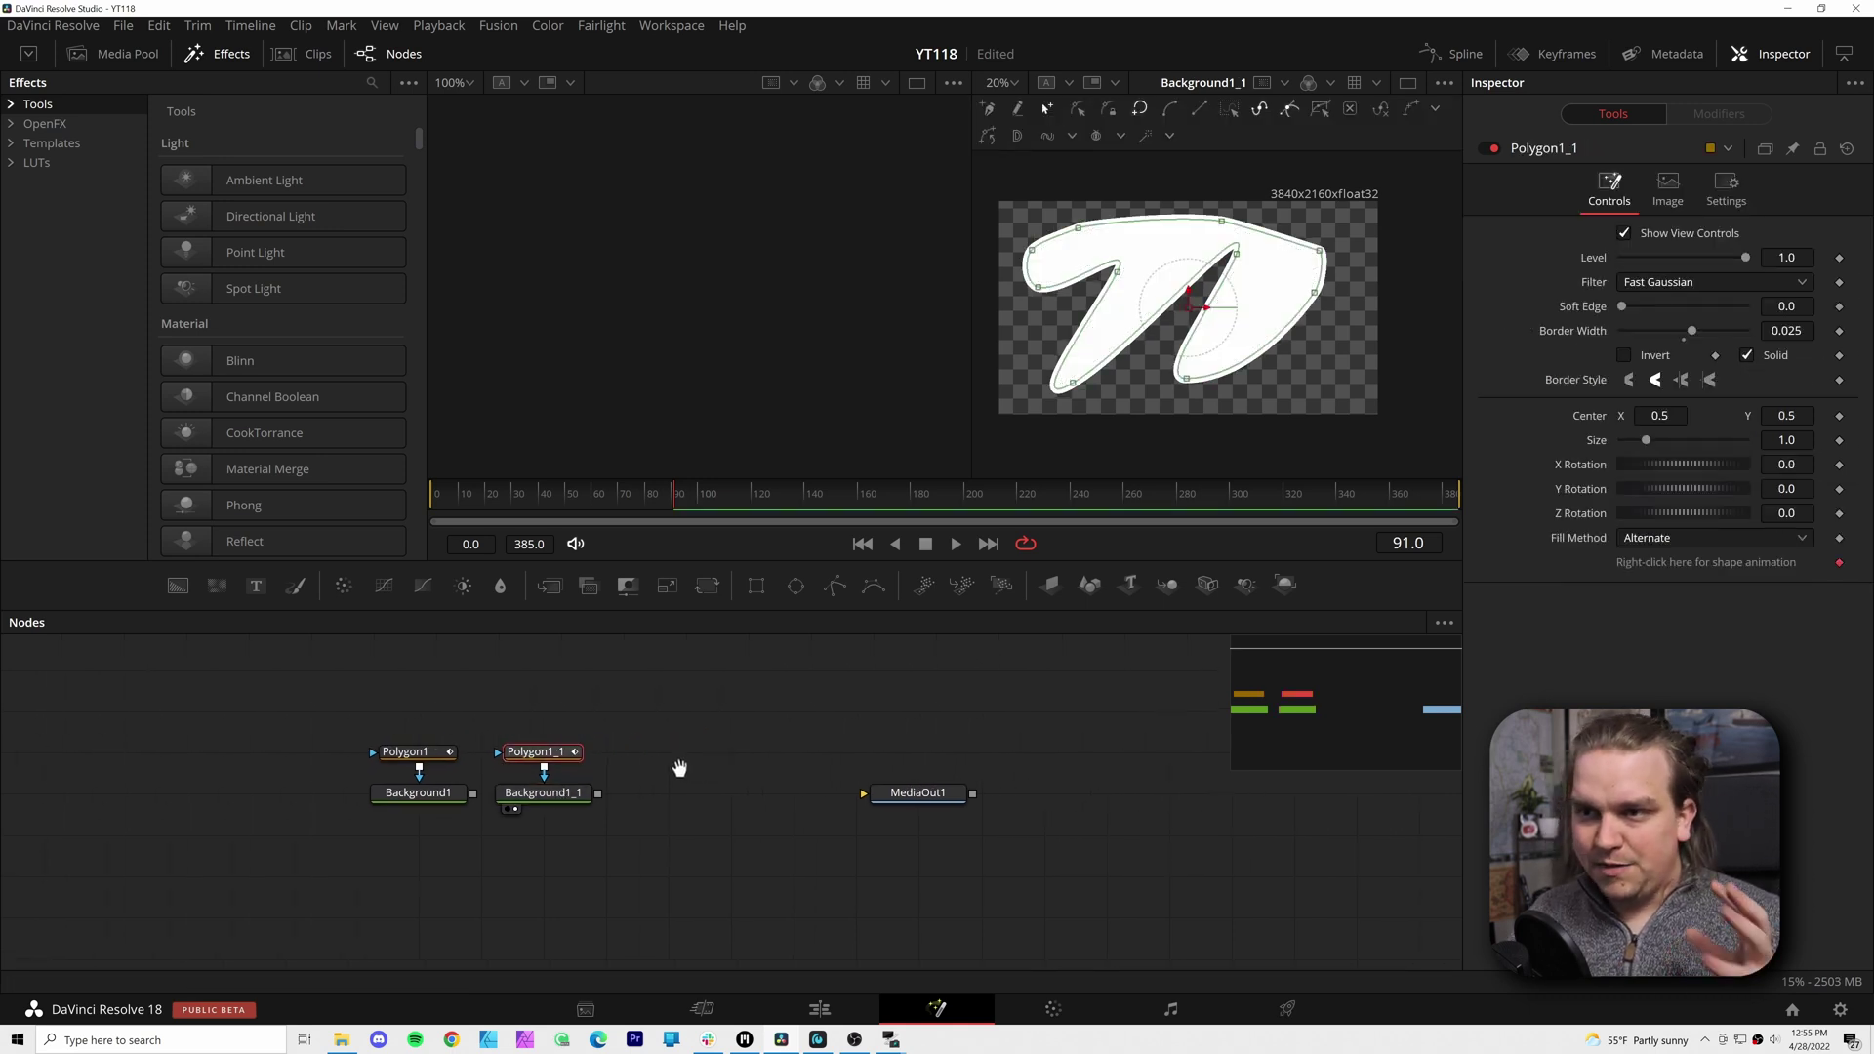
{"action": "left_click_drag", "start_coordinate": [851, 802], "coordinate": [1102, 805]}
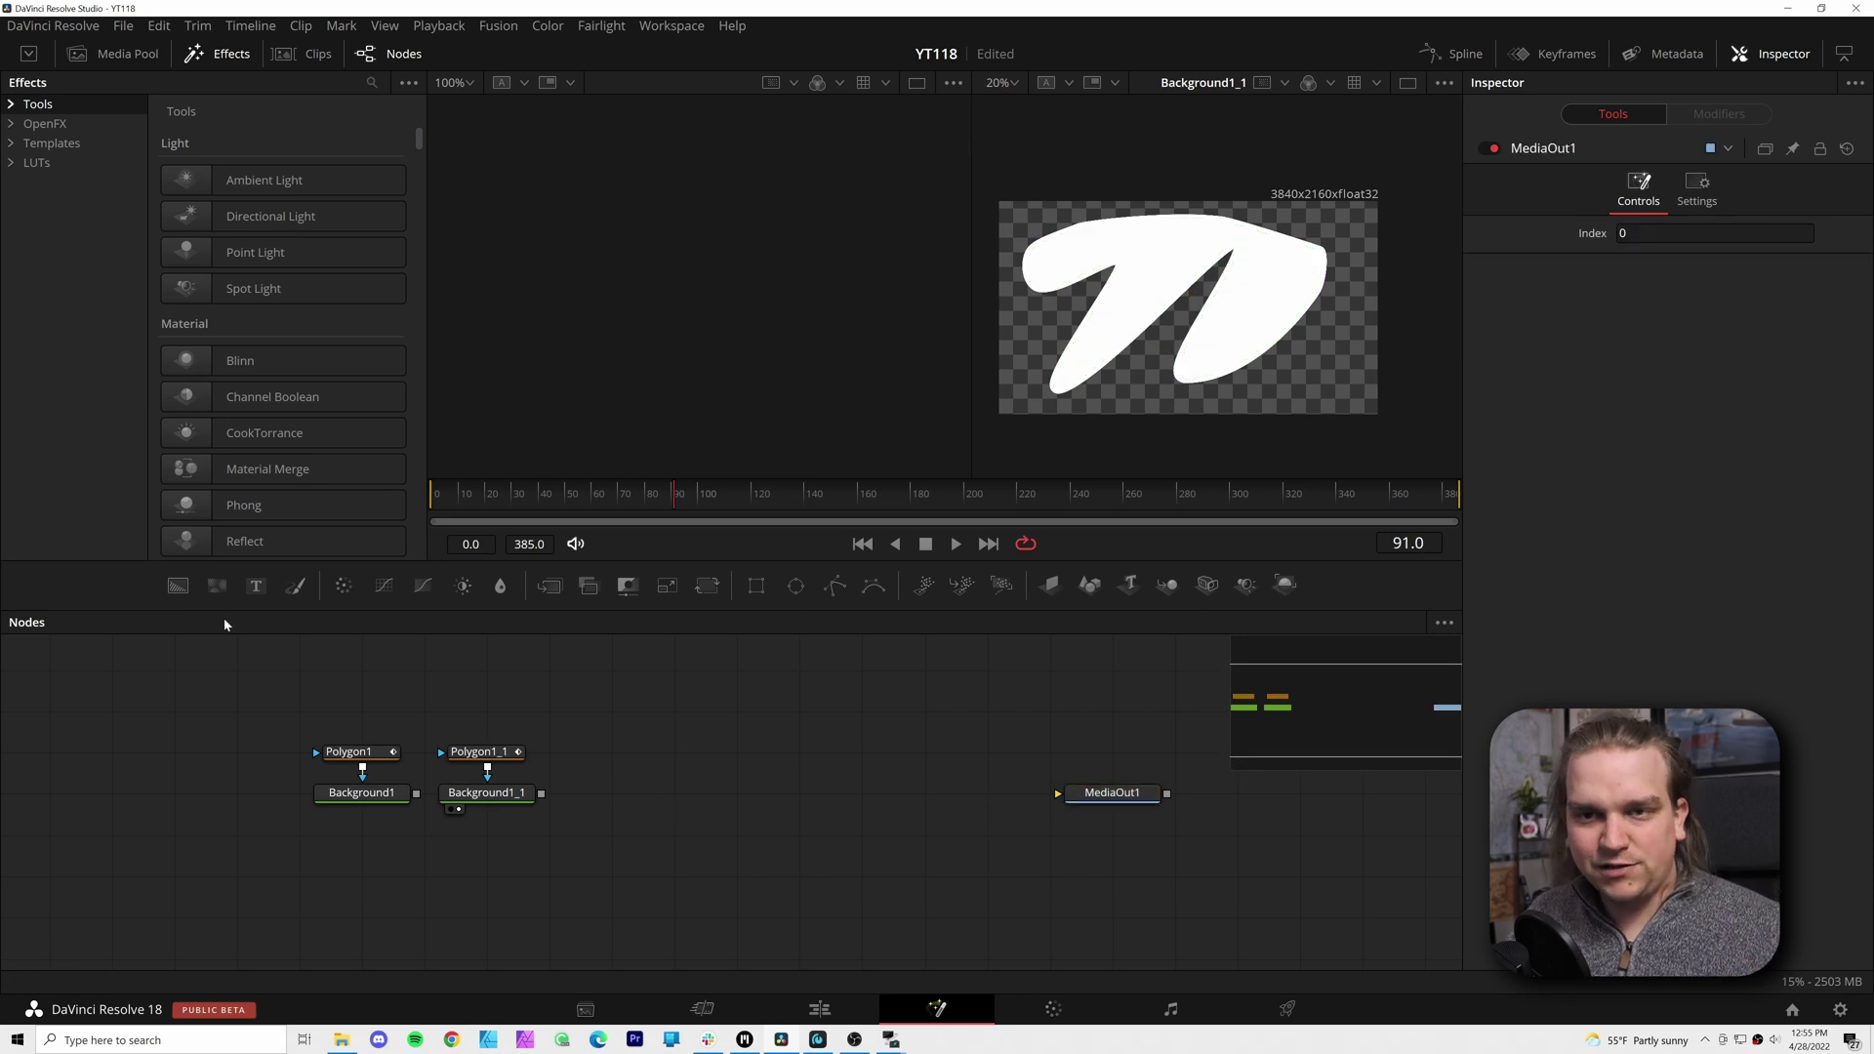
{"action": "left_click", "coordinate": [491, 802]}
{"action": "key", "text": "ctrl+c"}
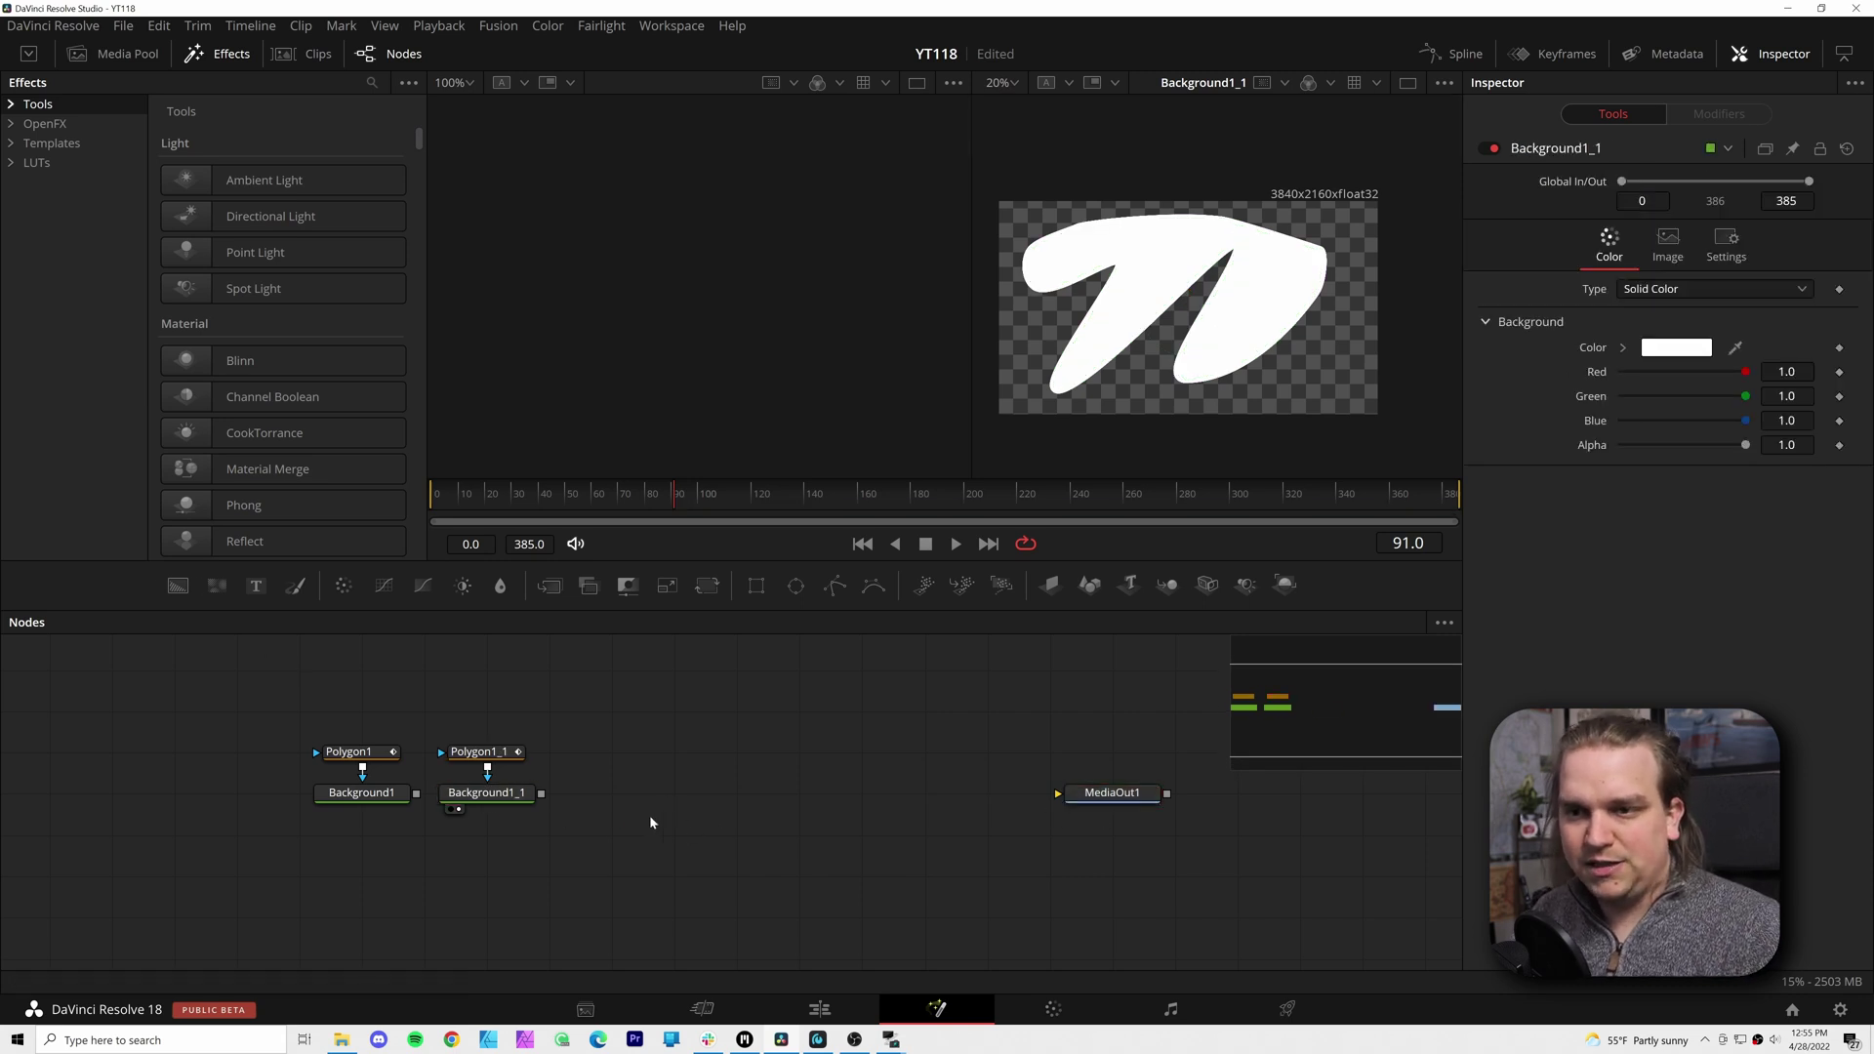
{"action": "key", "text": "ctrl+v"}
{"action": "left_click_drag", "start_coordinate": [673, 835], "coordinate": [612, 792]}
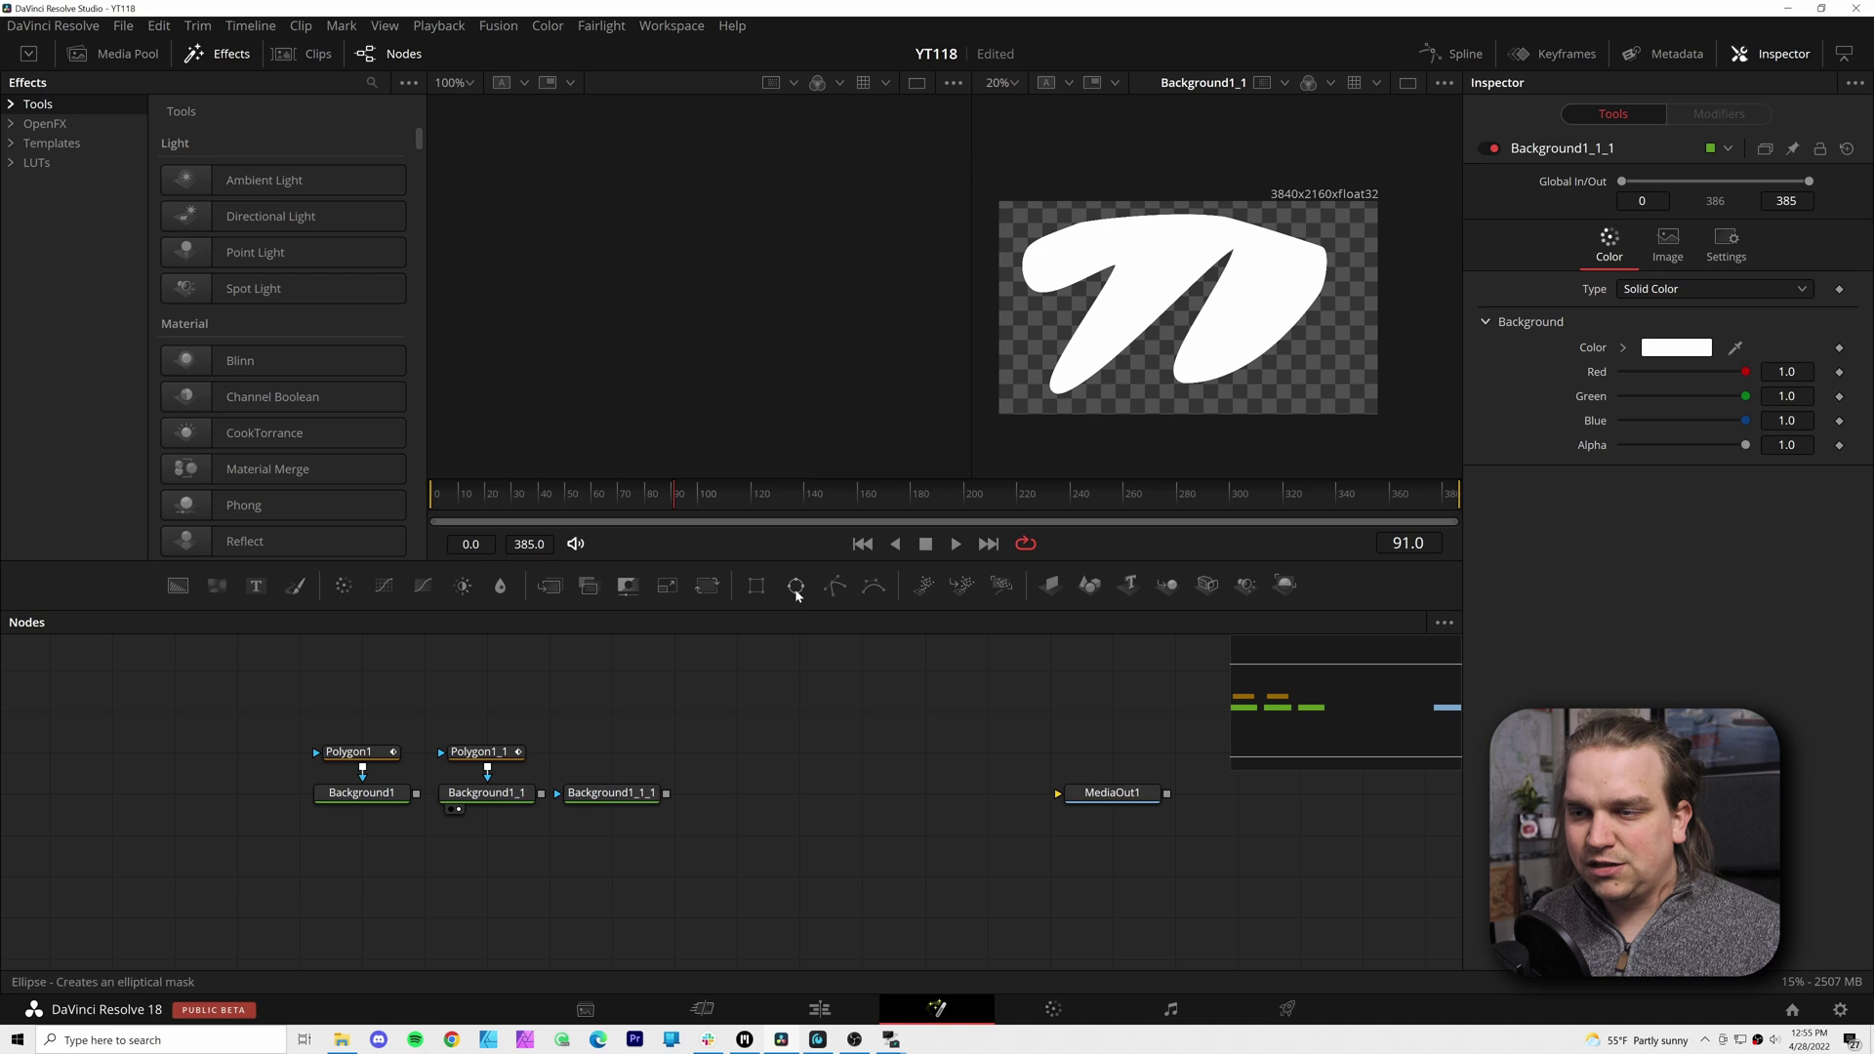
Add an Ellipse1 mask to Background1_1_1 and view its white circle in the right viewer
{"action": "left_click_drag", "start_coordinate": [796, 584], "coordinate": [588, 795]}
{"action": "left_click", "coordinate": [586, 799]}
{"action": "key", "text": "2"}
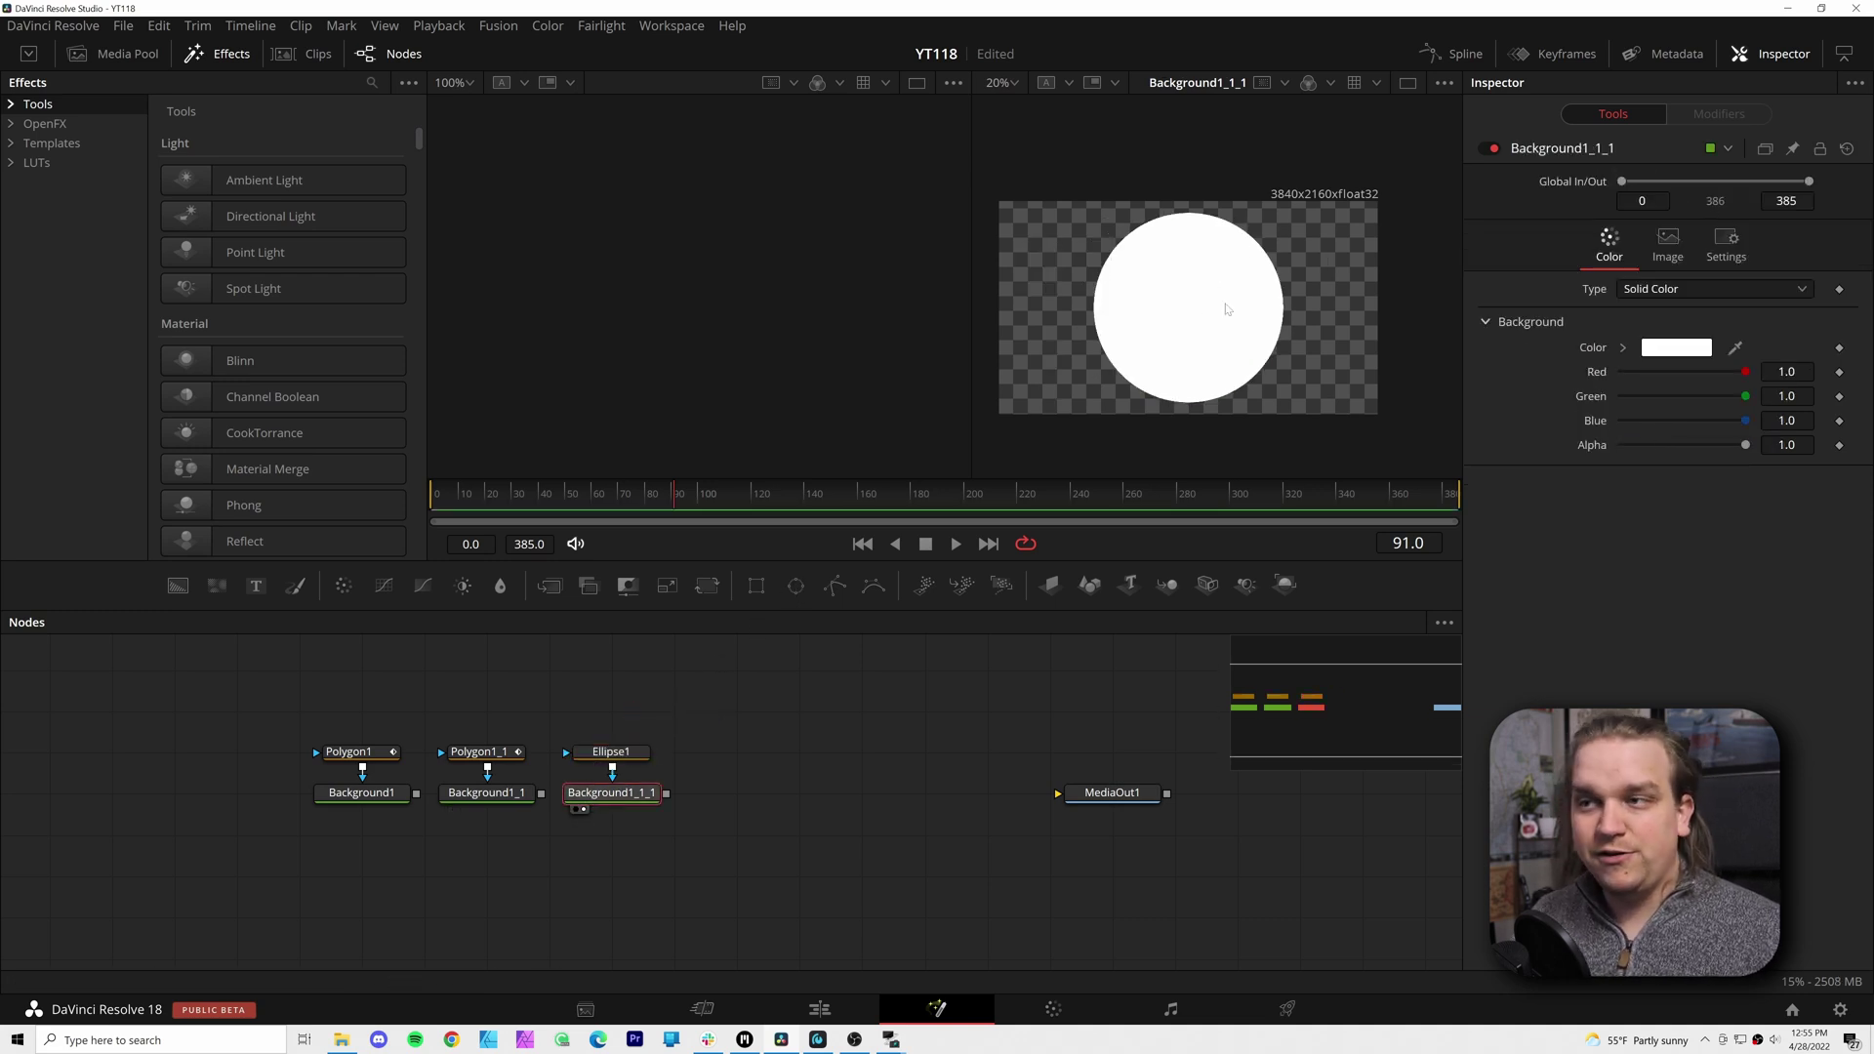
{"action": "left_click", "coordinate": [623, 756]}
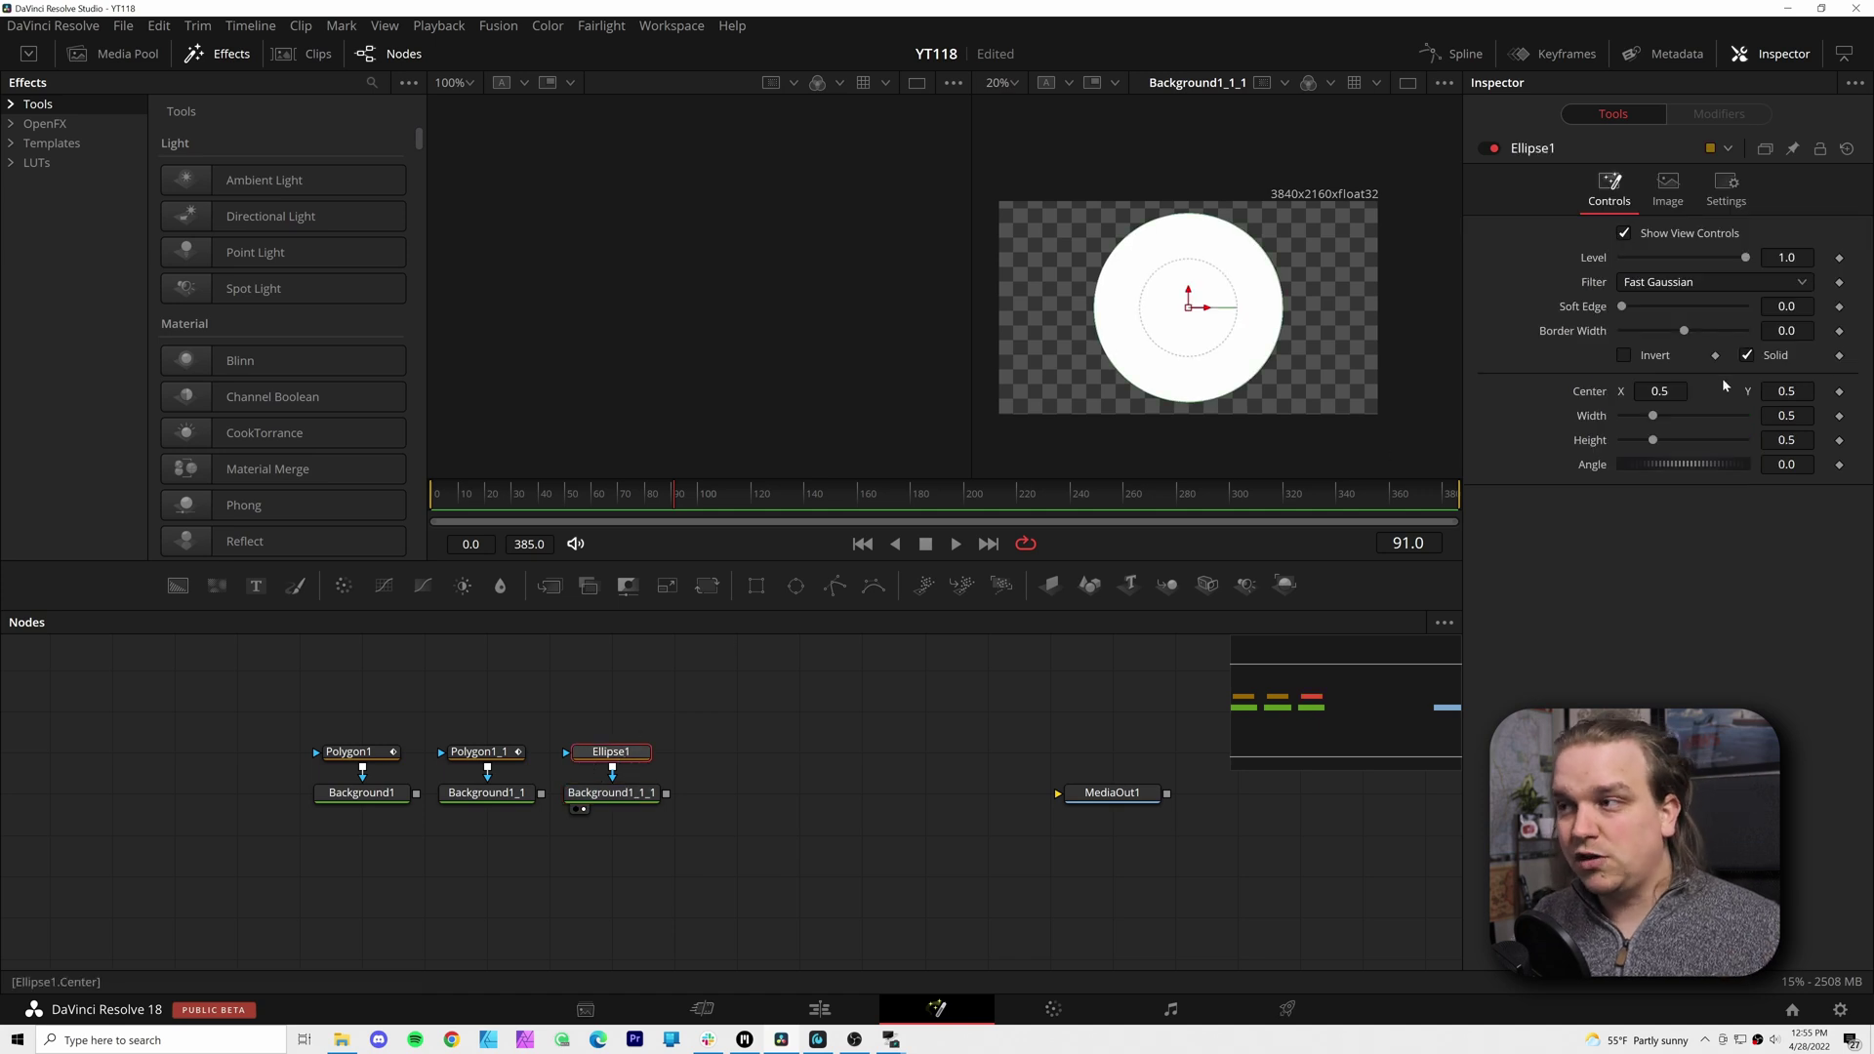
Toggle Ellipse1's Solid checkbox several times and nudge its border width, ending with an outline
{"action": "left_click", "coordinate": [1748, 355]}
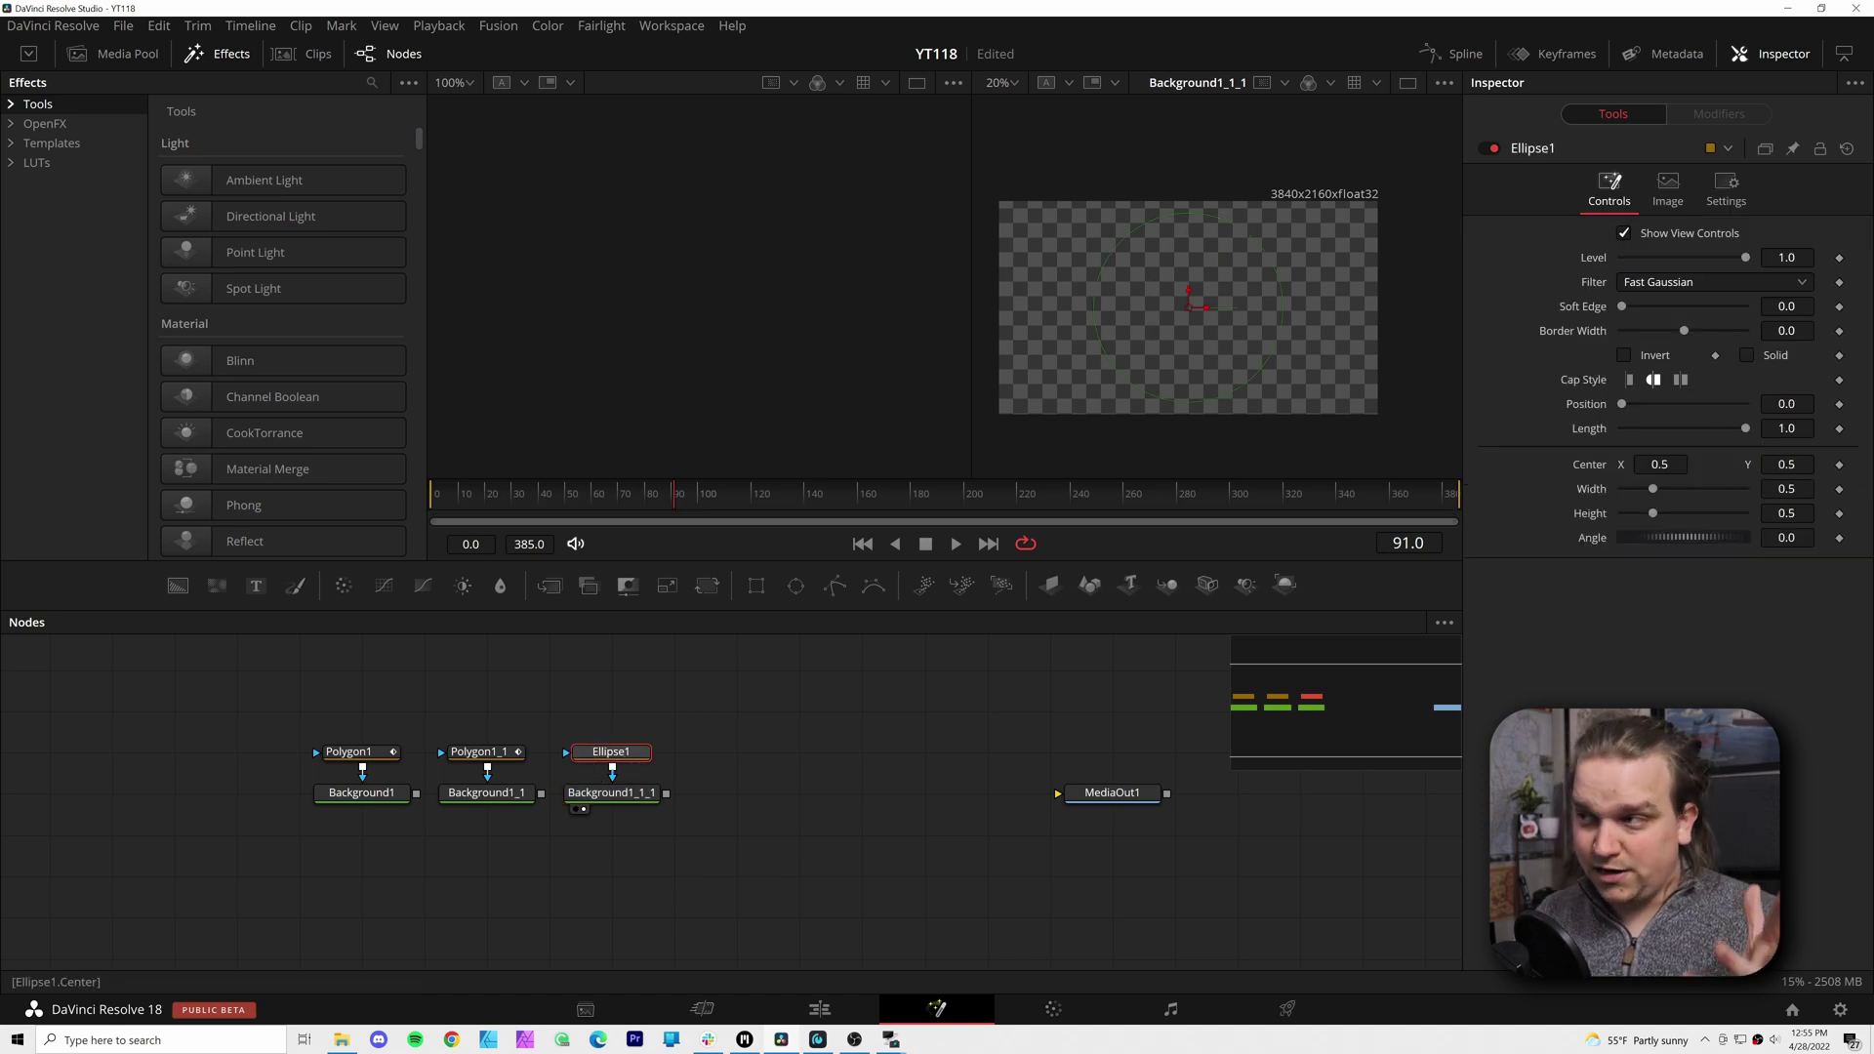
{"action": "left_click_drag", "start_coordinate": [1683, 331], "coordinate": [1687, 331]}
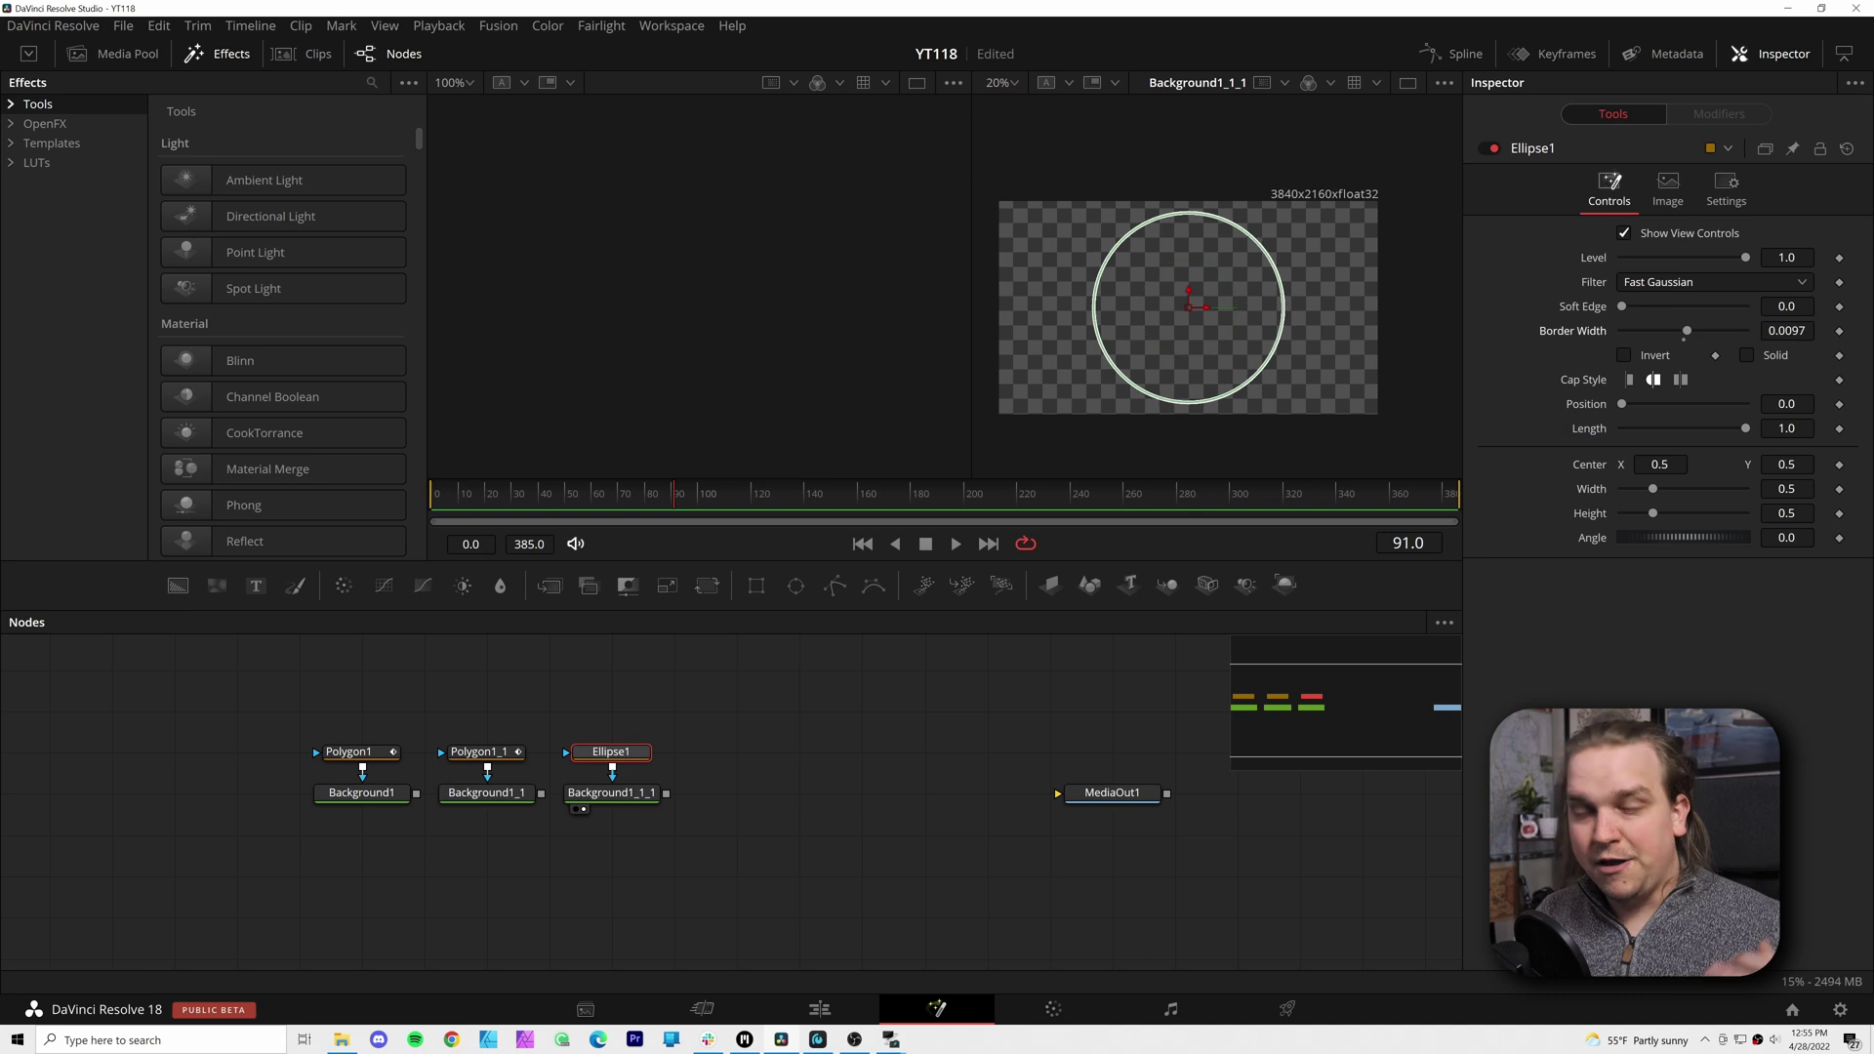
{"action": "left_click", "coordinate": [1754, 354]}
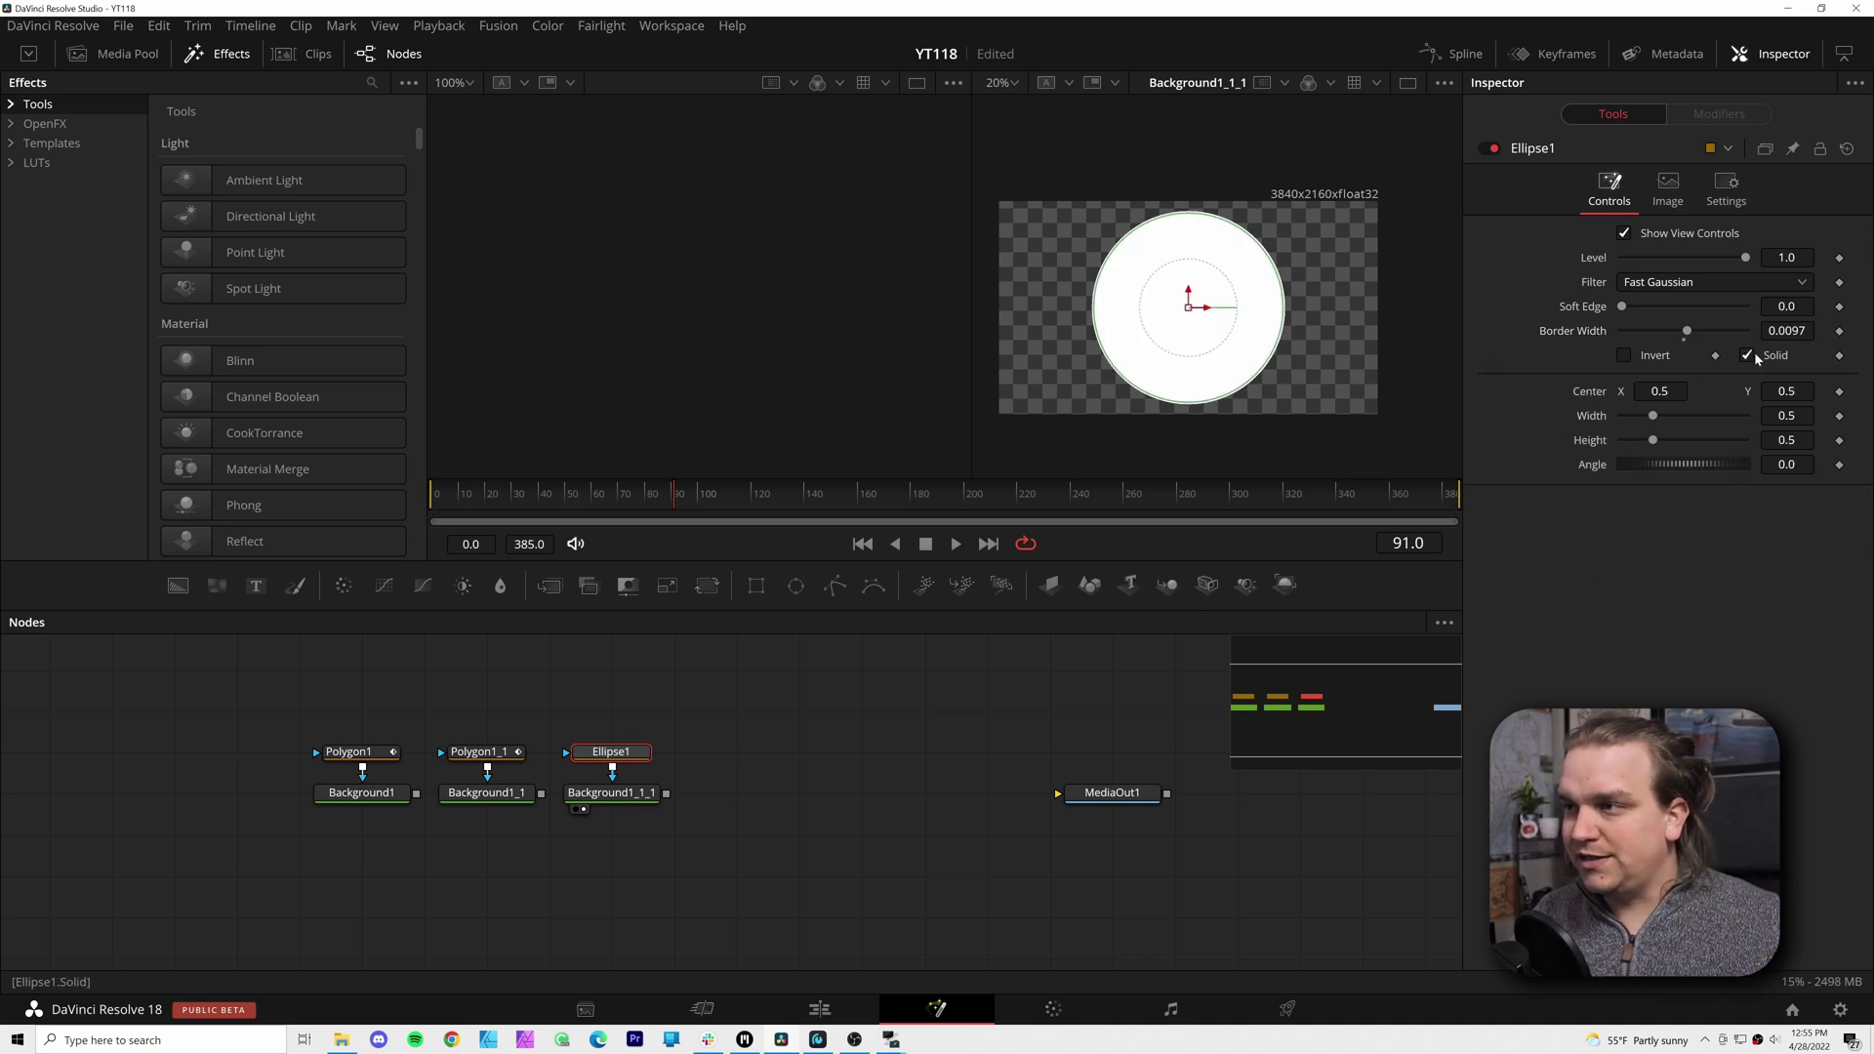
{"action": "left_click", "coordinate": [1754, 354]}
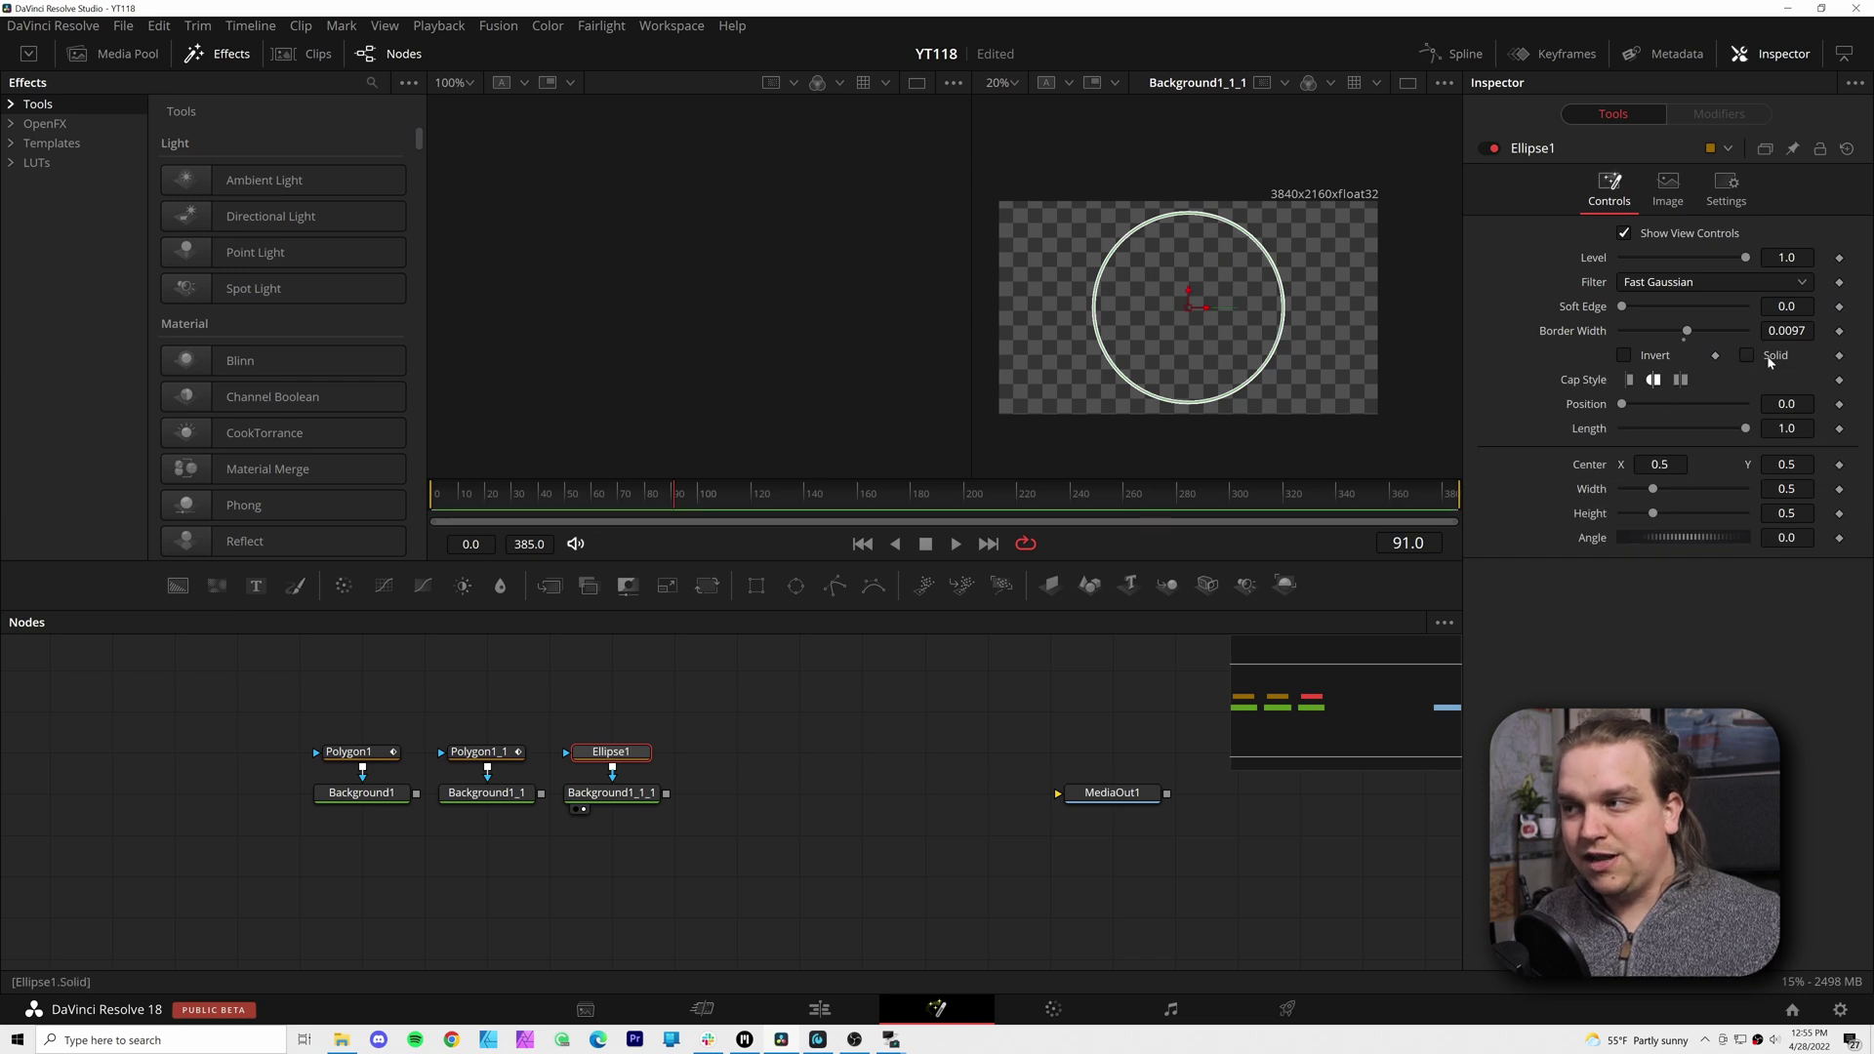
{"action": "left_click", "coordinate": [1766, 357]}
{"action": "left_click", "coordinate": [1766, 358]}
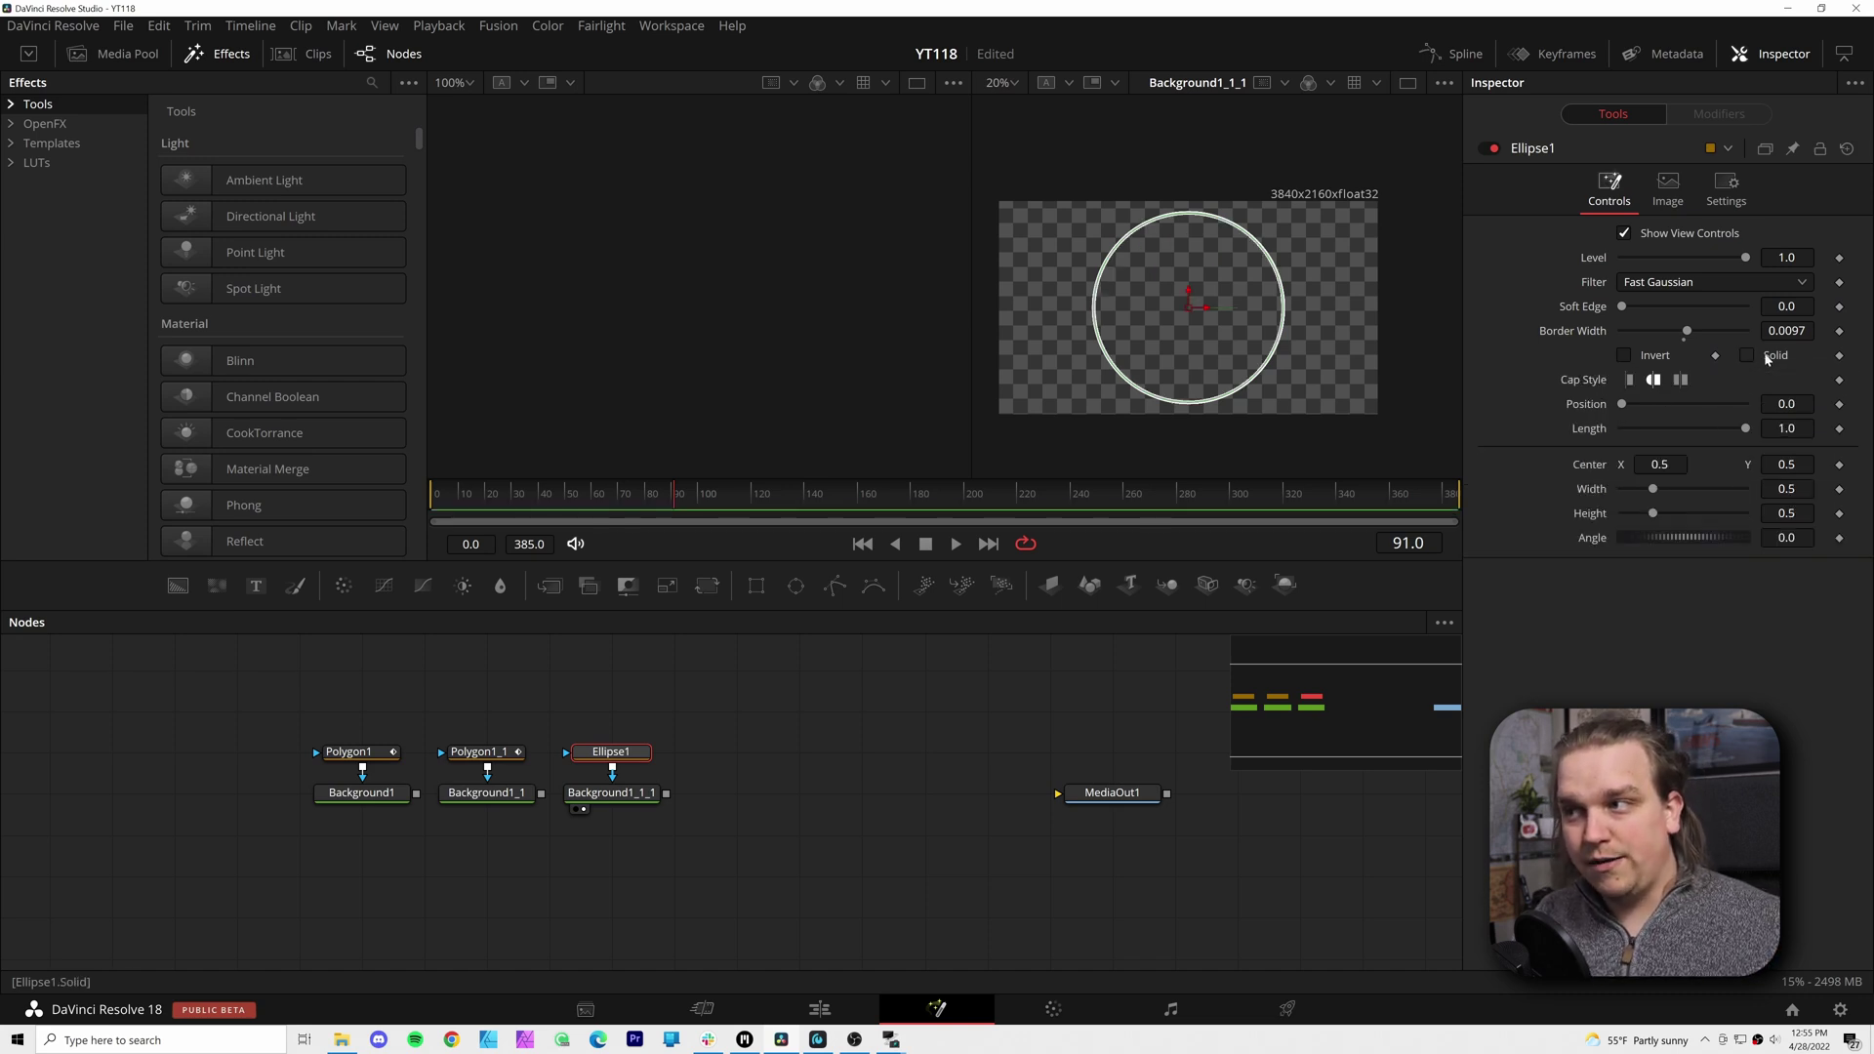
{"action": "left_click", "coordinate": [1747, 355]}
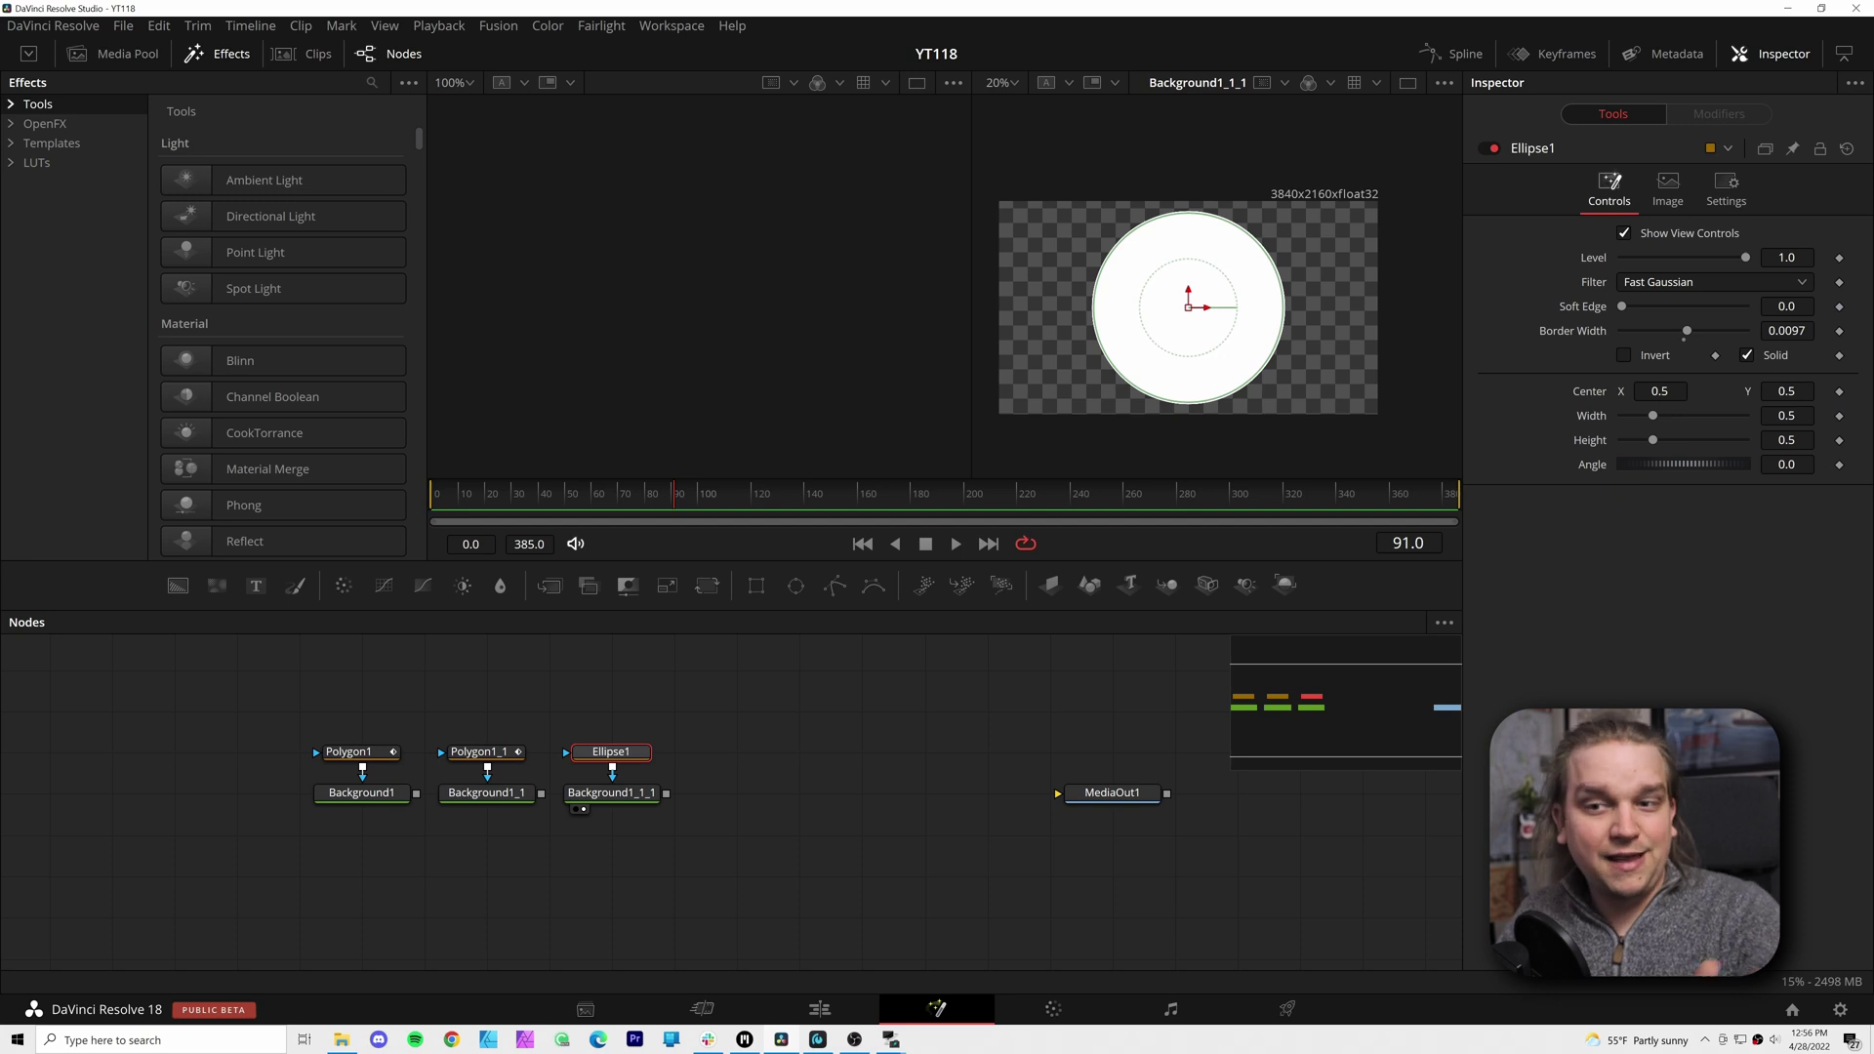
{"action": "left_click", "coordinate": [1775, 357]}
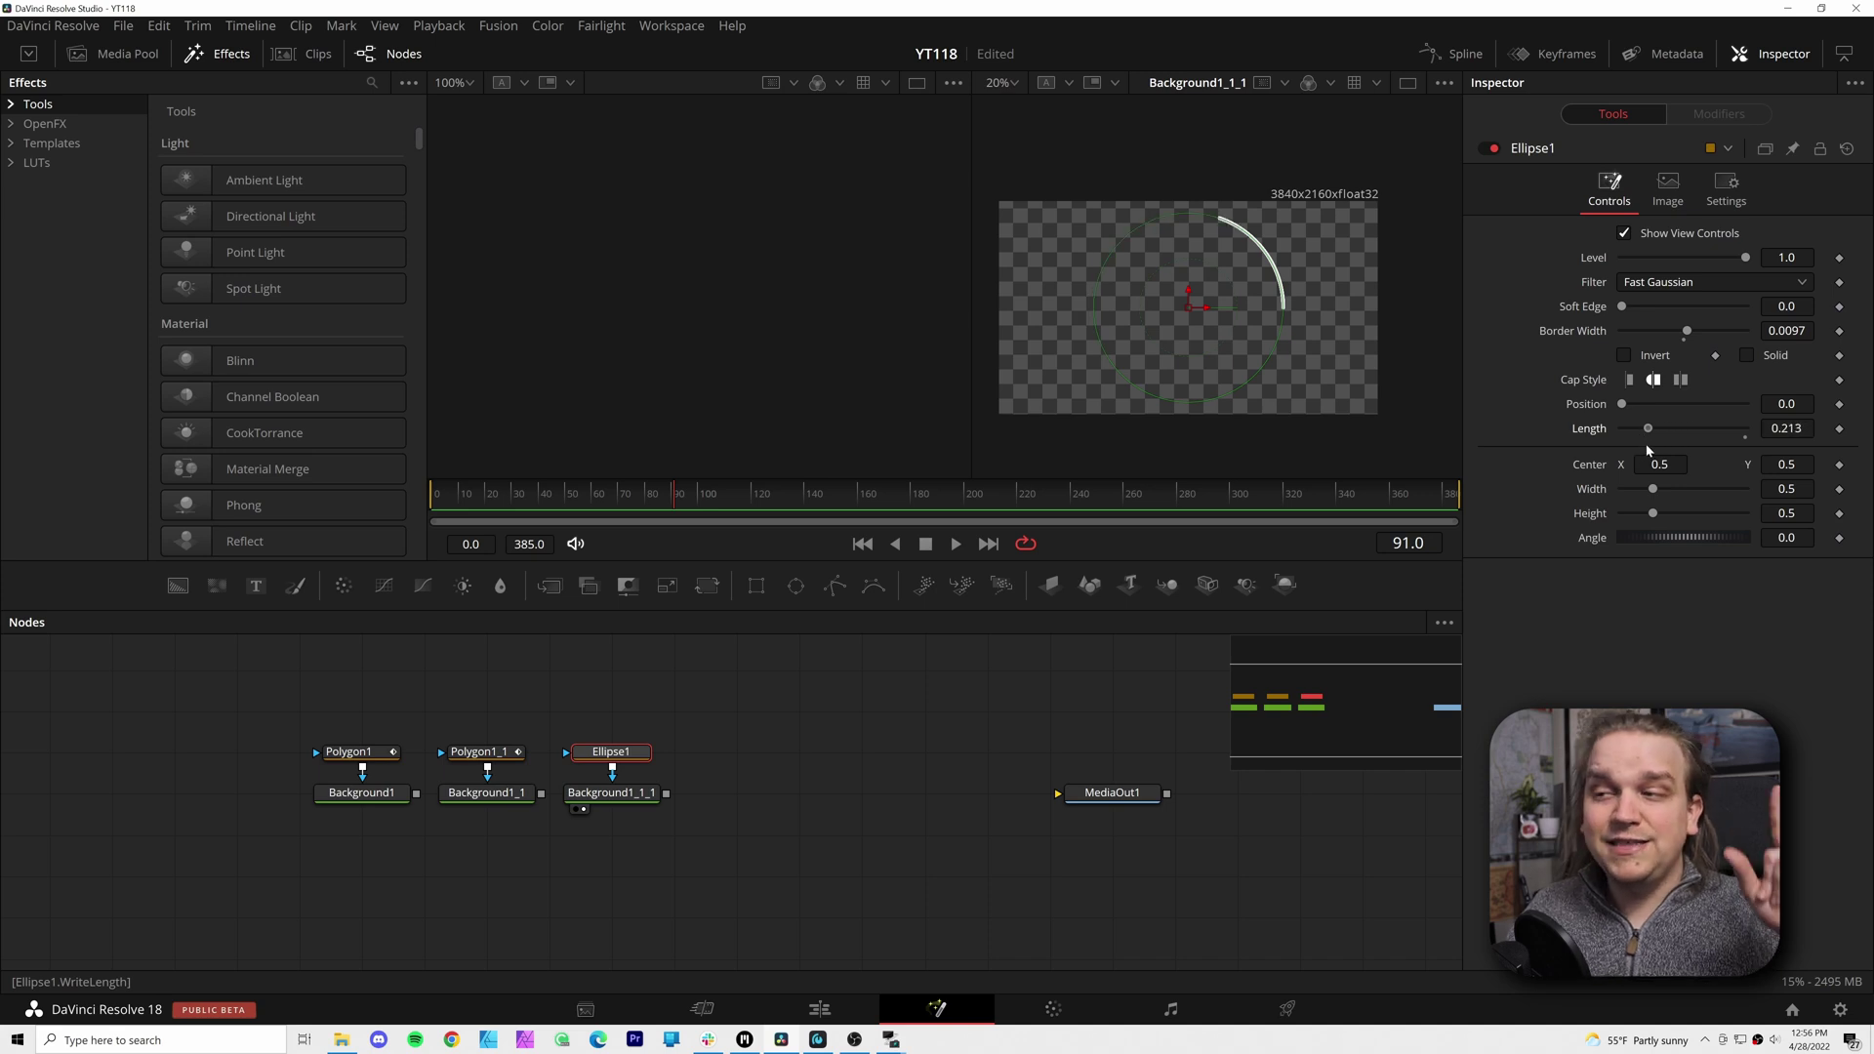
Try Ellipse1 arc lengths, entering 5 and then 0.5, and shift the arc start
{"action": "left_click_drag", "start_coordinate": [1680, 440], "coordinate": [1692, 440]}
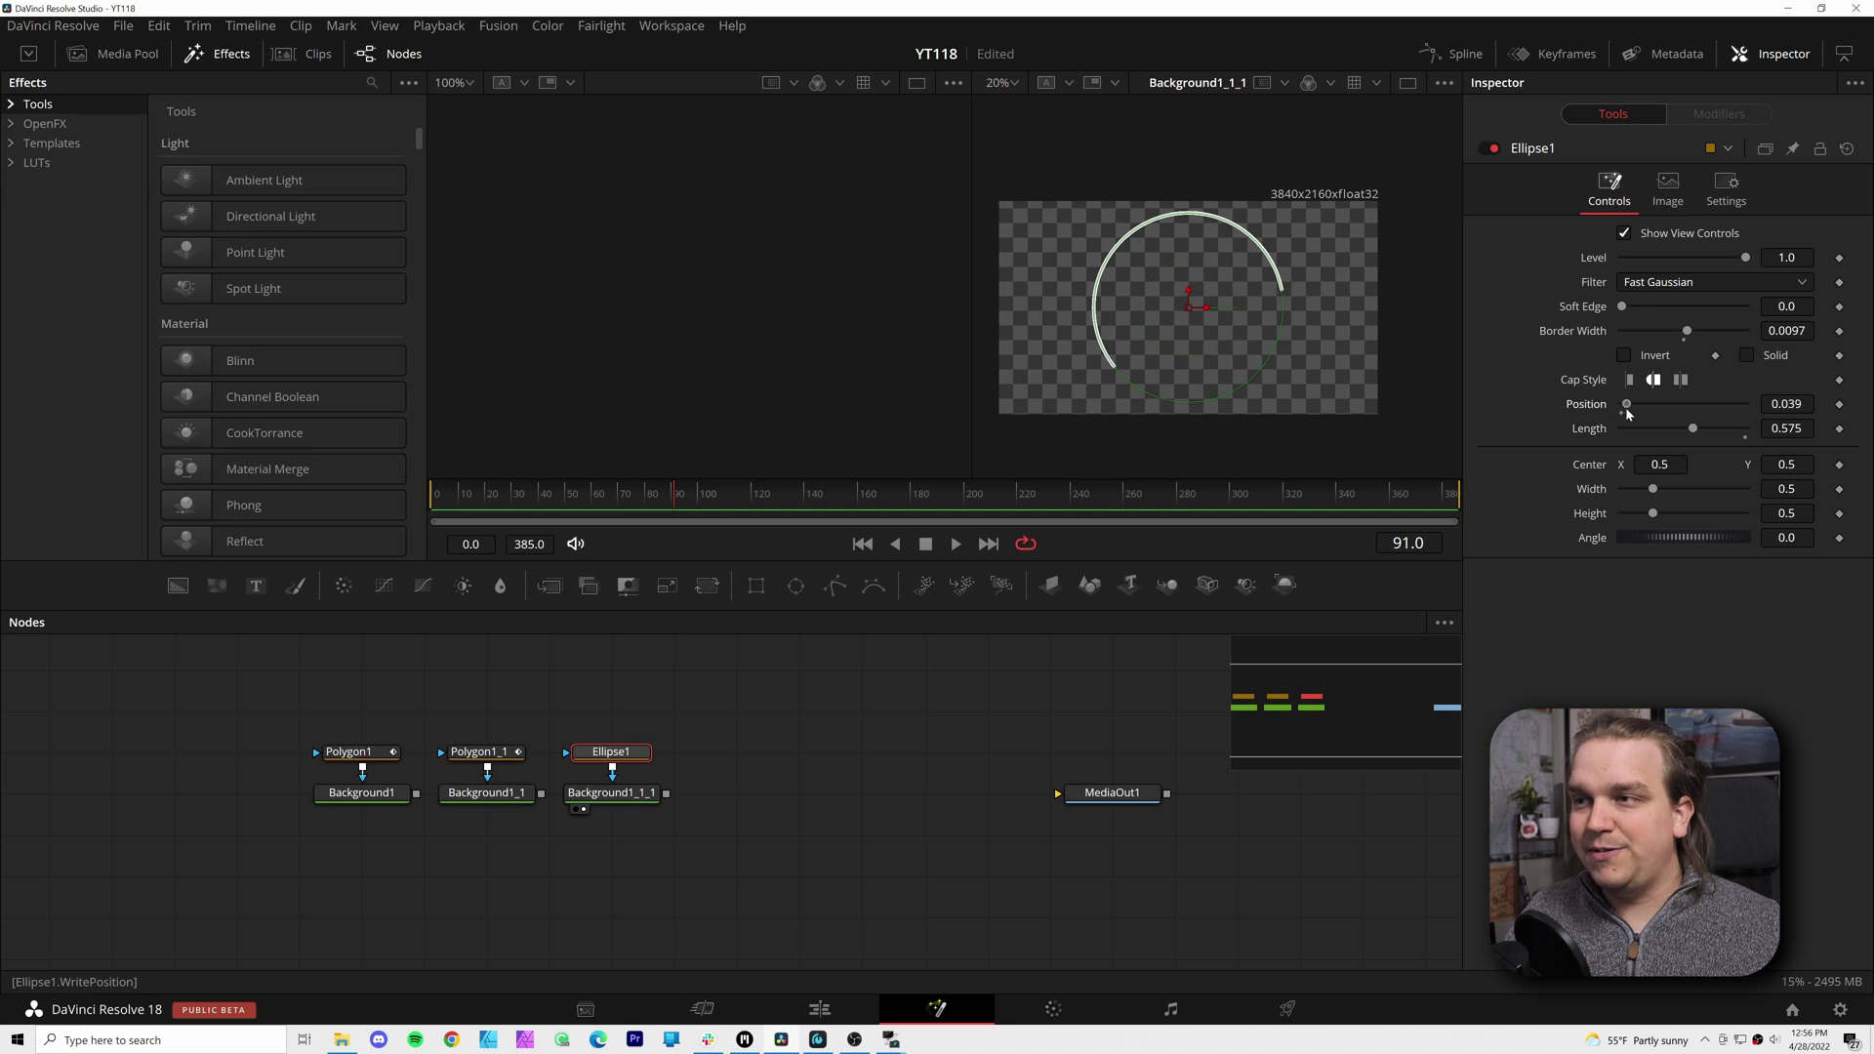
{"action": "left_click_drag", "start_coordinate": [1626, 414], "coordinate": [1673, 418]}
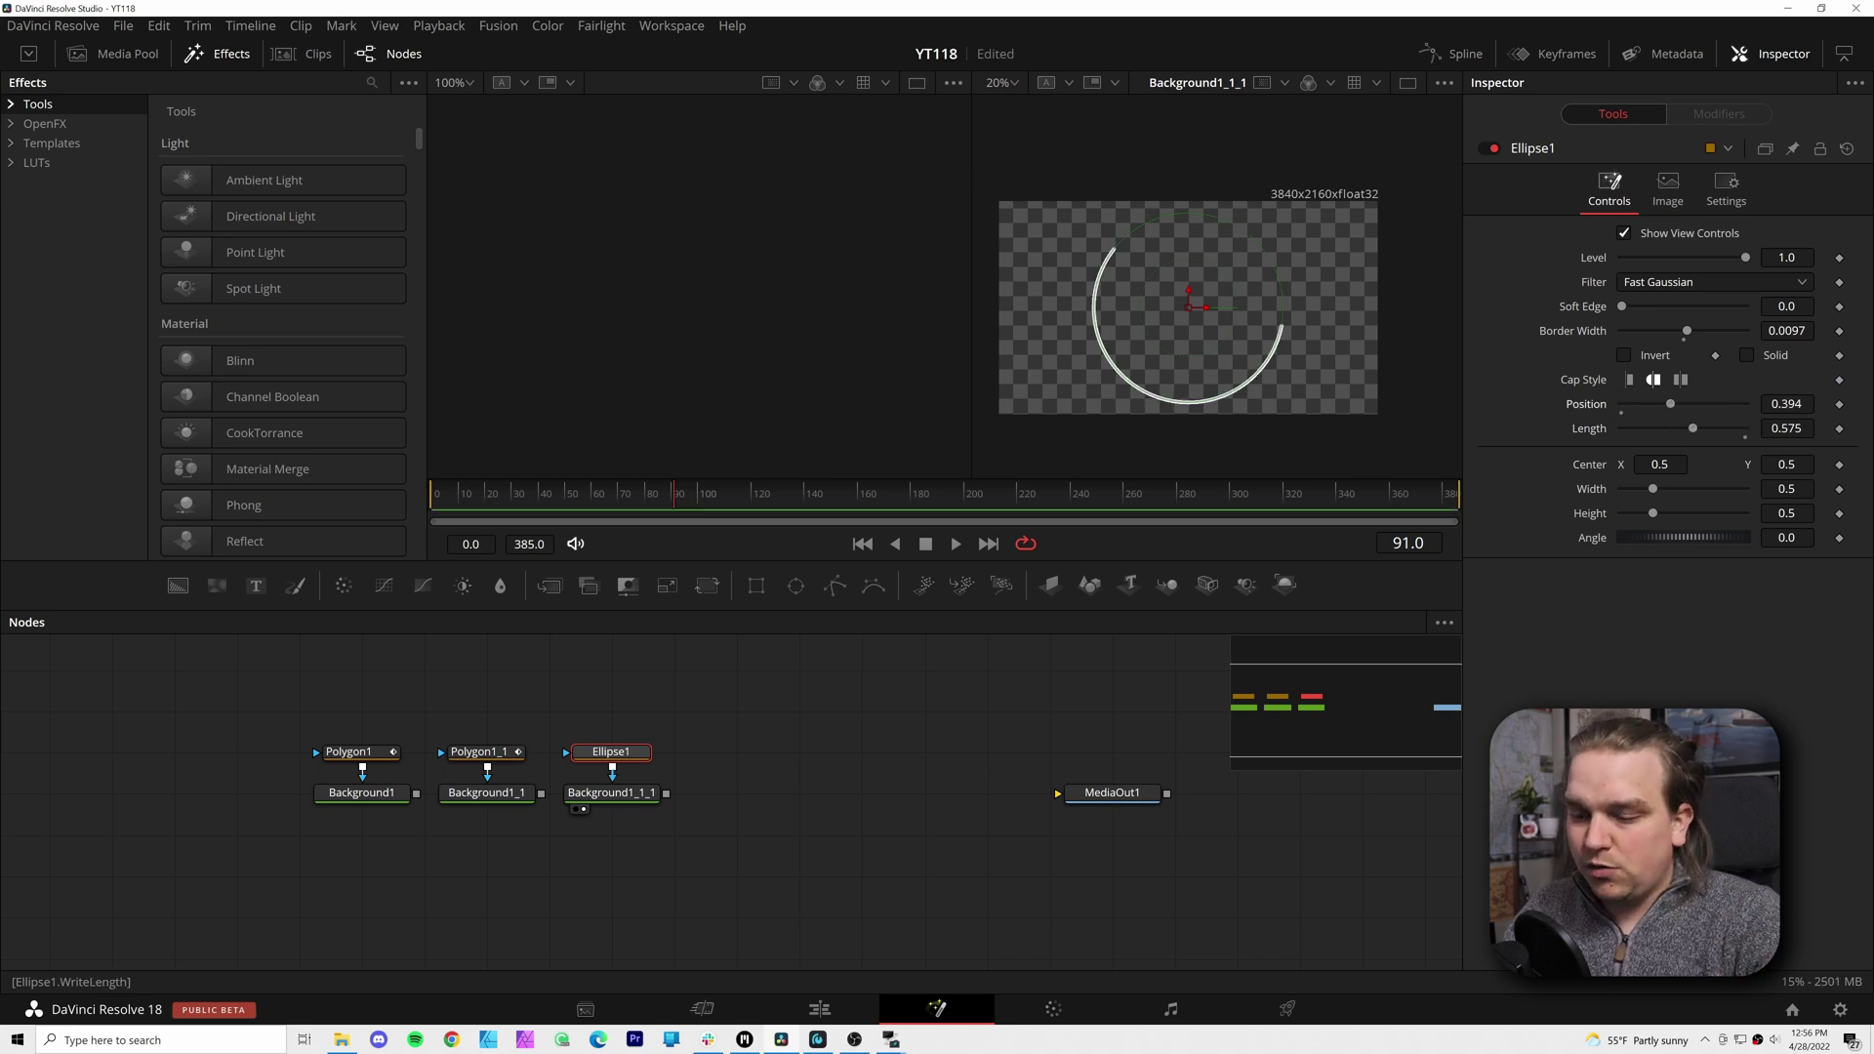
{"action": "type", "text": "5"}
{"action": "key", "text": "Return"}
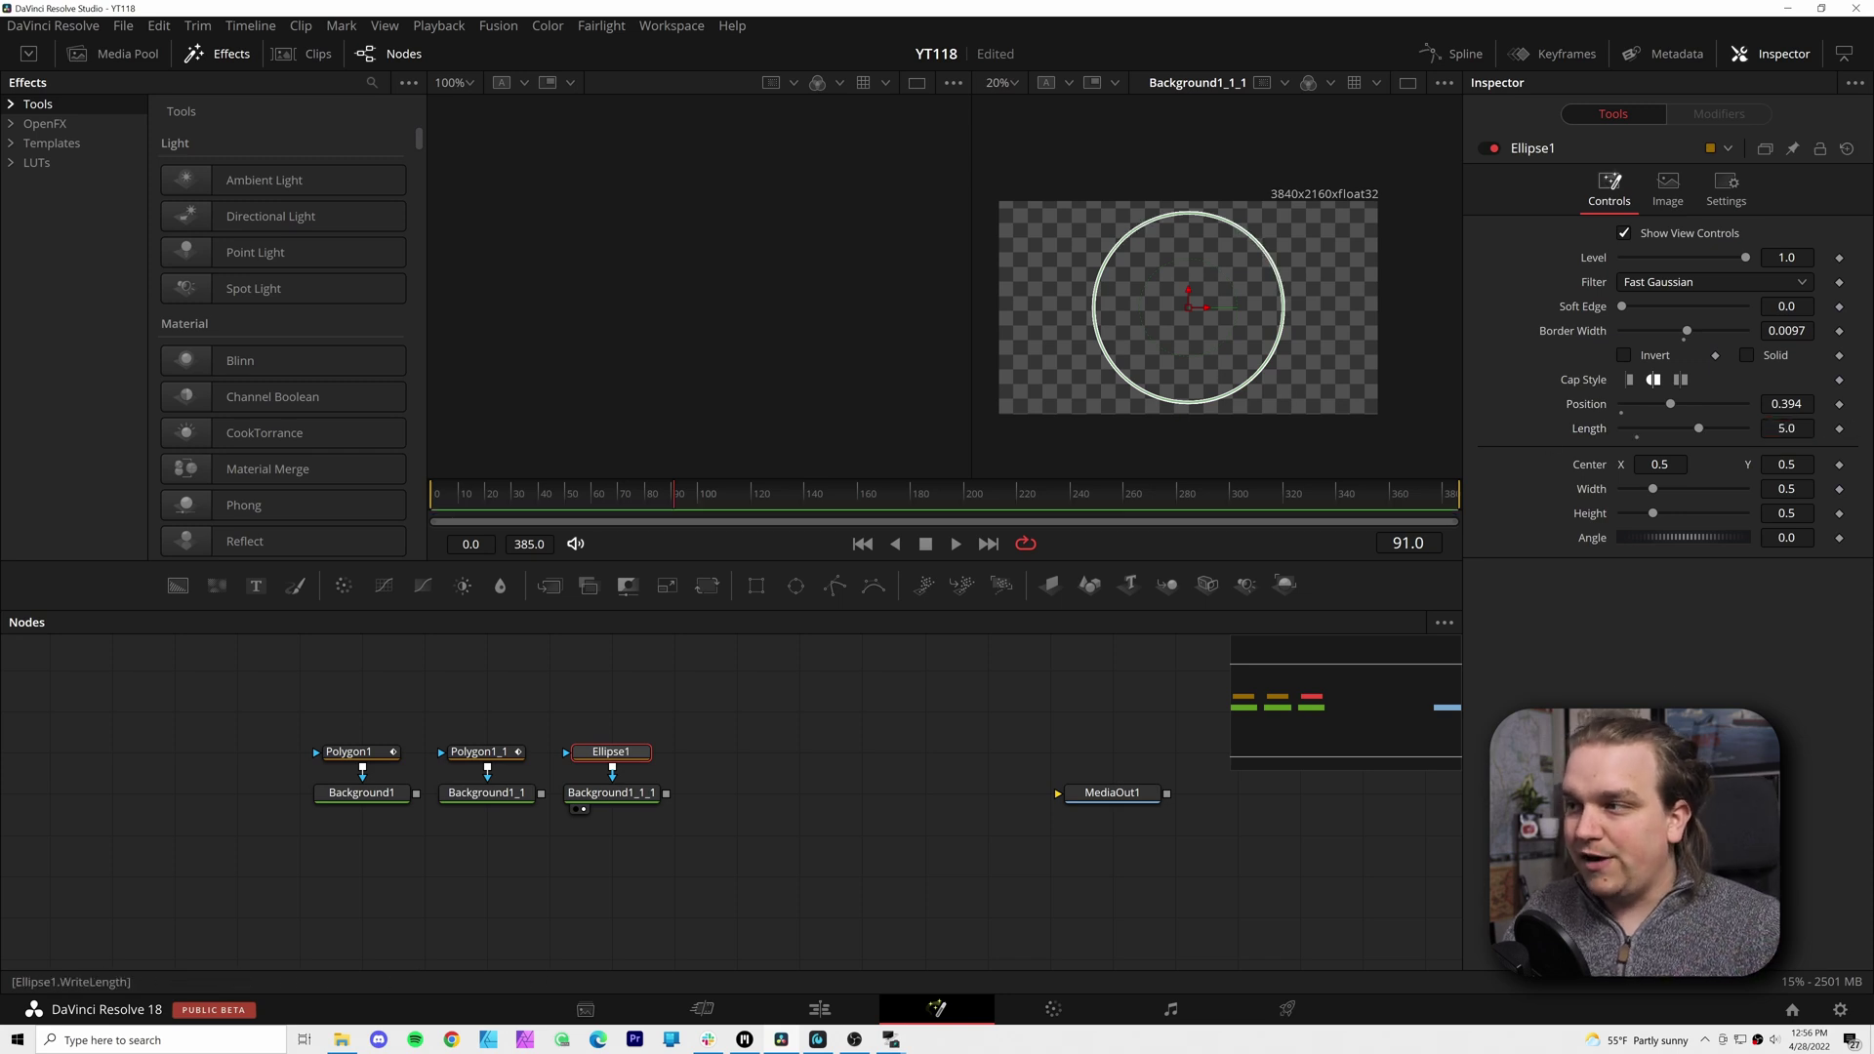
{"action": "type", "text": "0.5"}
{"action": "key", "text": "Tab"}
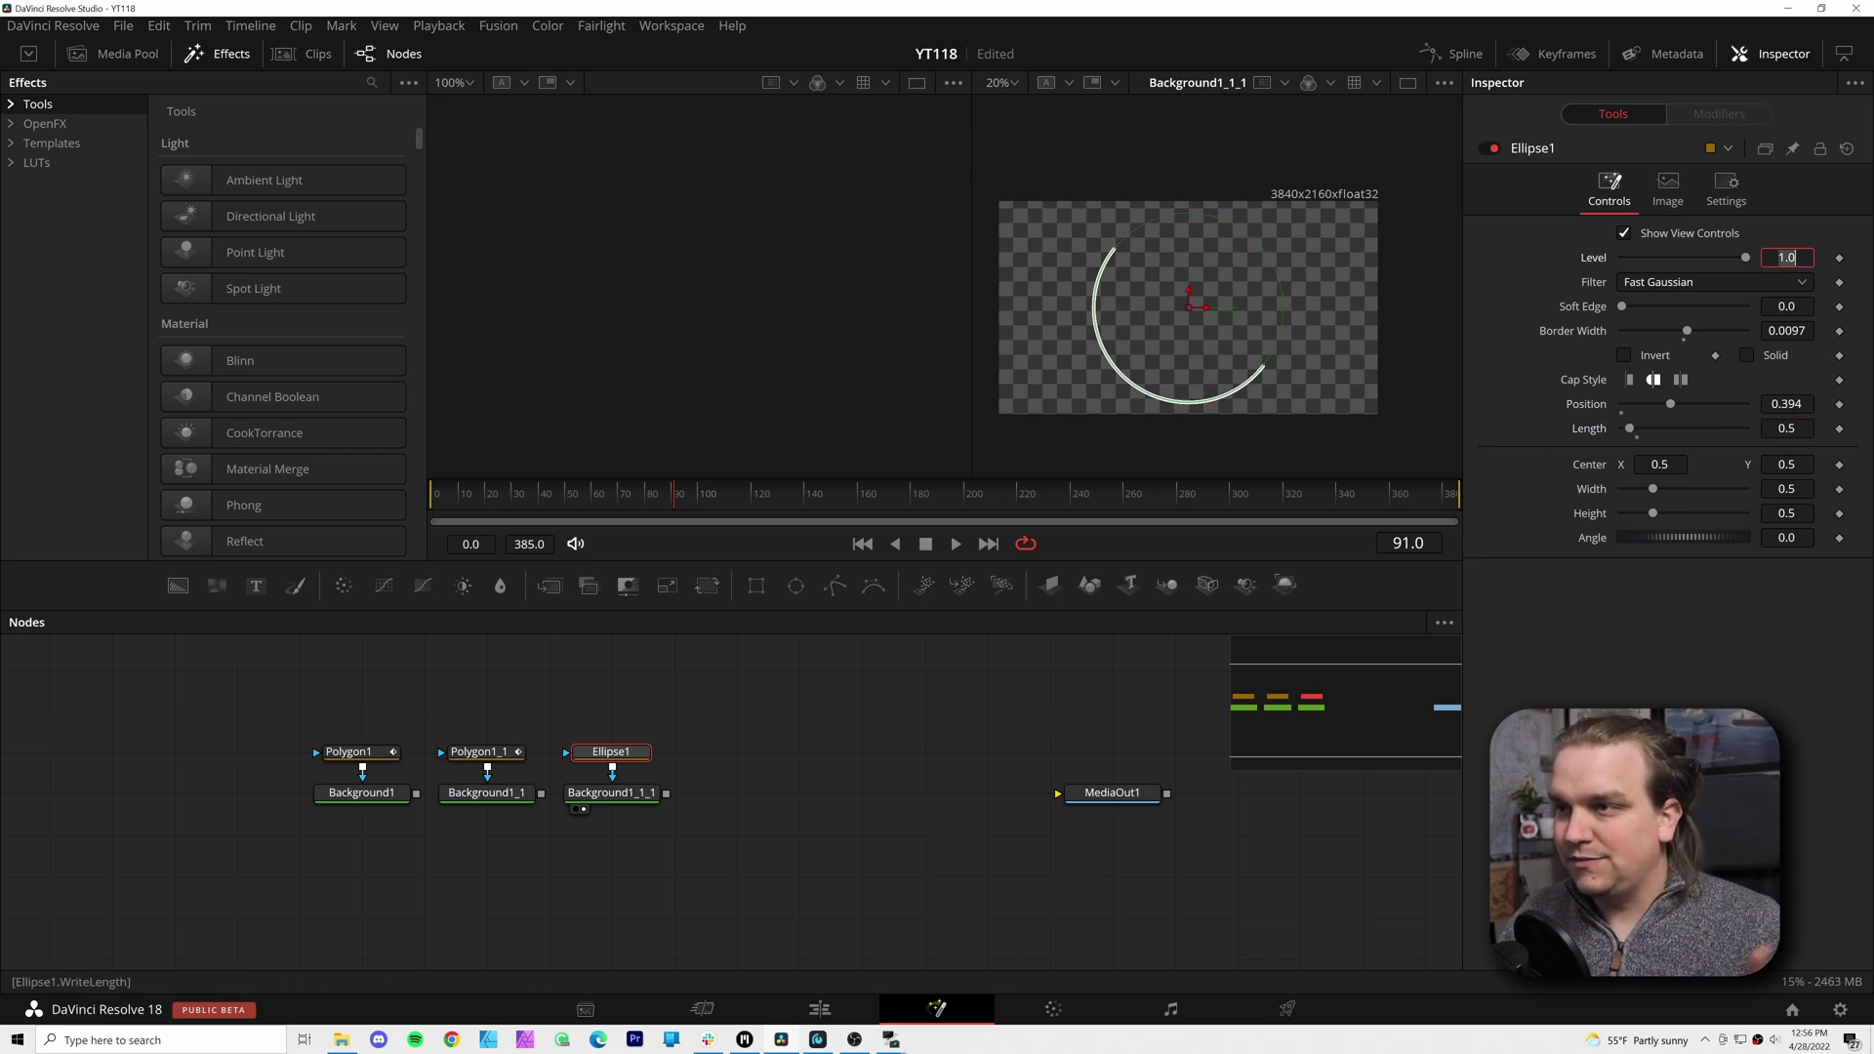
Reset Ellipse1's Position to 0.0, pick the first cap style, and raise Length to about 1.76
{"action": "left_click_drag", "start_coordinate": [1671, 404], "coordinate": [1747, 406]}
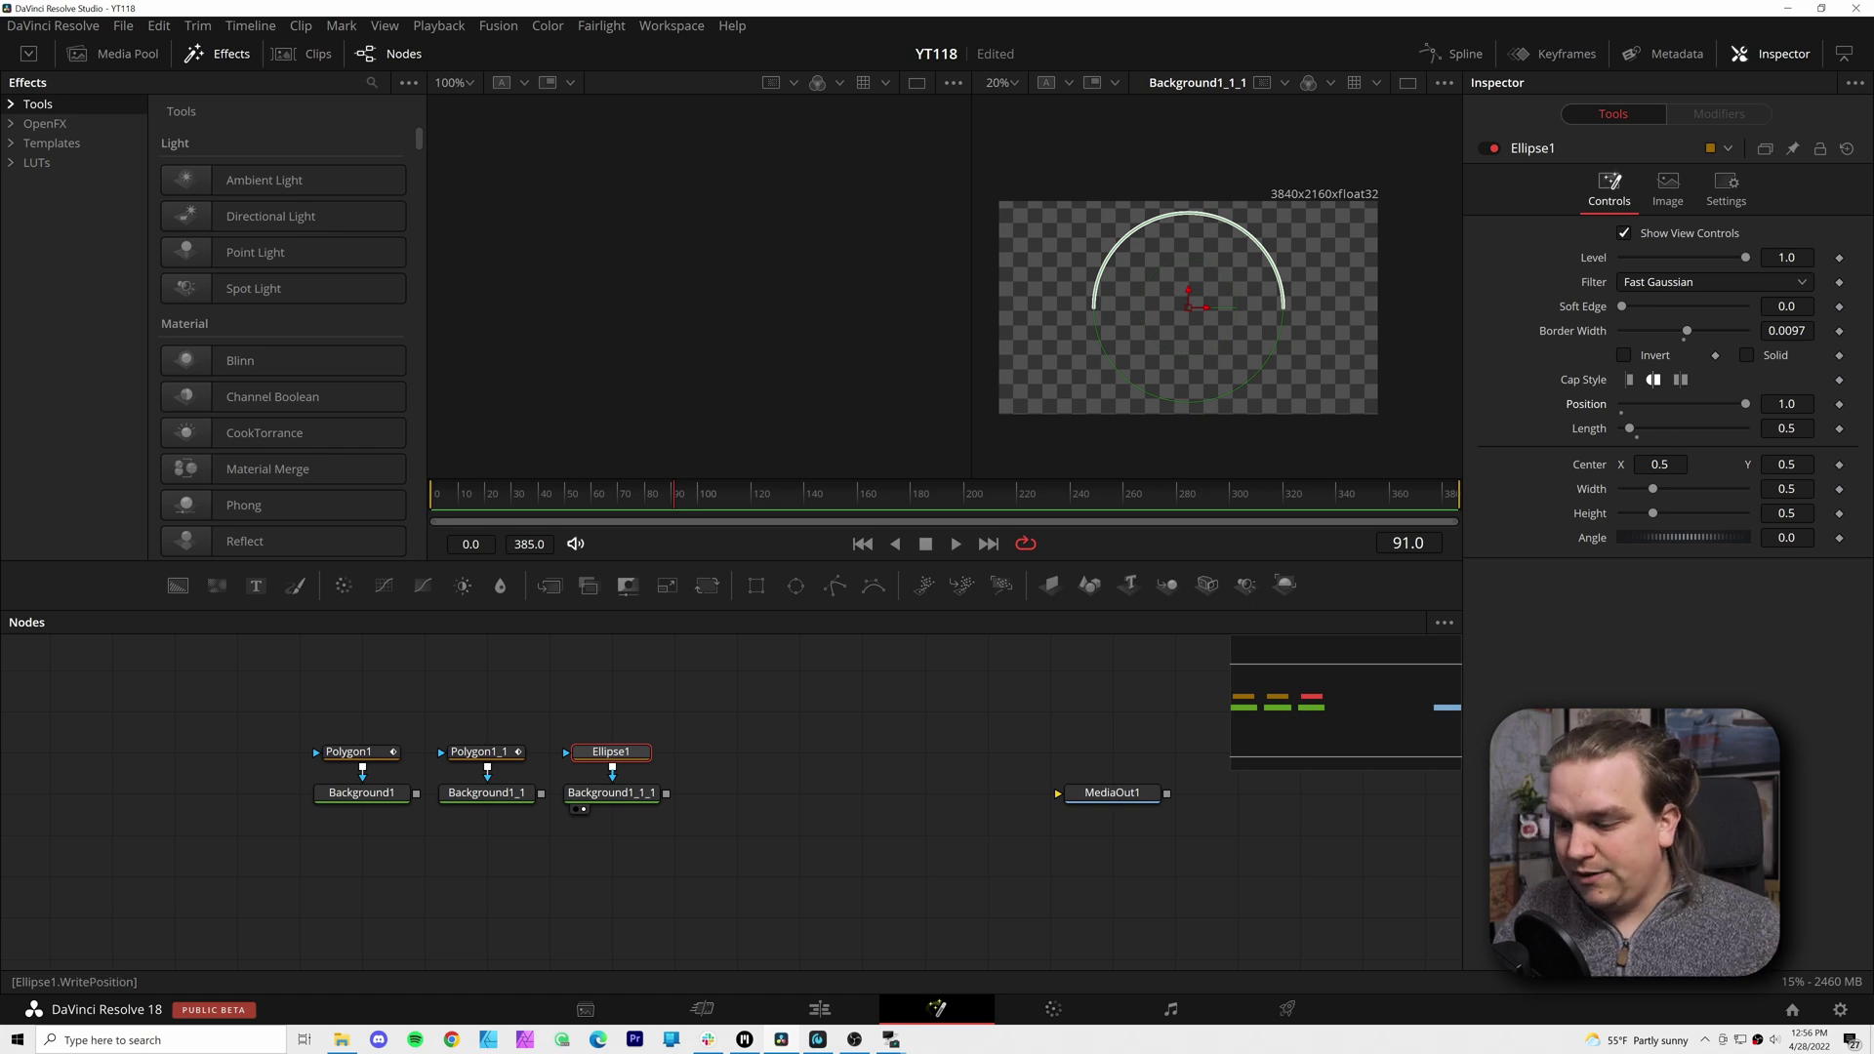
{"action": "left_click_drag", "start_coordinate": [1728, 403], "coordinate": [1615, 429]}
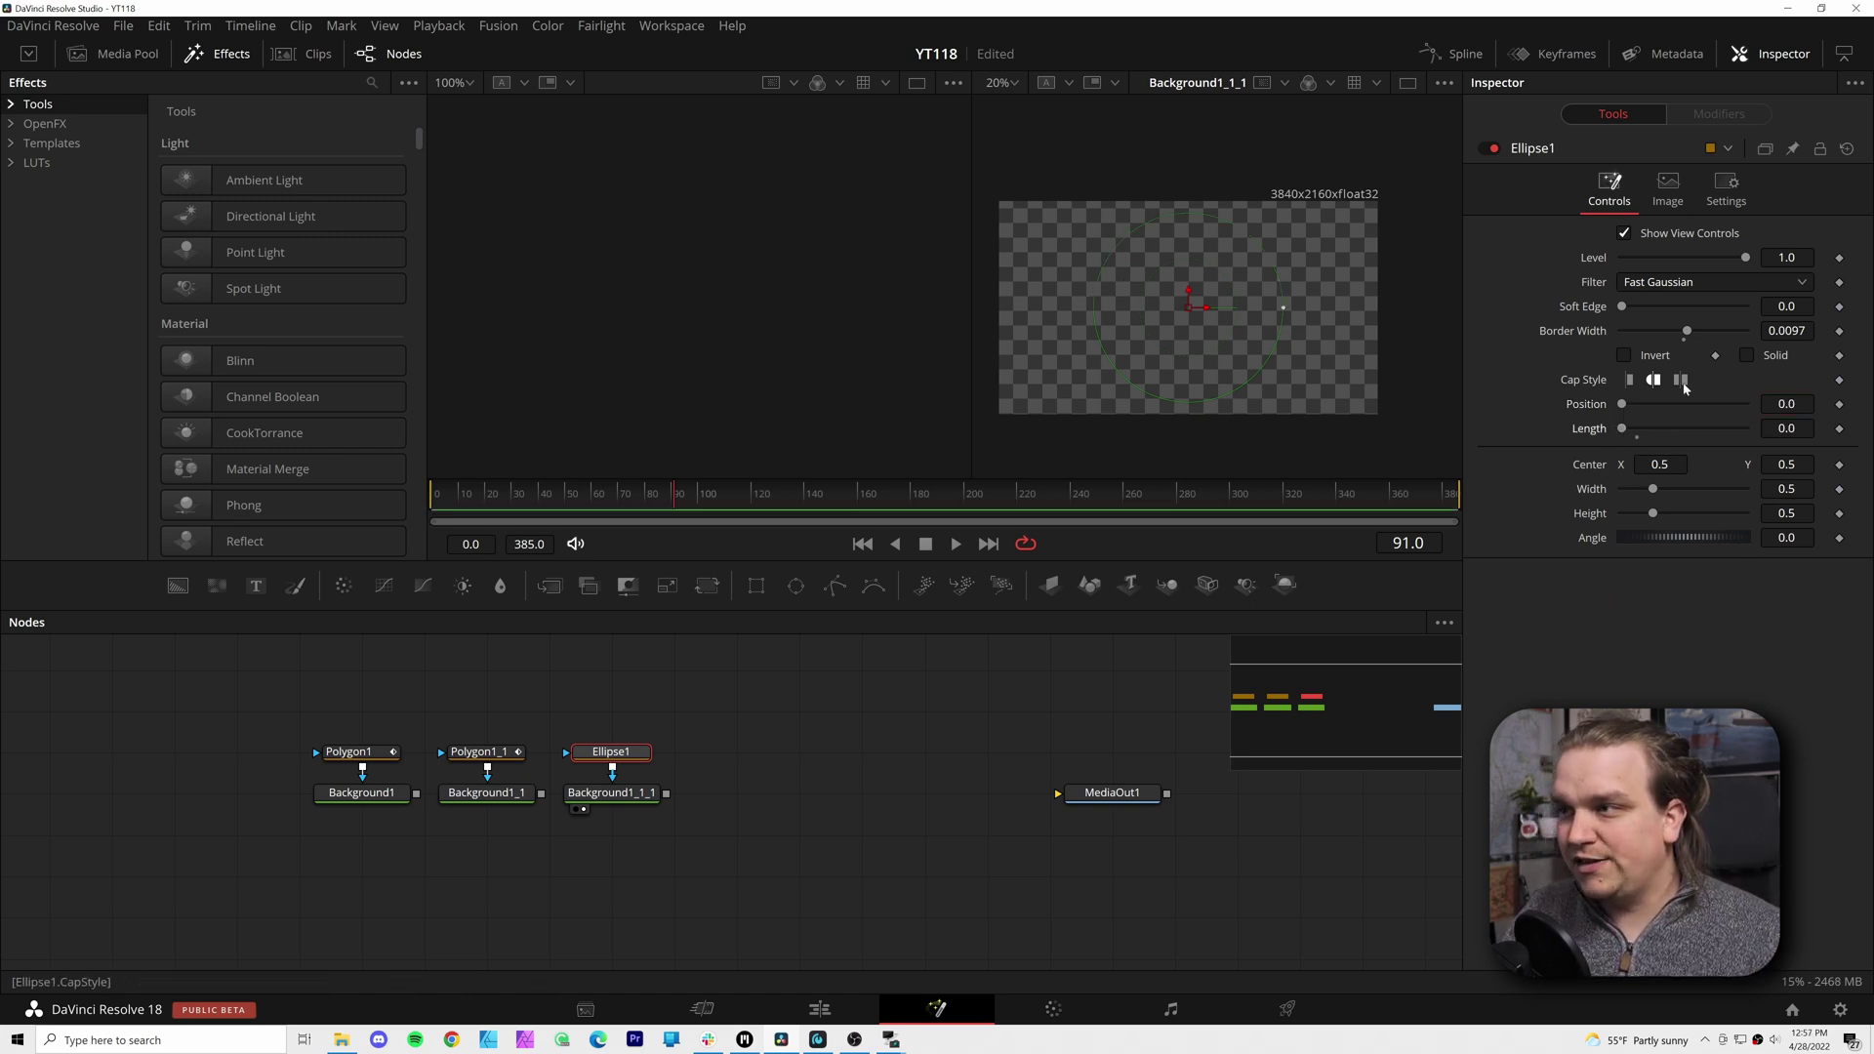
{"action": "left_click", "coordinate": [1629, 380]}
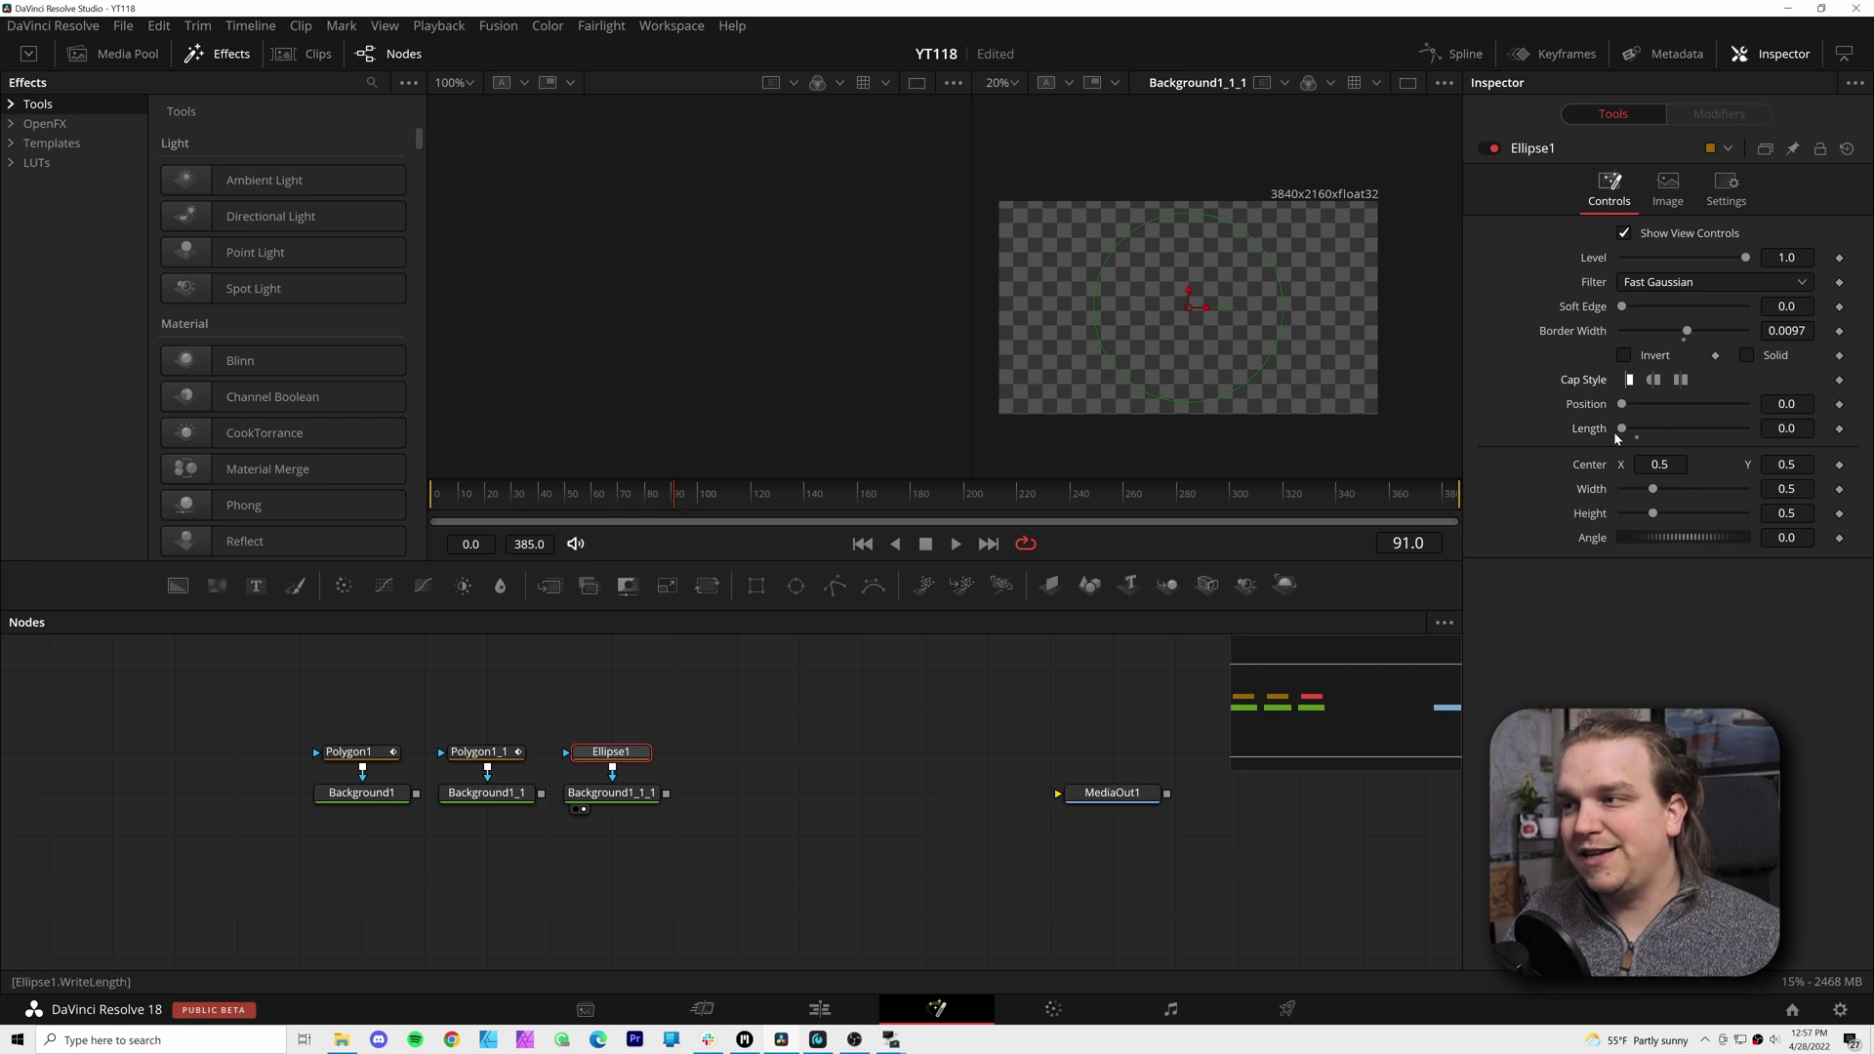
{"action": "left_click_drag", "start_coordinate": [1613, 432], "coordinate": [1649, 447]}
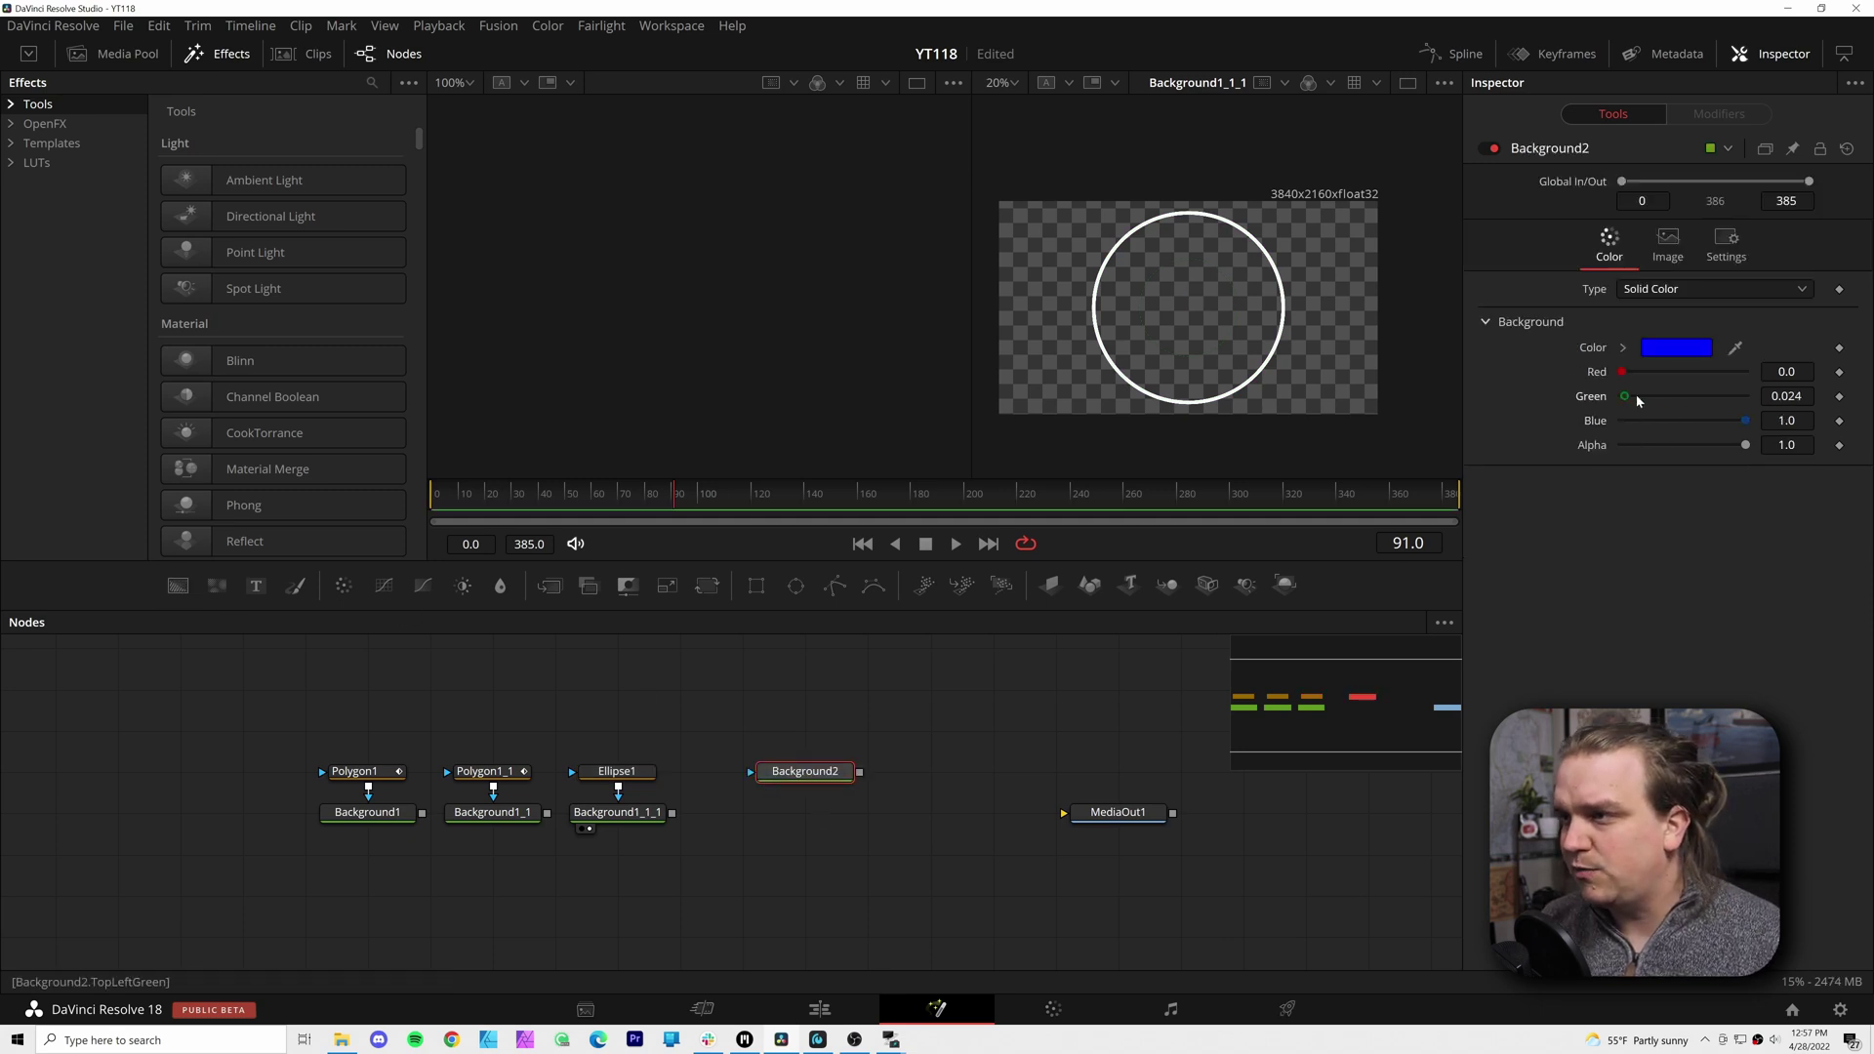
Make Background2 white and set its image size to 32 × 18 with Auto Resolution off
{"action": "left_click_drag", "start_coordinate": [1637, 400], "coordinate": [1747, 372]}
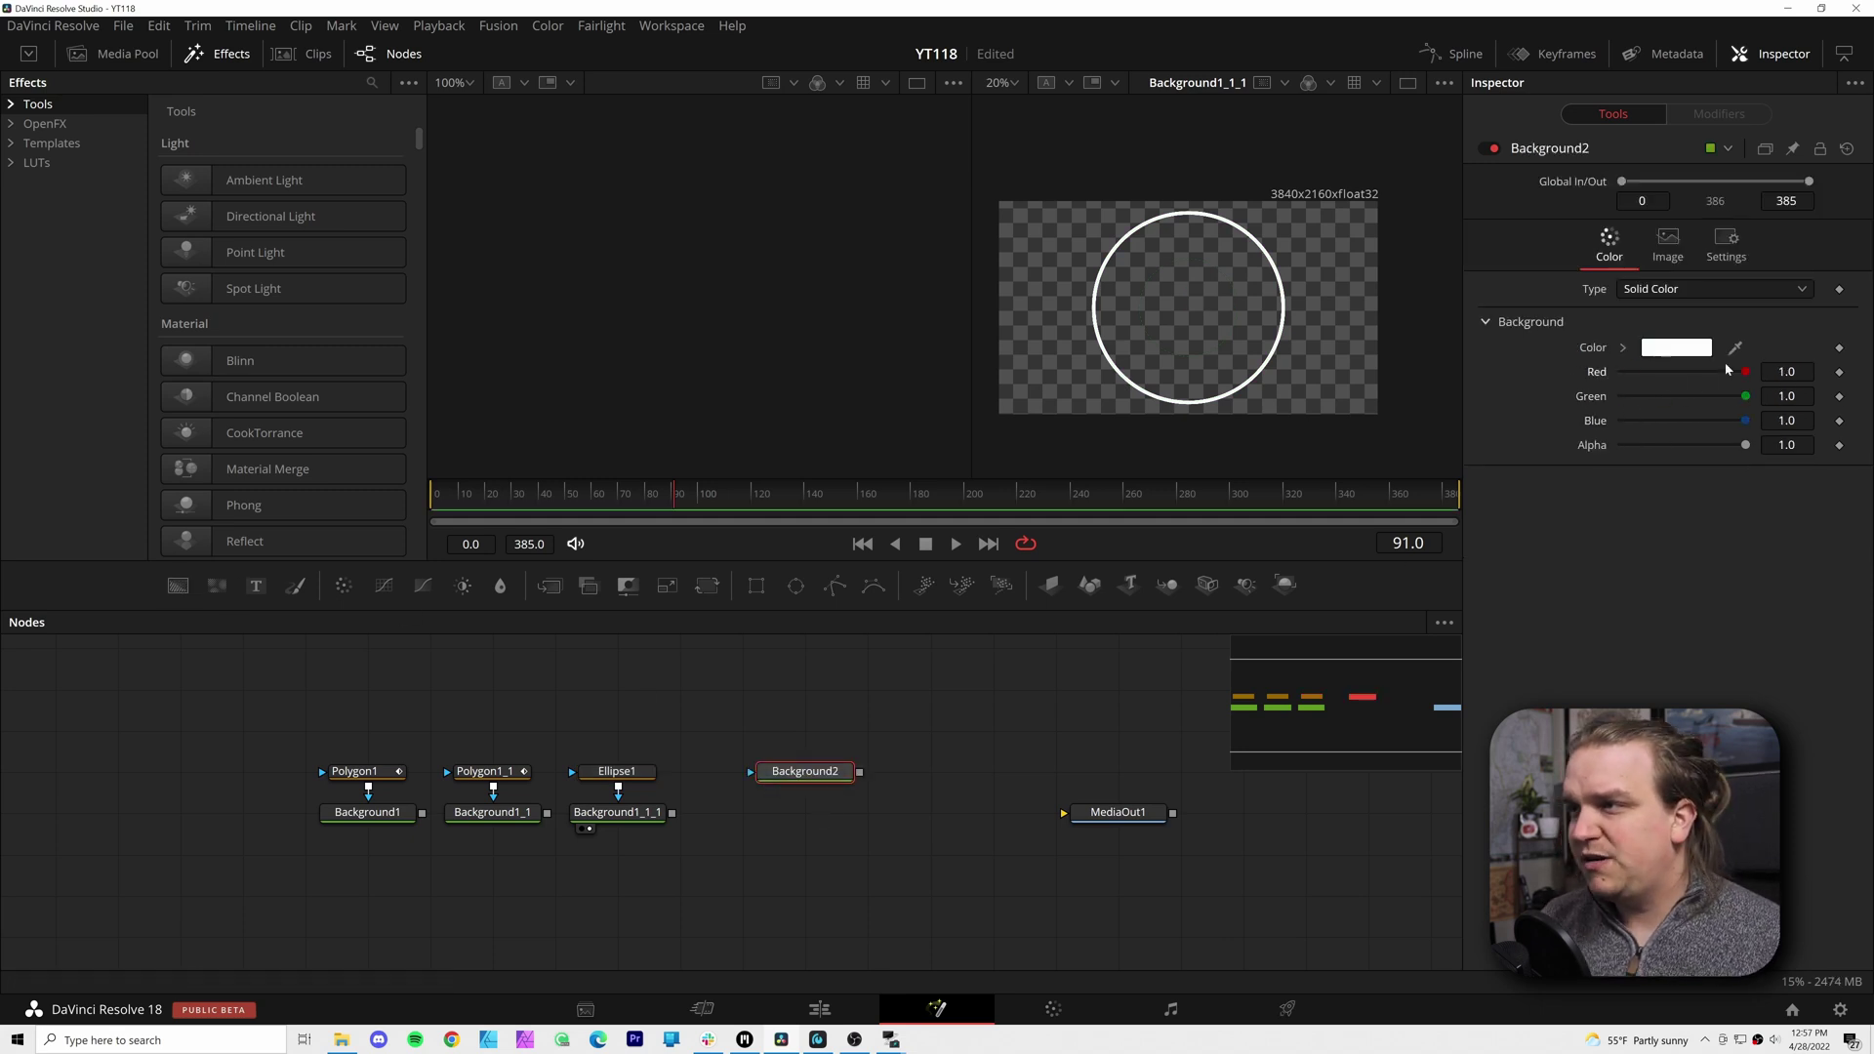
{"action": "left_click", "coordinate": [1667, 246]}
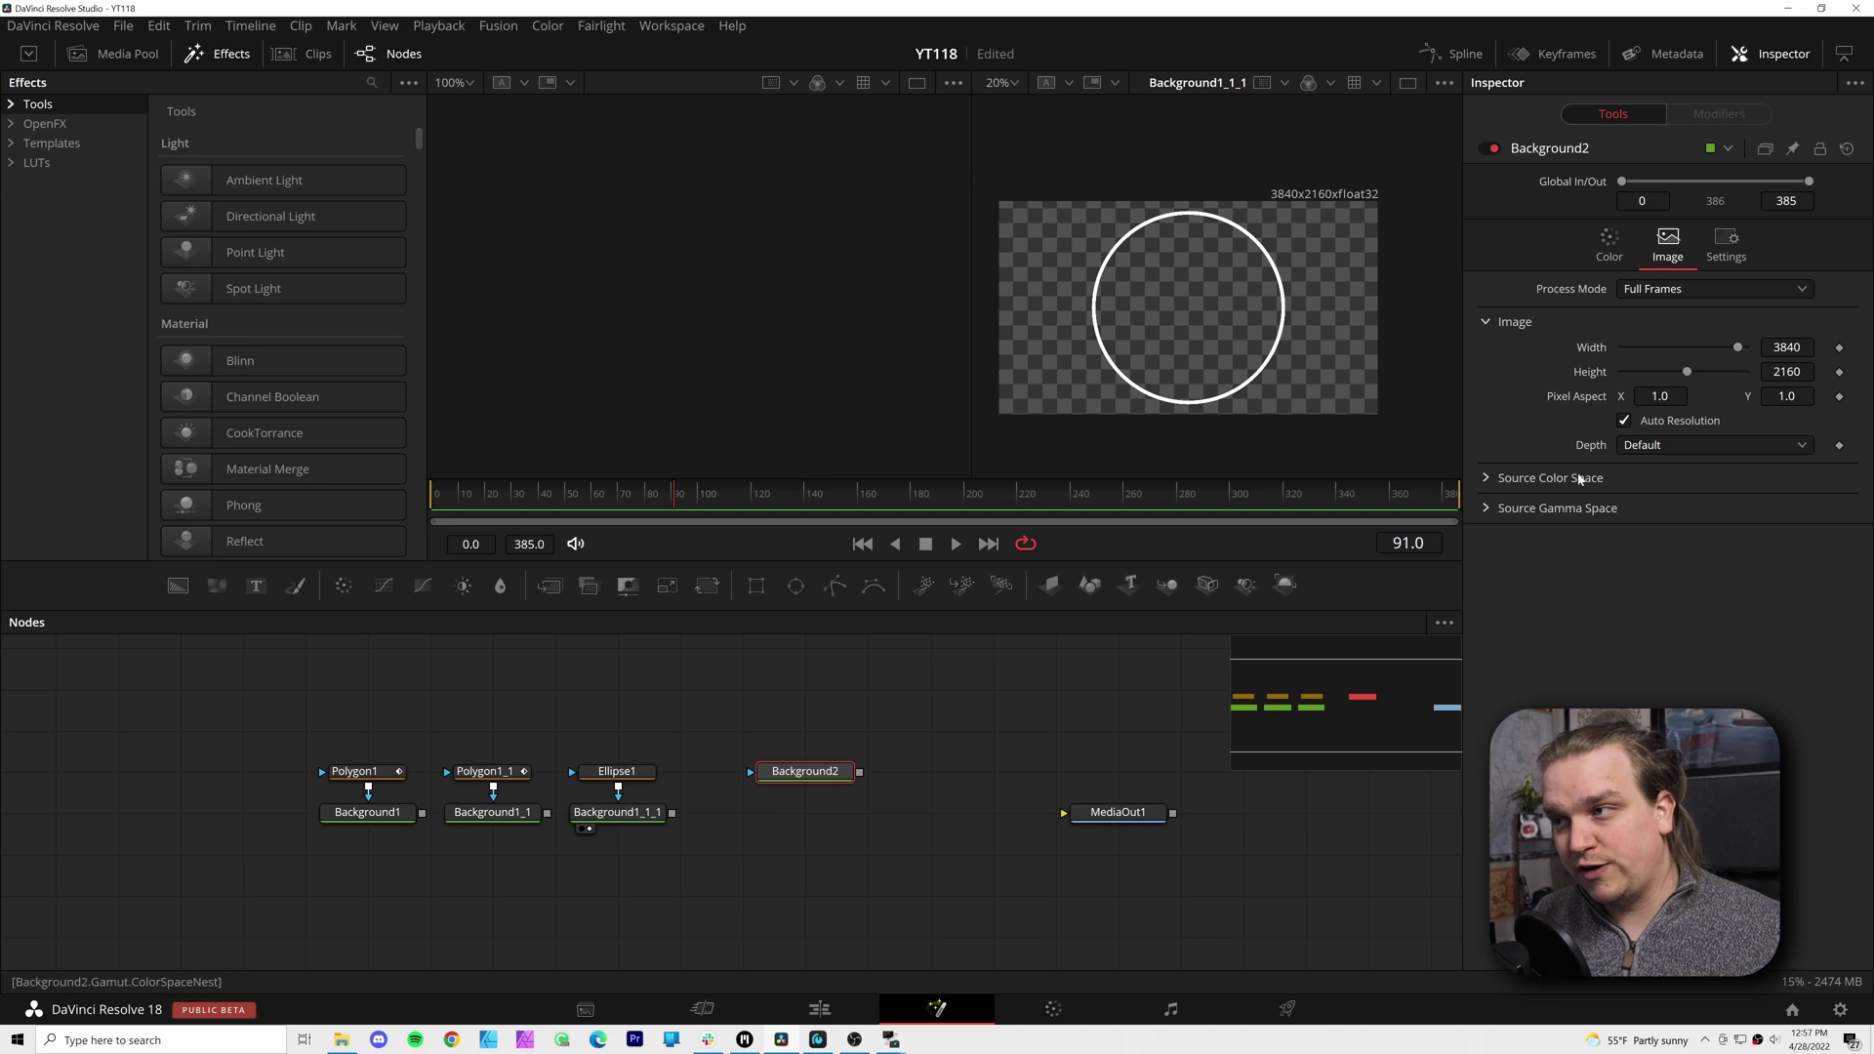
{"action": "left_click", "coordinate": [1626, 422]}
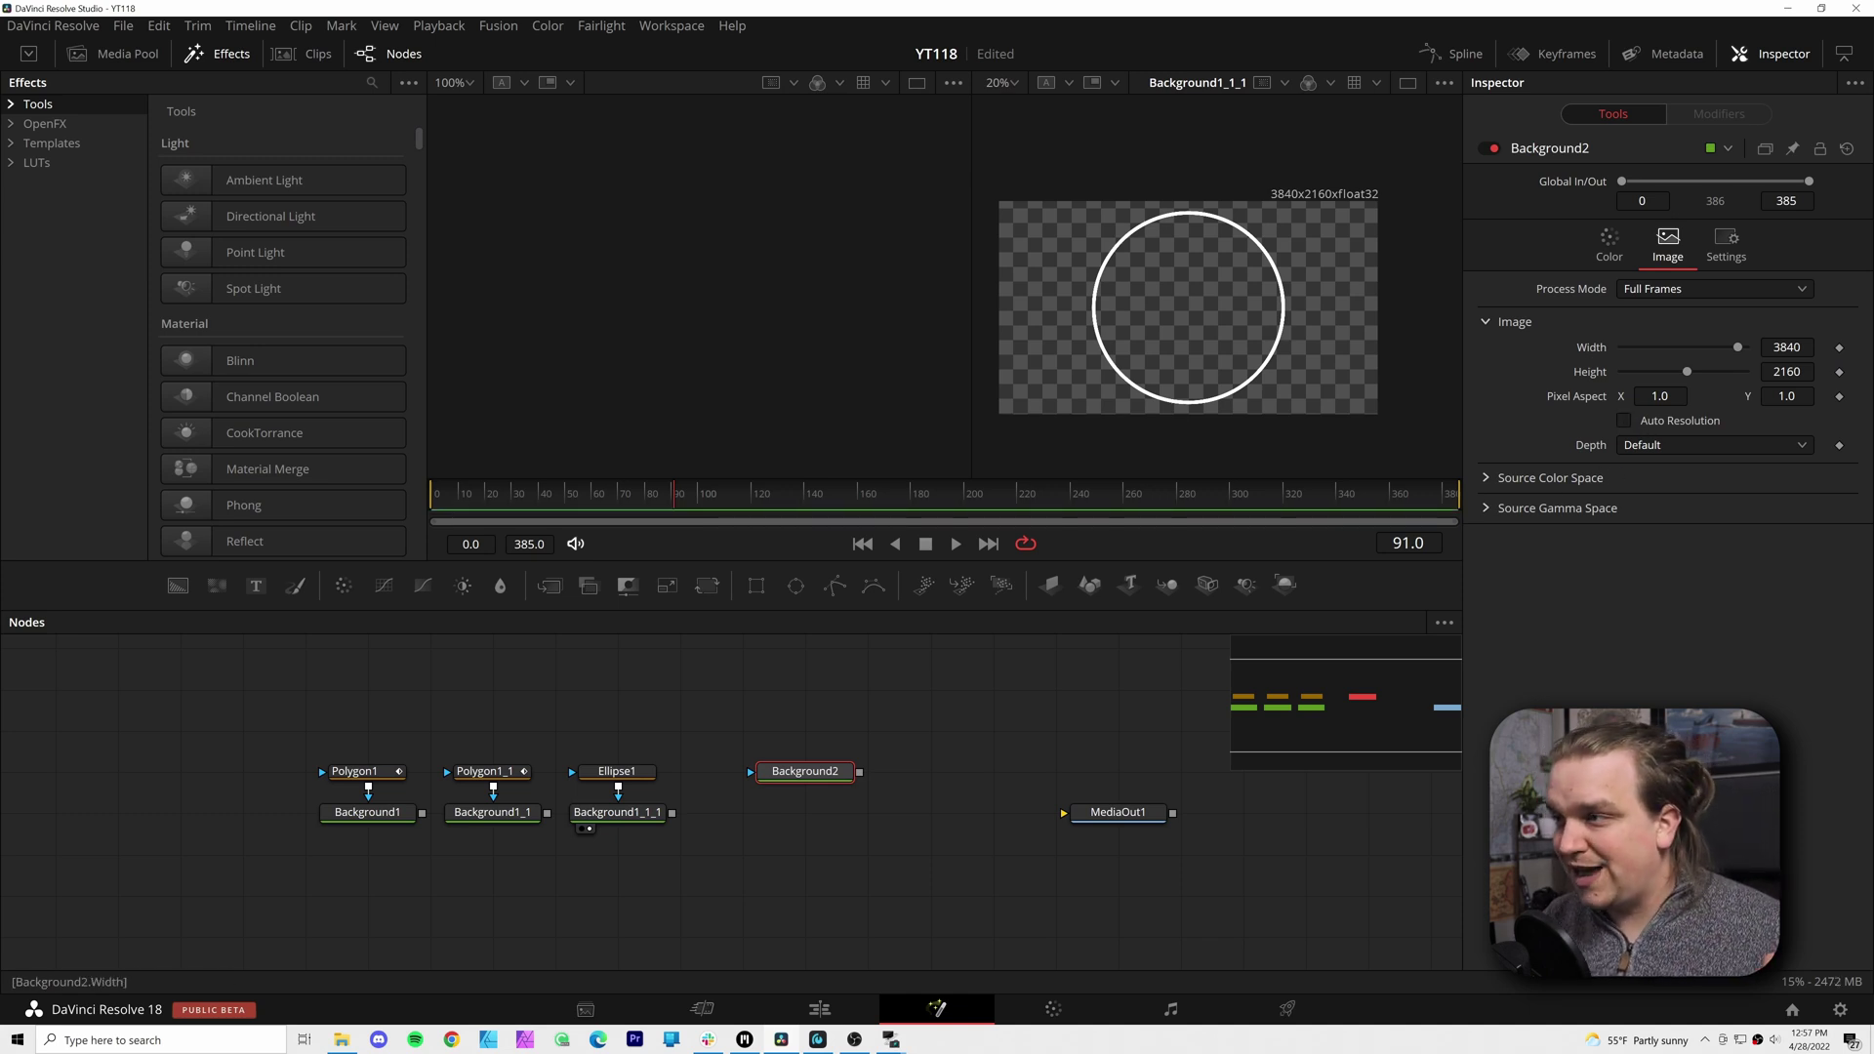
{"action": "left_click", "coordinate": [1786, 347]}
{"action": "type", "text": "3"}
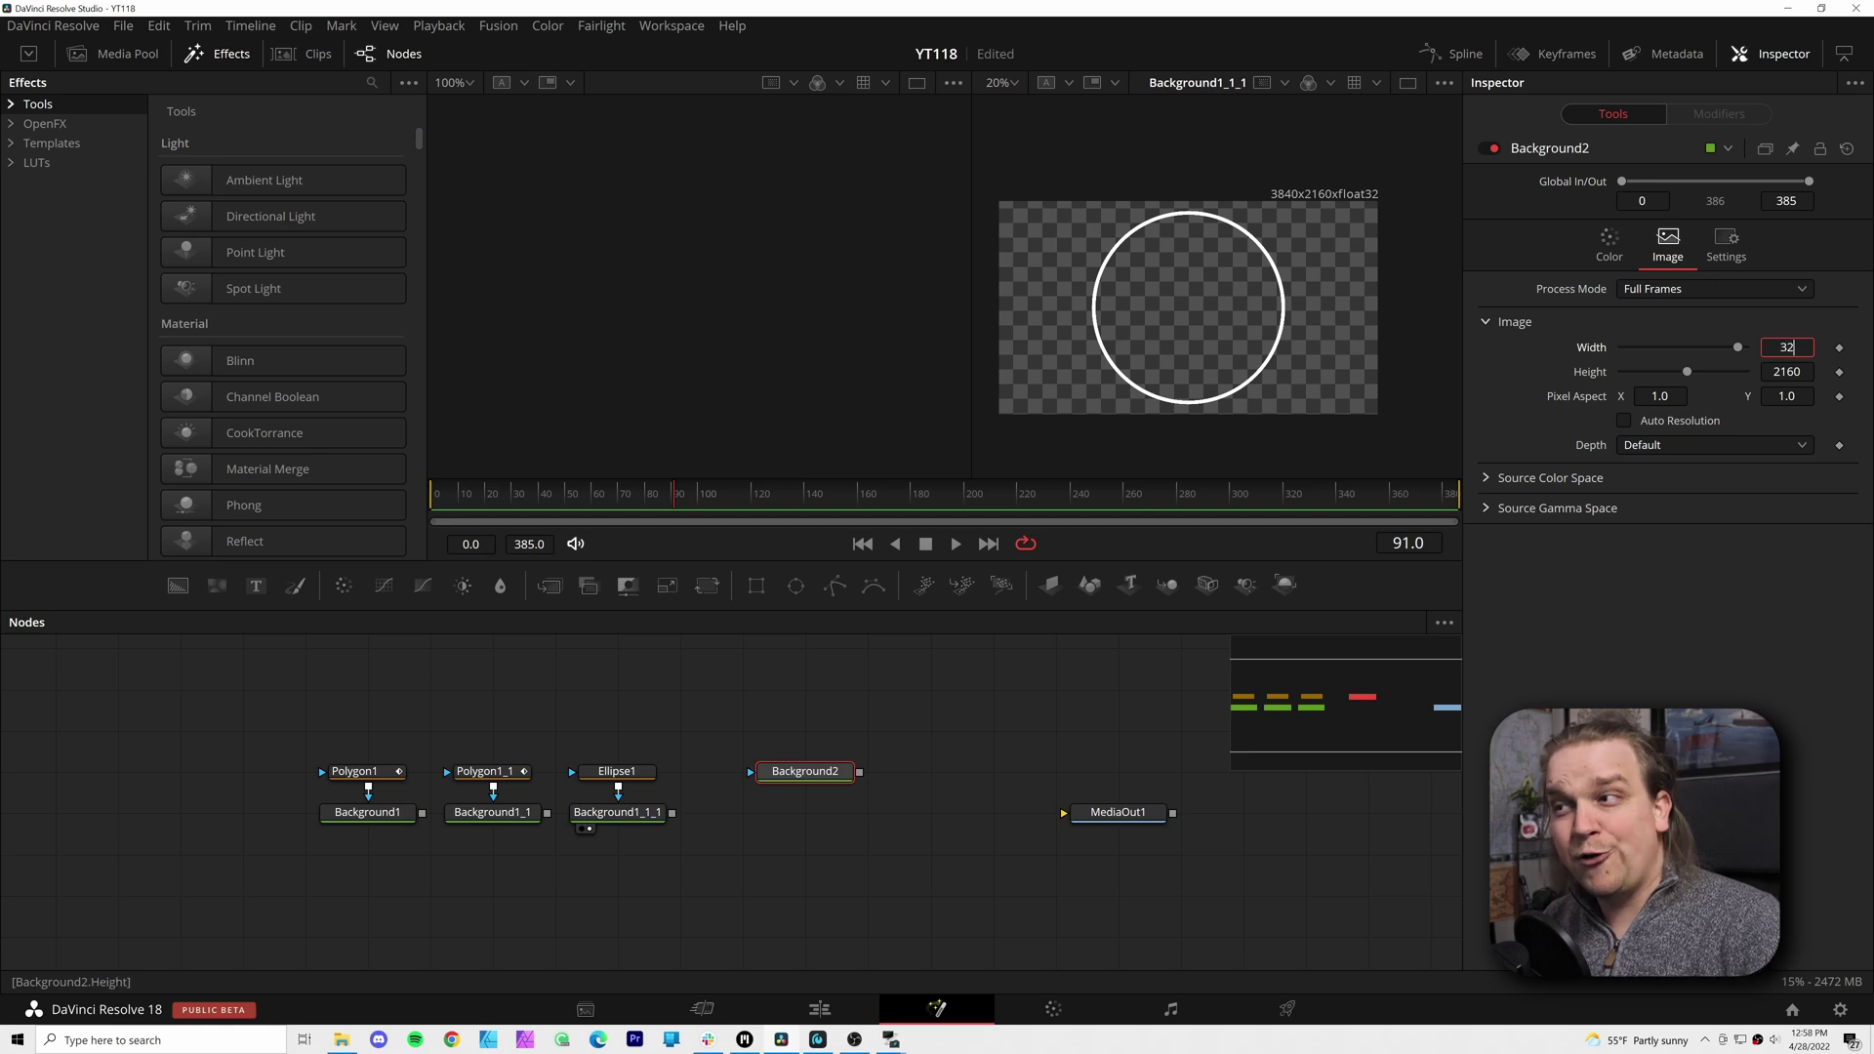
{"action": "type", "text": "2"}
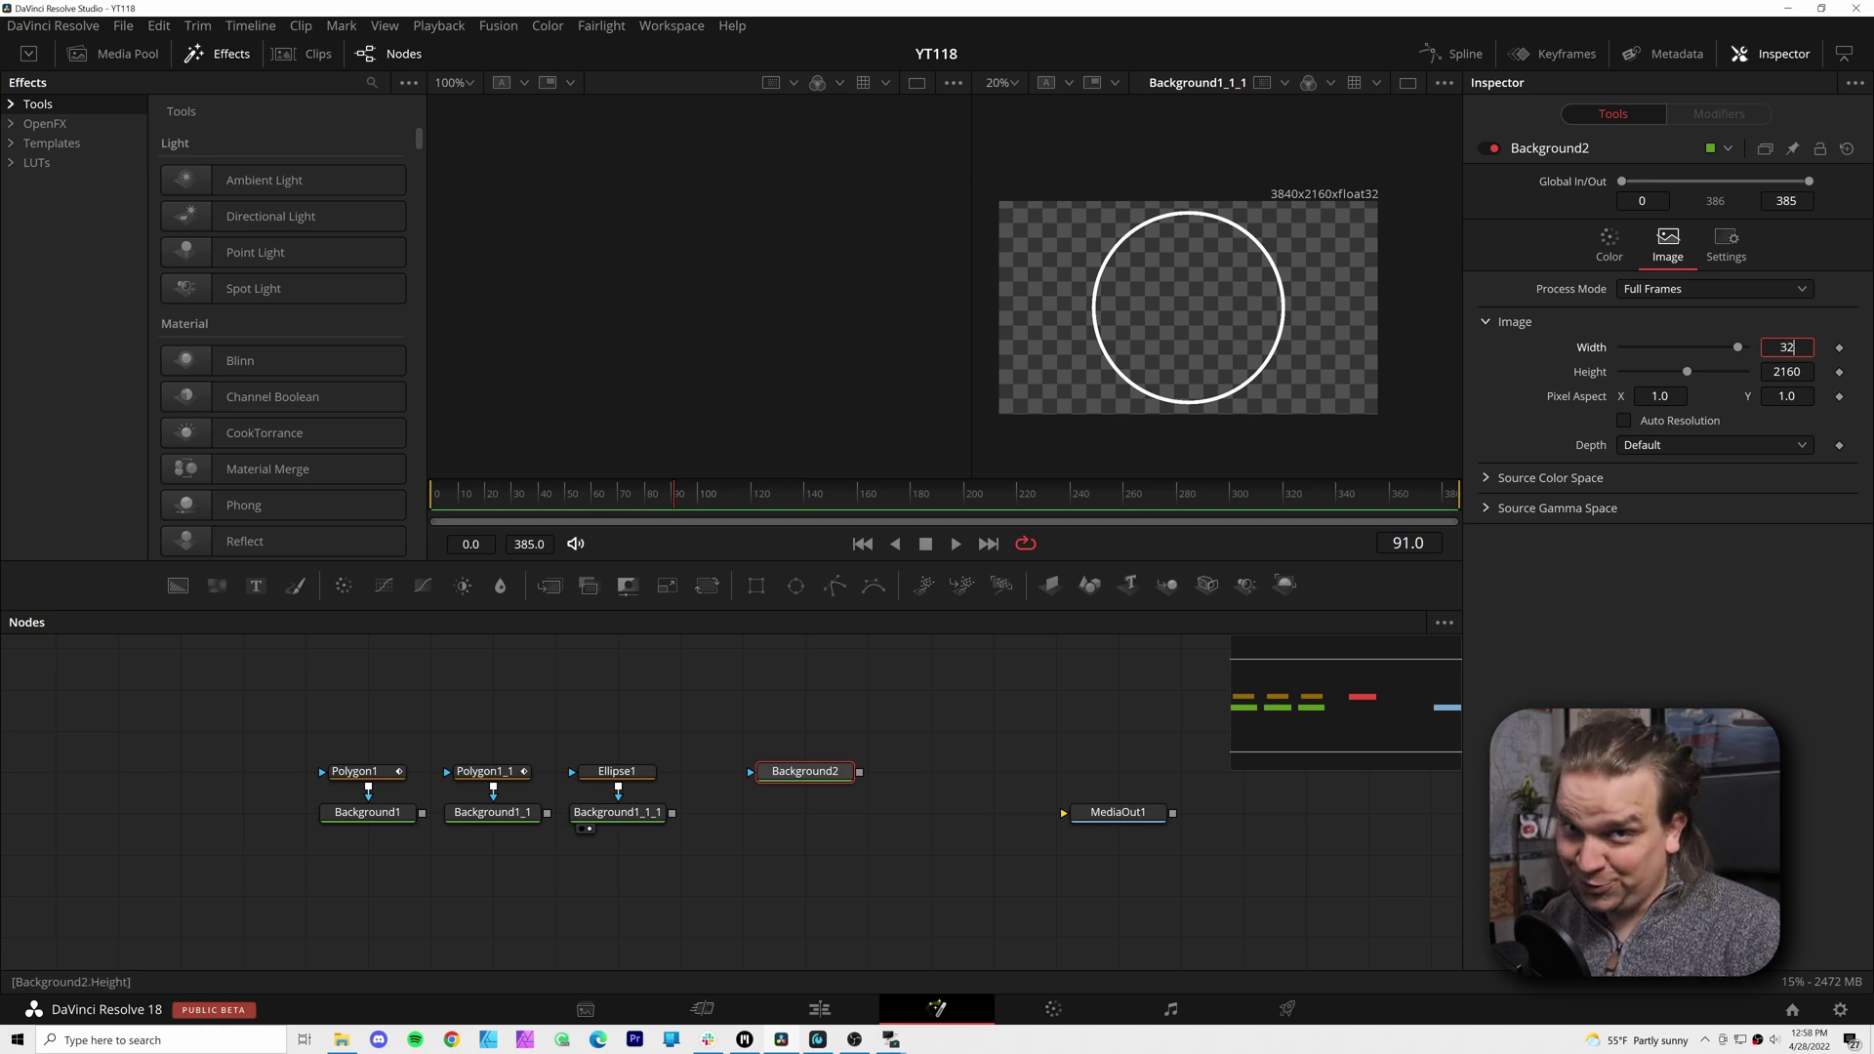
{"action": "key", "text": "Tab"}
{"action": "type", "text": "18"}
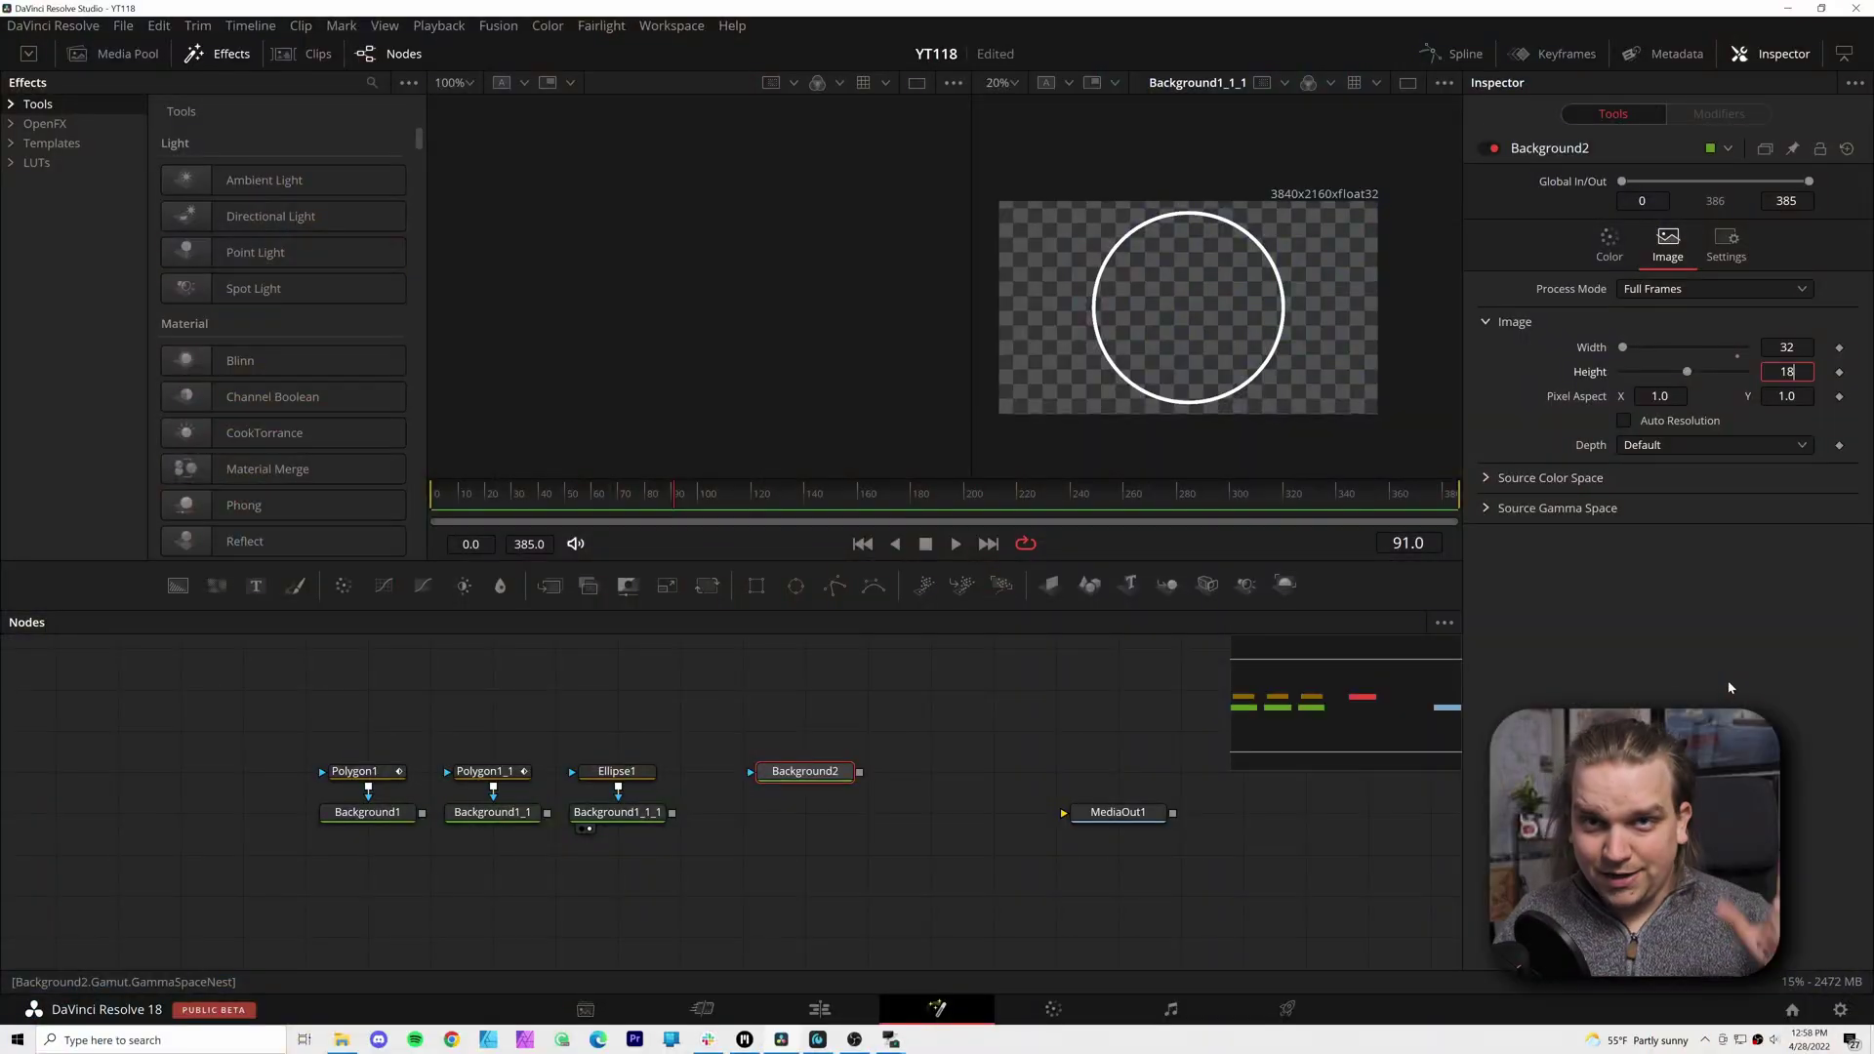
{"action": "key", "text": "Return"}
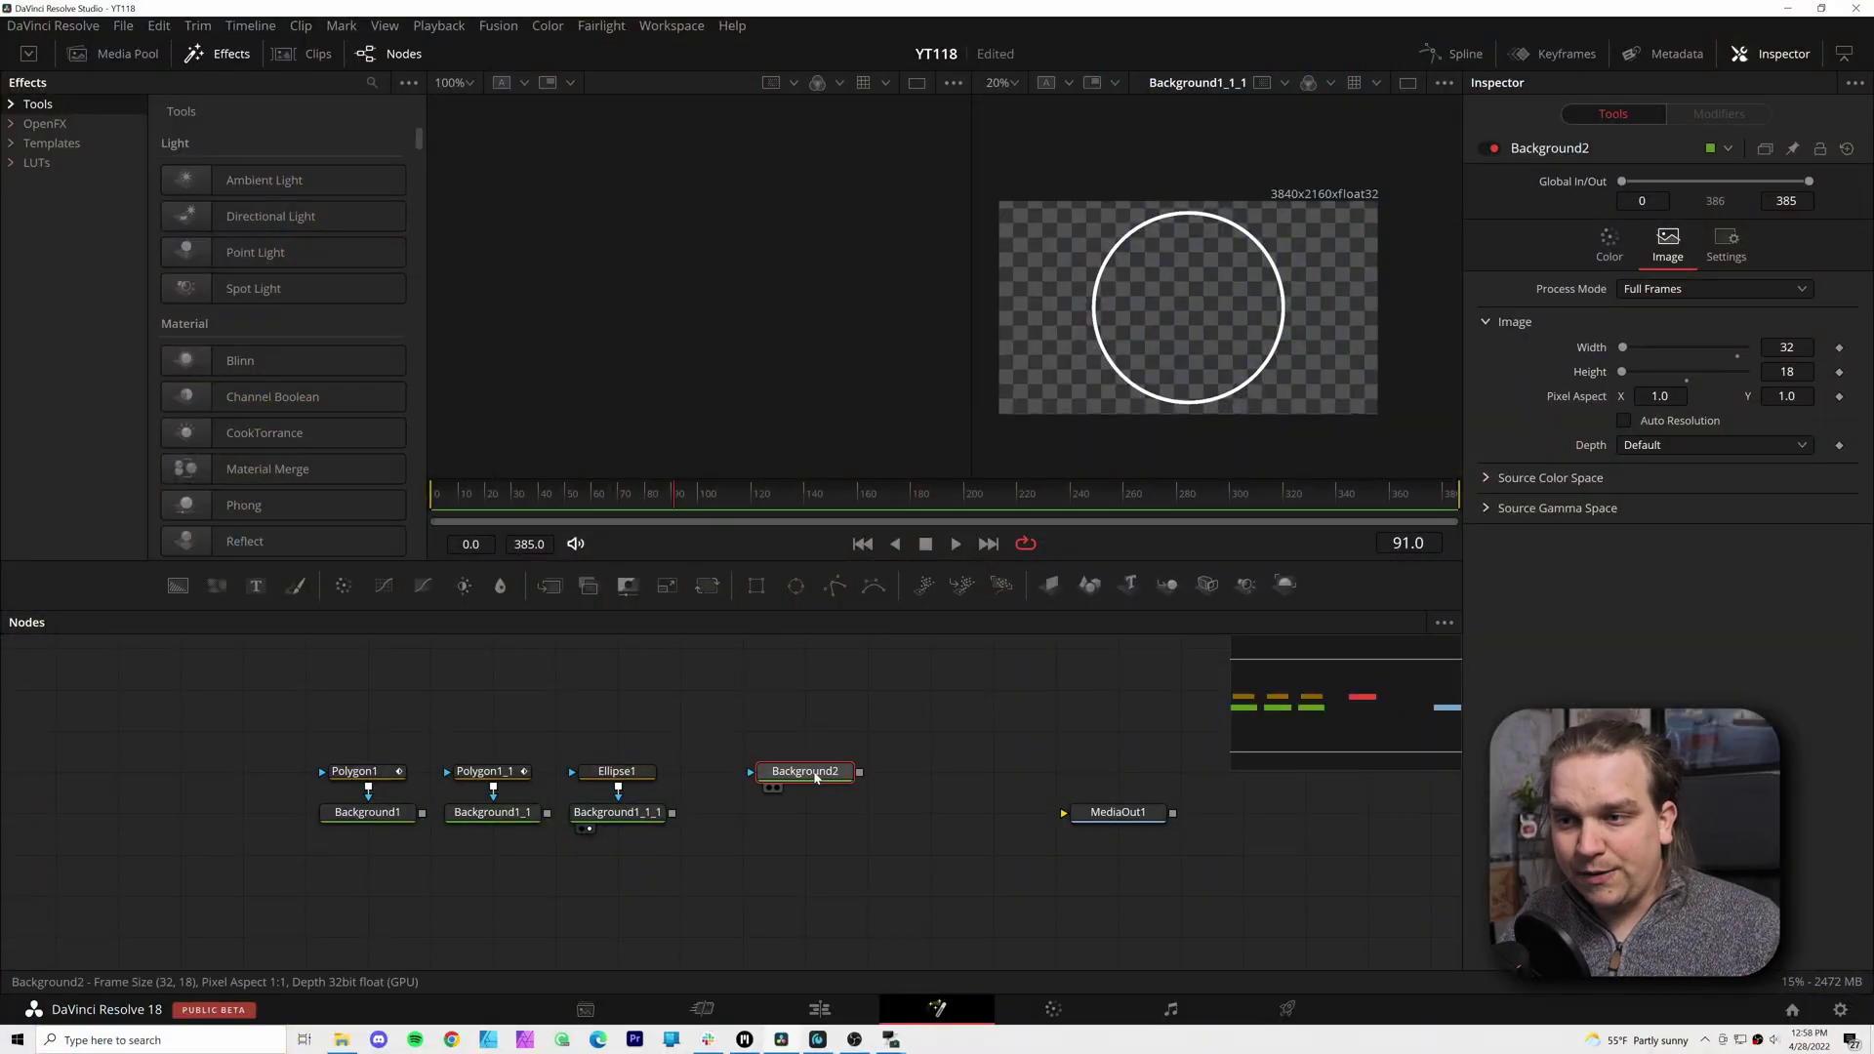
Show Background2 in the left viewer and Background1's white squiggle in the right viewer
{"action": "key", "text": "1"}
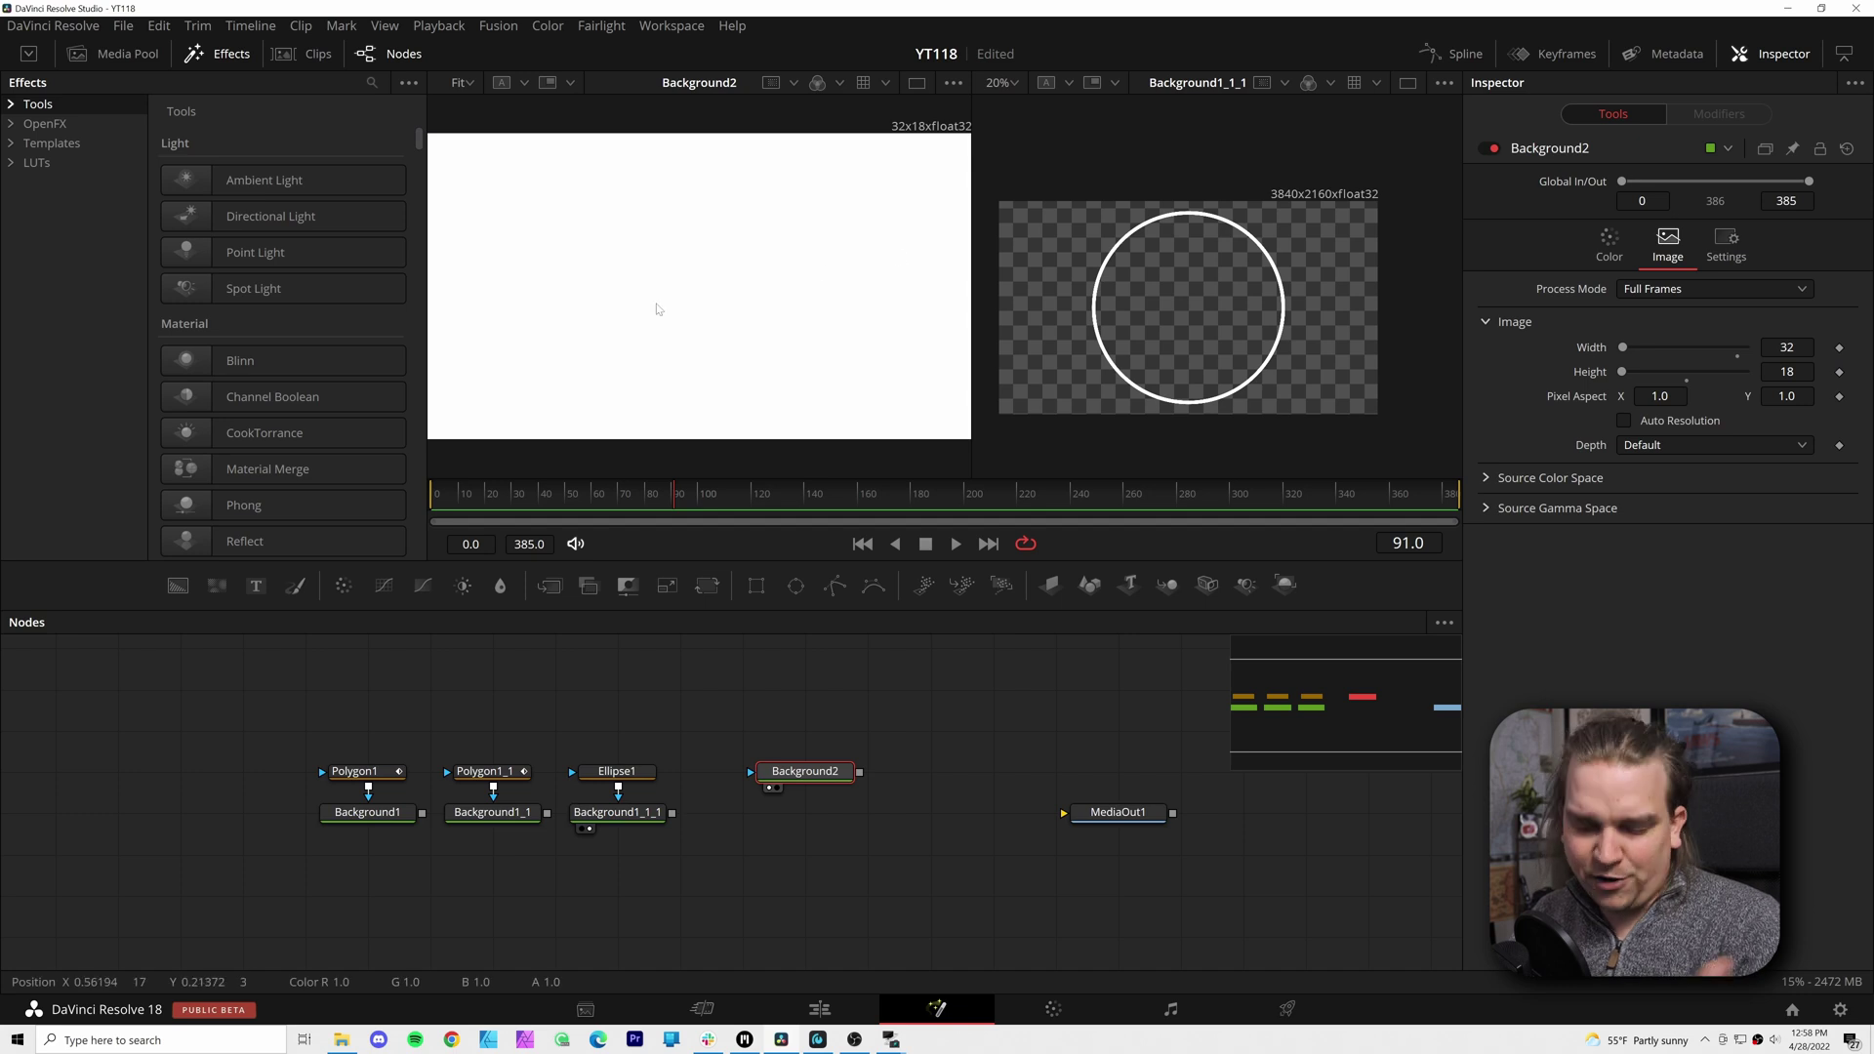
{"action": "key", "text": "2"}
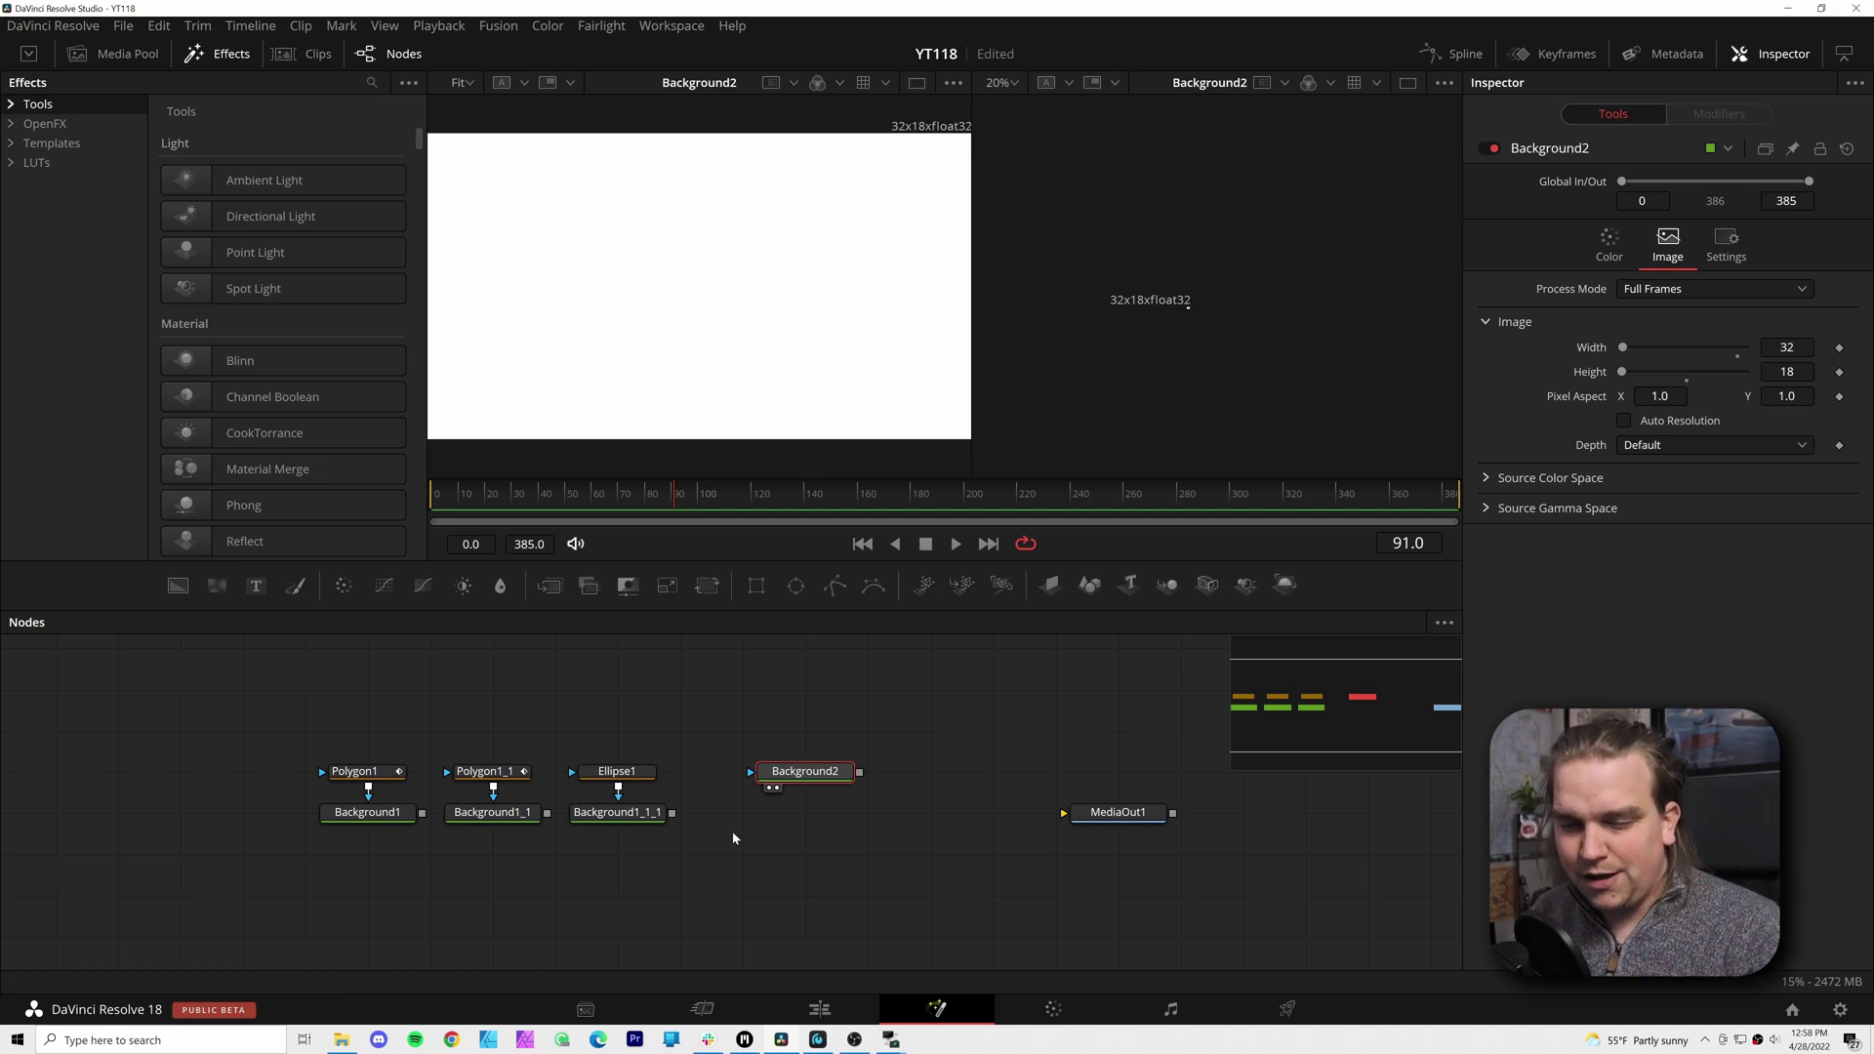
{"action": "left_click", "coordinate": [361, 816]}
{"action": "key", "text": "2"}
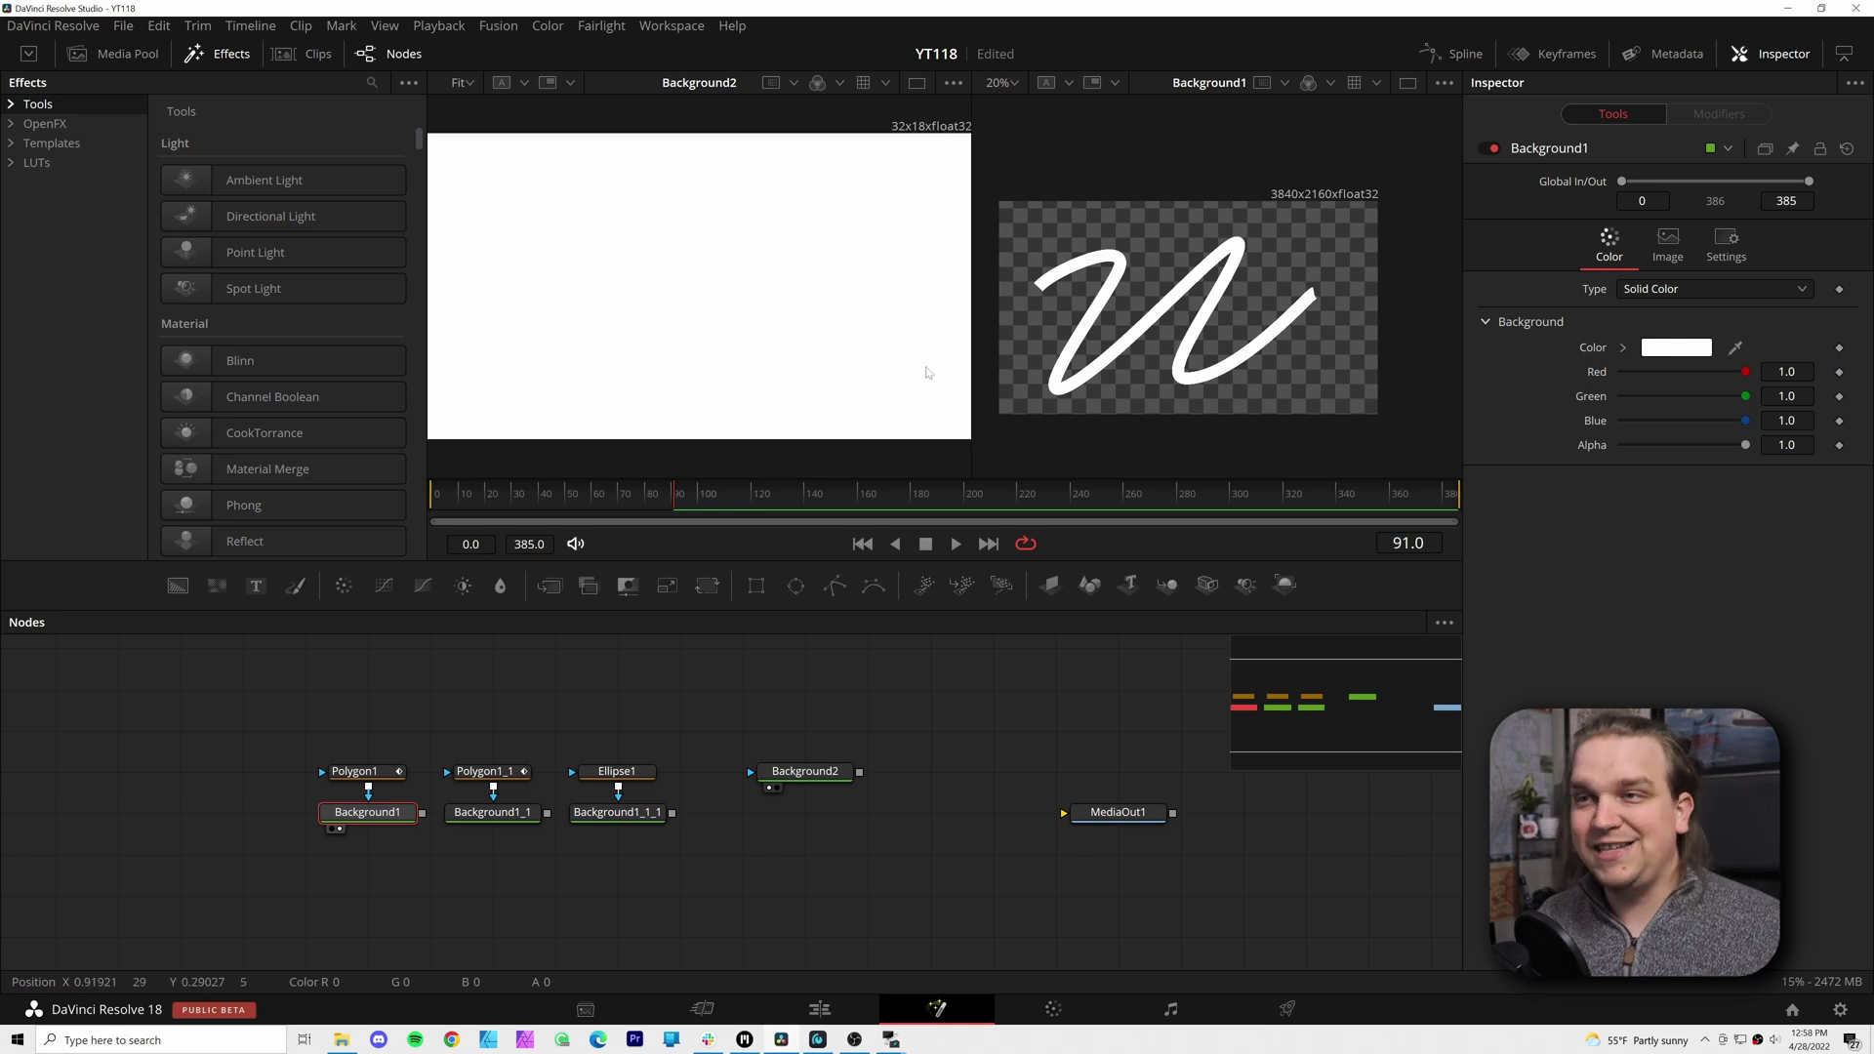
{"action": "left_click", "coordinate": [617, 400]}
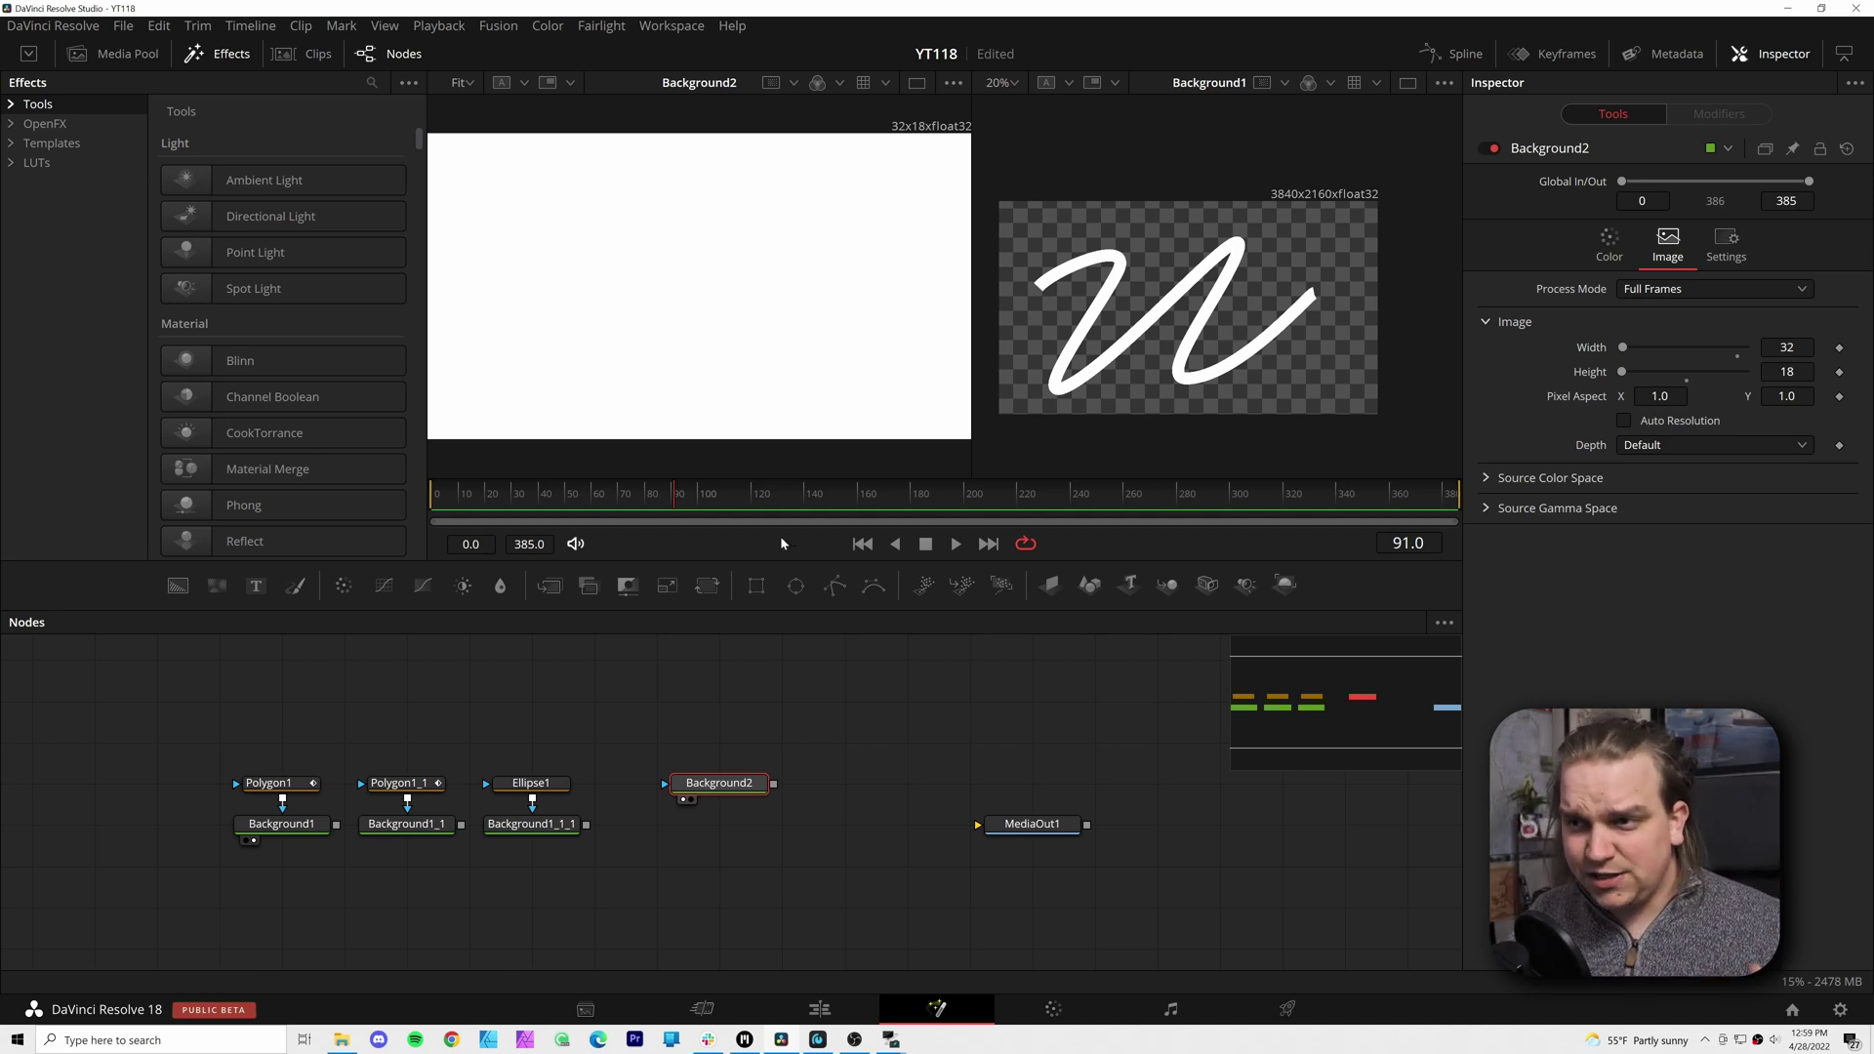
Discard an extra Background3 node and paste a copy of Background2
{"action": "left_click", "coordinate": [894, 716]}
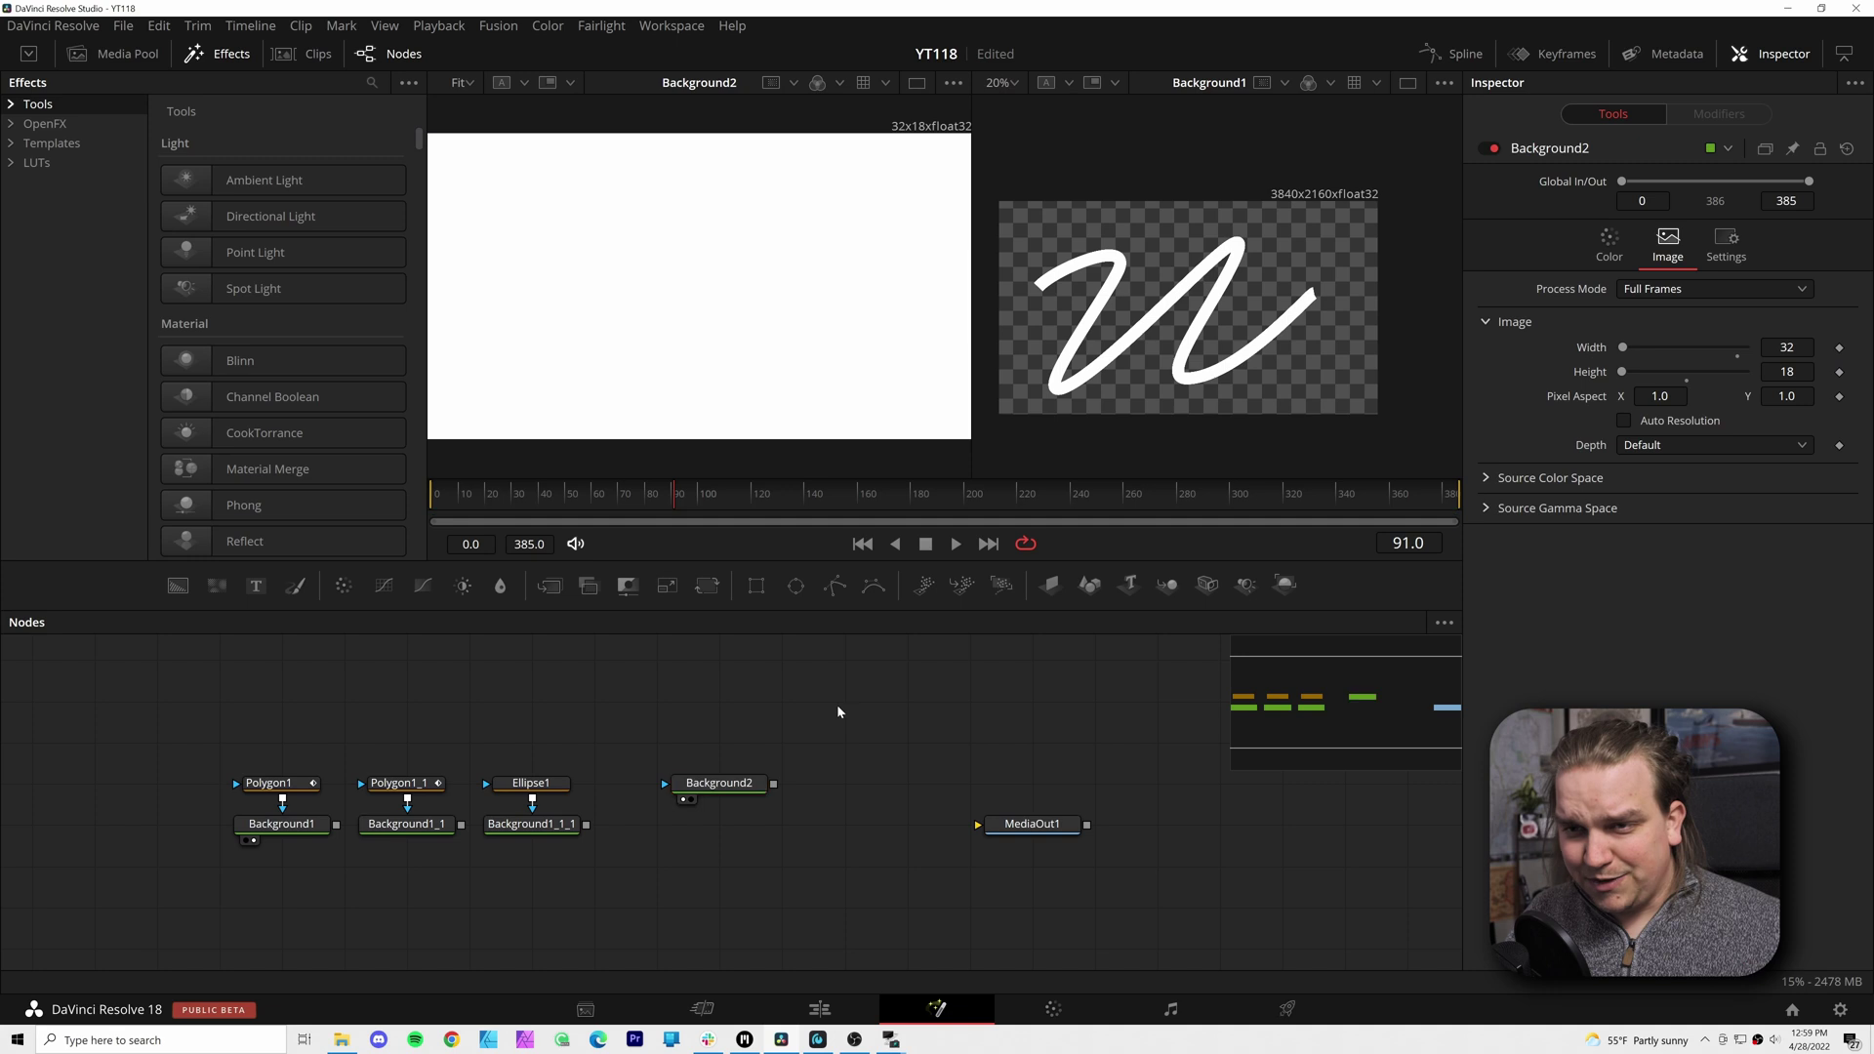
{"action": "left_click", "coordinate": [179, 589]}
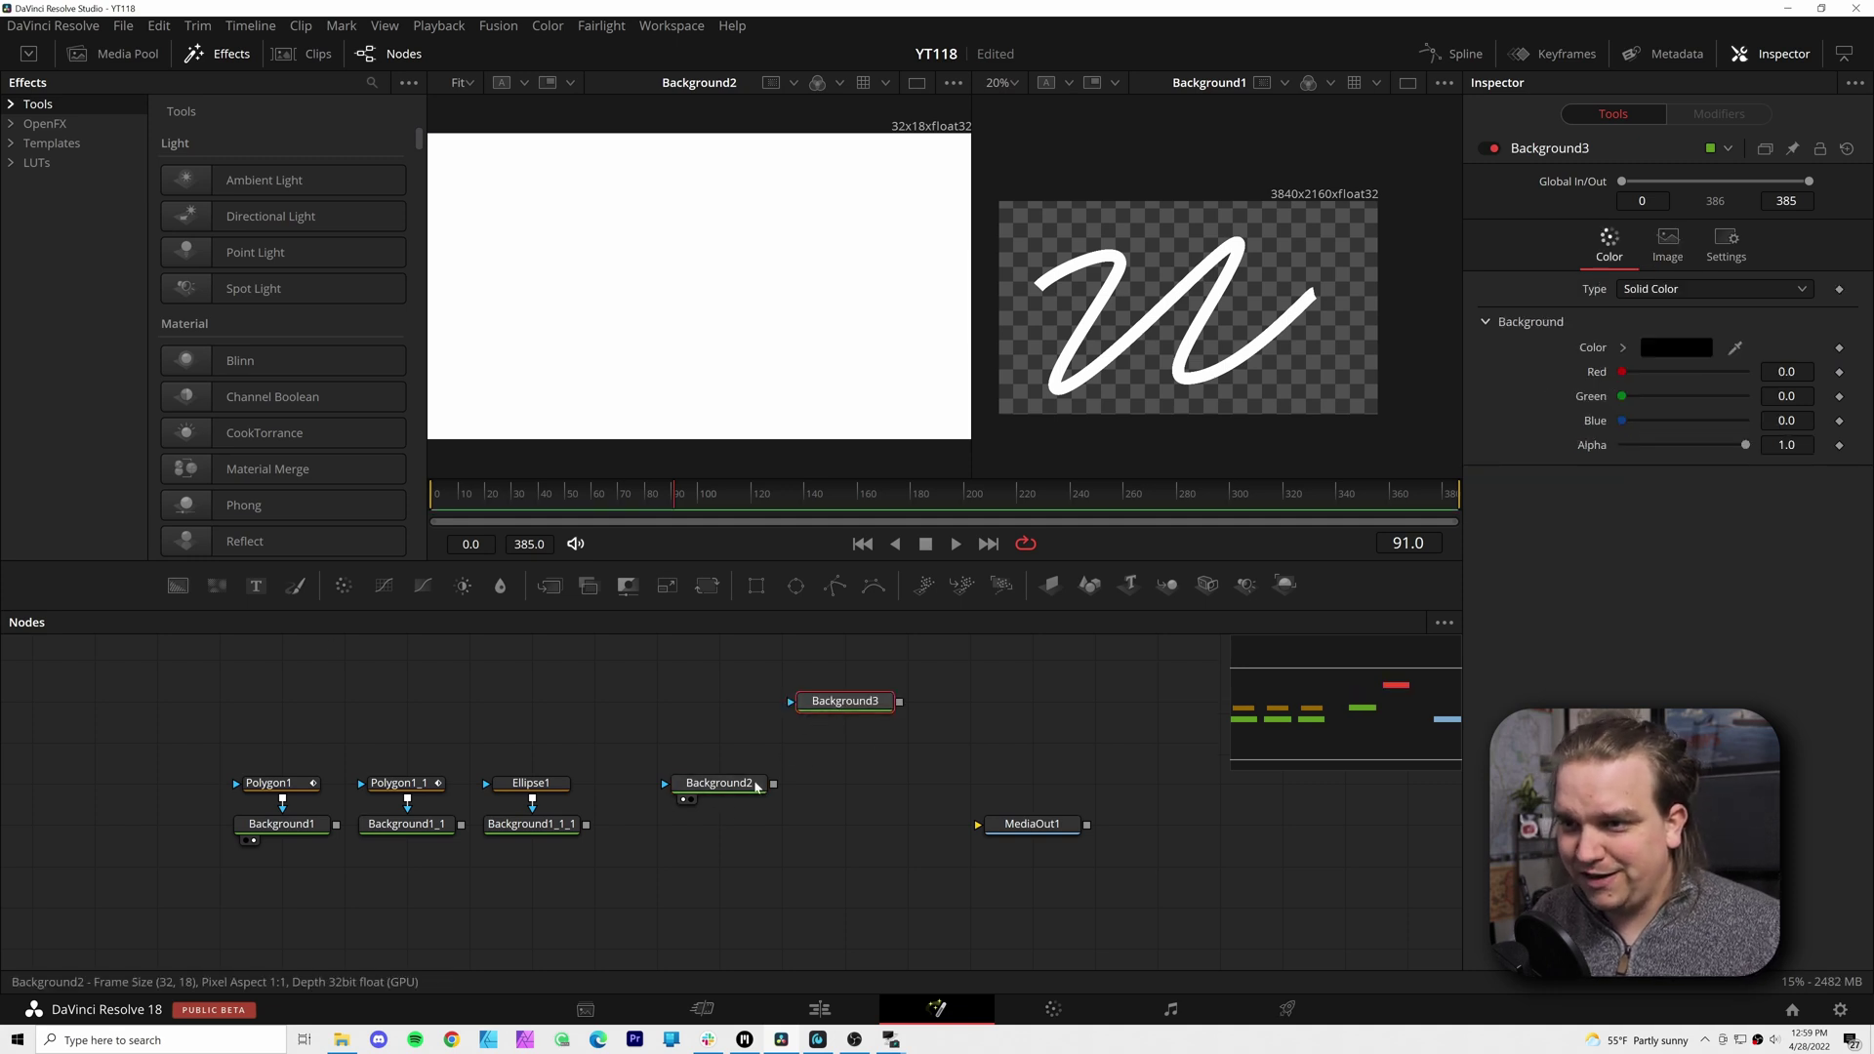
{"action": "key", "text": "Delete"}
{"action": "left_click", "coordinate": [718, 784]}
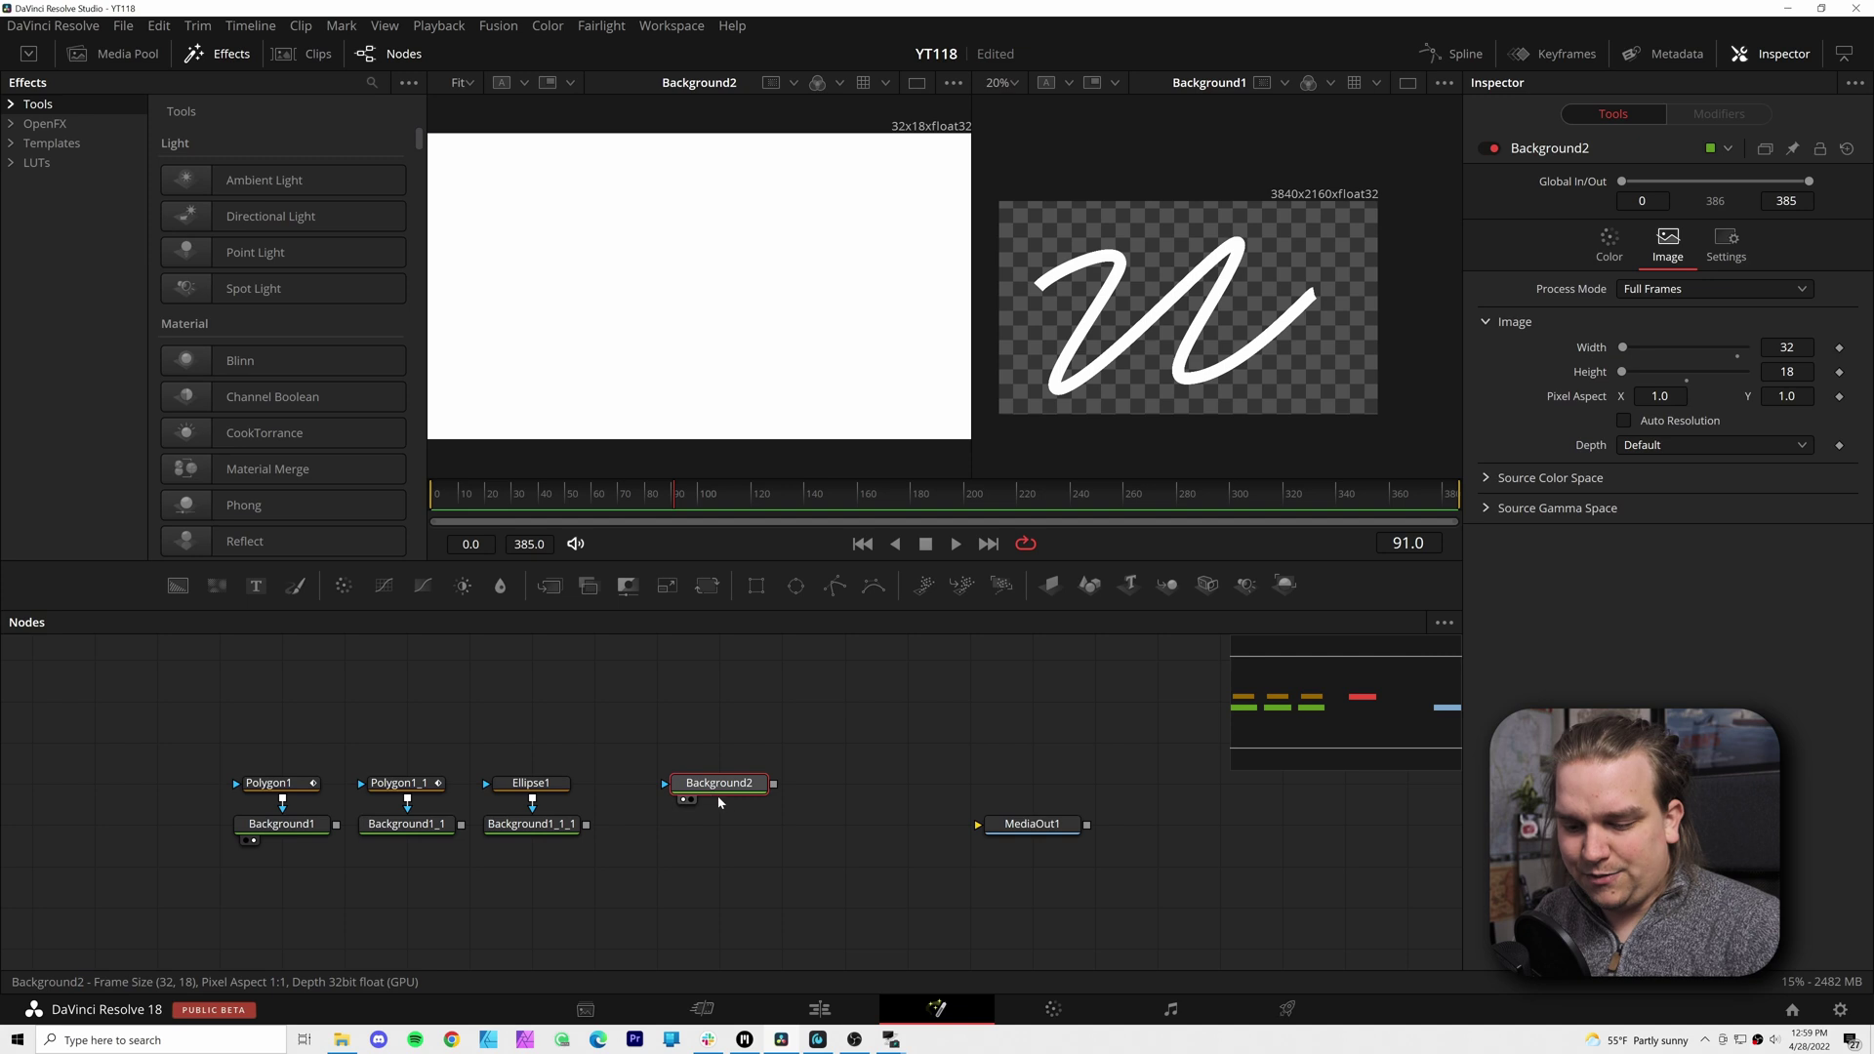
{"action": "key", "text": "ctrl+v"}
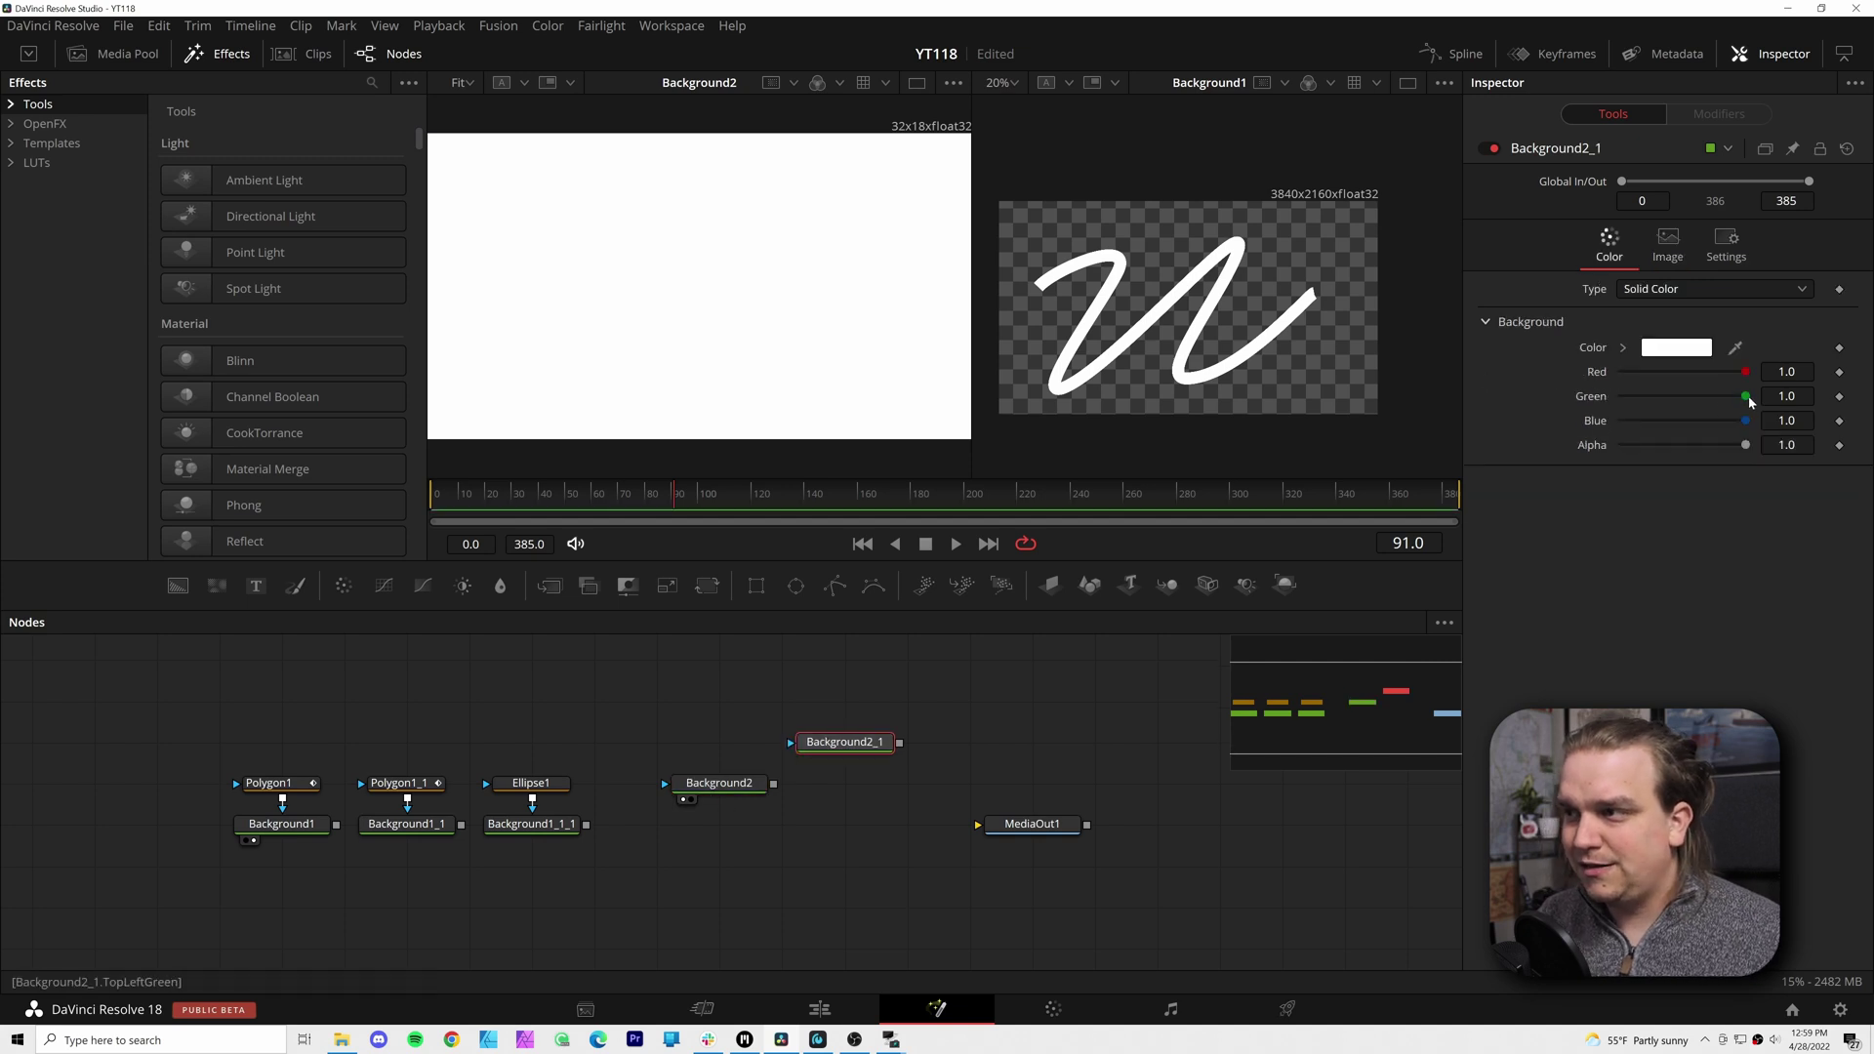
Make the copy magenta with Green 0, mask it with Ellipse2, view it, then delete both
{"action": "left_click_drag", "start_coordinate": [1748, 400], "coordinate": [1519, 449]}
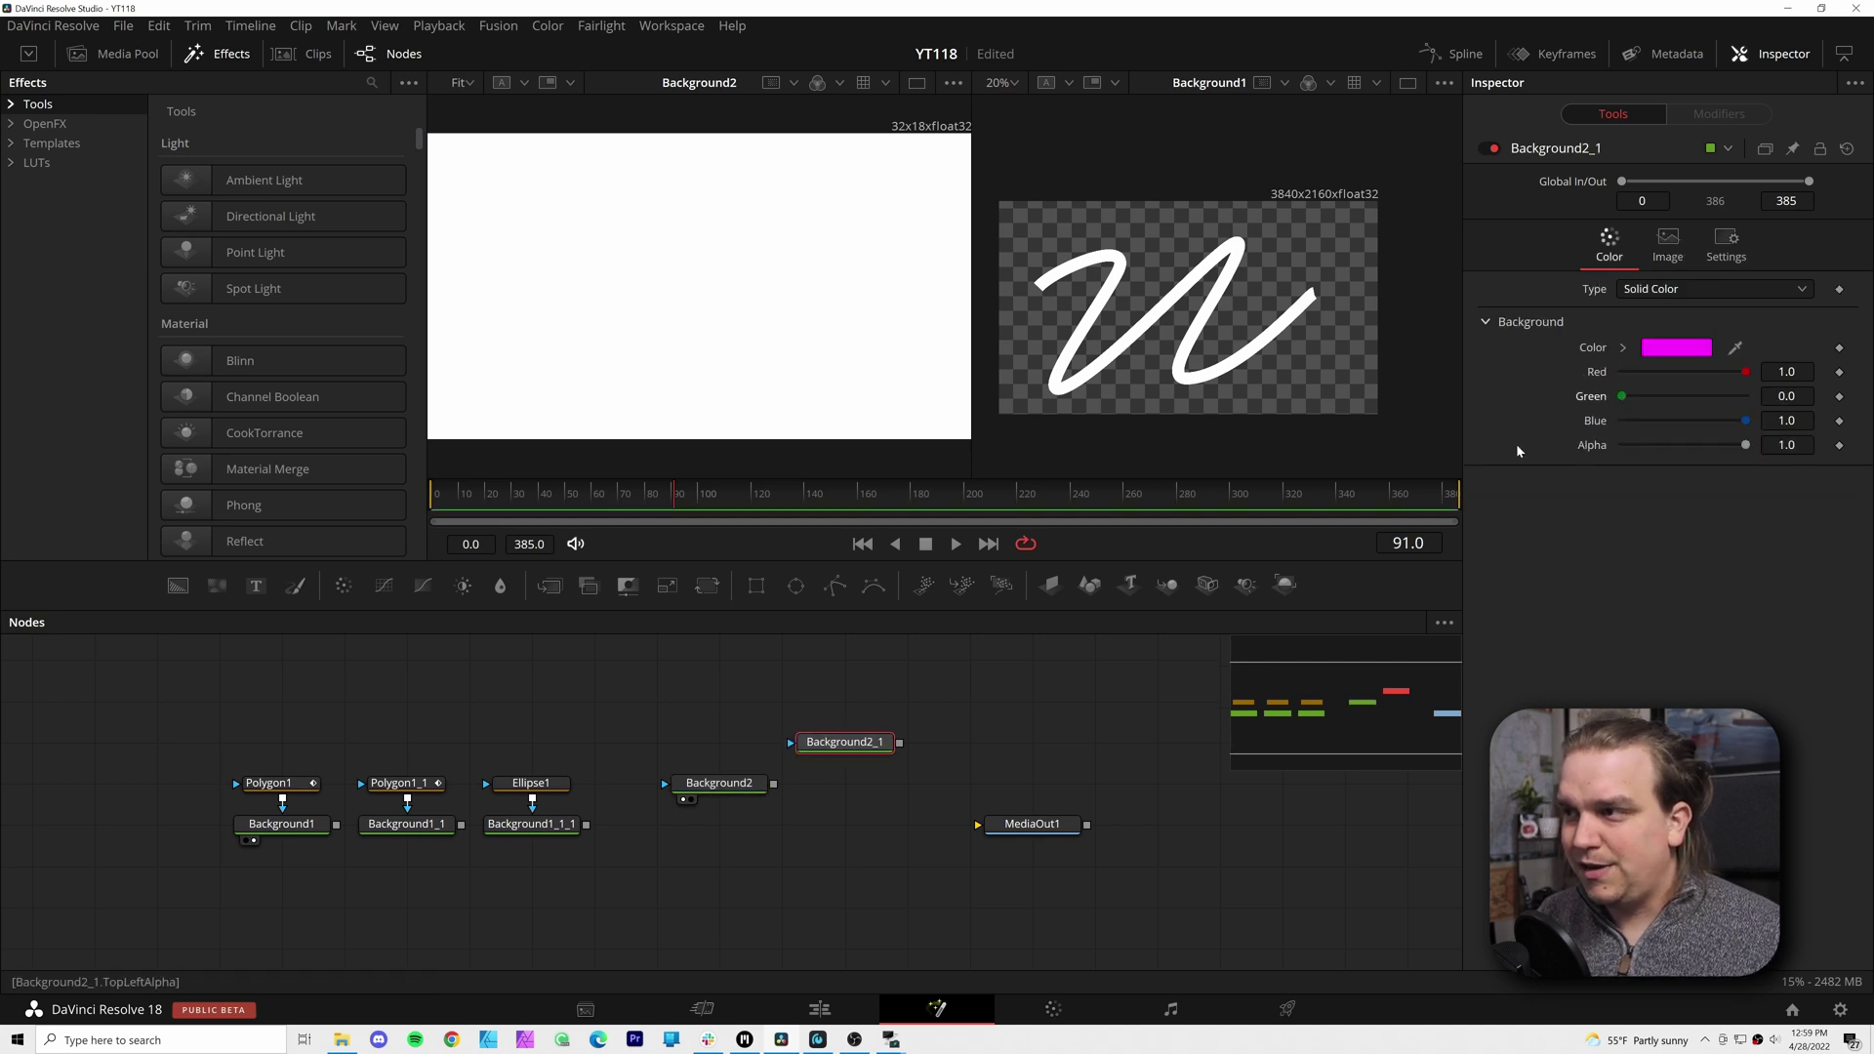
{"action": "left_click", "coordinate": [795, 585]}
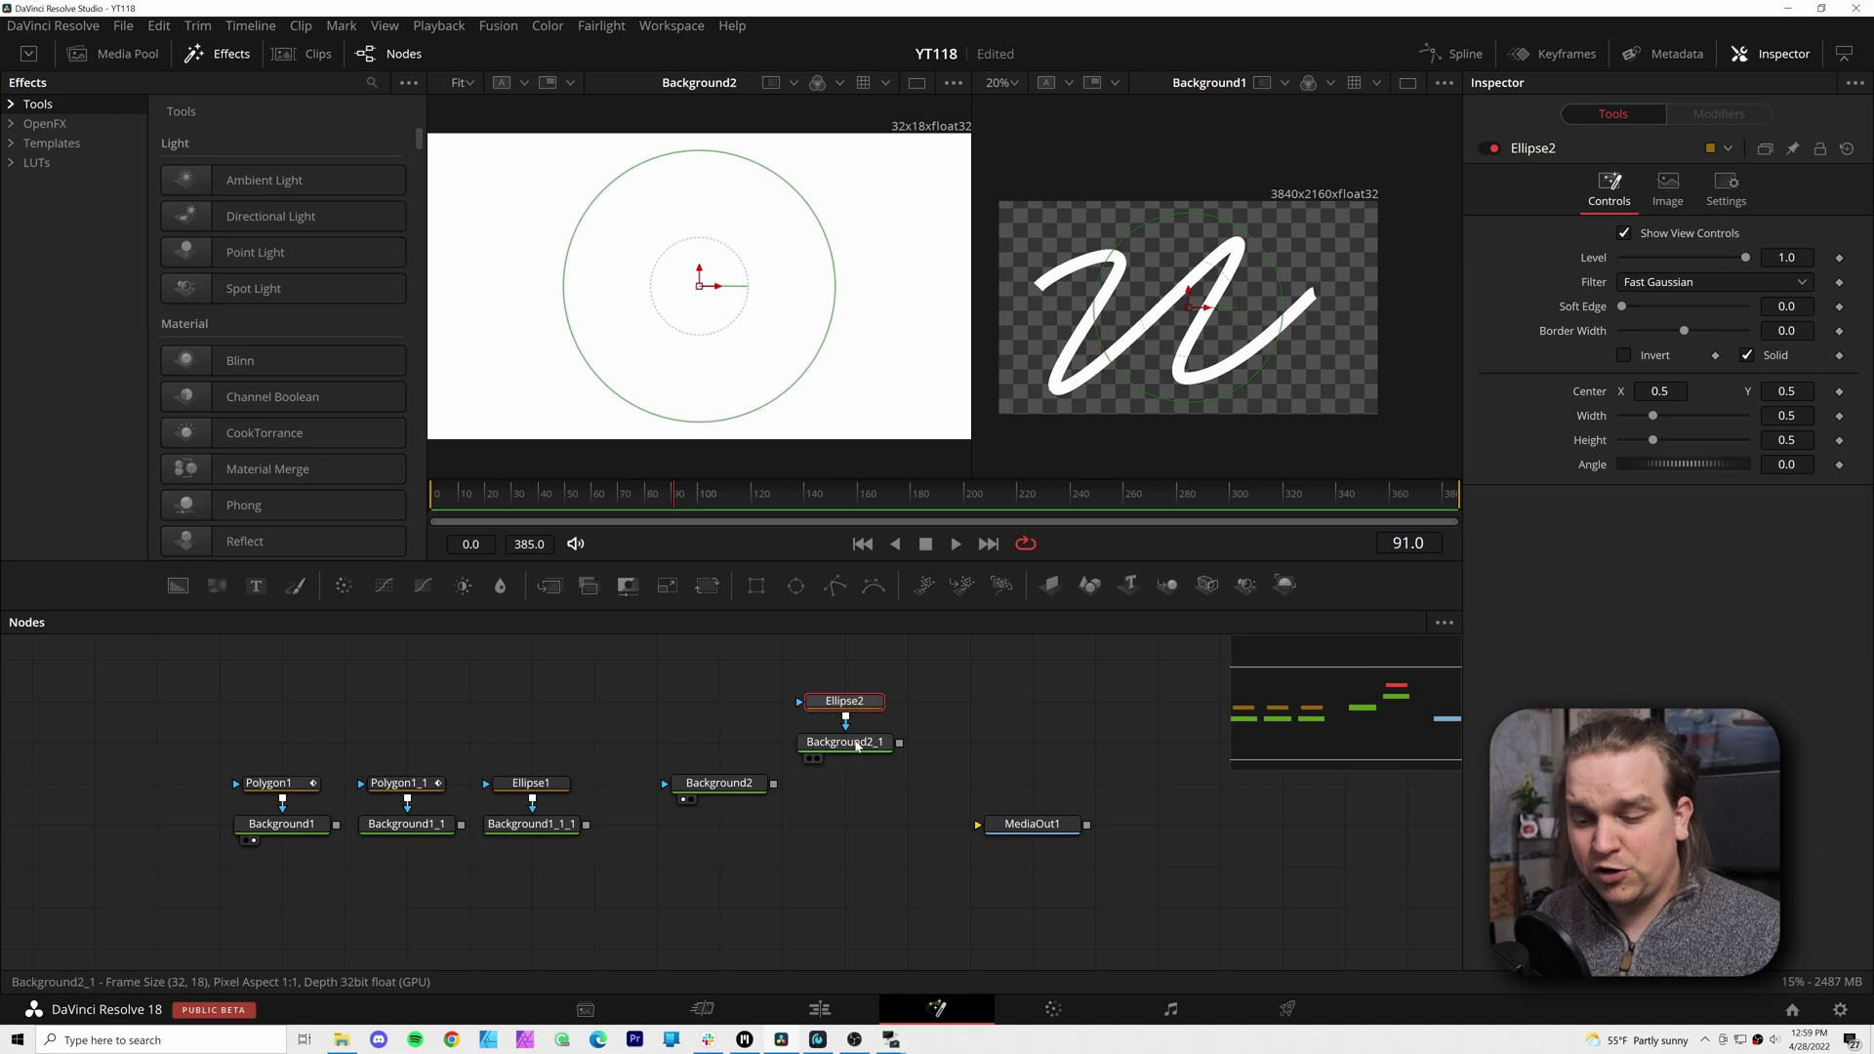
{"action": "left_click", "coordinate": [857, 747]}
{"action": "key", "text": "1"}
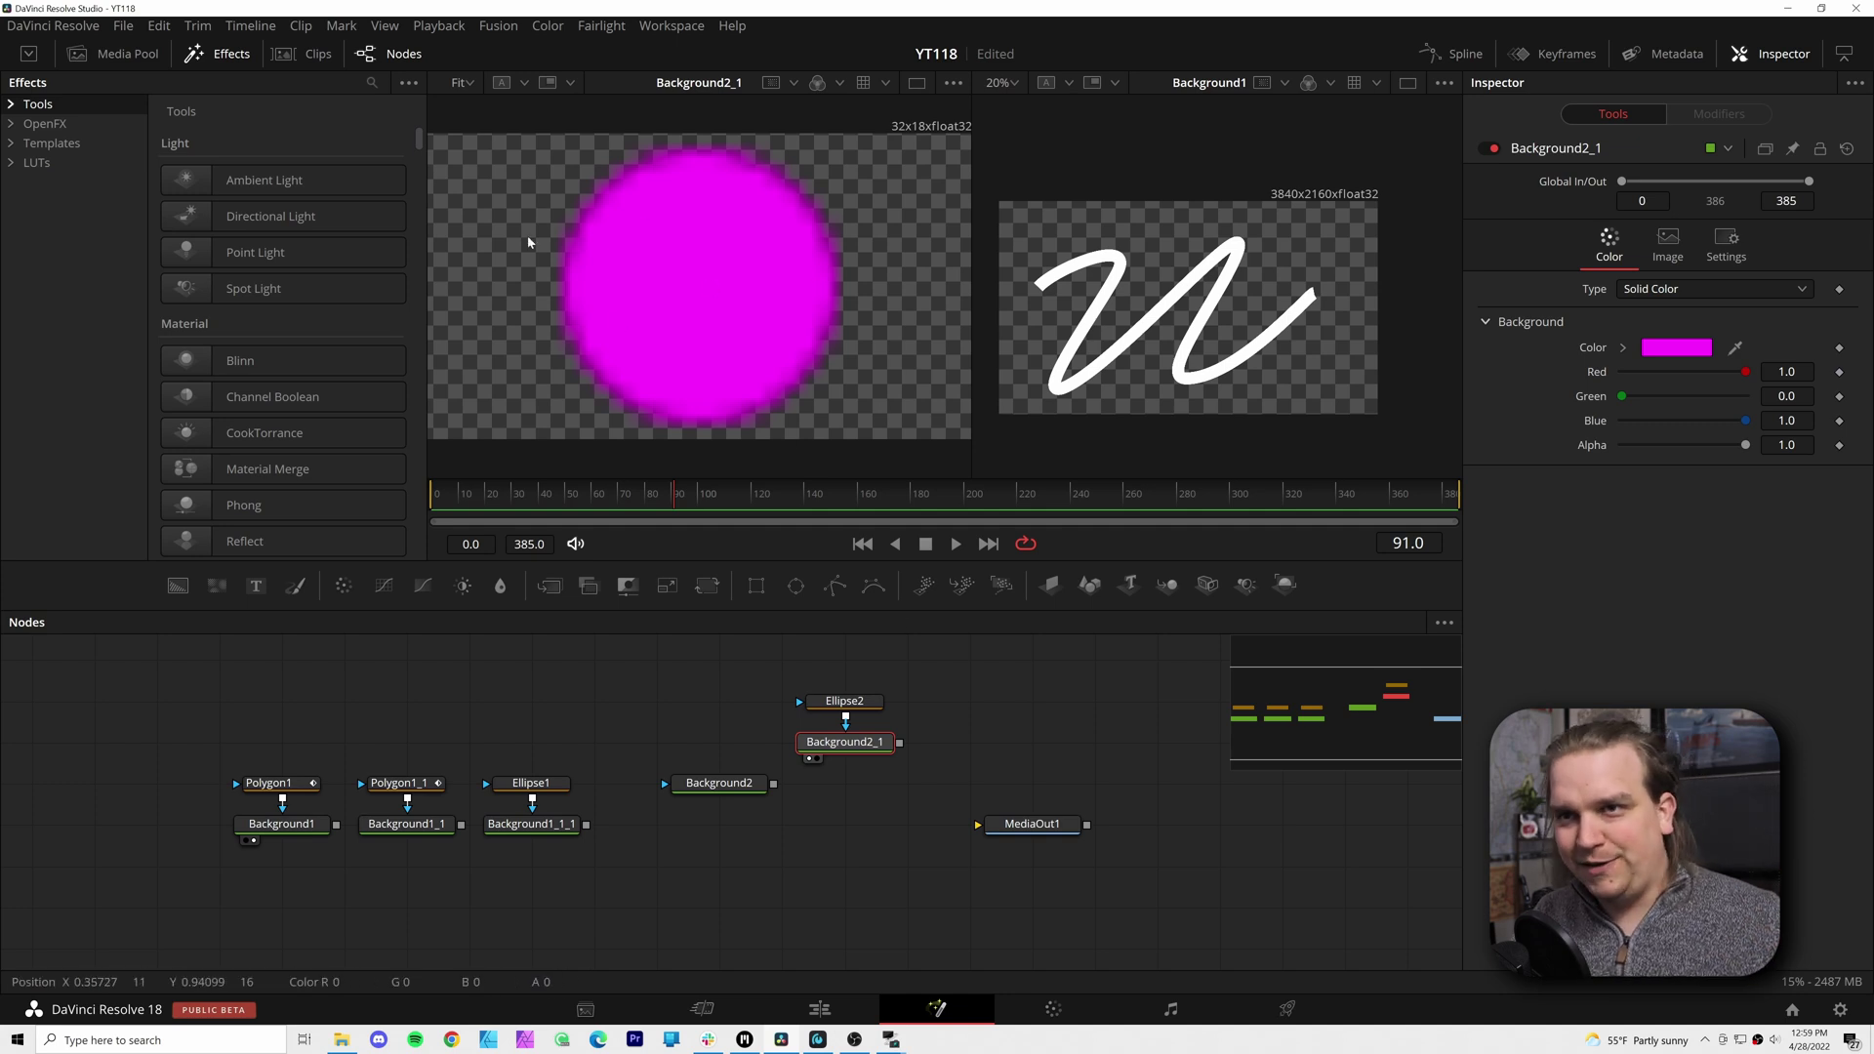
{"action": "left_click_drag", "start_coordinate": [928, 776], "coordinate": [828, 646]}
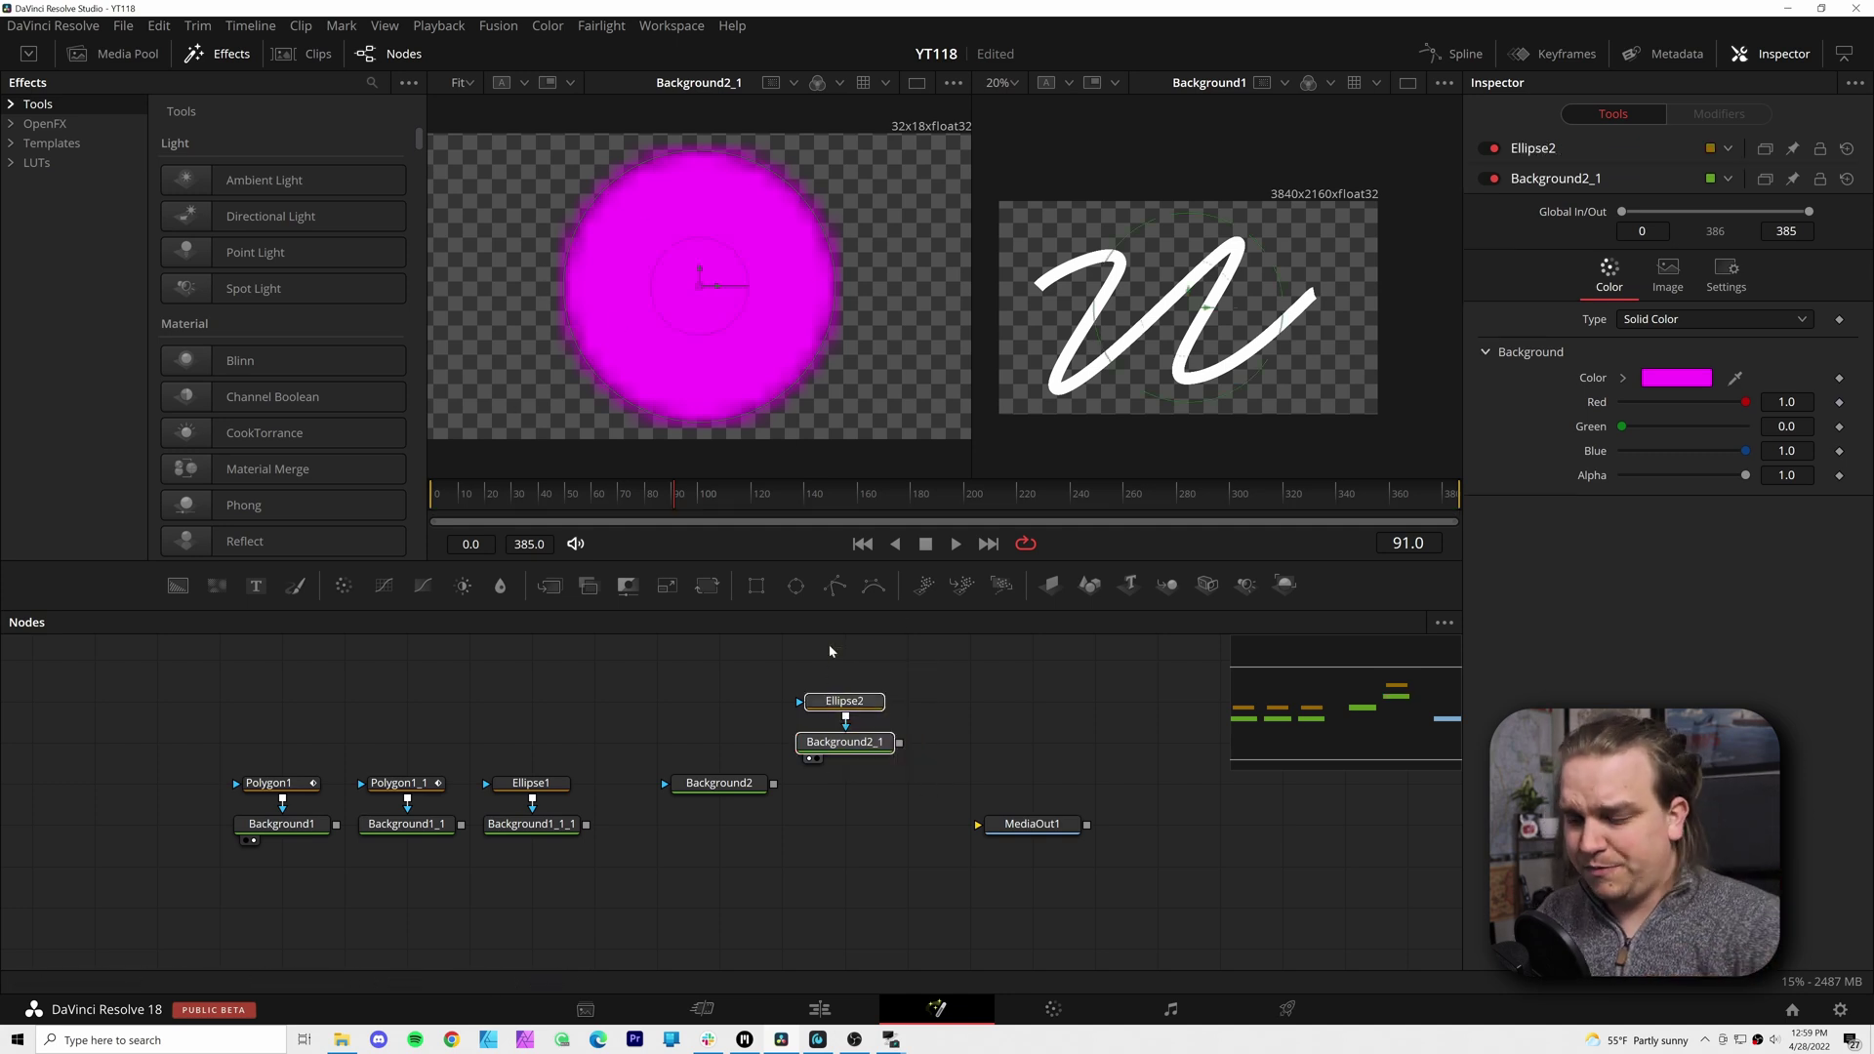
{"action": "key", "text": "Delete"}
View the 32x18 Background2 on the left with Show Pixel Grid and Snap to Pixel enabled
{"action": "left_click", "coordinate": [722, 782]}
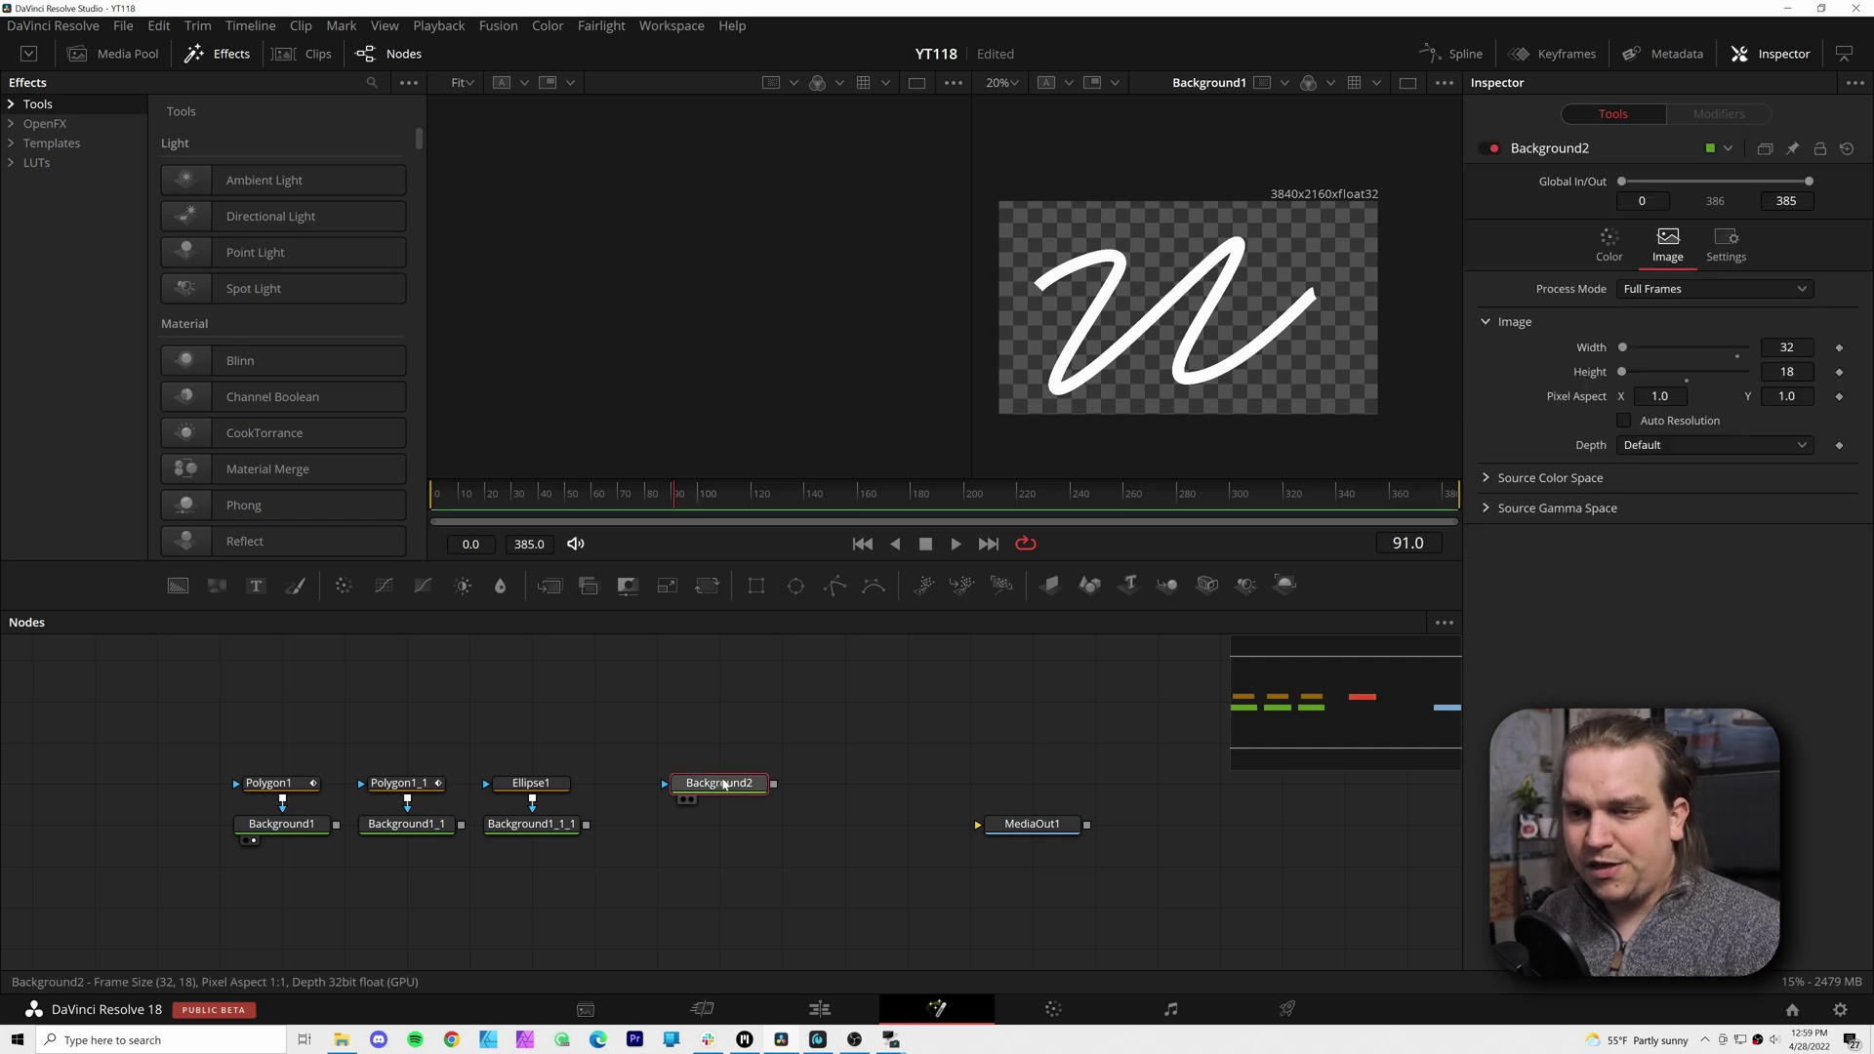
{"action": "key", "text": "1"}
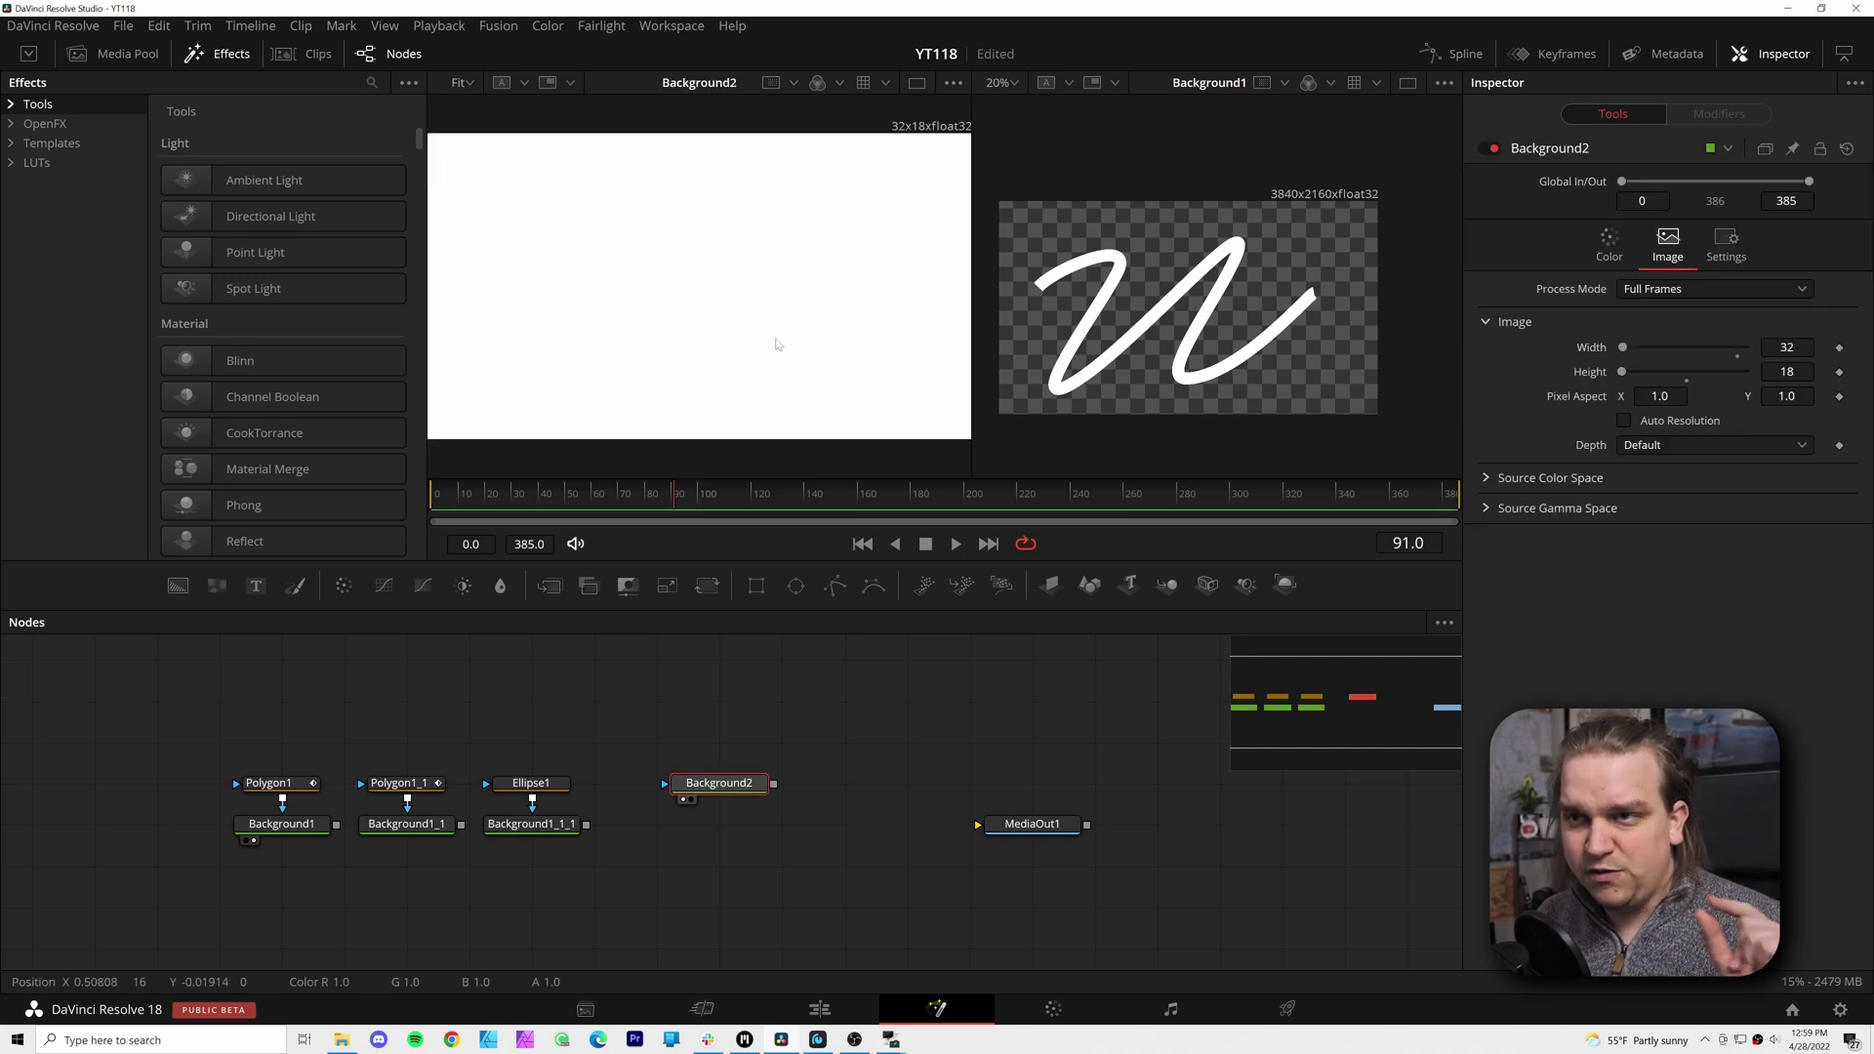
{"action": "right_click", "coordinate": [689, 330]}
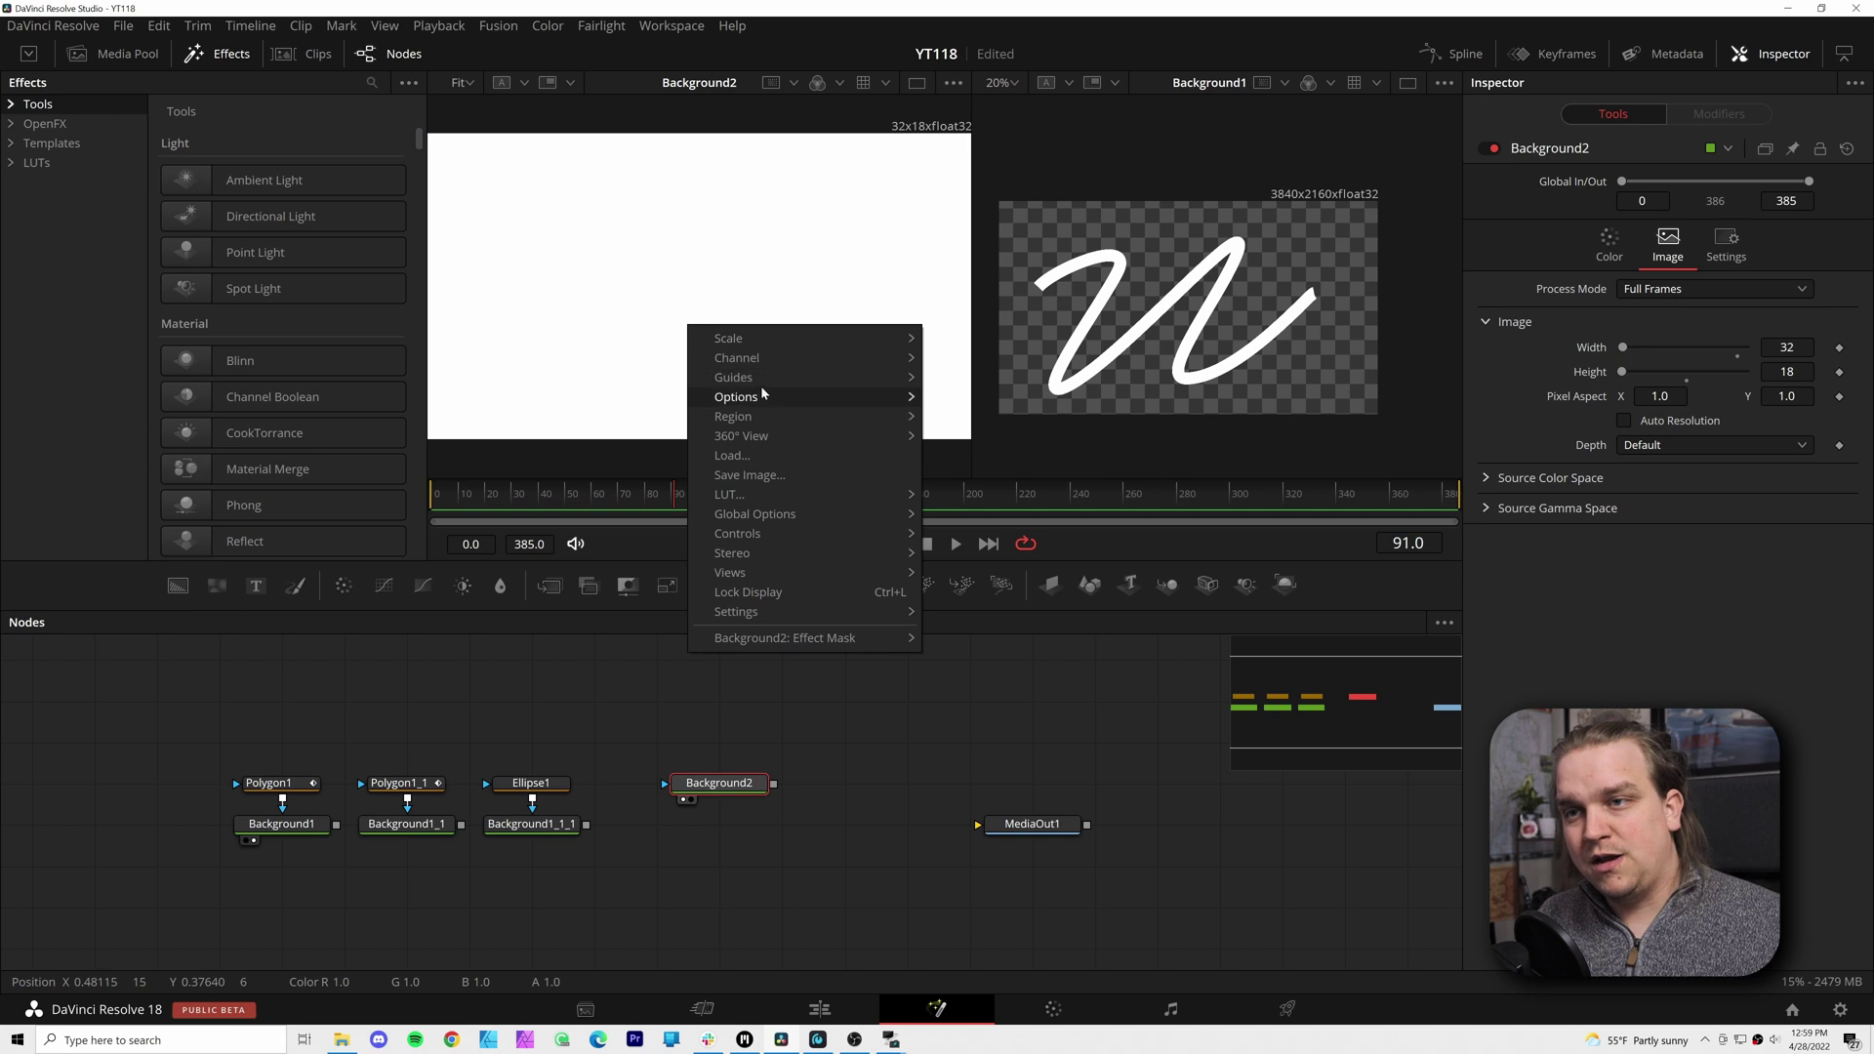
{"action": "left_click", "coordinate": [979, 532]}
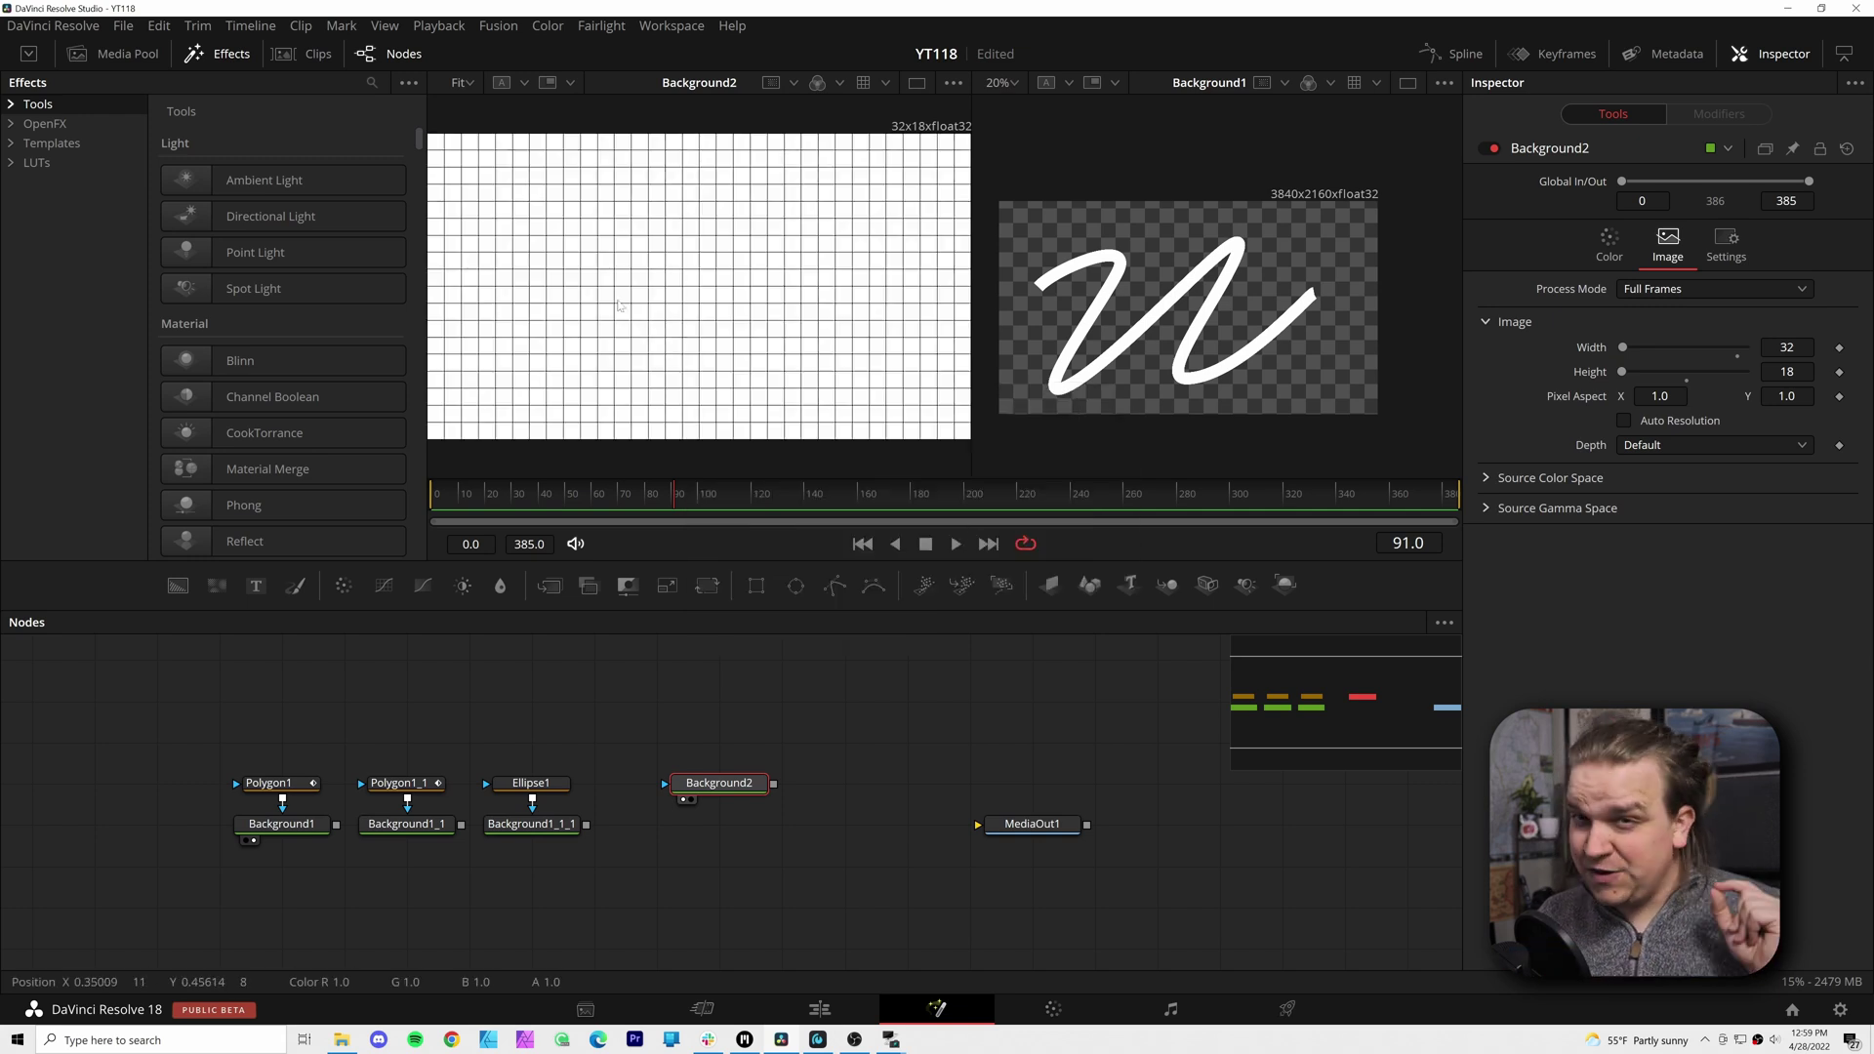
{"action": "right_click", "coordinate": [597, 325]}
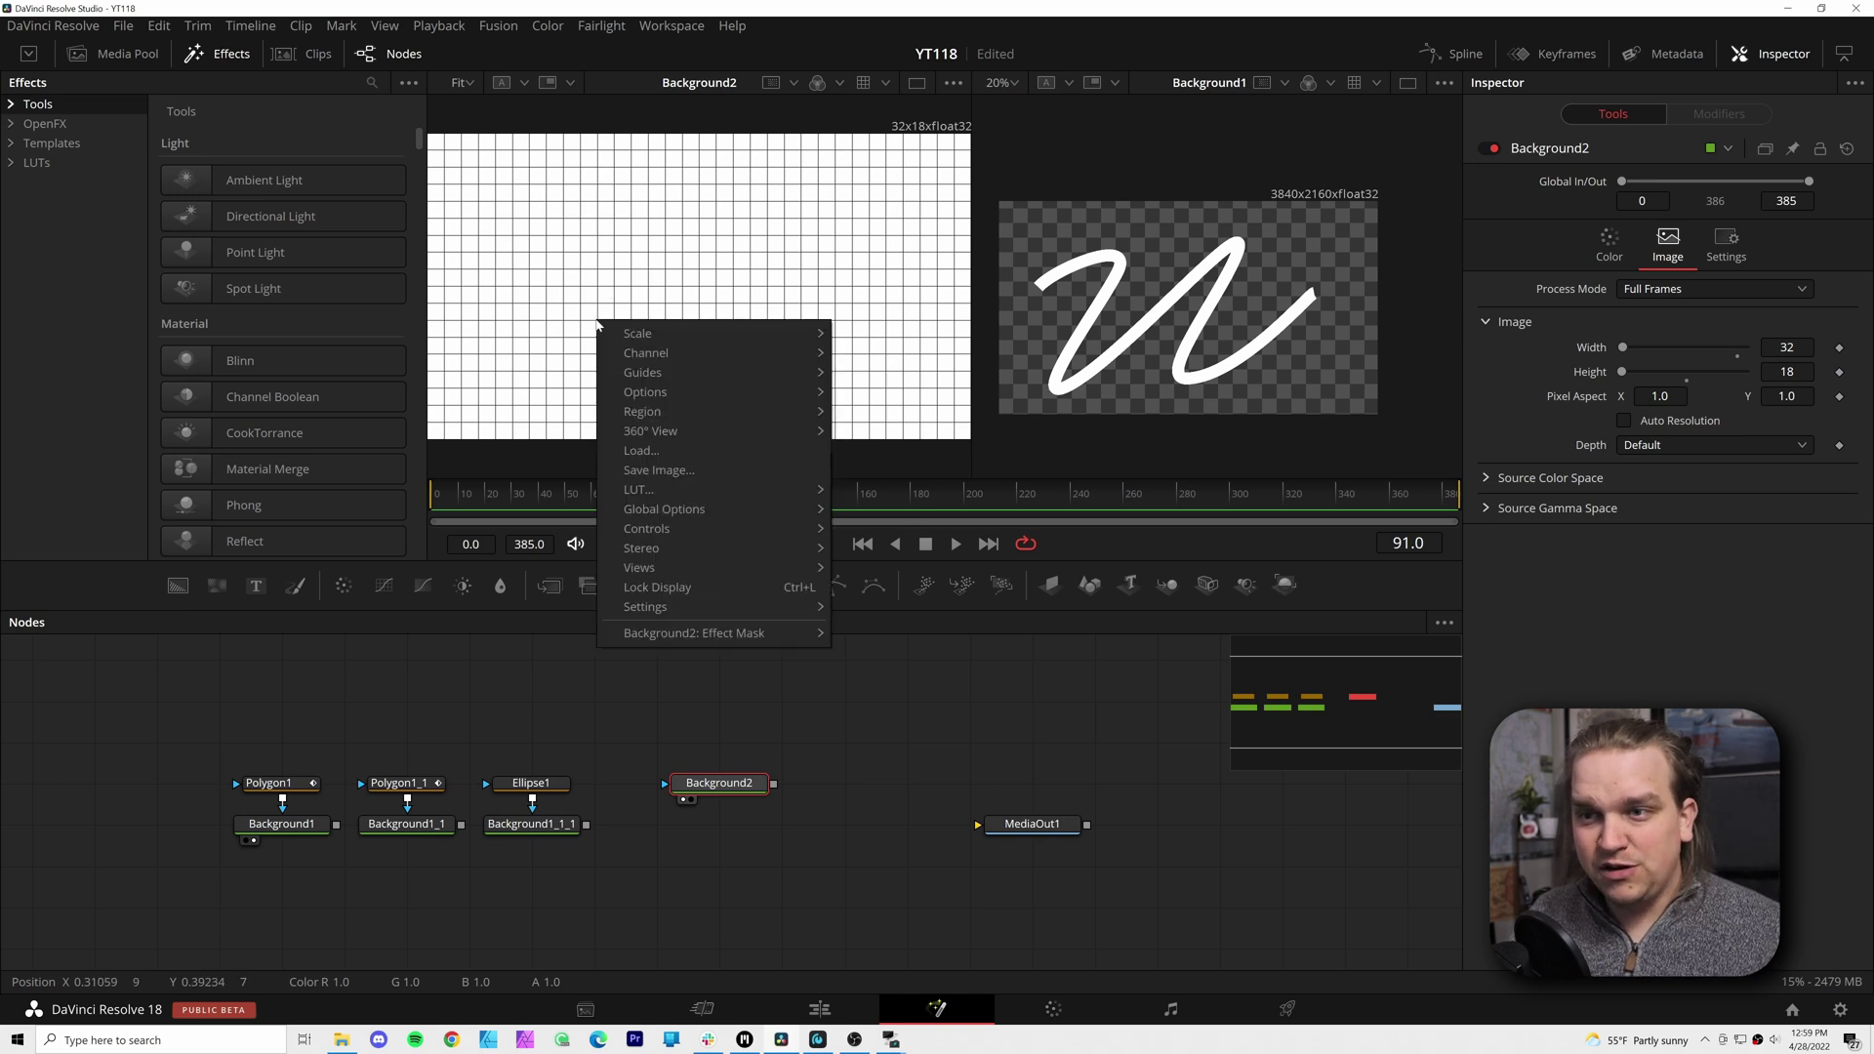
{"action": "mouse_move", "coordinate": [660, 529]}
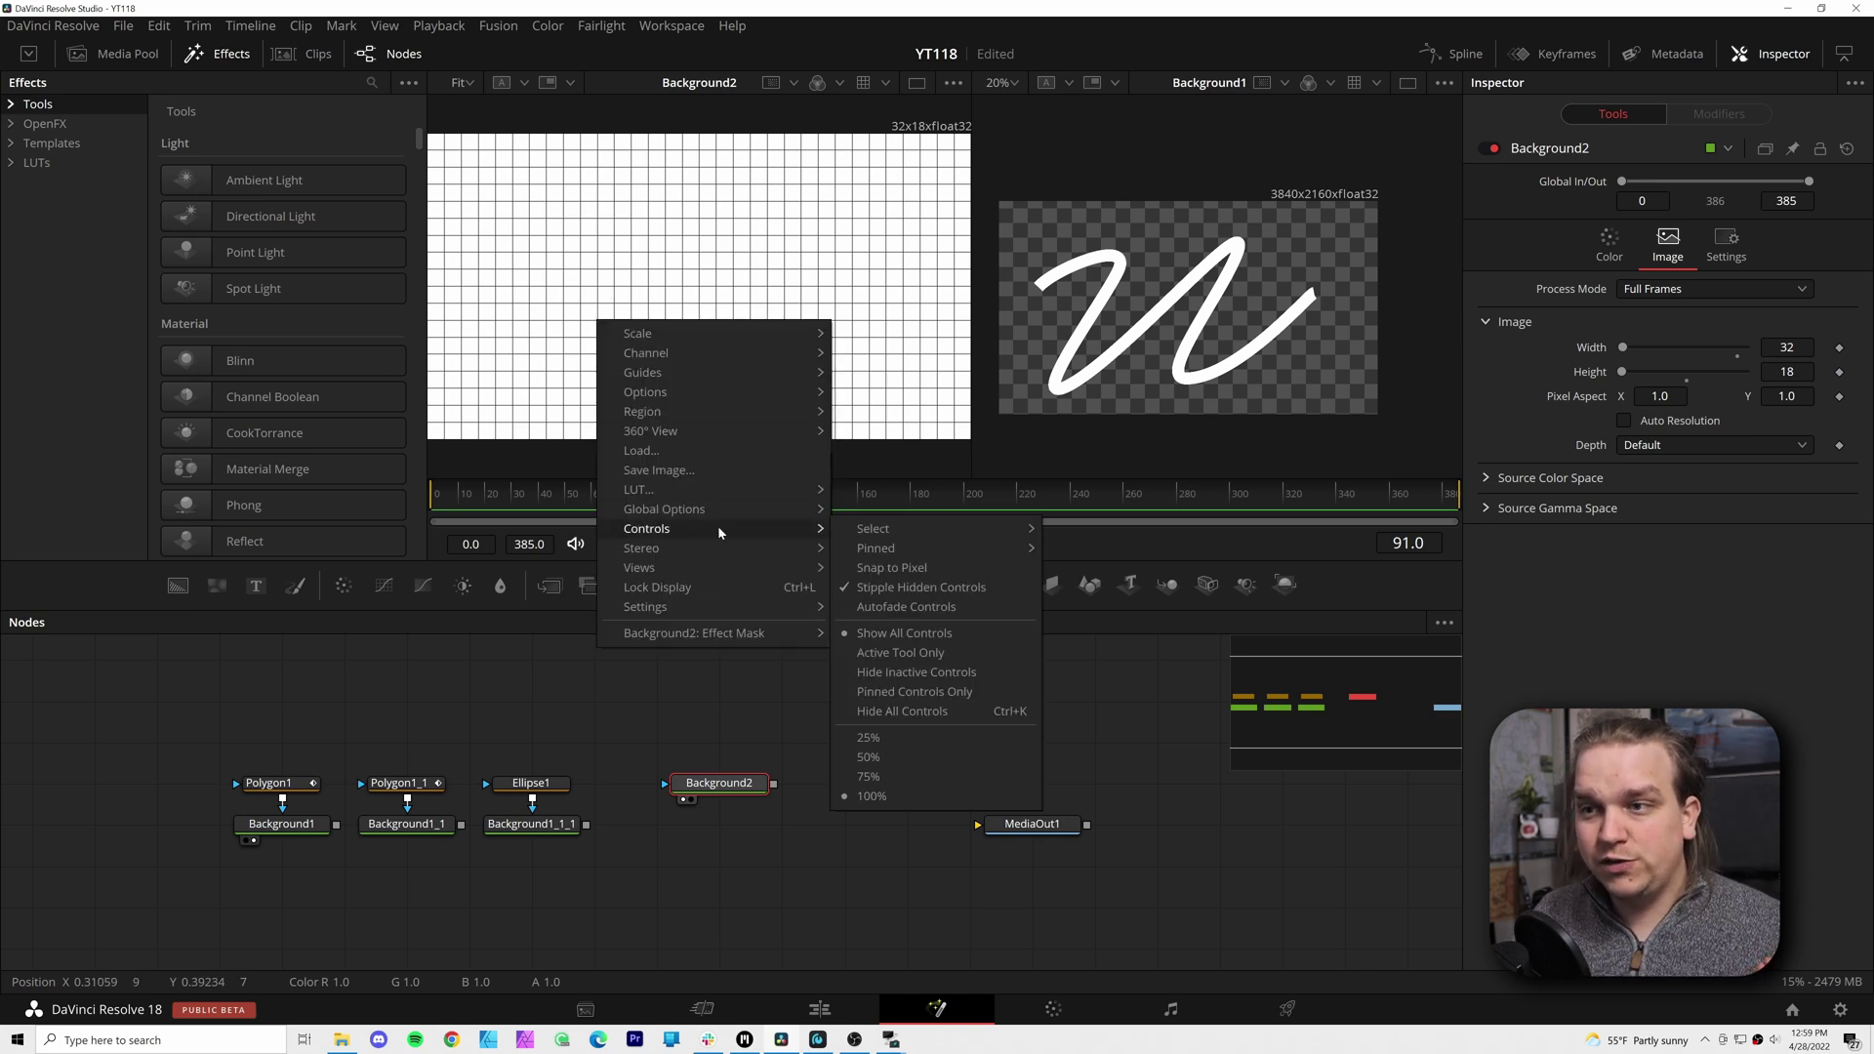
{"action": "left_click", "coordinate": [891, 568]}
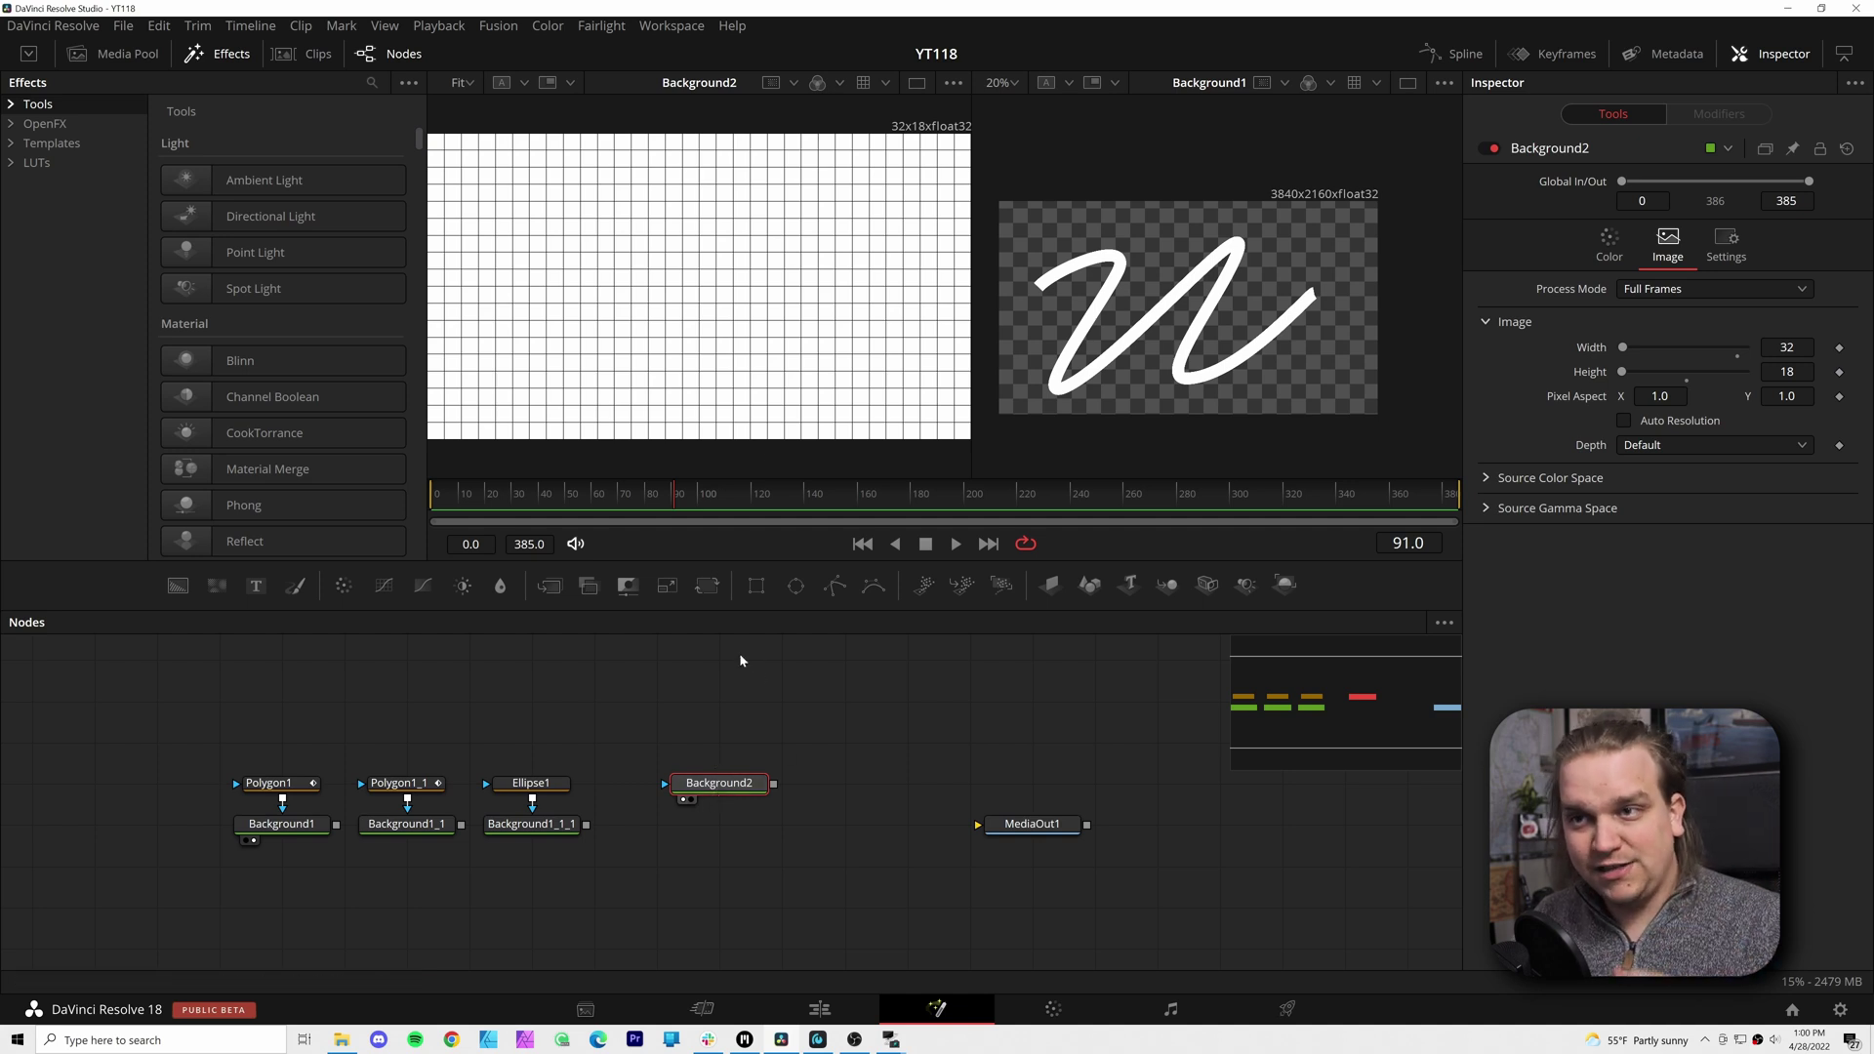
Select all of Polygon1's points and make them Linear, followed by an undo
{"action": "left_click", "coordinate": [269, 786]}
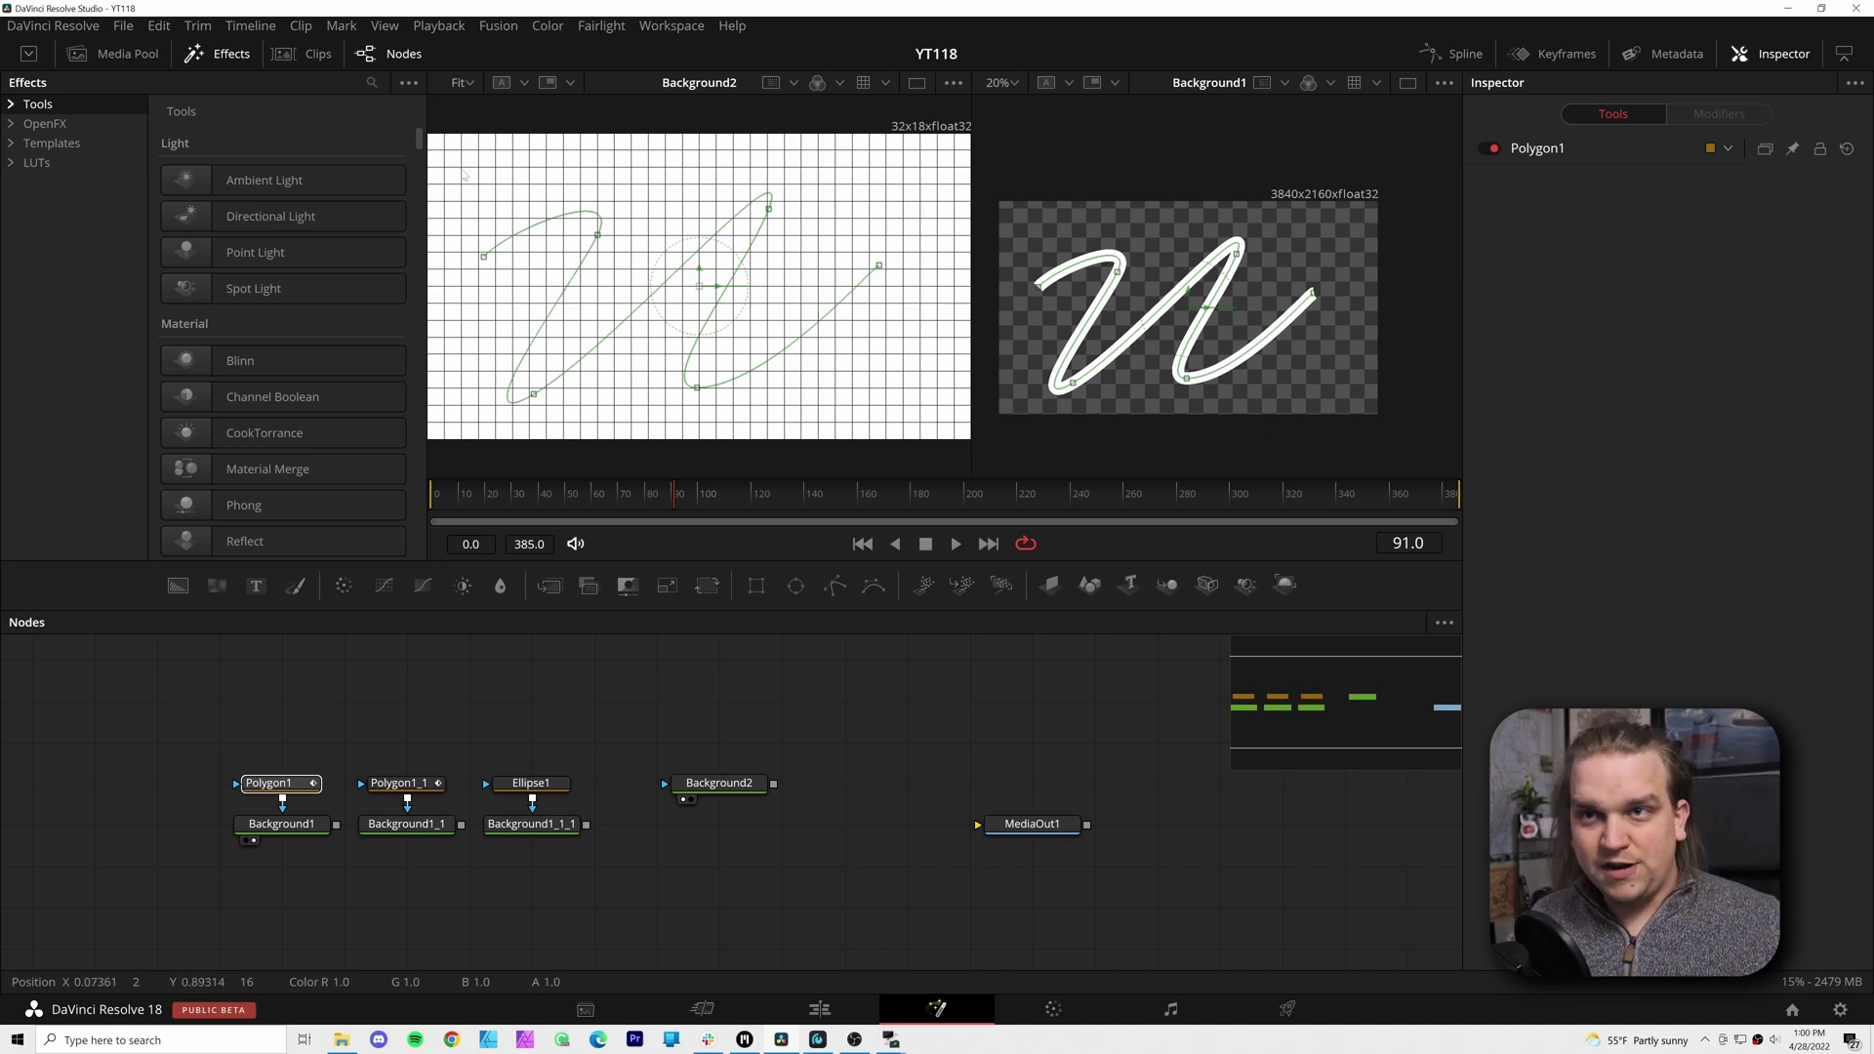
{"action": "left_click_drag", "start_coordinate": [464, 175], "coordinate": [940, 475]}
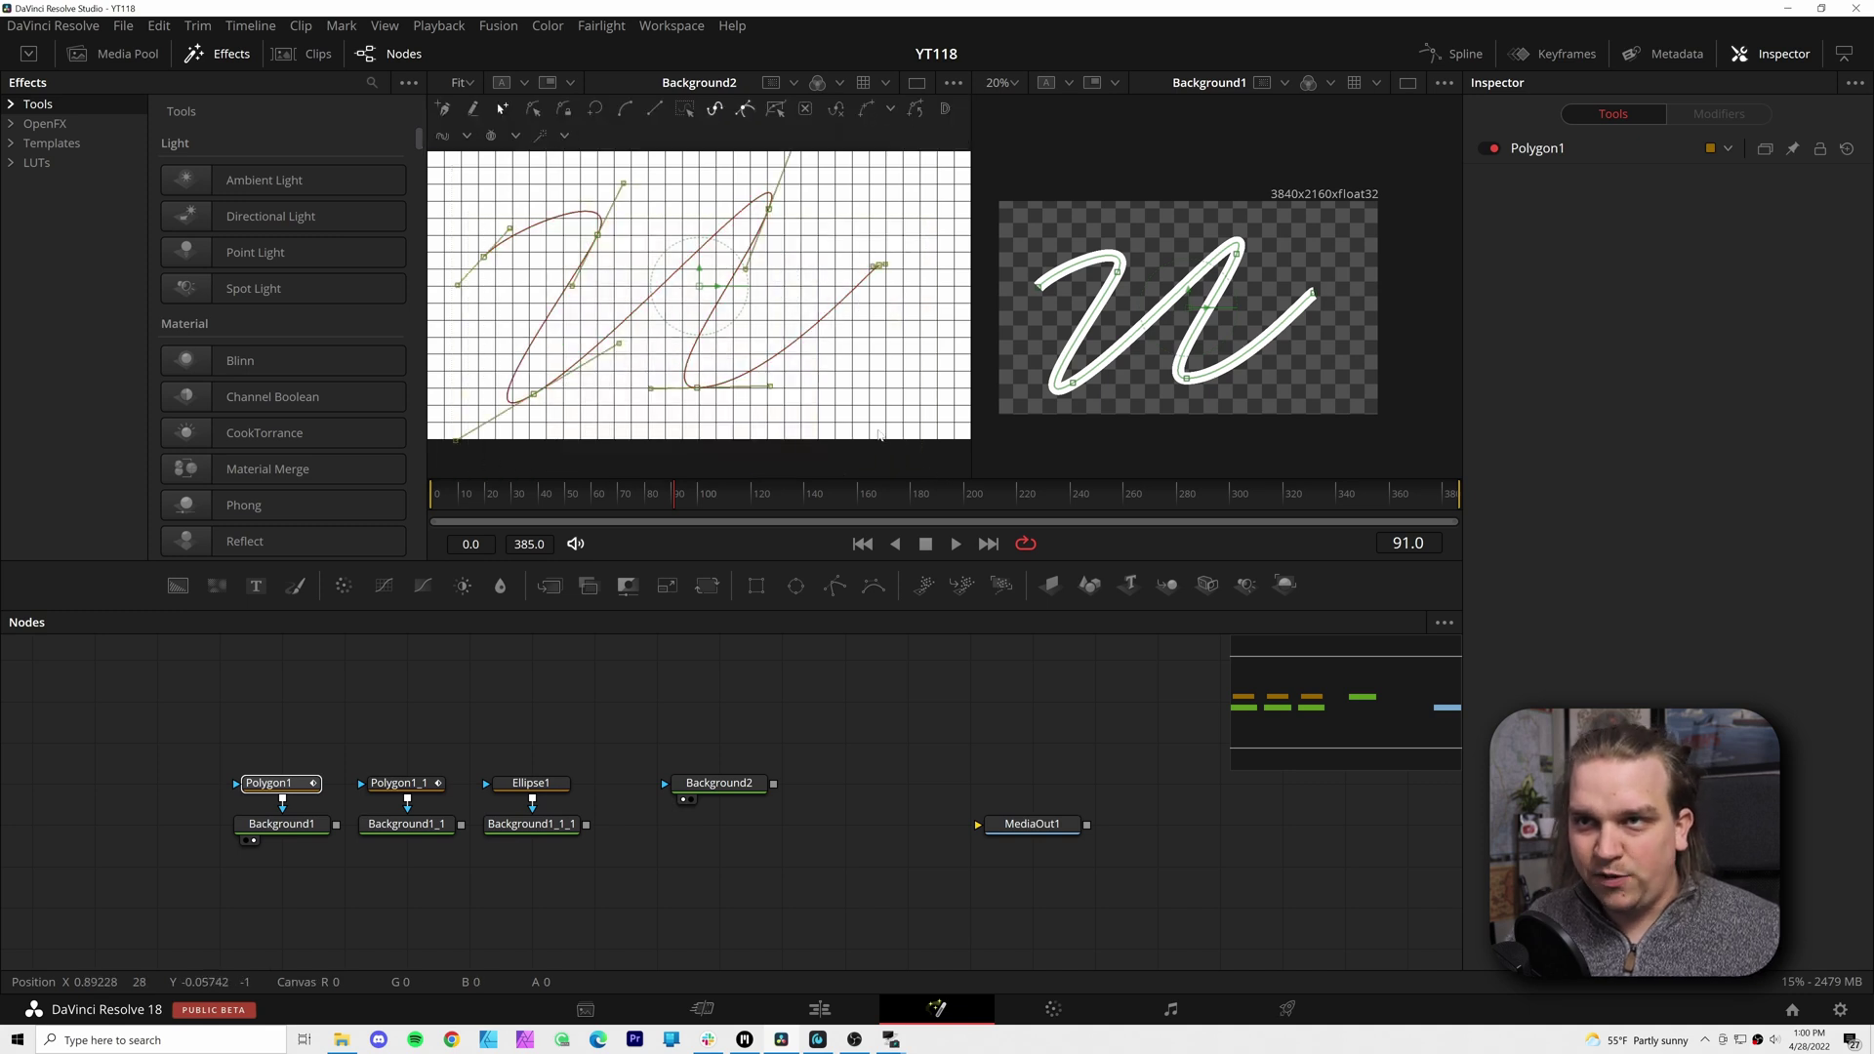
{"action": "left_click", "coordinate": [652, 115]}
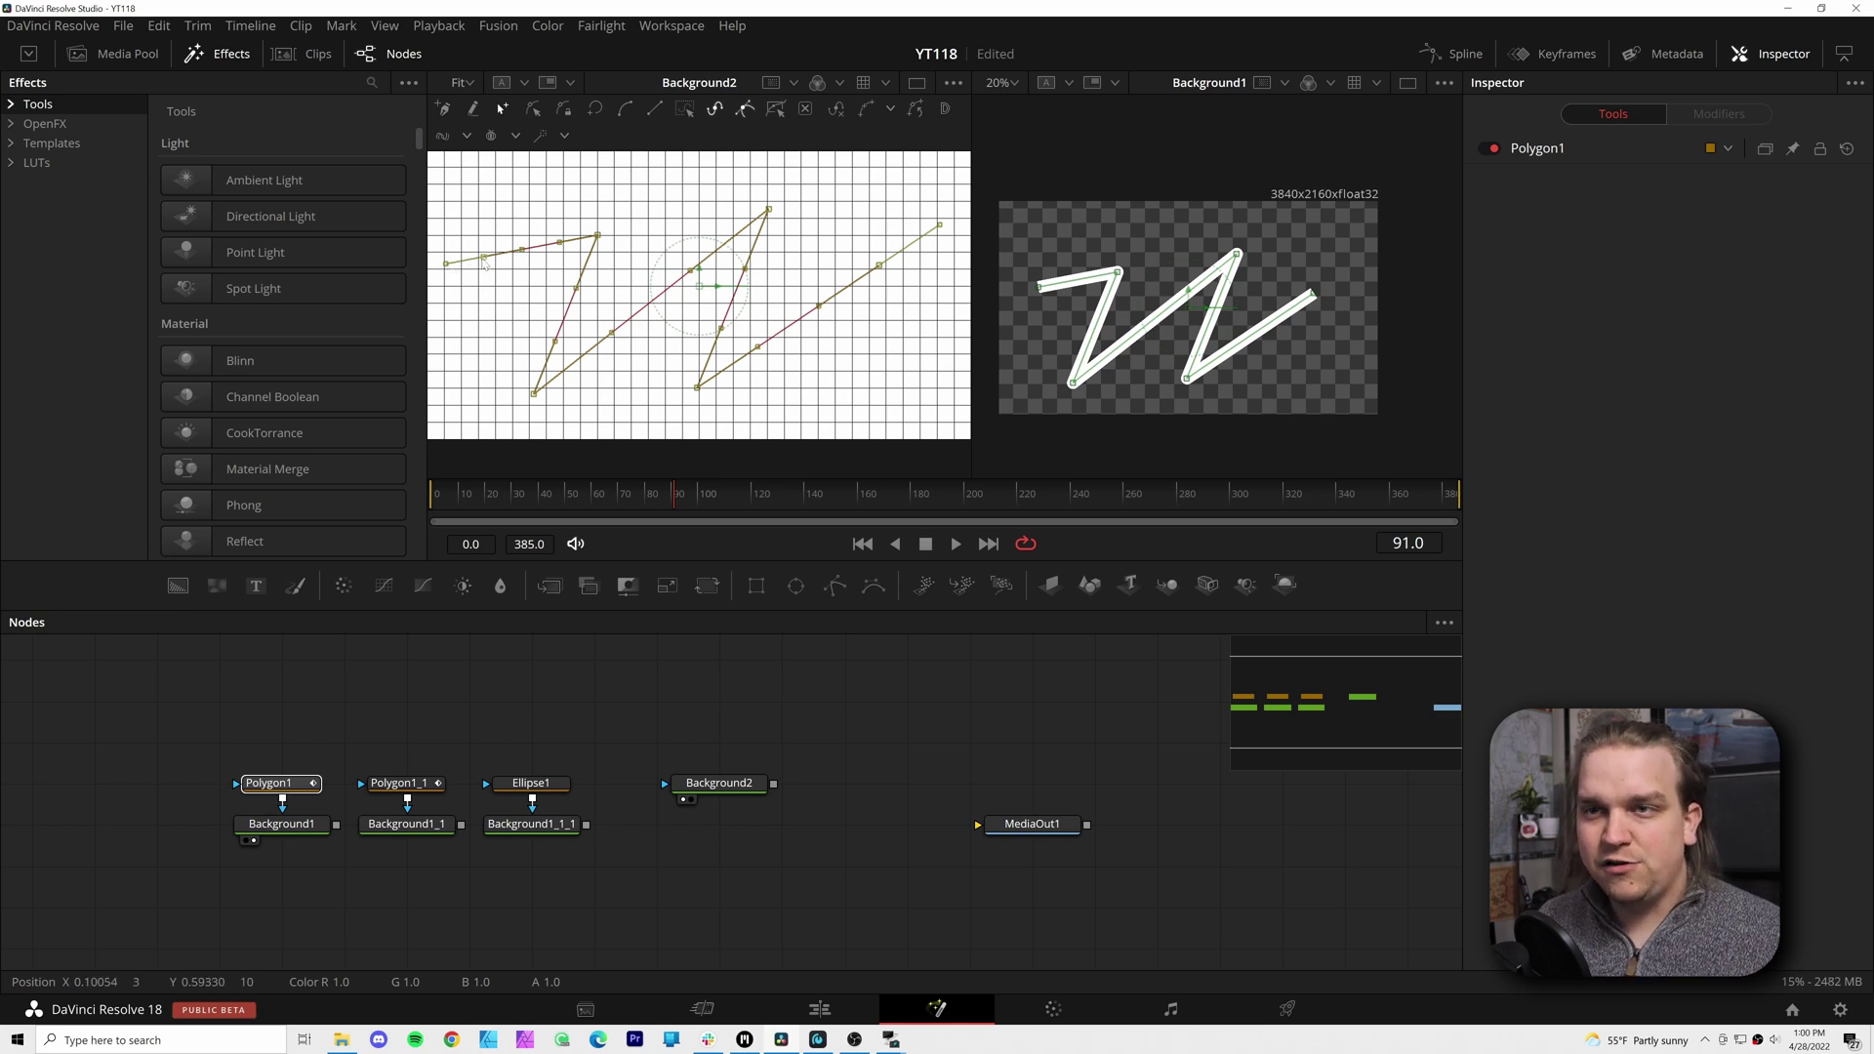
{"action": "key", "text": "ctrl+z"}
{"action": "key", "text": "ctrl+z"}
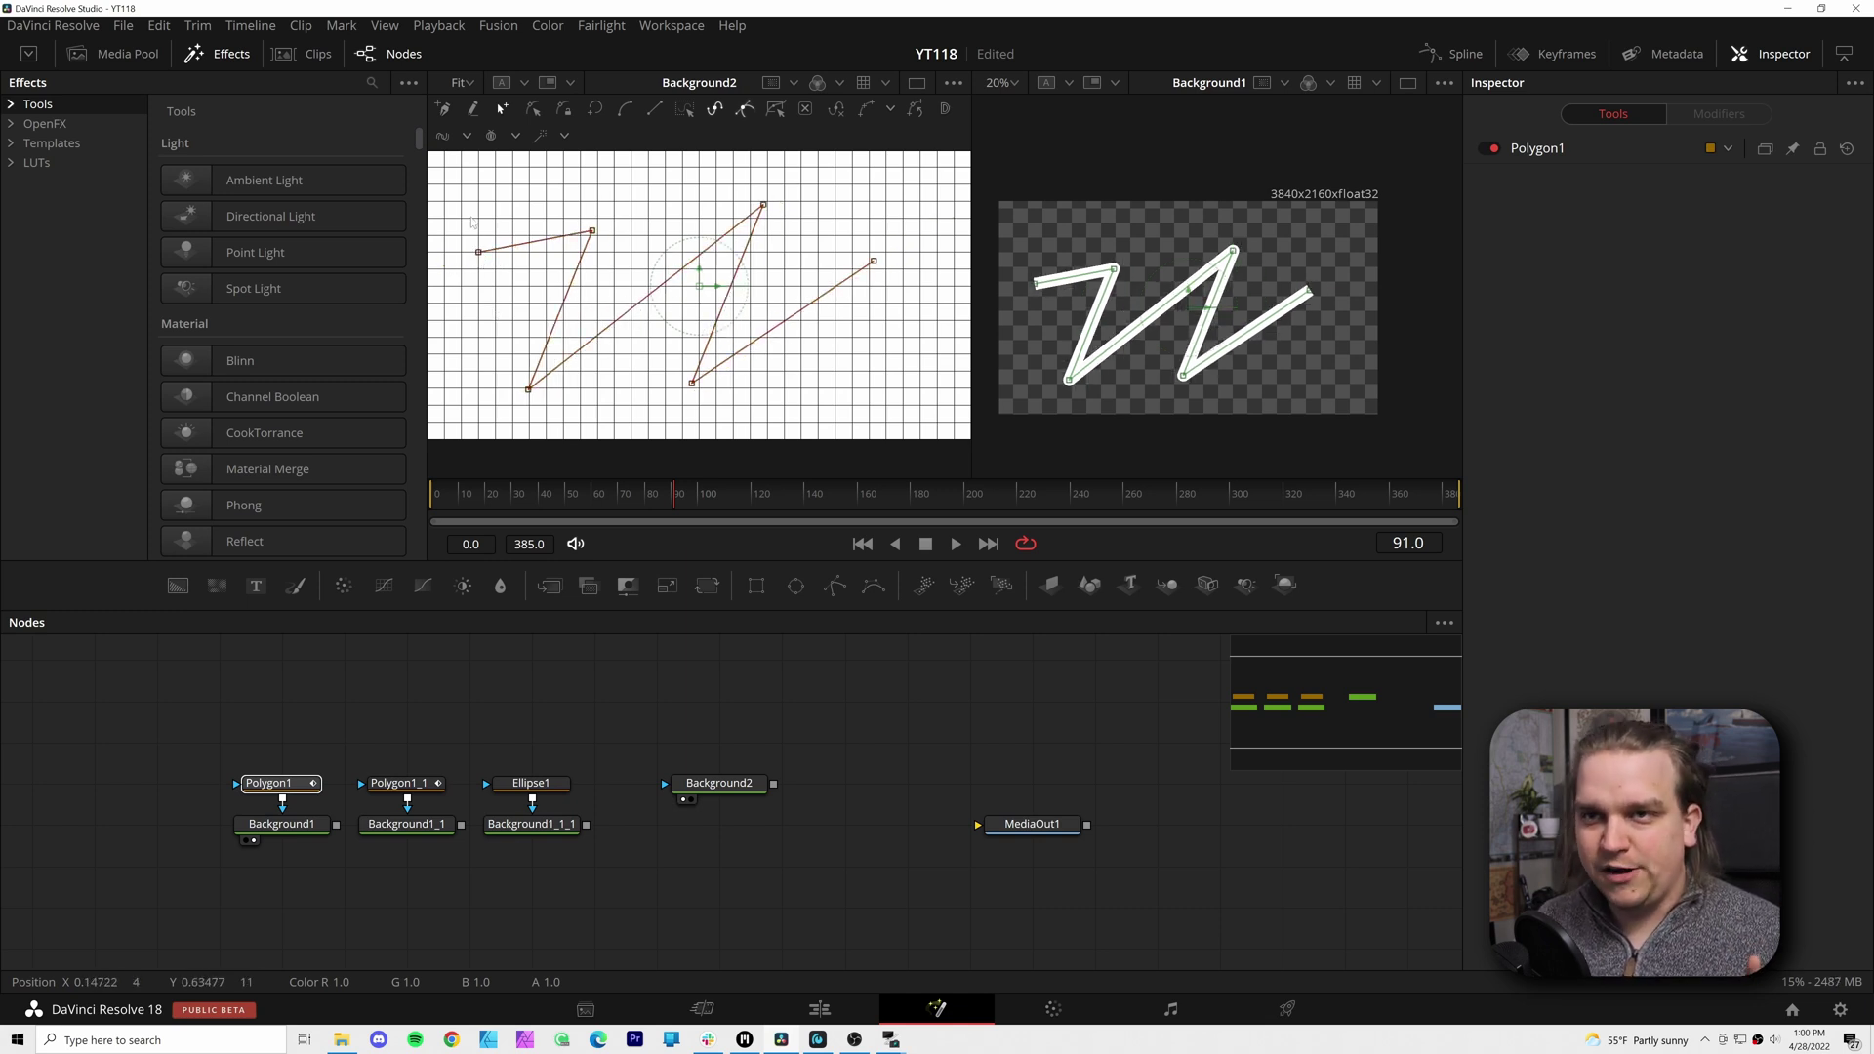
Move the line's left end and first corners into square horizontal and vertical steps
{"action": "left_click", "coordinate": [478, 251]}
{"action": "mouse_move", "coordinate": [481, 257]}
{"action": "left_mouse_down"}
{"action": "mouse_move", "coordinate": [493, 305]}
{"action": "mouse_move", "coordinate": [492, 234]}
{"action": "mouse_move", "coordinate": [470, 200]}
{"action": "mouse_move", "coordinate": [473, 216]}
{"action": "mouse_move", "coordinate": [435, 205]}
{"action": "left_mouse_up"}
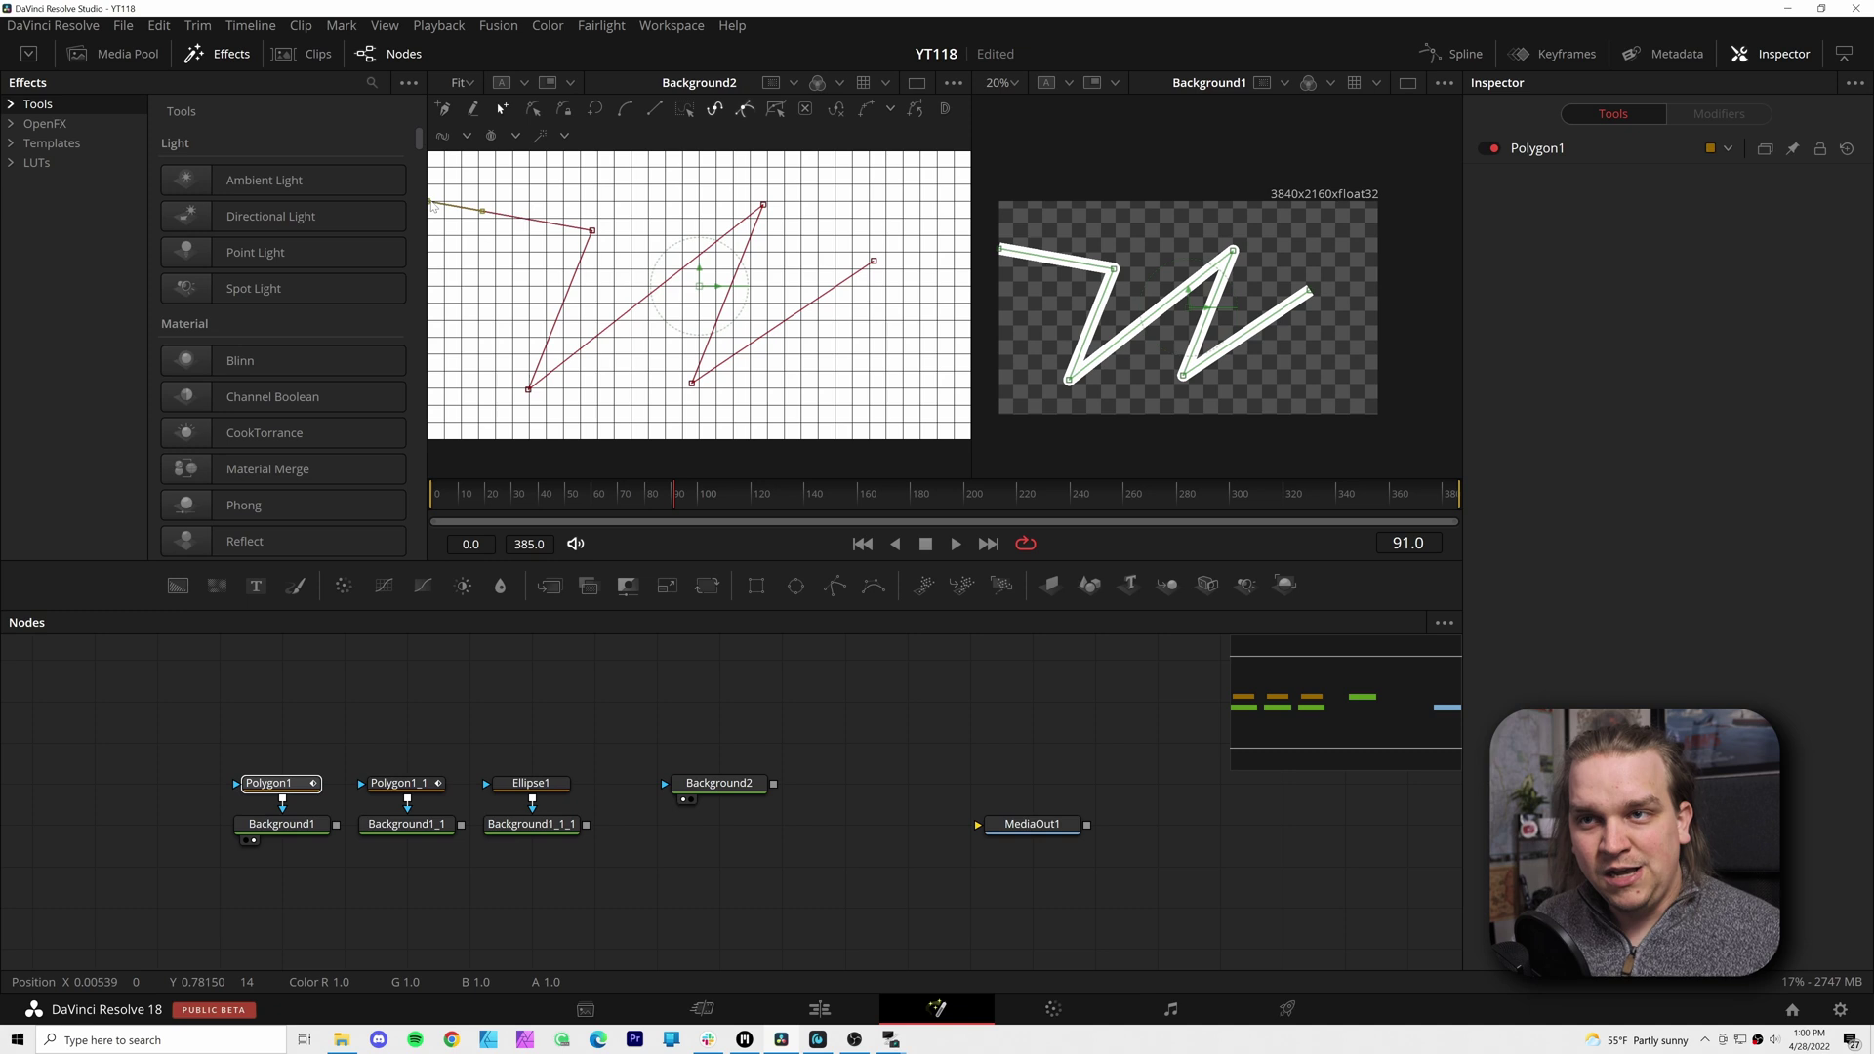
{"action": "left_click_drag", "start_coordinate": [592, 230], "coordinate": [528, 204]}
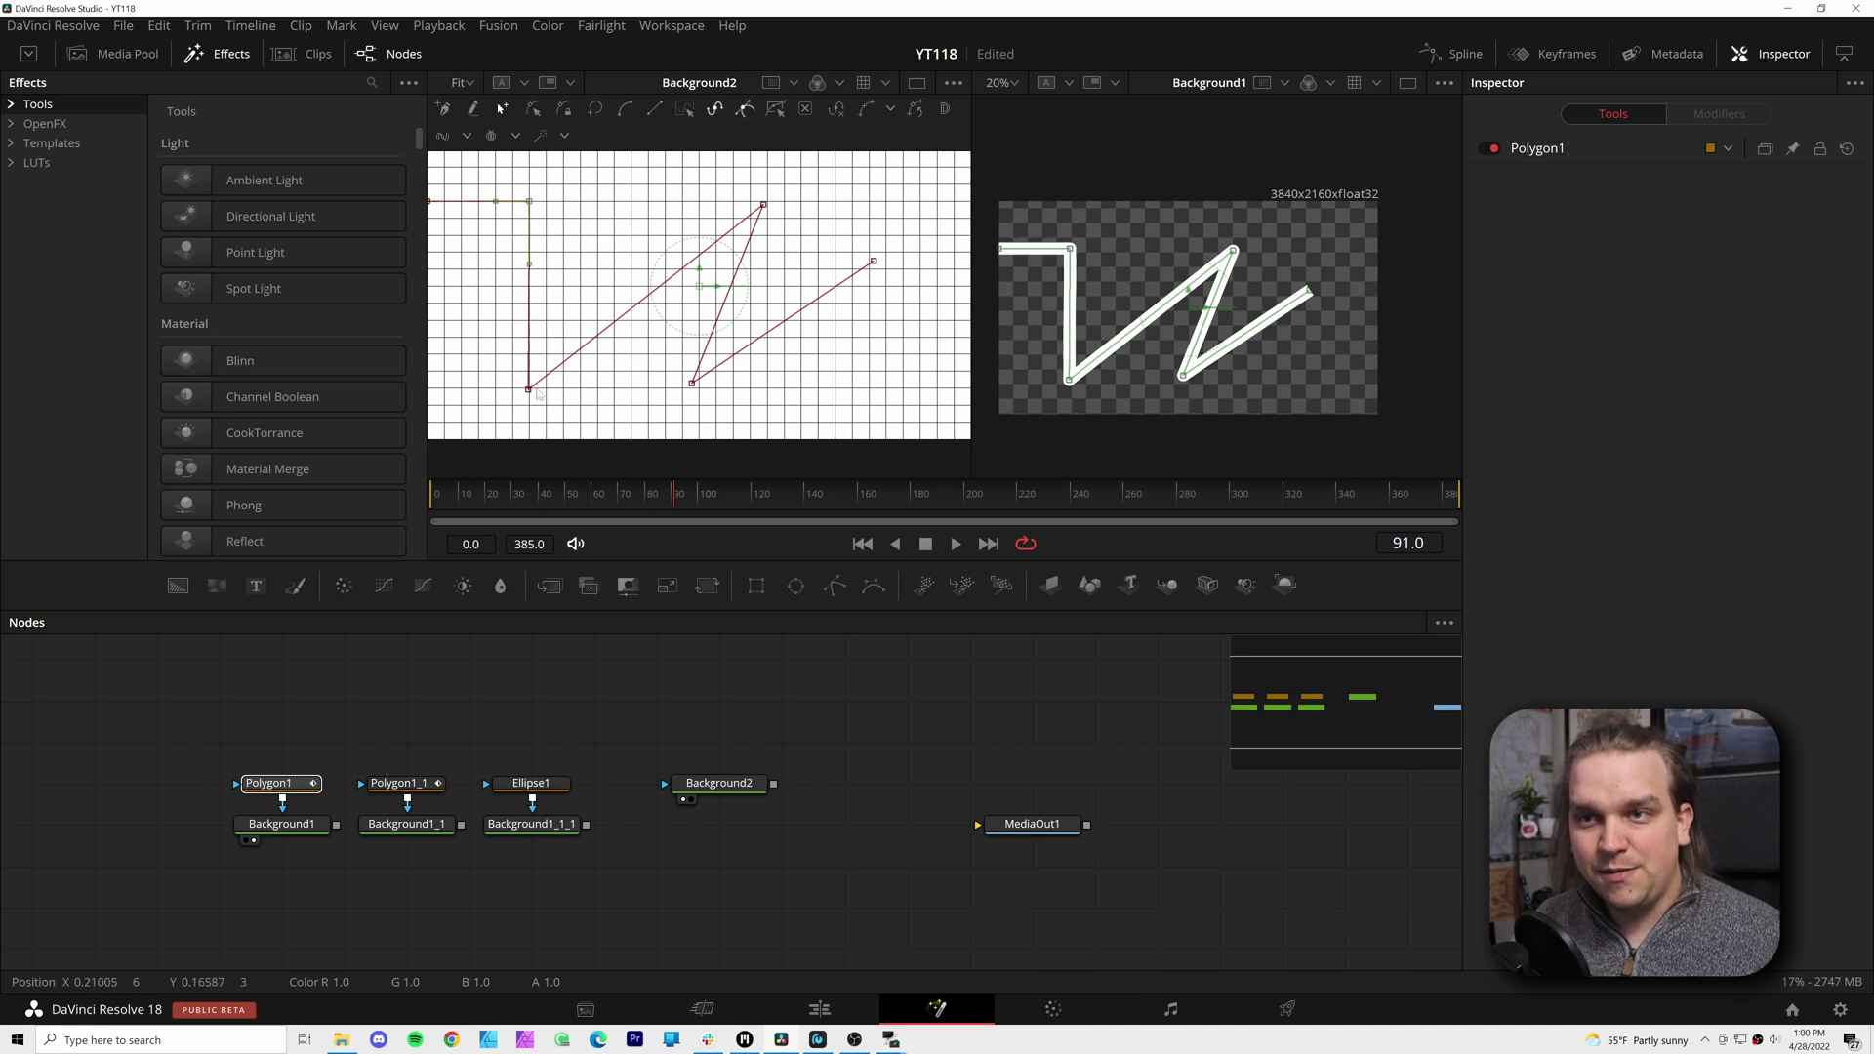
{"action": "left_click_drag", "start_coordinate": [536, 389], "coordinate": [533, 354]}
{"action": "left_click_drag", "start_coordinate": [763, 205], "coordinate": [586, 357]}
{"action": "mouse_move", "coordinate": [689, 387]}
{"action": "left_mouse_down"}
{"action": "mouse_move", "coordinate": [620, 283]}
{"action": "mouse_move", "coordinate": [598, 292]}
{"action": "mouse_move", "coordinate": [583, 271]}
{"action": "left_mouse_up"}
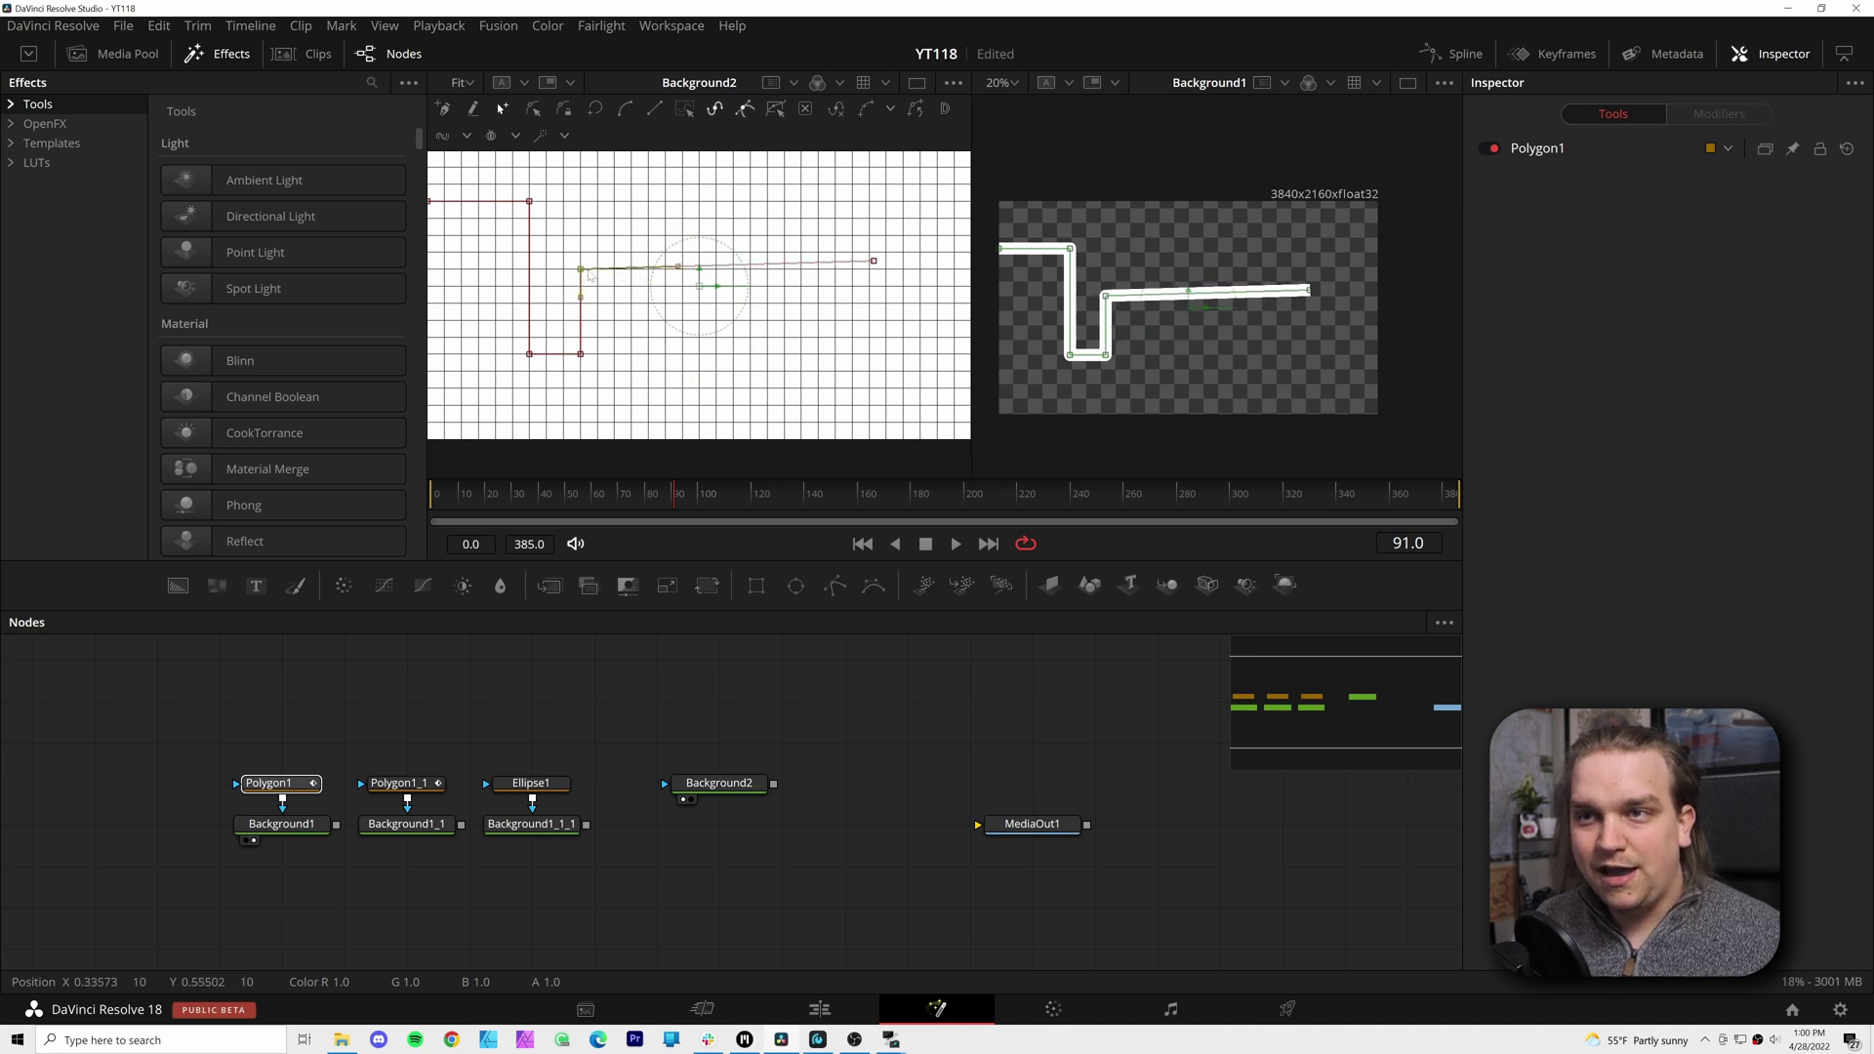
Add a point on the top run and drag points into steps ending at the right edge
{"action": "left_click", "coordinate": [716, 269]}
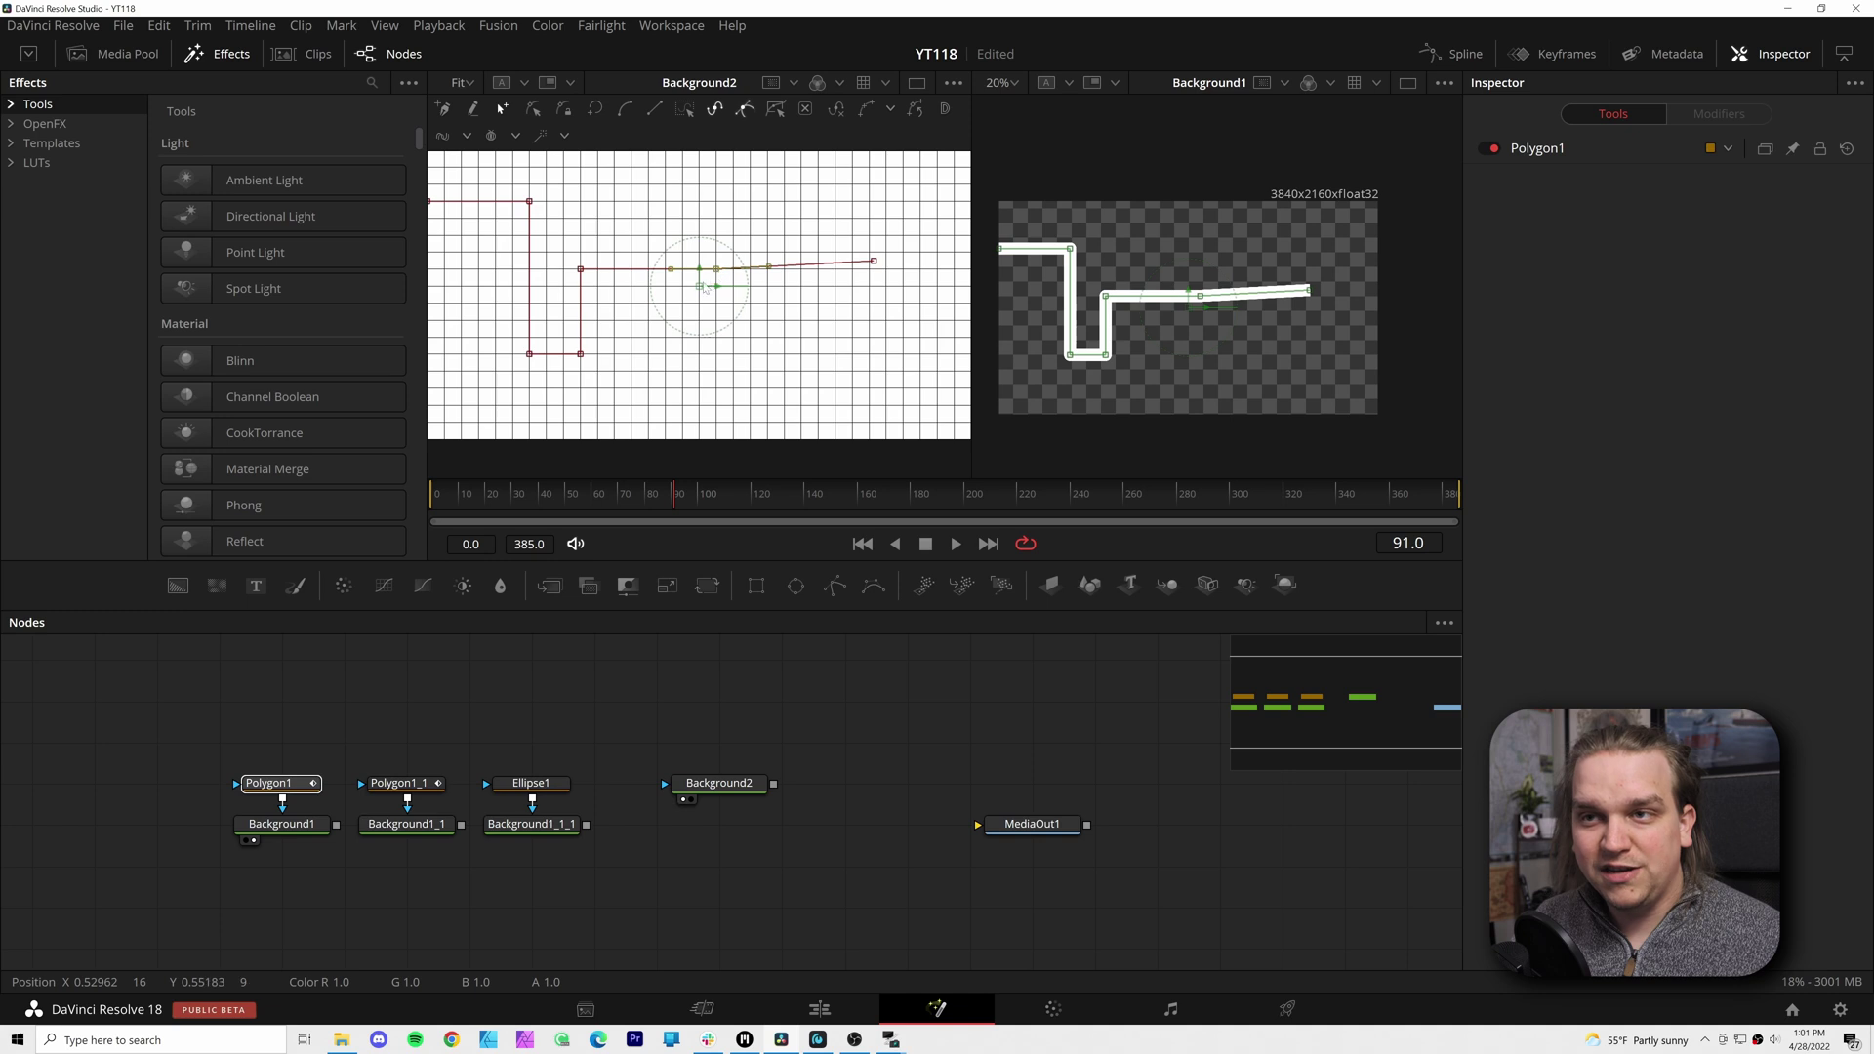
{"action": "mouse_move", "coordinate": [702, 286]}
{"action": "left_mouse_down"}
{"action": "mouse_move", "coordinate": [652, 280]}
{"action": "mouse_move", "coordinate": [671, 293]}
{"action": "mouse_move", "coordinate": [621, 395]}
{"action": "mouse_move", "coordinate": [648, 404]}
{"action": "left_mouse_up"}
{"action": "left_click_drag", "start_coordinate": [737, 362], "coordinate": [701, 405]}
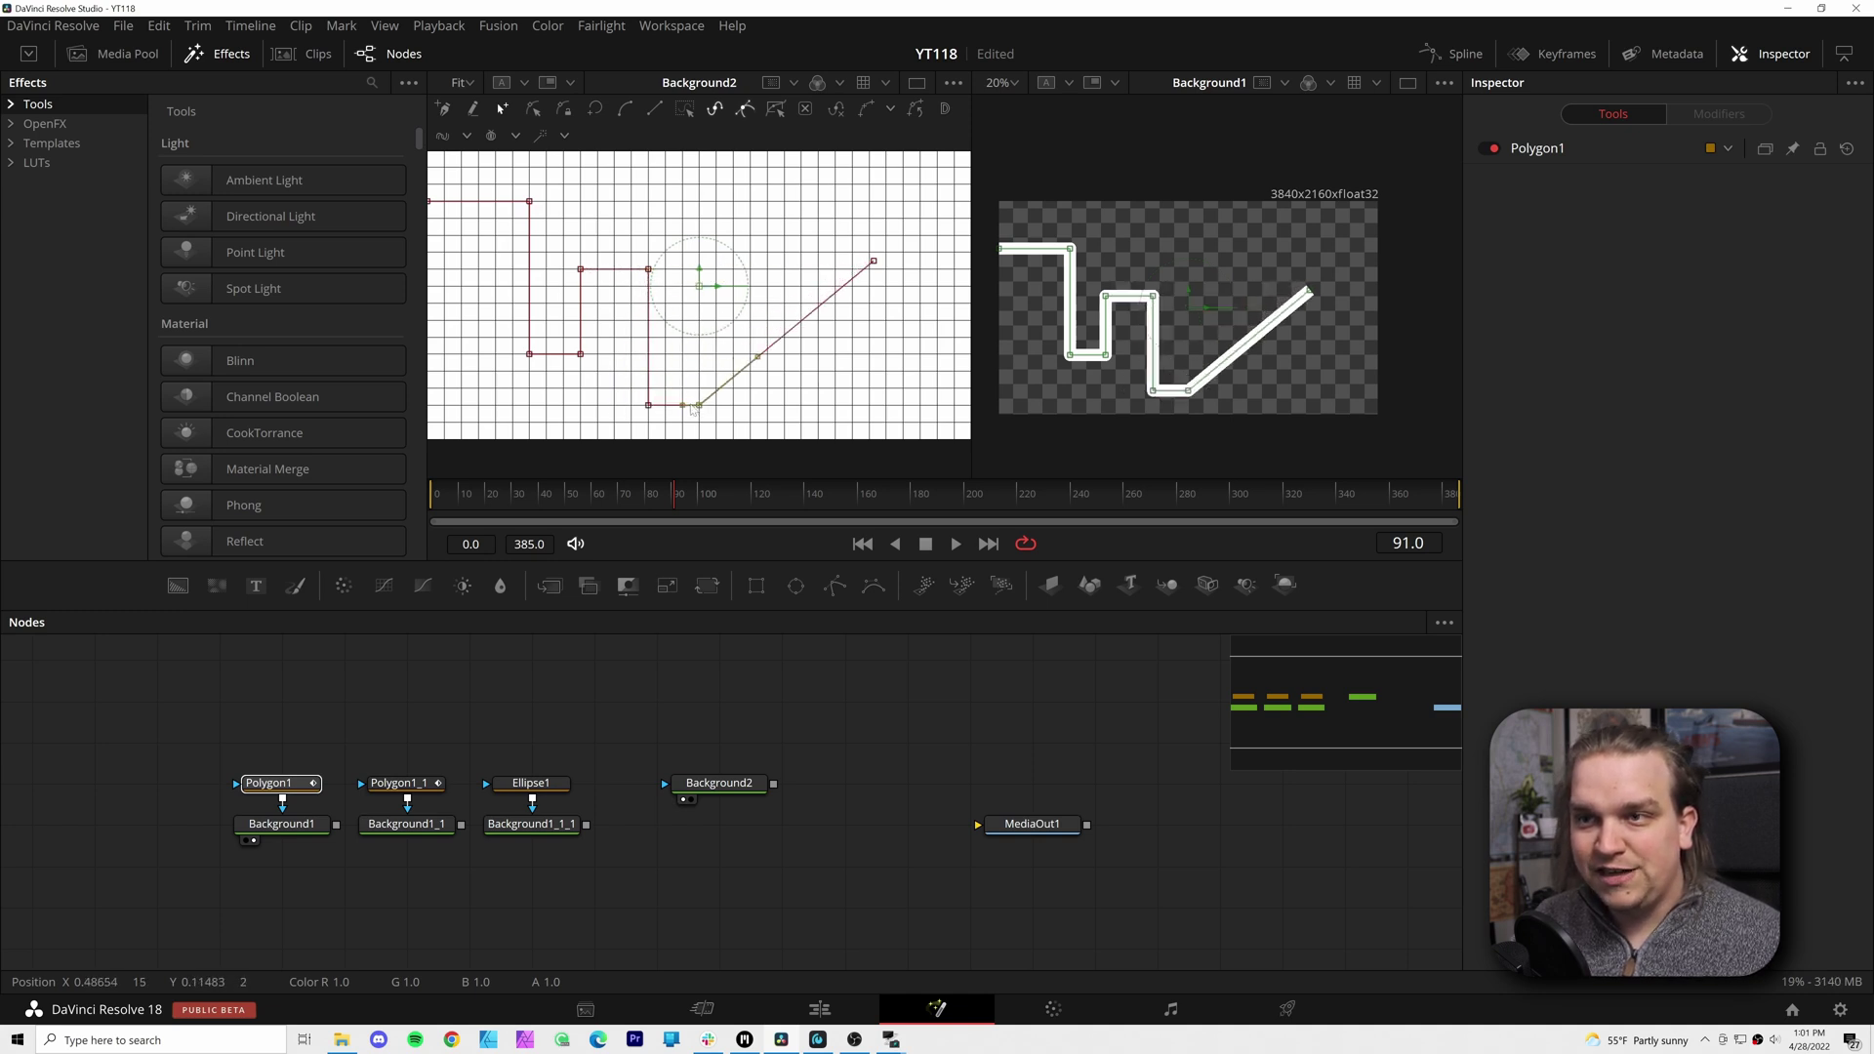
{"action": "mouse_move", "coordinate": [766, 344]}
{"action": "left_mouse_down"}
{"action": "mouse_move", "coordinate": [713, 213]}
{"action": "mouse_move", "coordinate": [686, 200]}
{"action": "mouse_move", "coordinate": [801, 201]}
{"action": "mouse_move", "coordinate": [850, 241]}
{"action": "mouse_move", "coordinate": [797, 365]}
{"action": "left_mouse_up"}
{"action": "left_click_drag", "start_coordinate": [874, 265], "coordinate": [972, 353]}
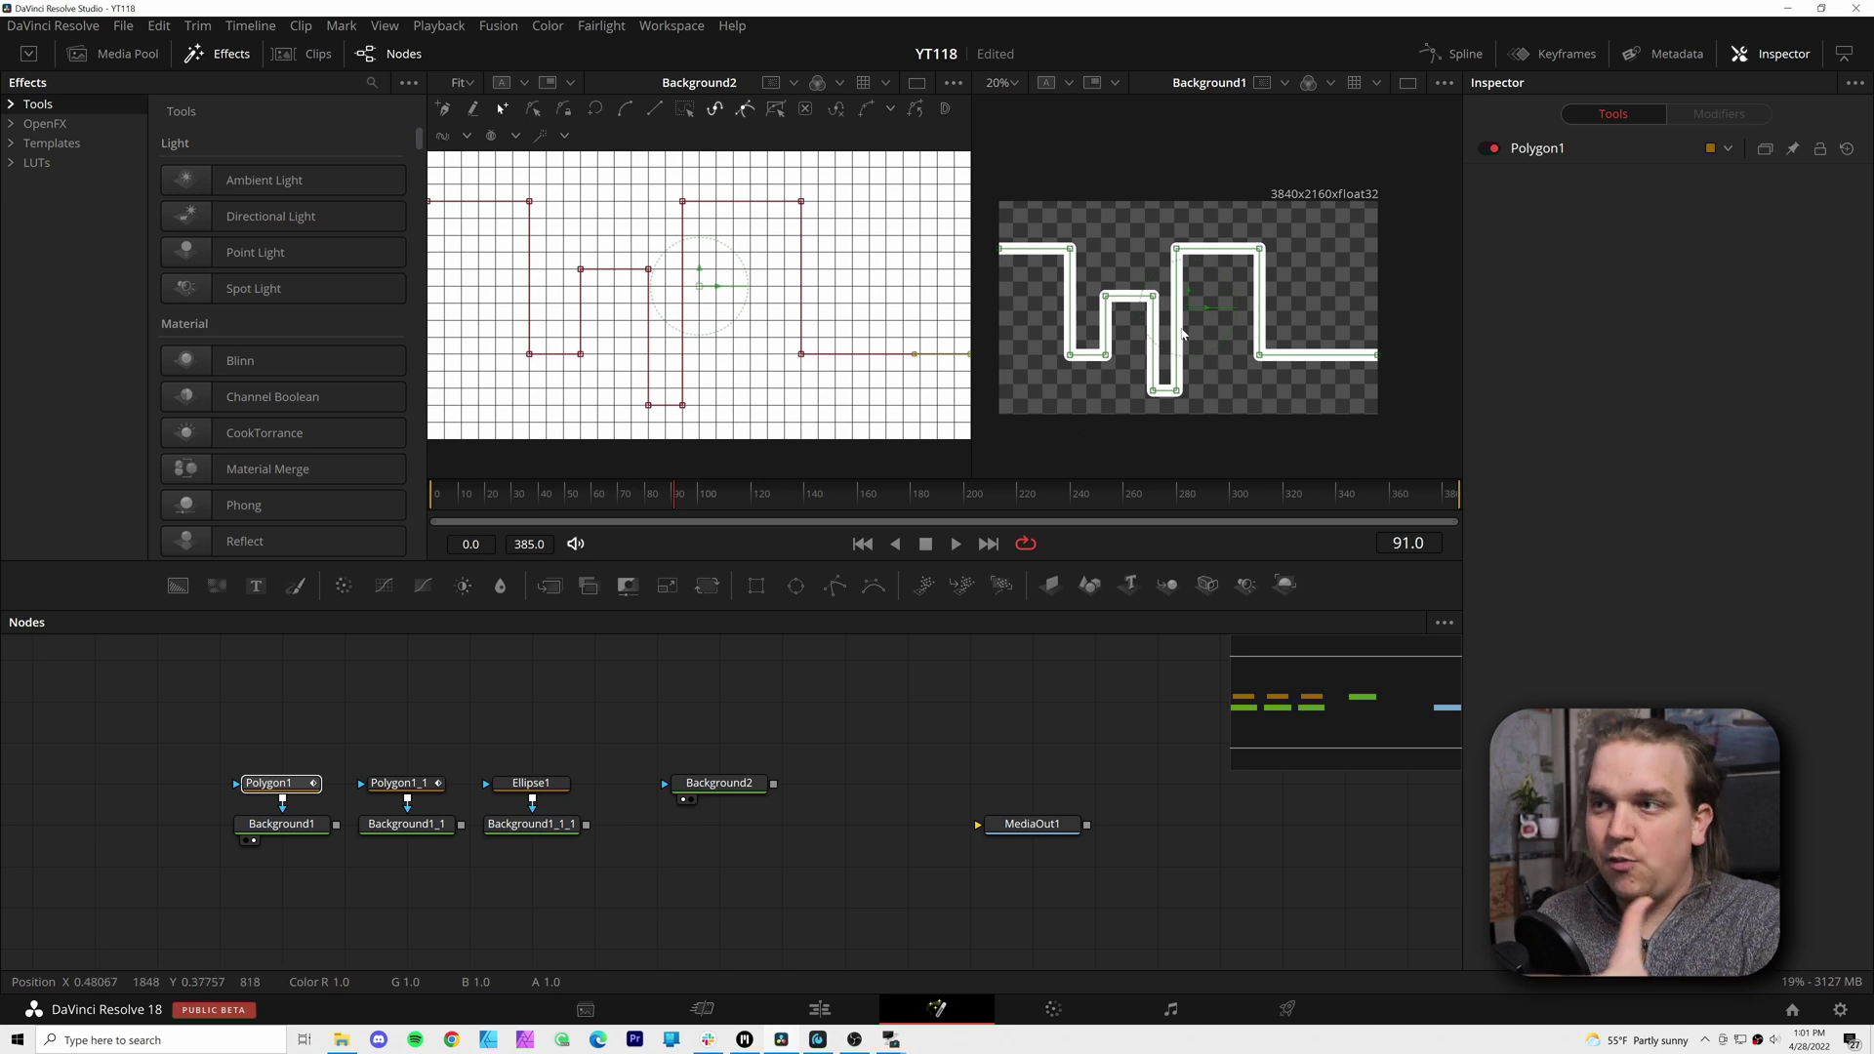
{"action": "left_click", "coordinate": [284, 786]}
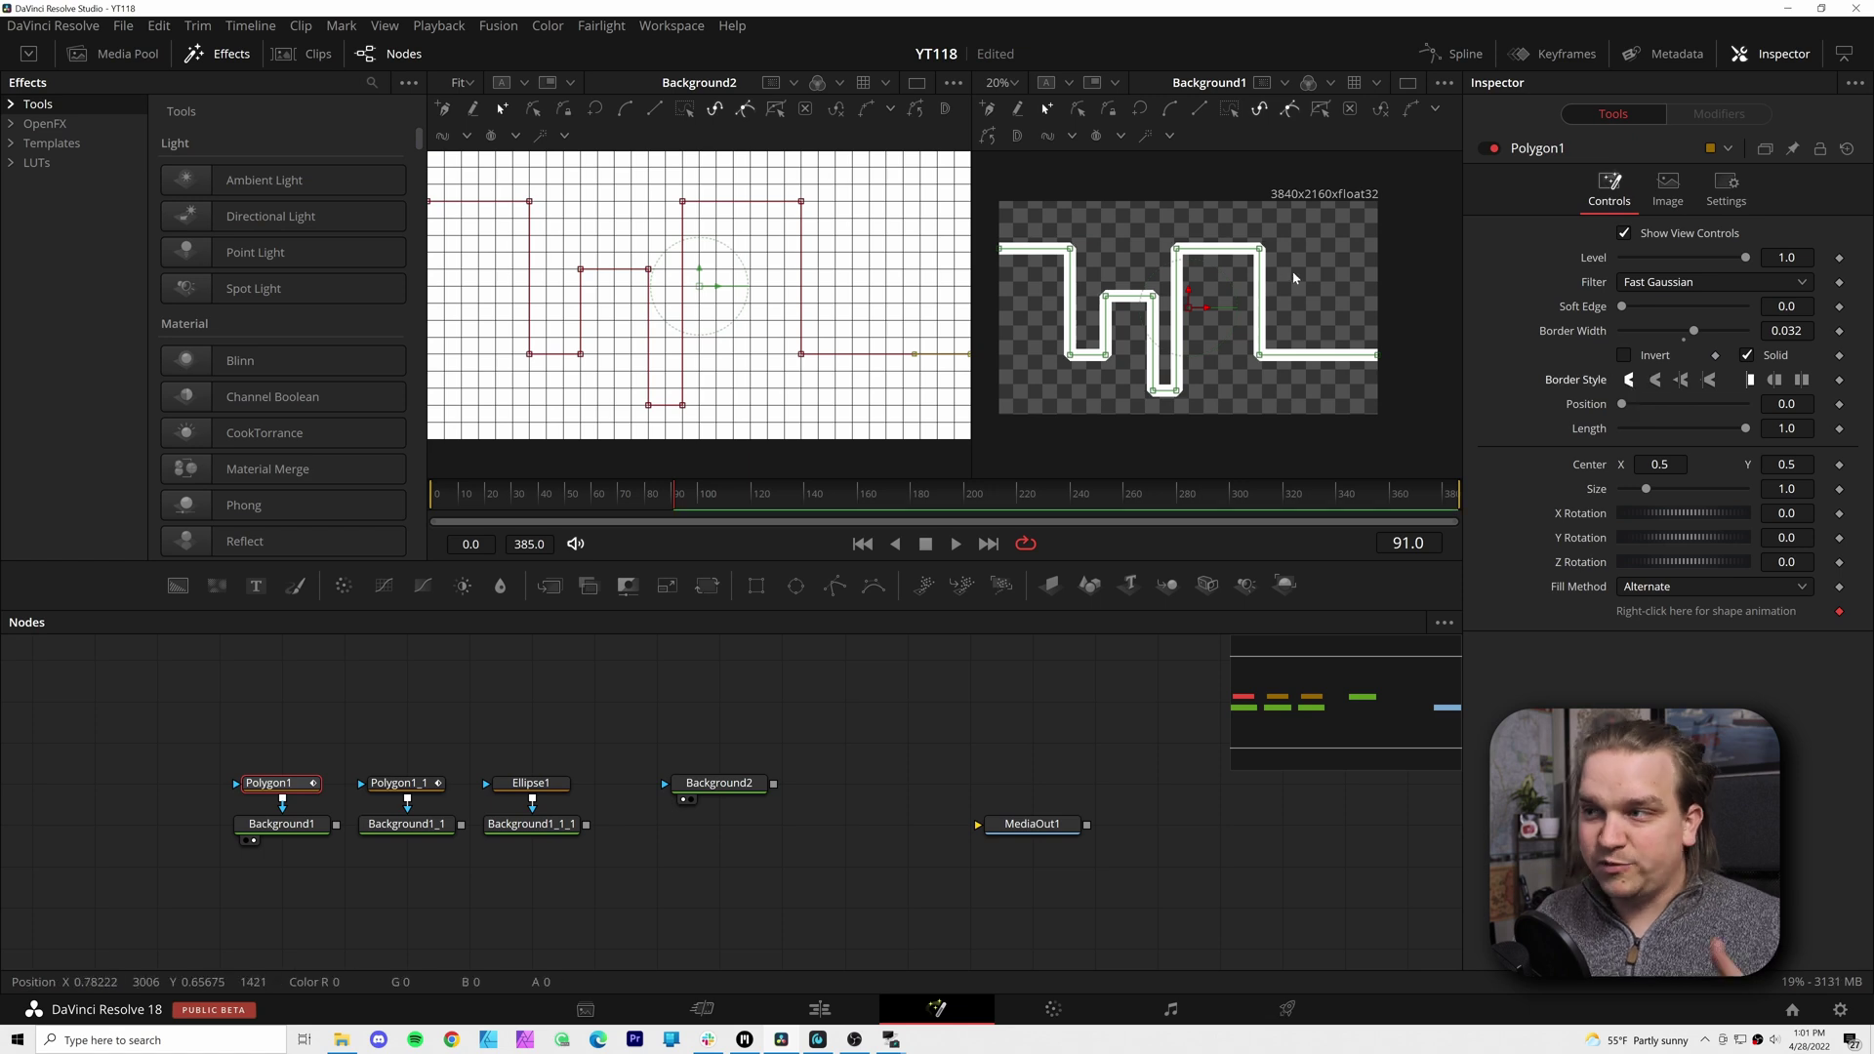
Give Polygon1 a miter border of width 0.0058, keyframe Length, and play the draw-on
{"action": "left_click", "coordinate": [1679, 382]}
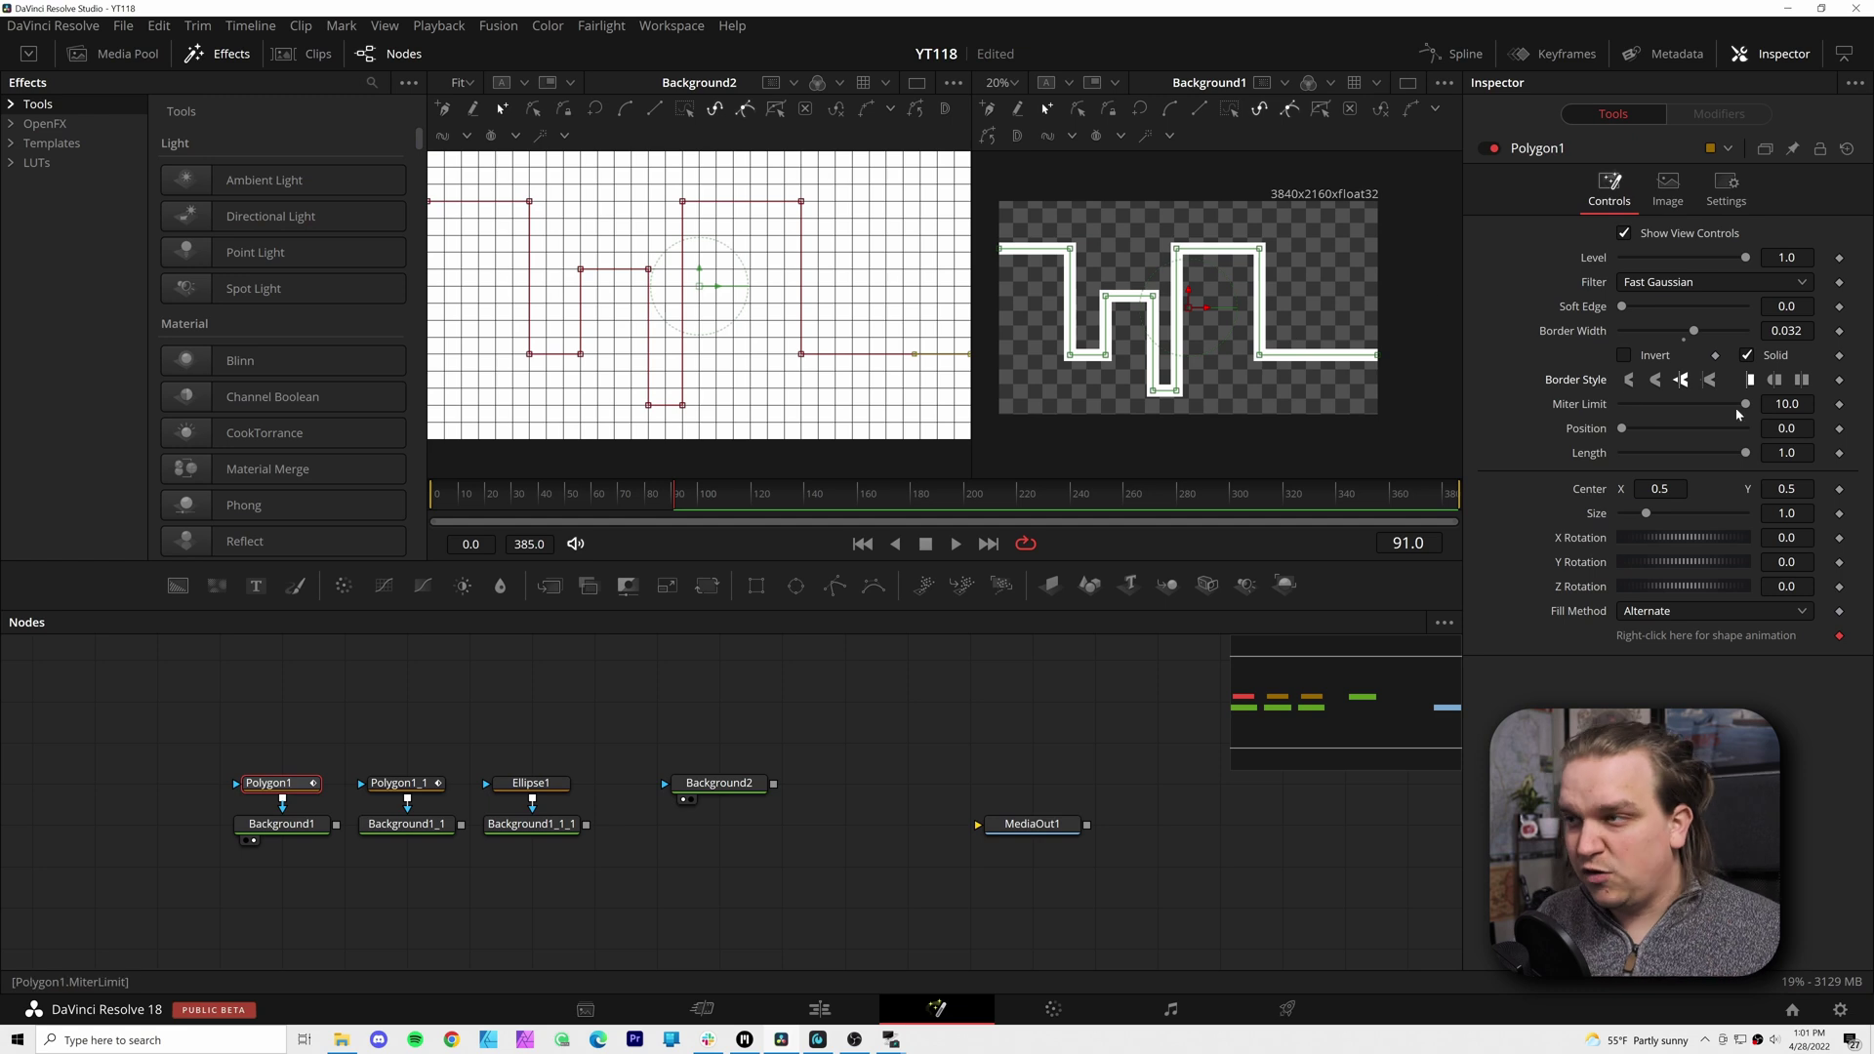
{"action": "left_click_drag", "start_coordinate": [1693, 331], "coordinate": [1685, 331]}
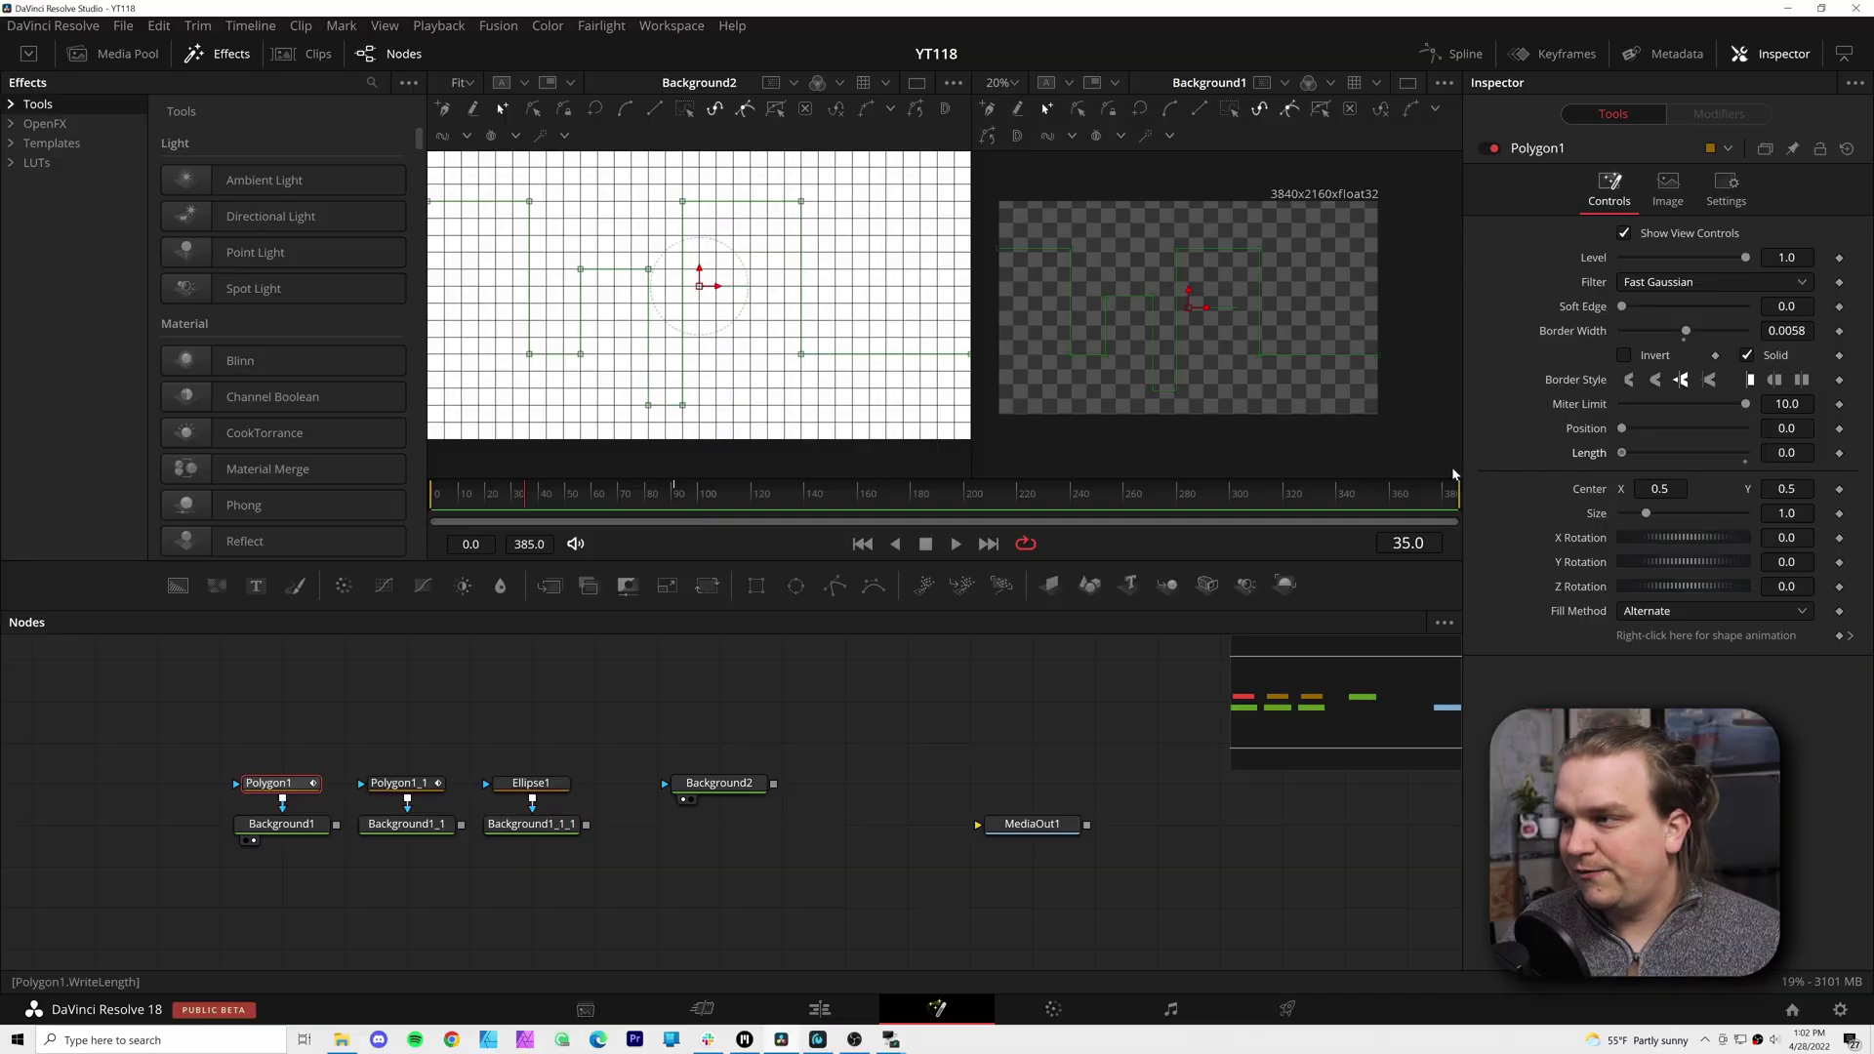
{"action": "left_click", "coordinate": [1838, 453]}
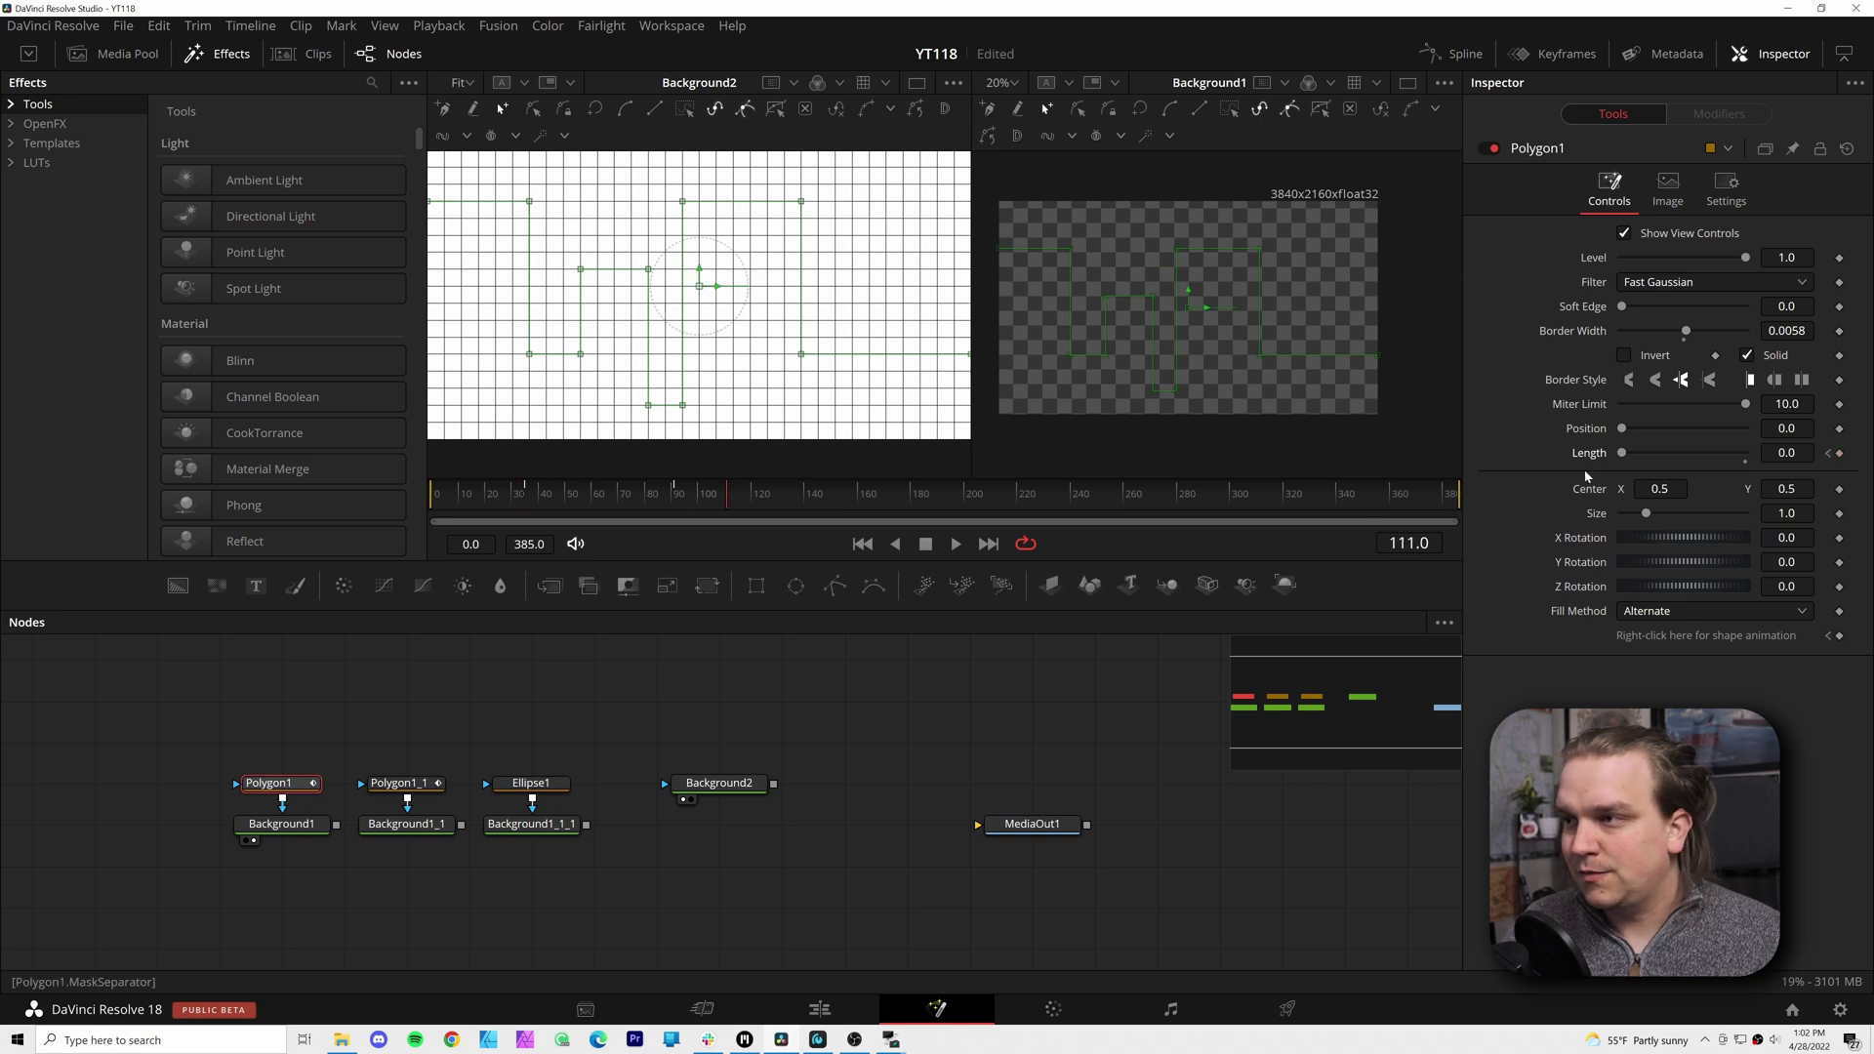
{"action": "key", "text": "space"}
{"action": "left_click", "coordinate": [281, 824]}
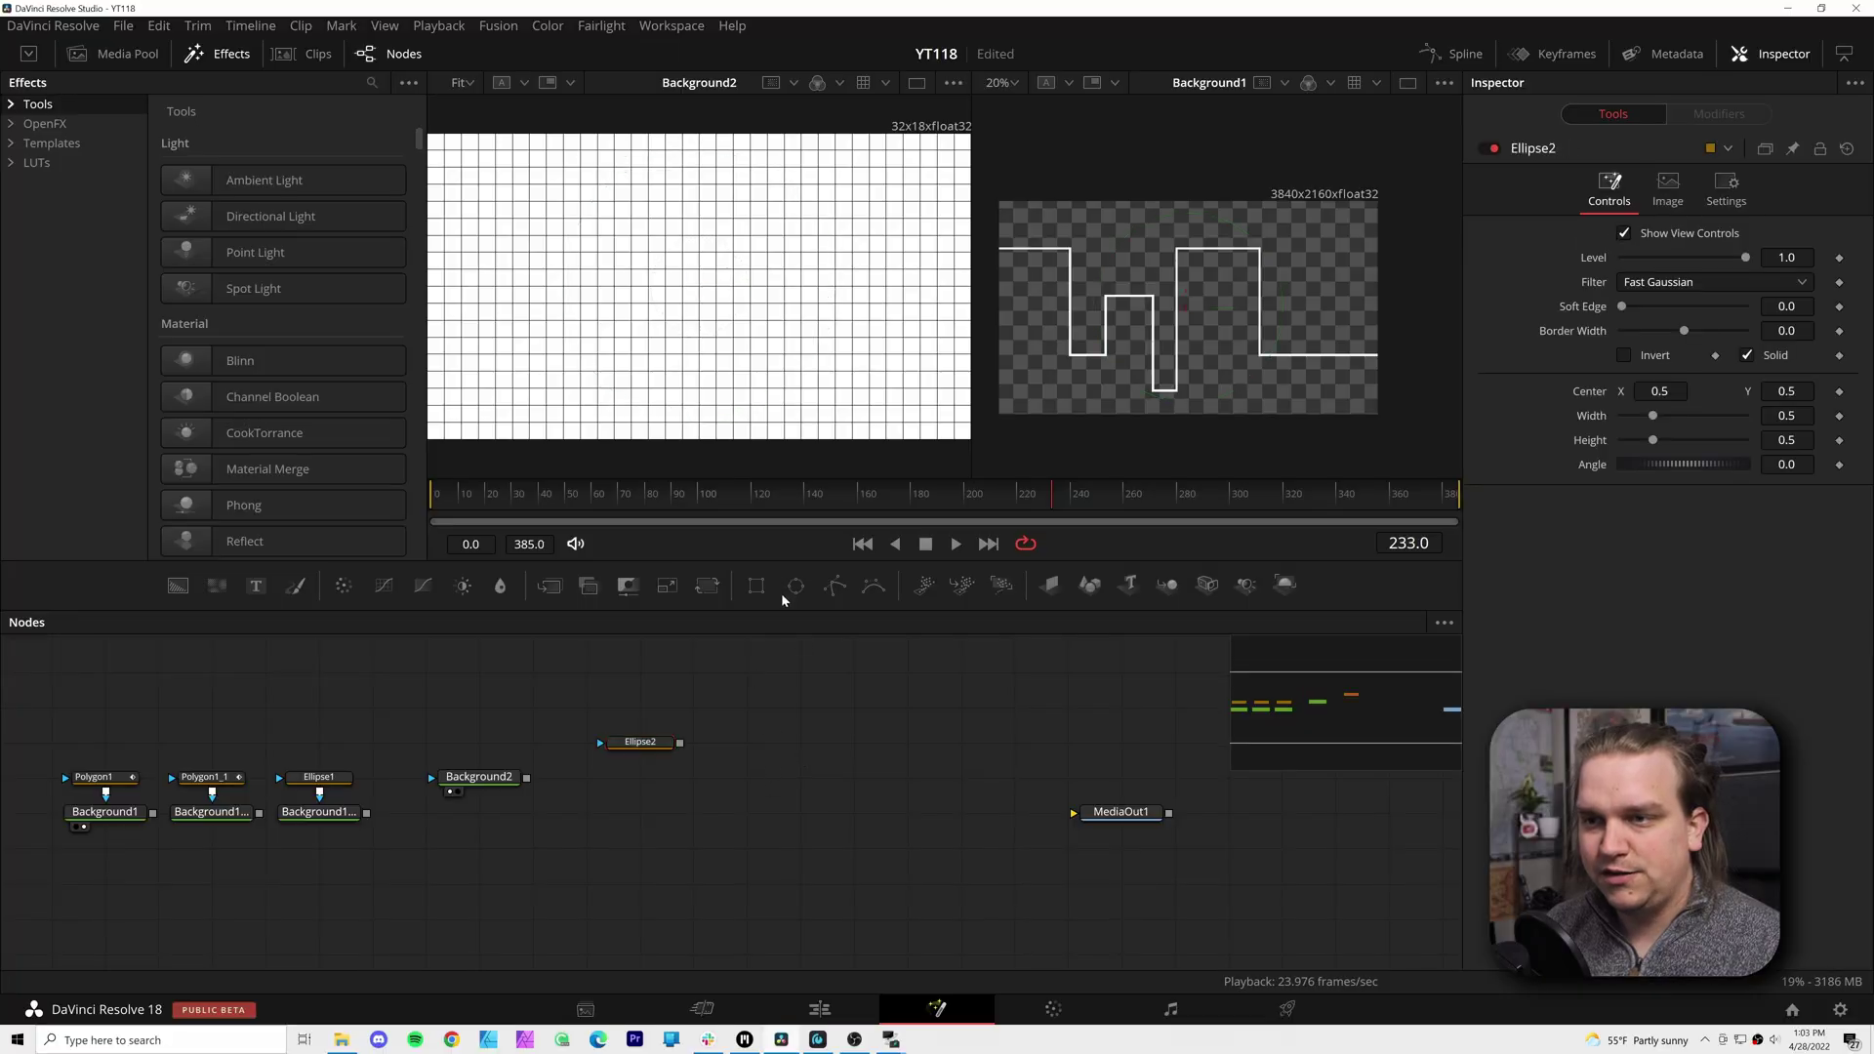
Add a pure-green Background3 with Green 1.0, masked by two chained ellipses
{"action": "left_click", "coordinate": [796, 586]}
{"action": "left_click", "coordinate": [177, 585]}
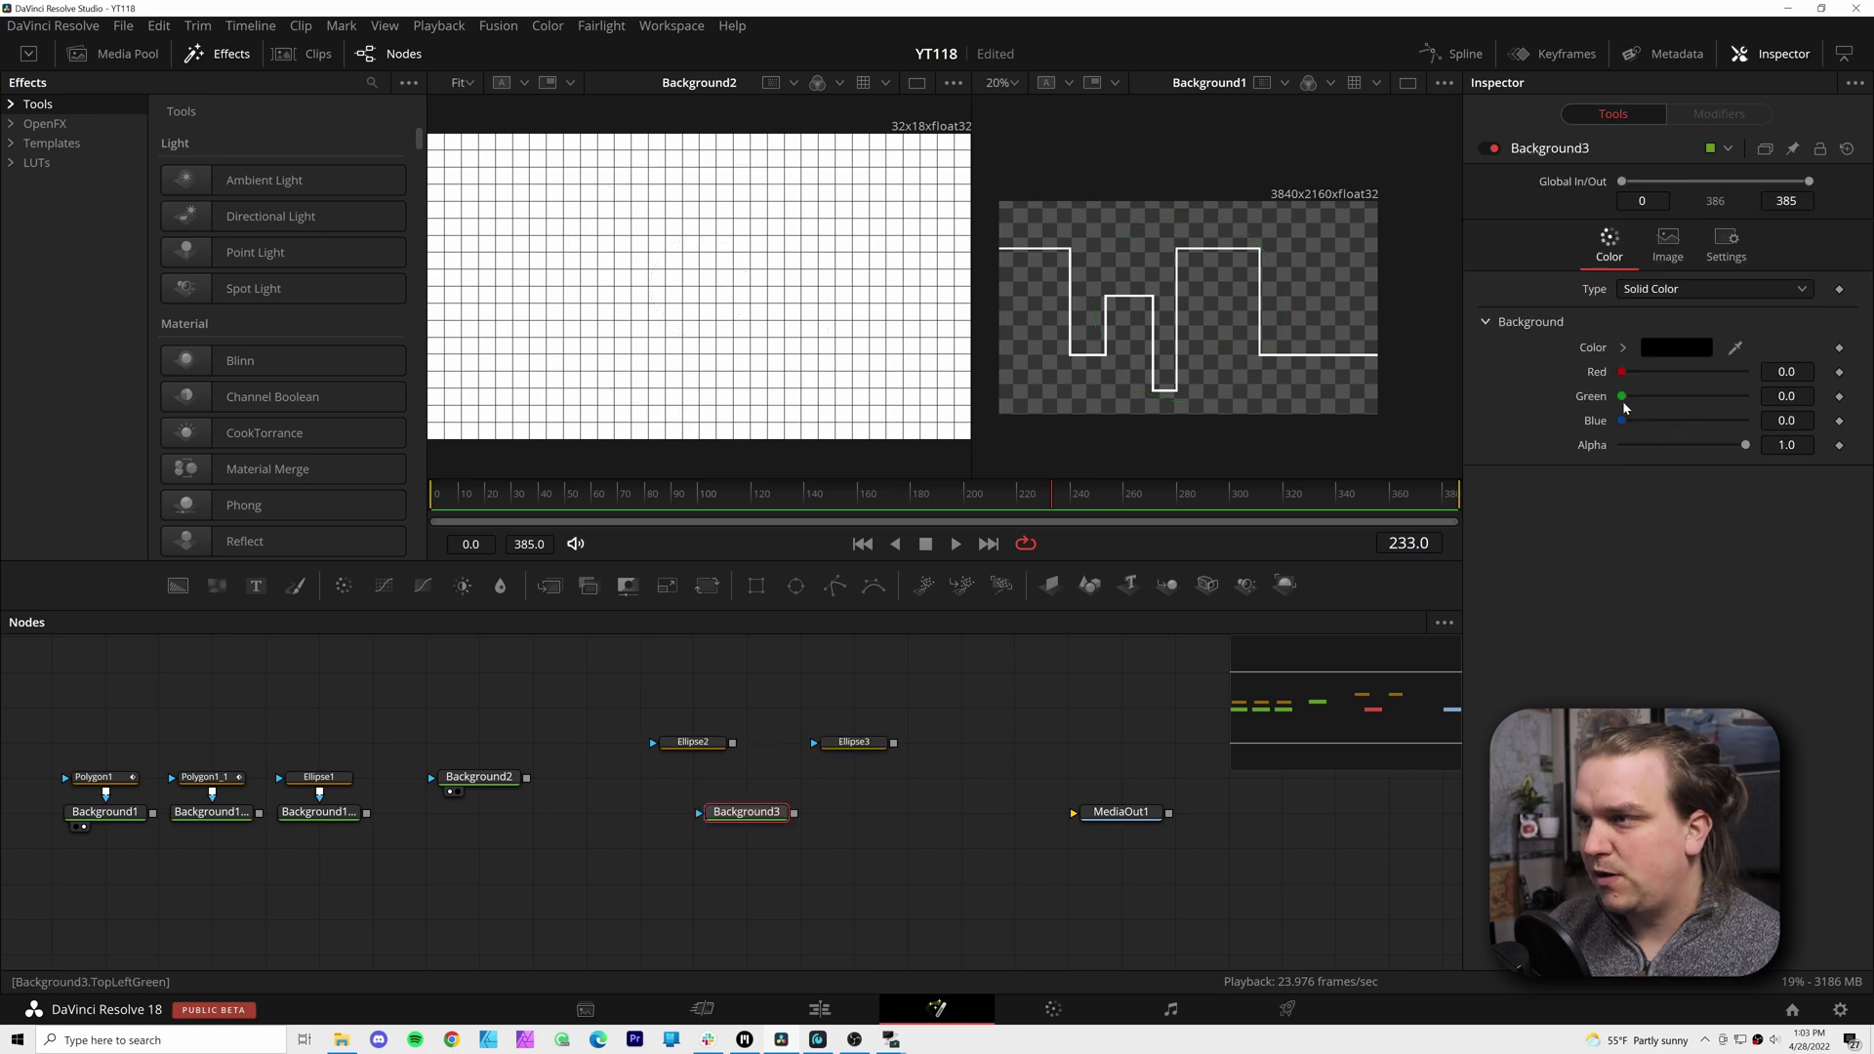
{"action": "left_click_drag", "start_coordinate": [1622, 397], "coordinate": [1747, 397]}
{"action": "left_click_drag", "start_coordinate": [732, 744], "coordinate": [747, 810]}
{"action": "left_click_drag", "start_coordinate": [854, 742], "coordinate": [695, 709]}
{"action": "left_click", "coordinate": [692, 741]}
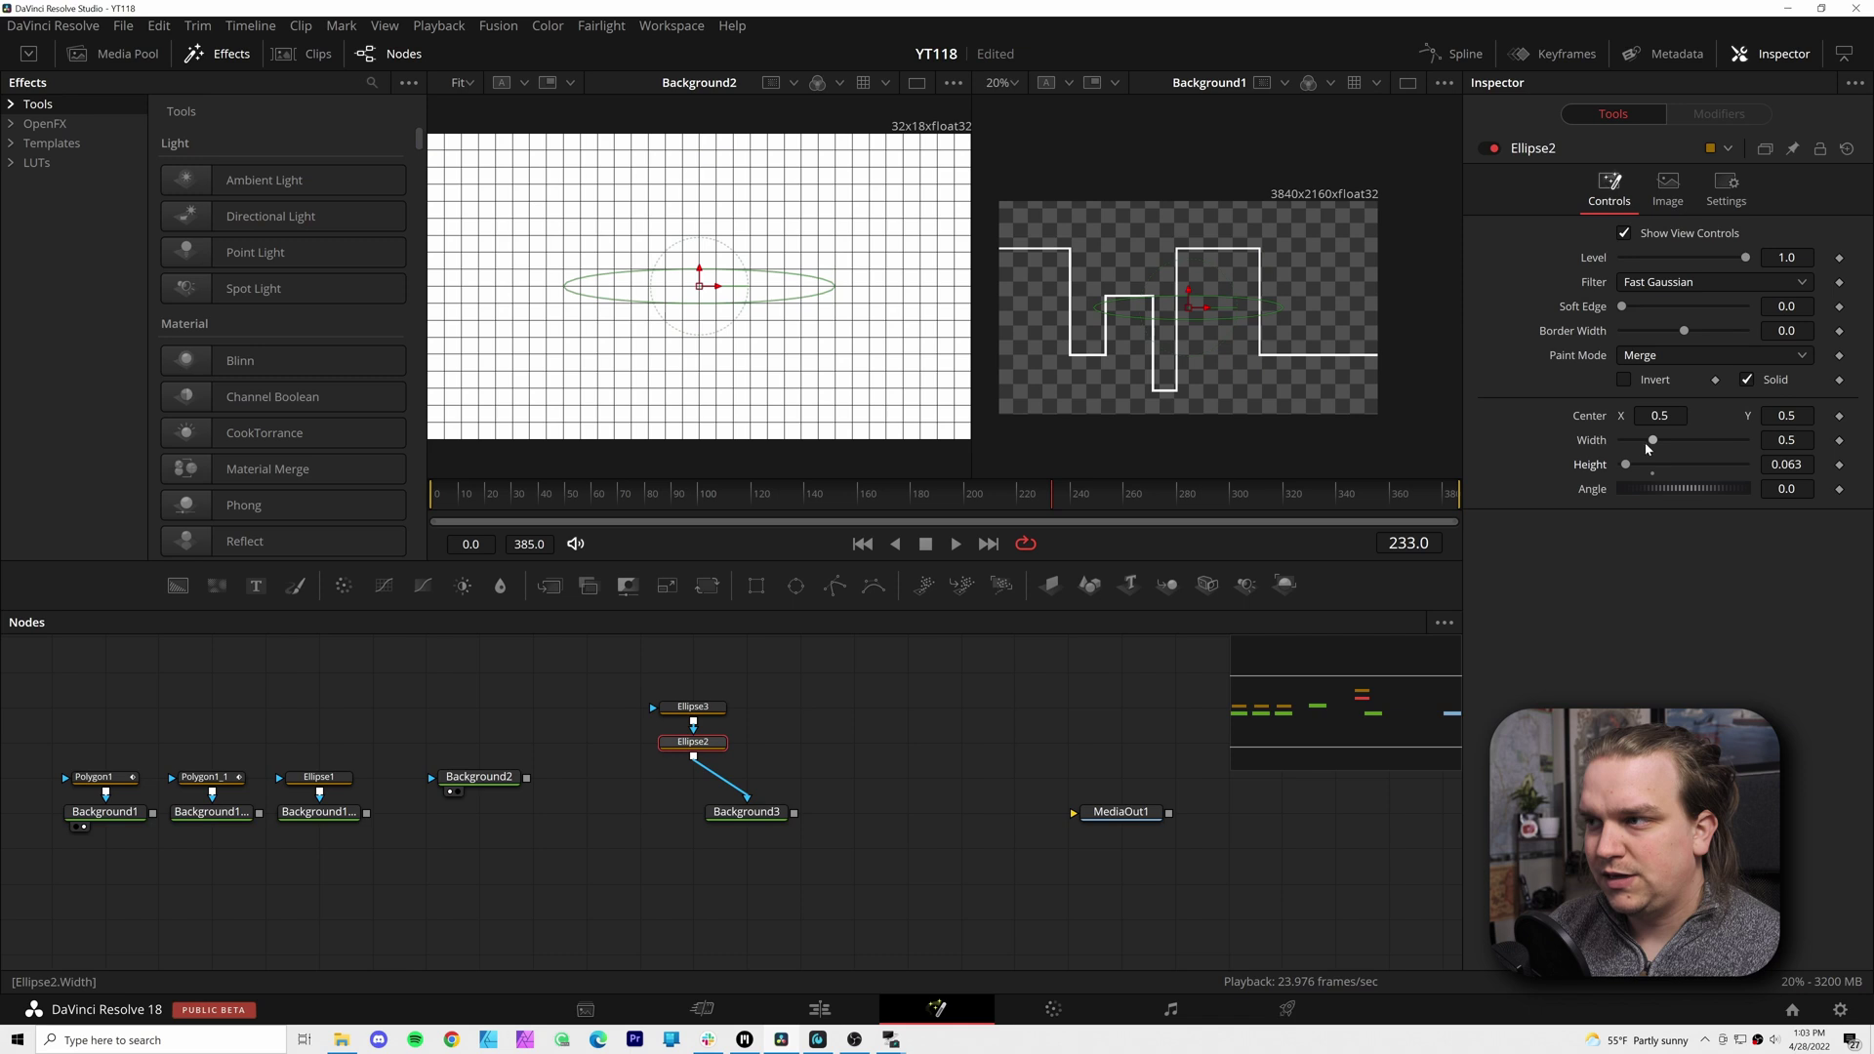
View Background3 and position the two small green dots upper-left and lower-right
{"action": "left_click", "coordinate": [747, 812]}
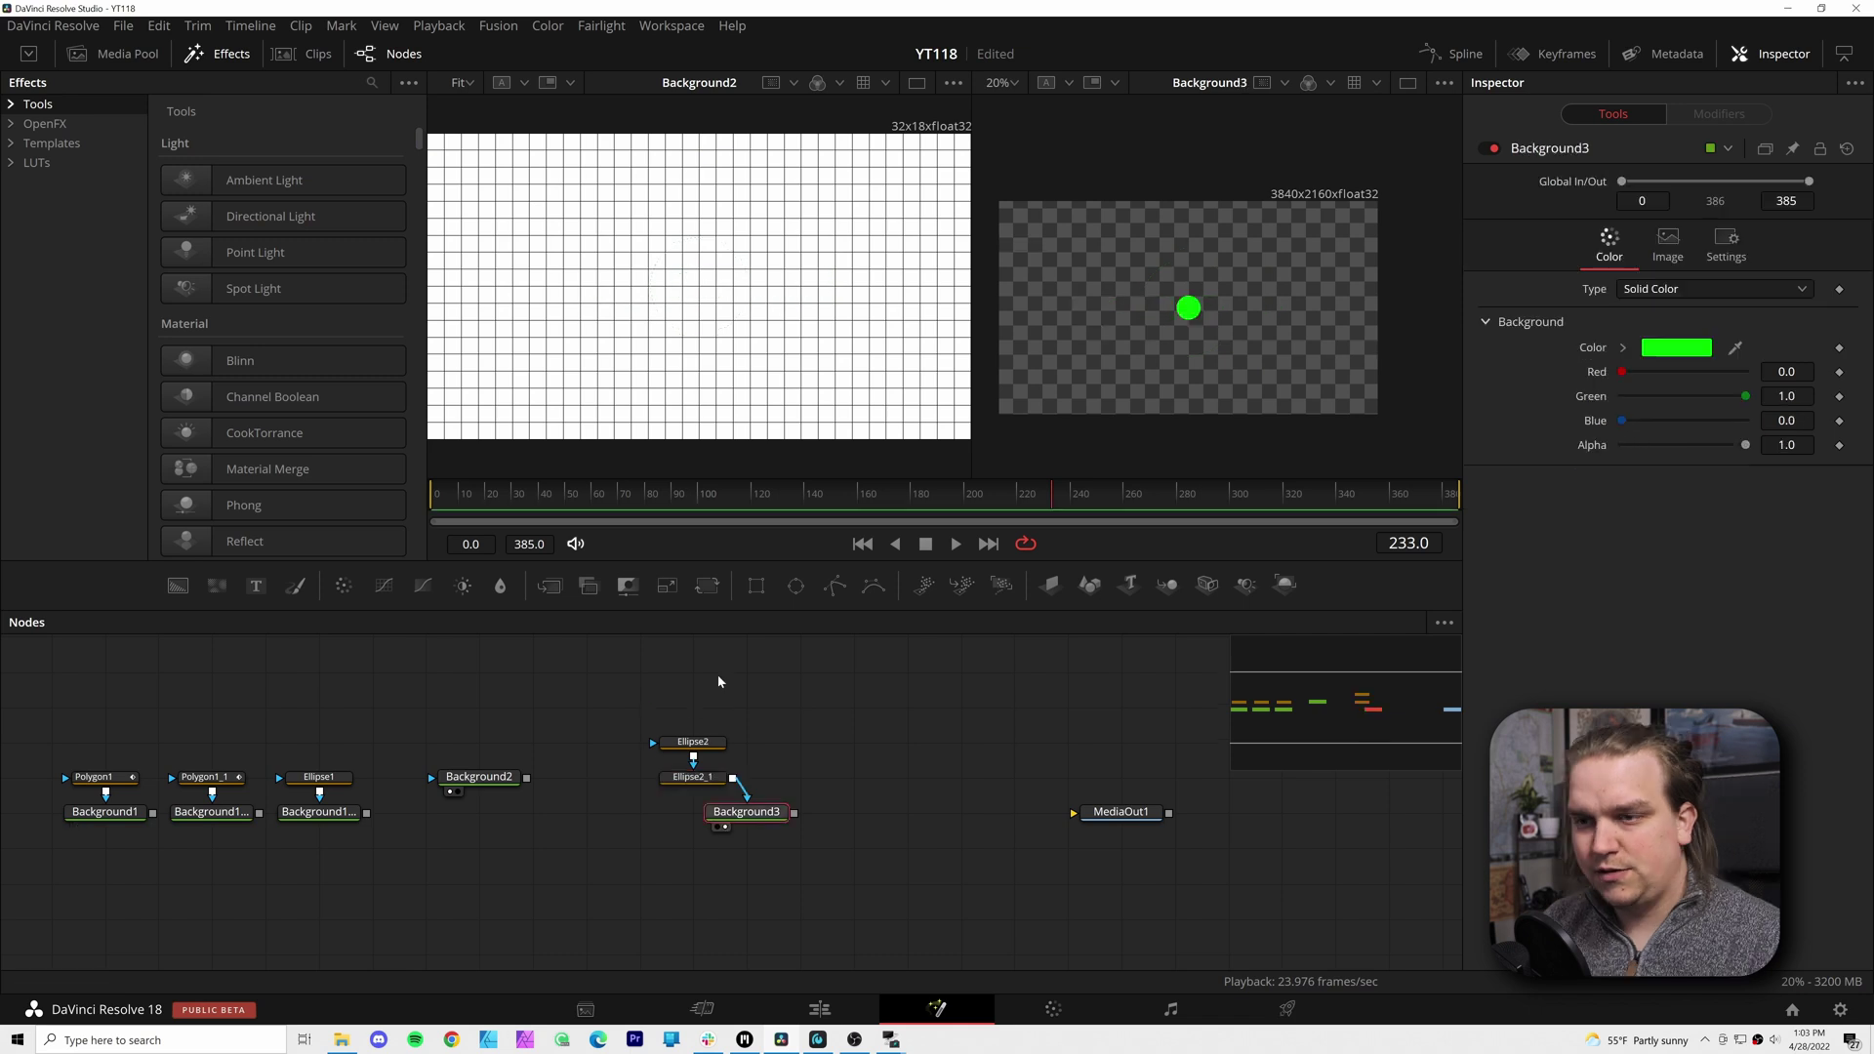
{"action": "left_click", "coordinate": [693, 742]}
{"action": "left_click_drag", "start_coordinate": [1183, 315], "coordinate": [1289, 343]}
{"action": "left_click", "coordinate": [1185, 314]}
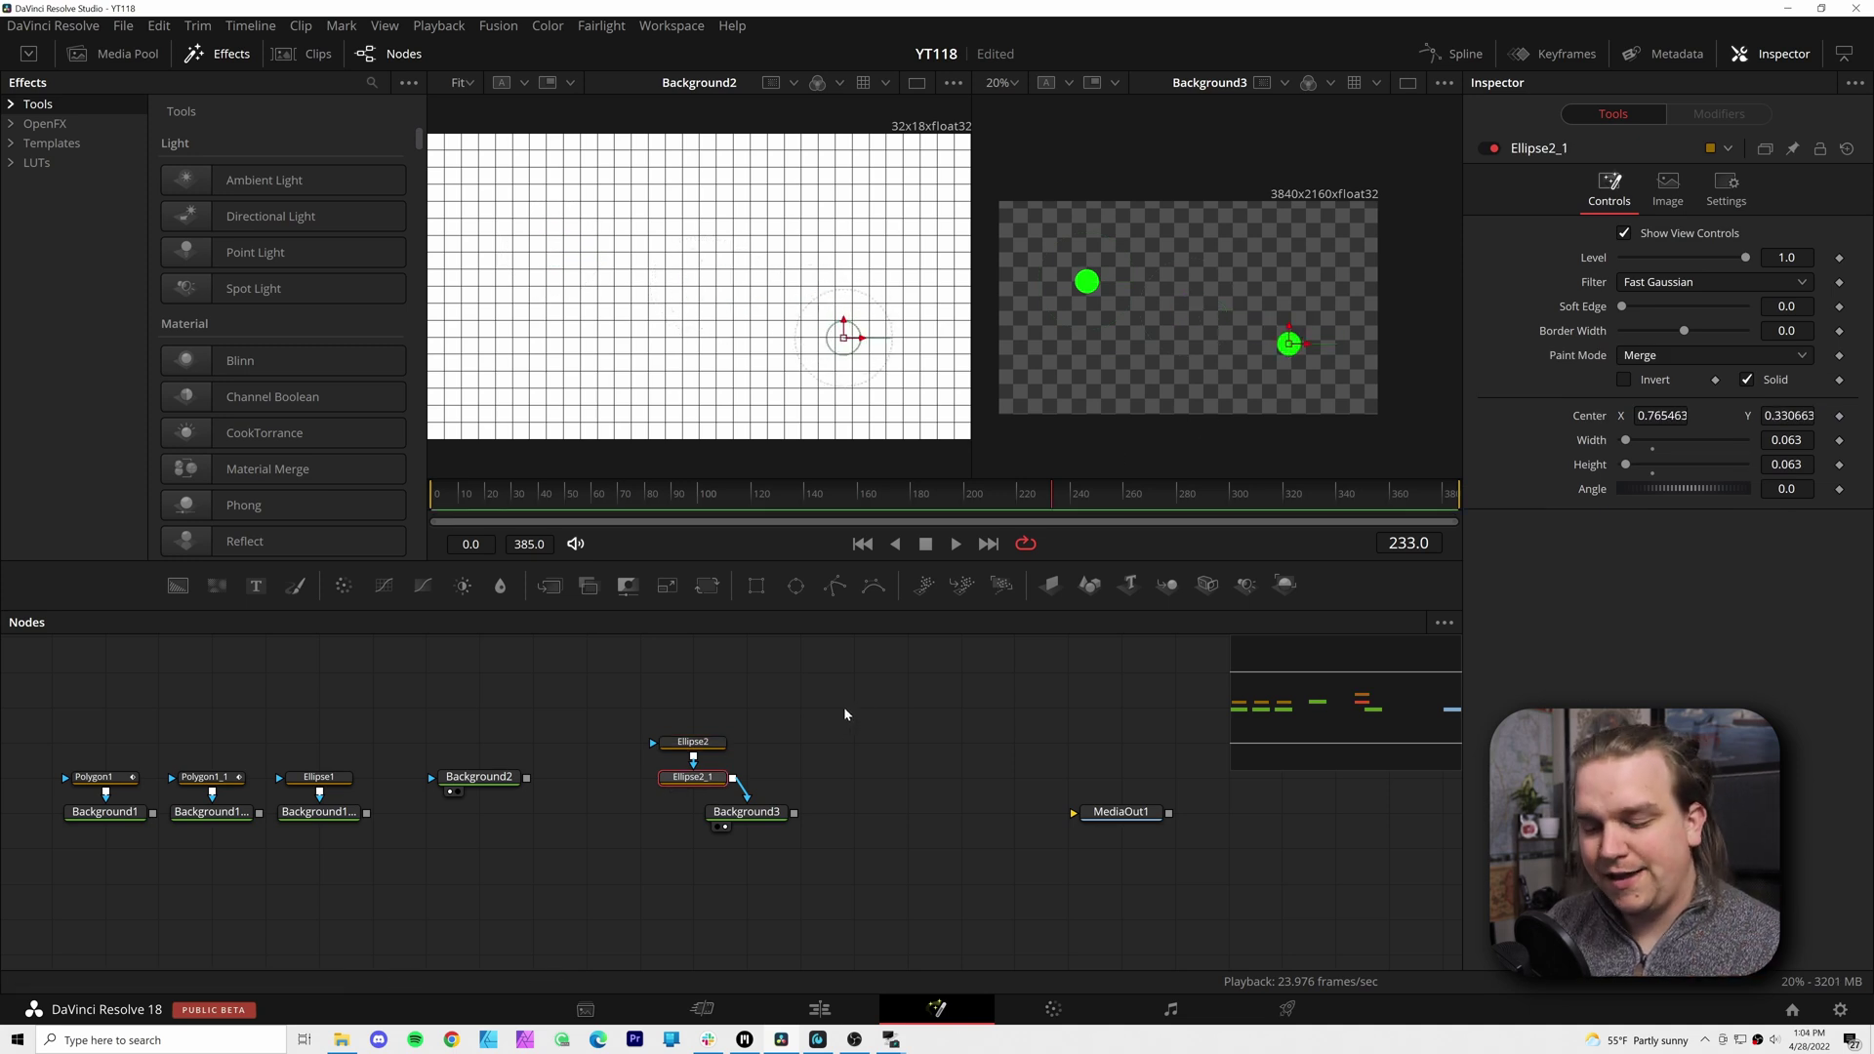
{"action": "left_click", "coordinate": [873, 734]}
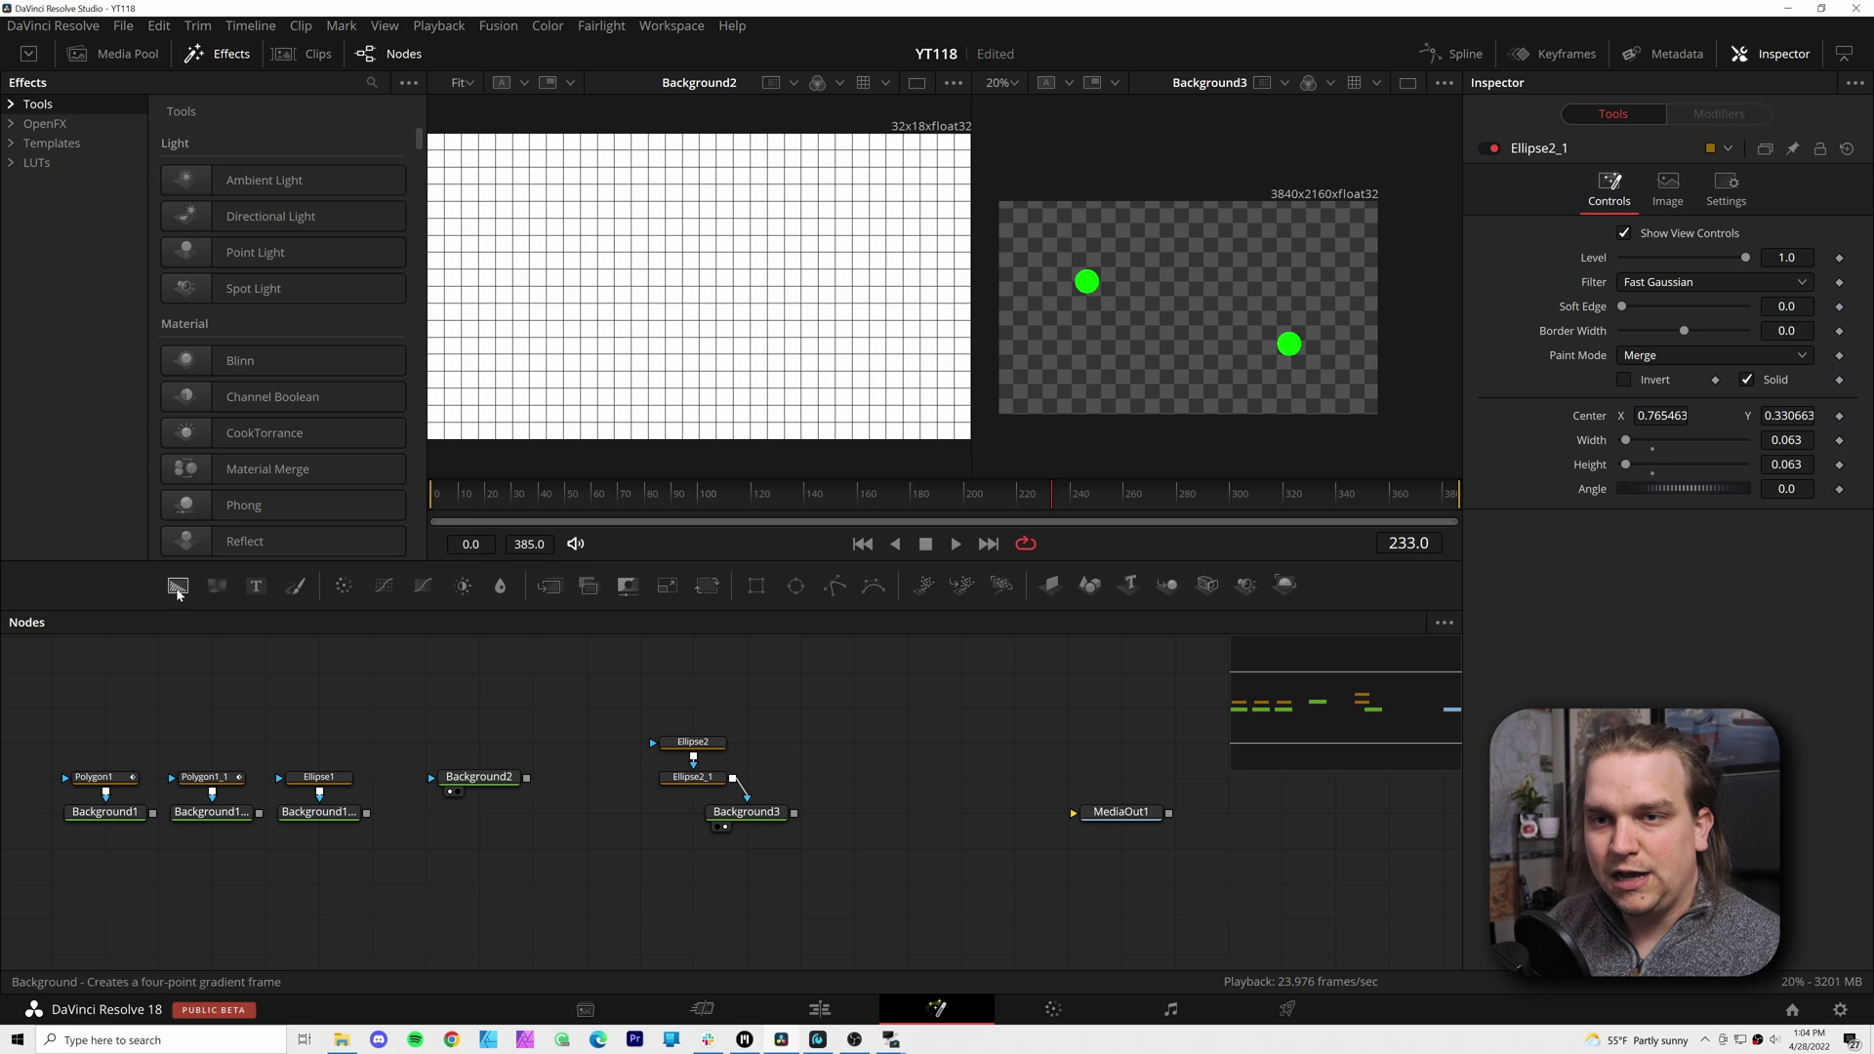
Add Background4 and set its red, green and blue to full to make it white
{"action": "left_click", "coordinate": [178, 587]}
{"action": "left_click_drag", "start_coordinate": [1622, 395], "coordinate": [1747, 396]}
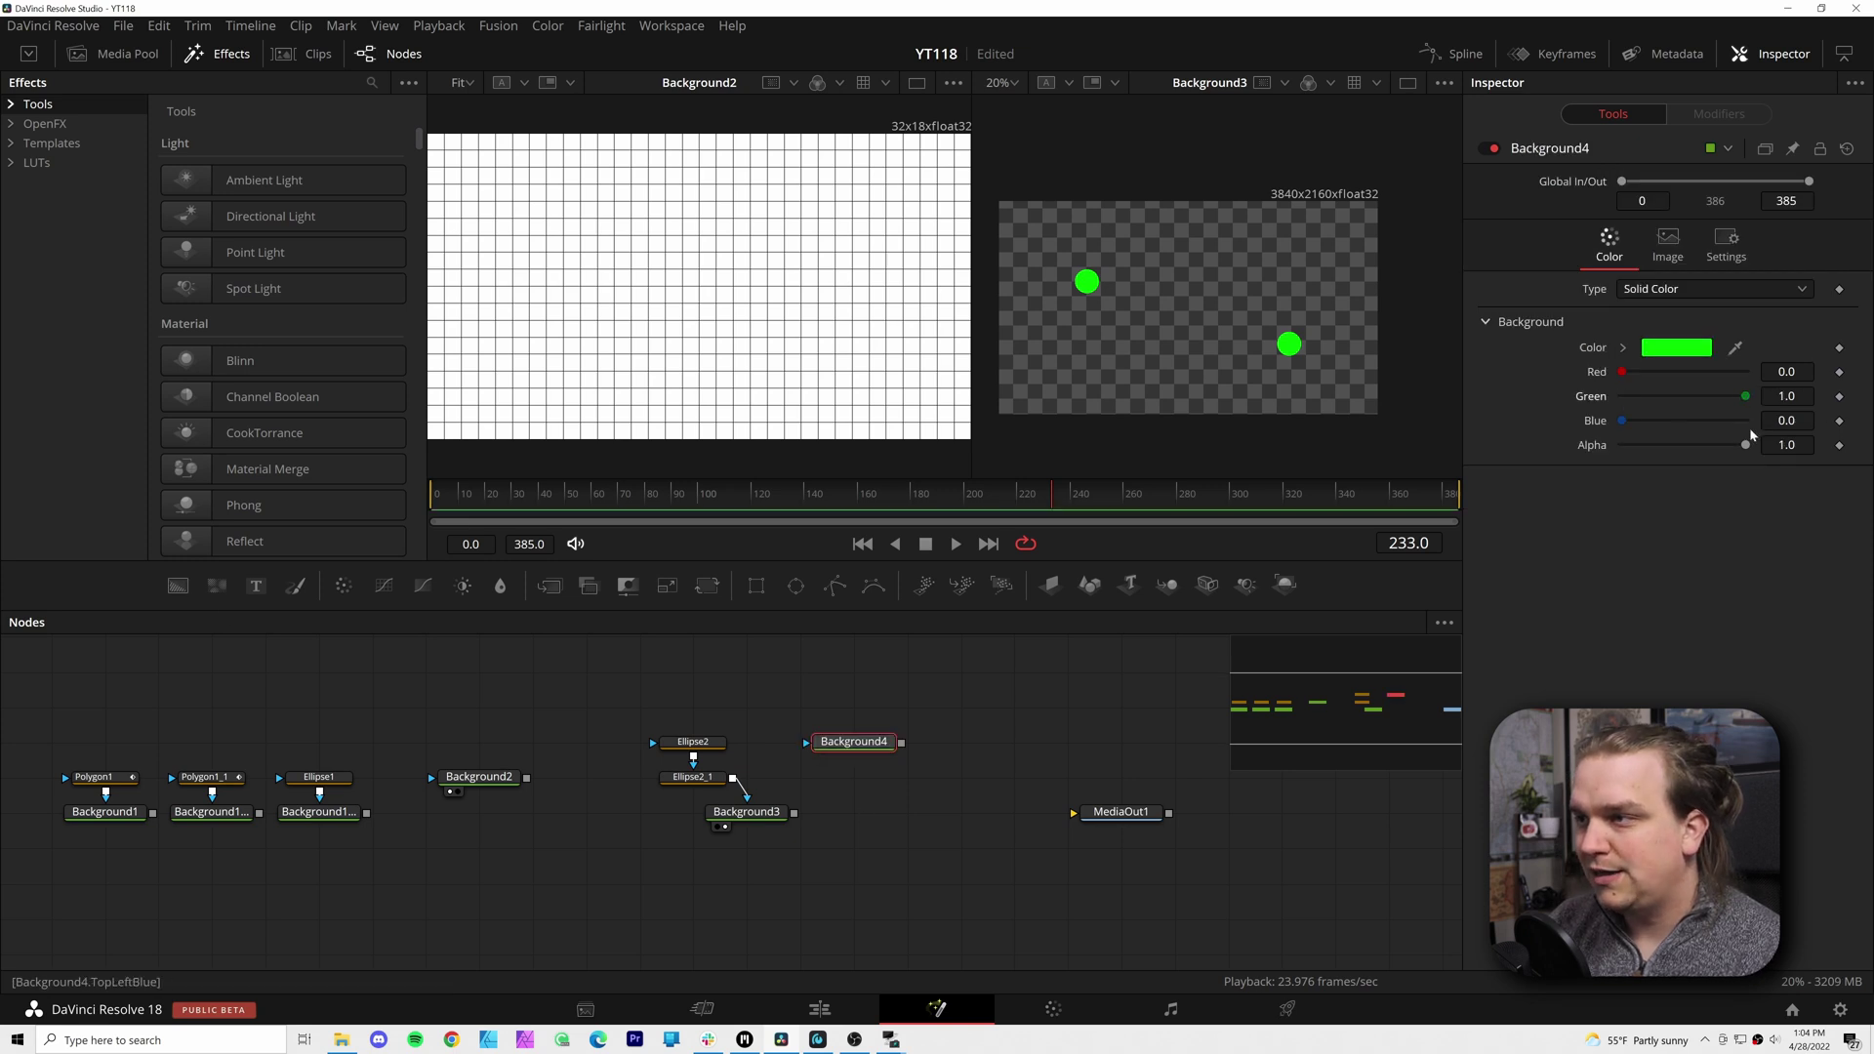
{"action": "left_click_drag", "start_coordinate": [1622, 419], "coordinate": [1747, 419]}
{"action": "left_click_drag", "start_coordinate": [1622, 372], "coordinate": [1747, 372]}
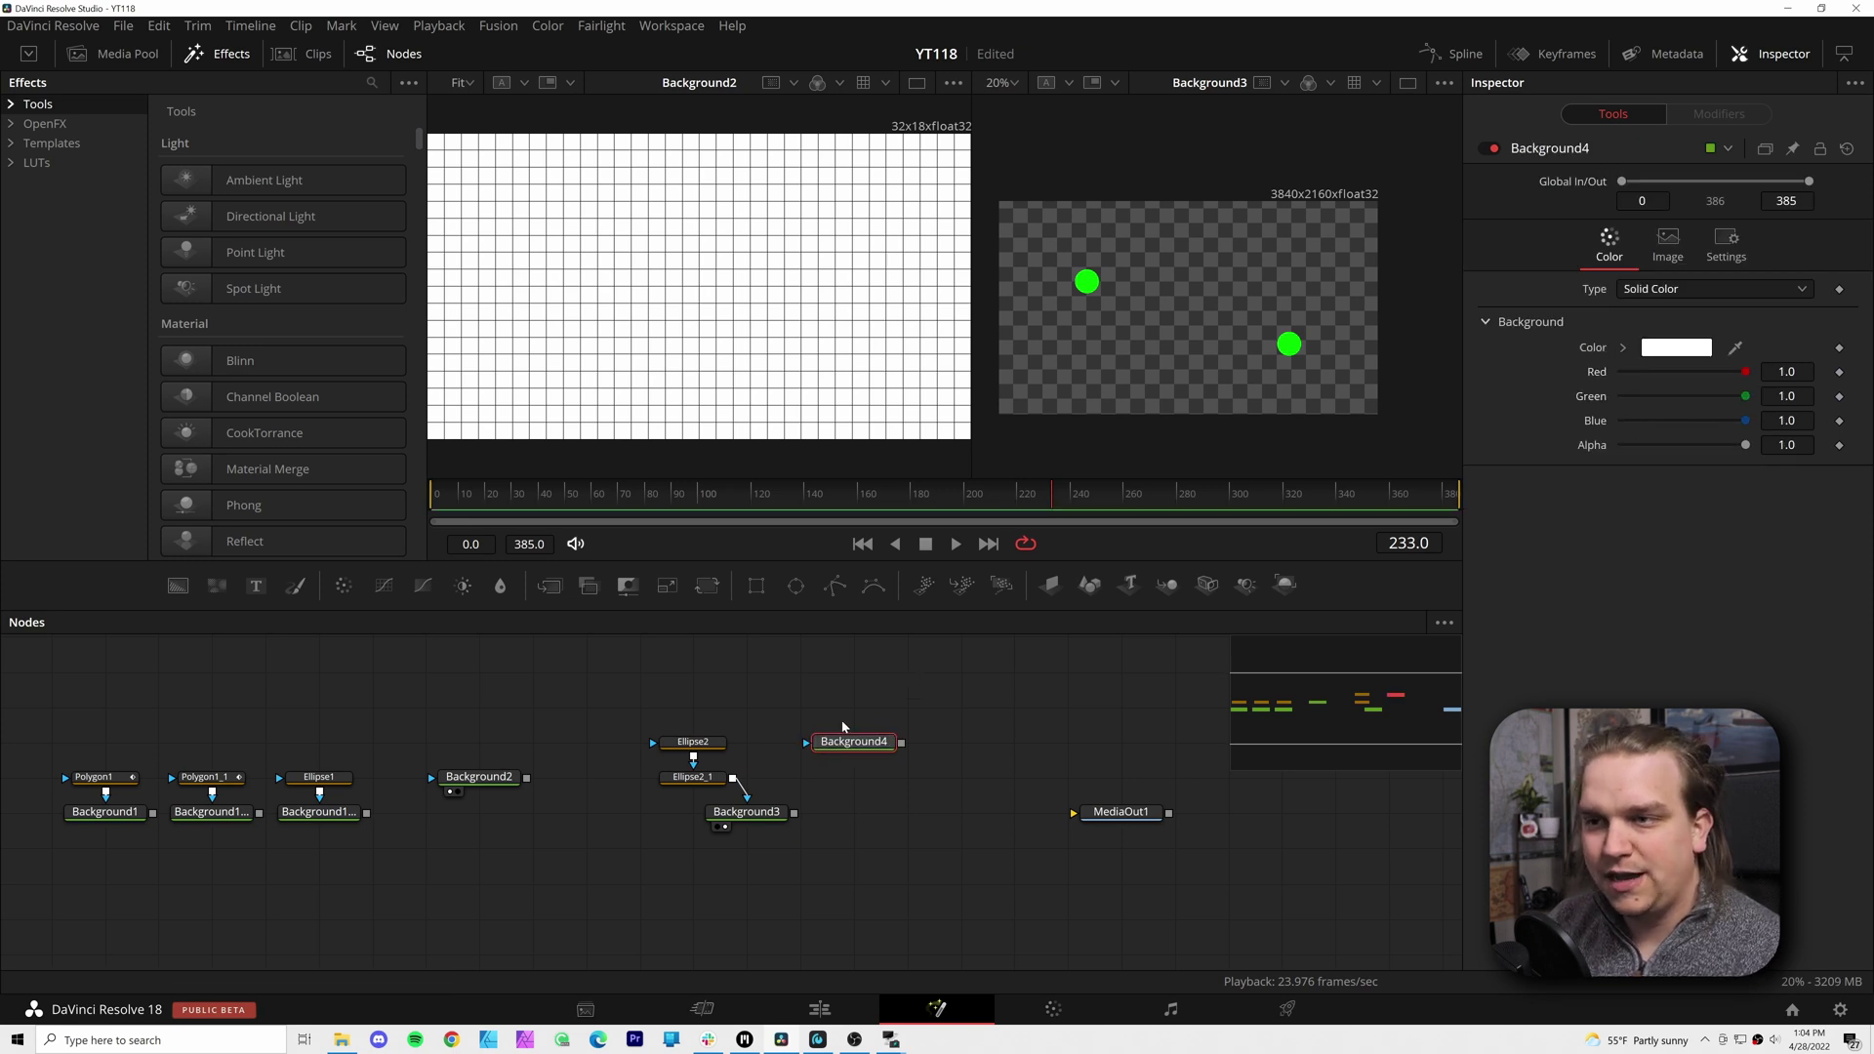
{"action": "left_click", "coordinate": [851, 671]}
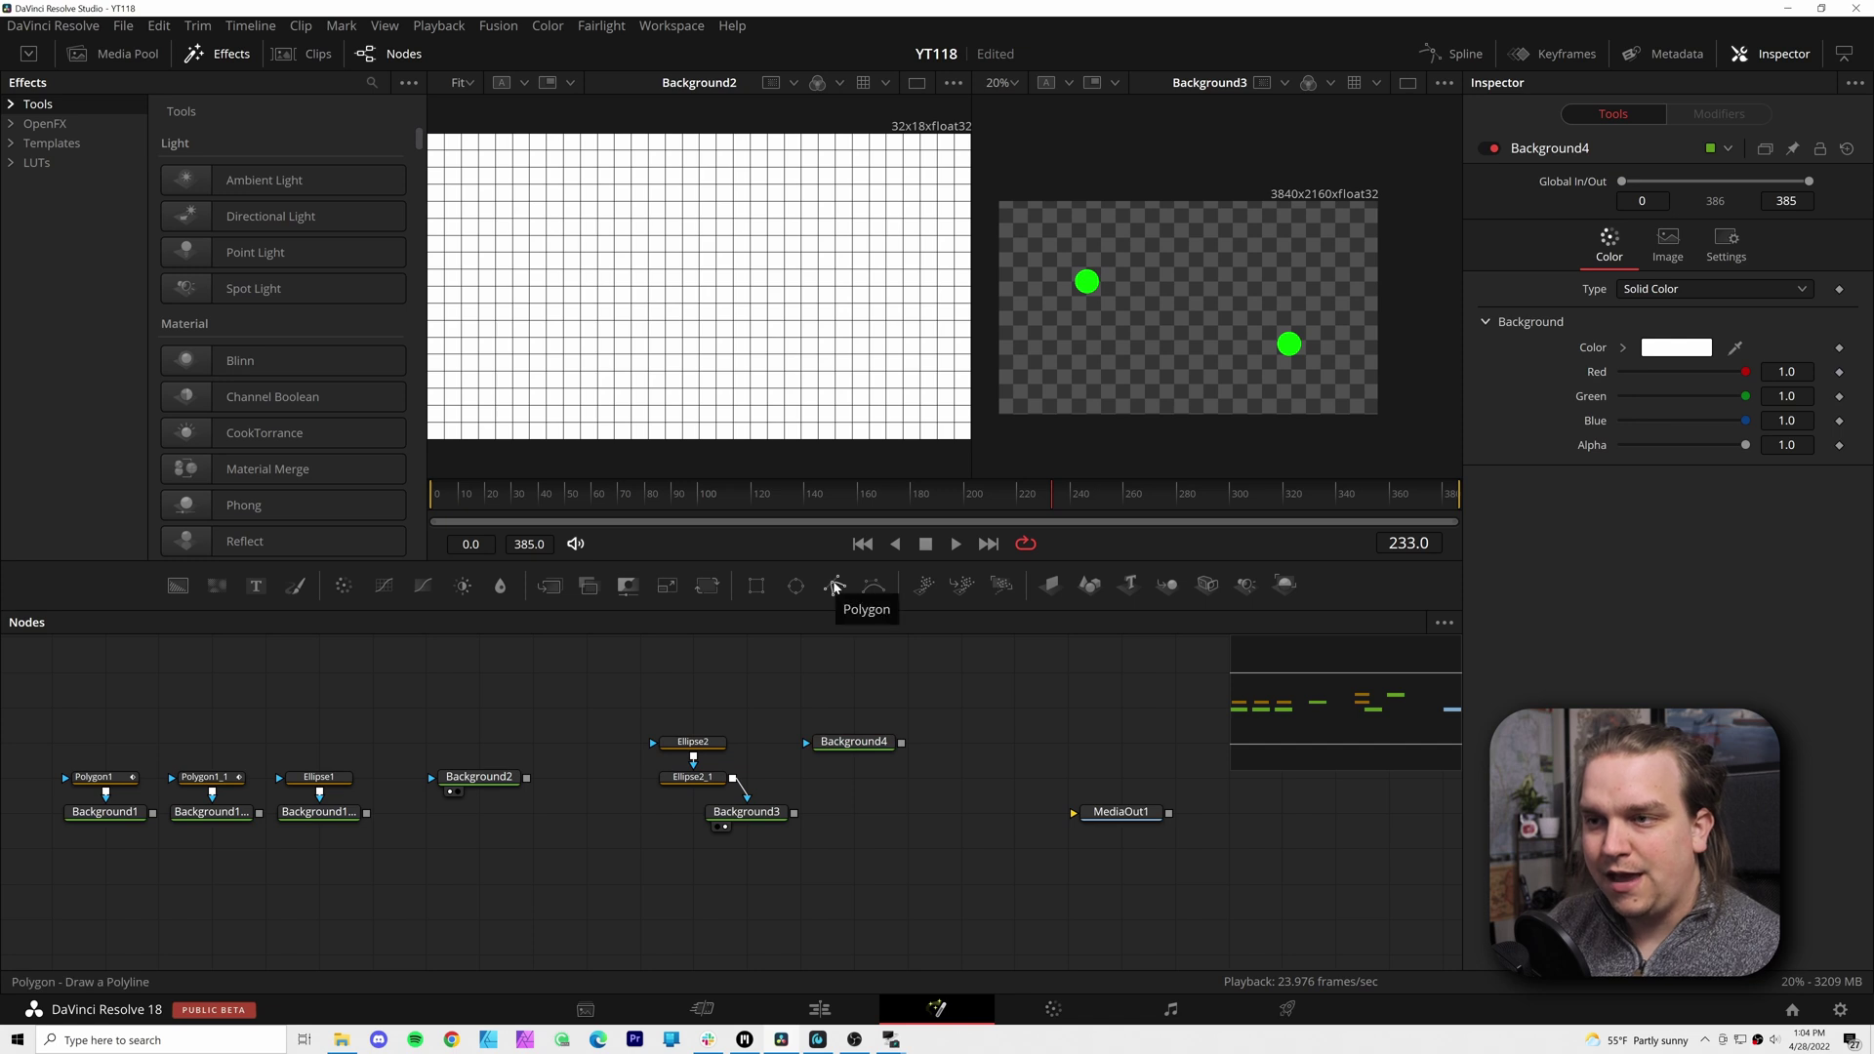
Draw a two-point Polygon2 line, switch to Insert and Modify, and publish its points
{"action": "left_click", "coordinate": [835, 586]}
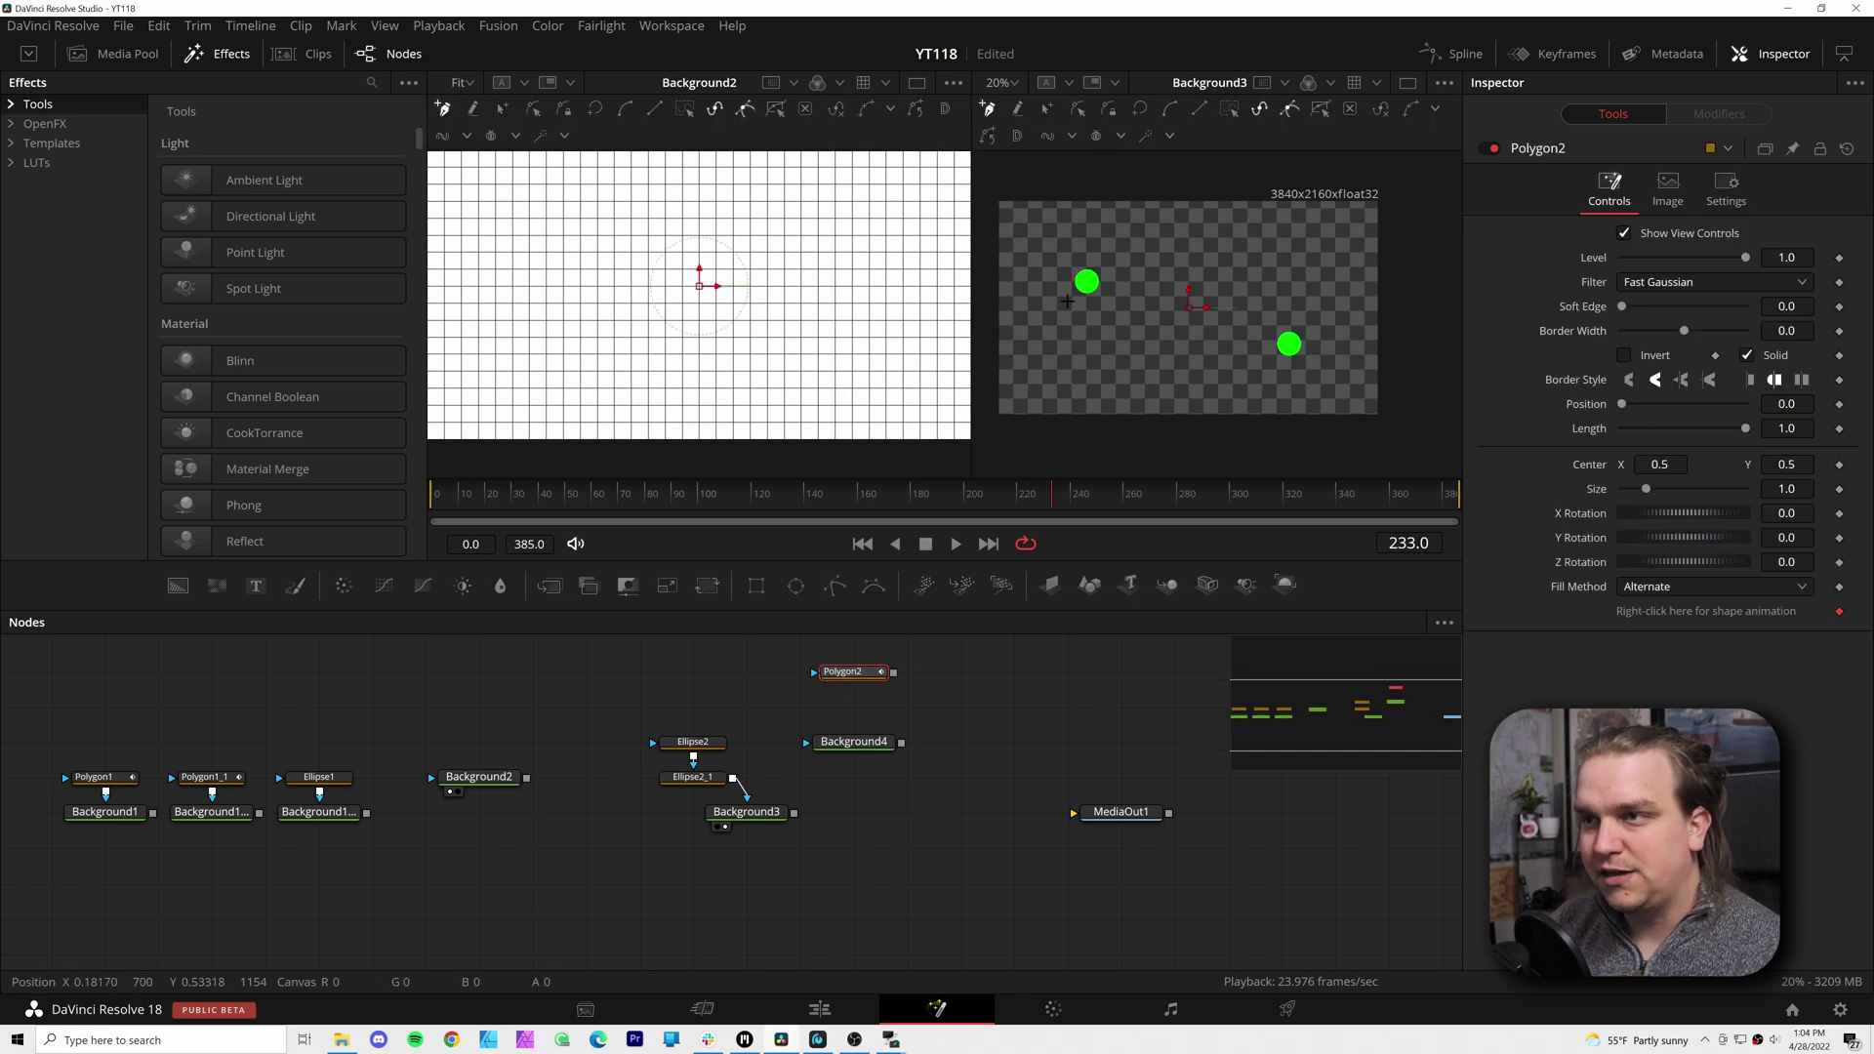
{"action": "left_click", "coordinate": [1301, 320]}
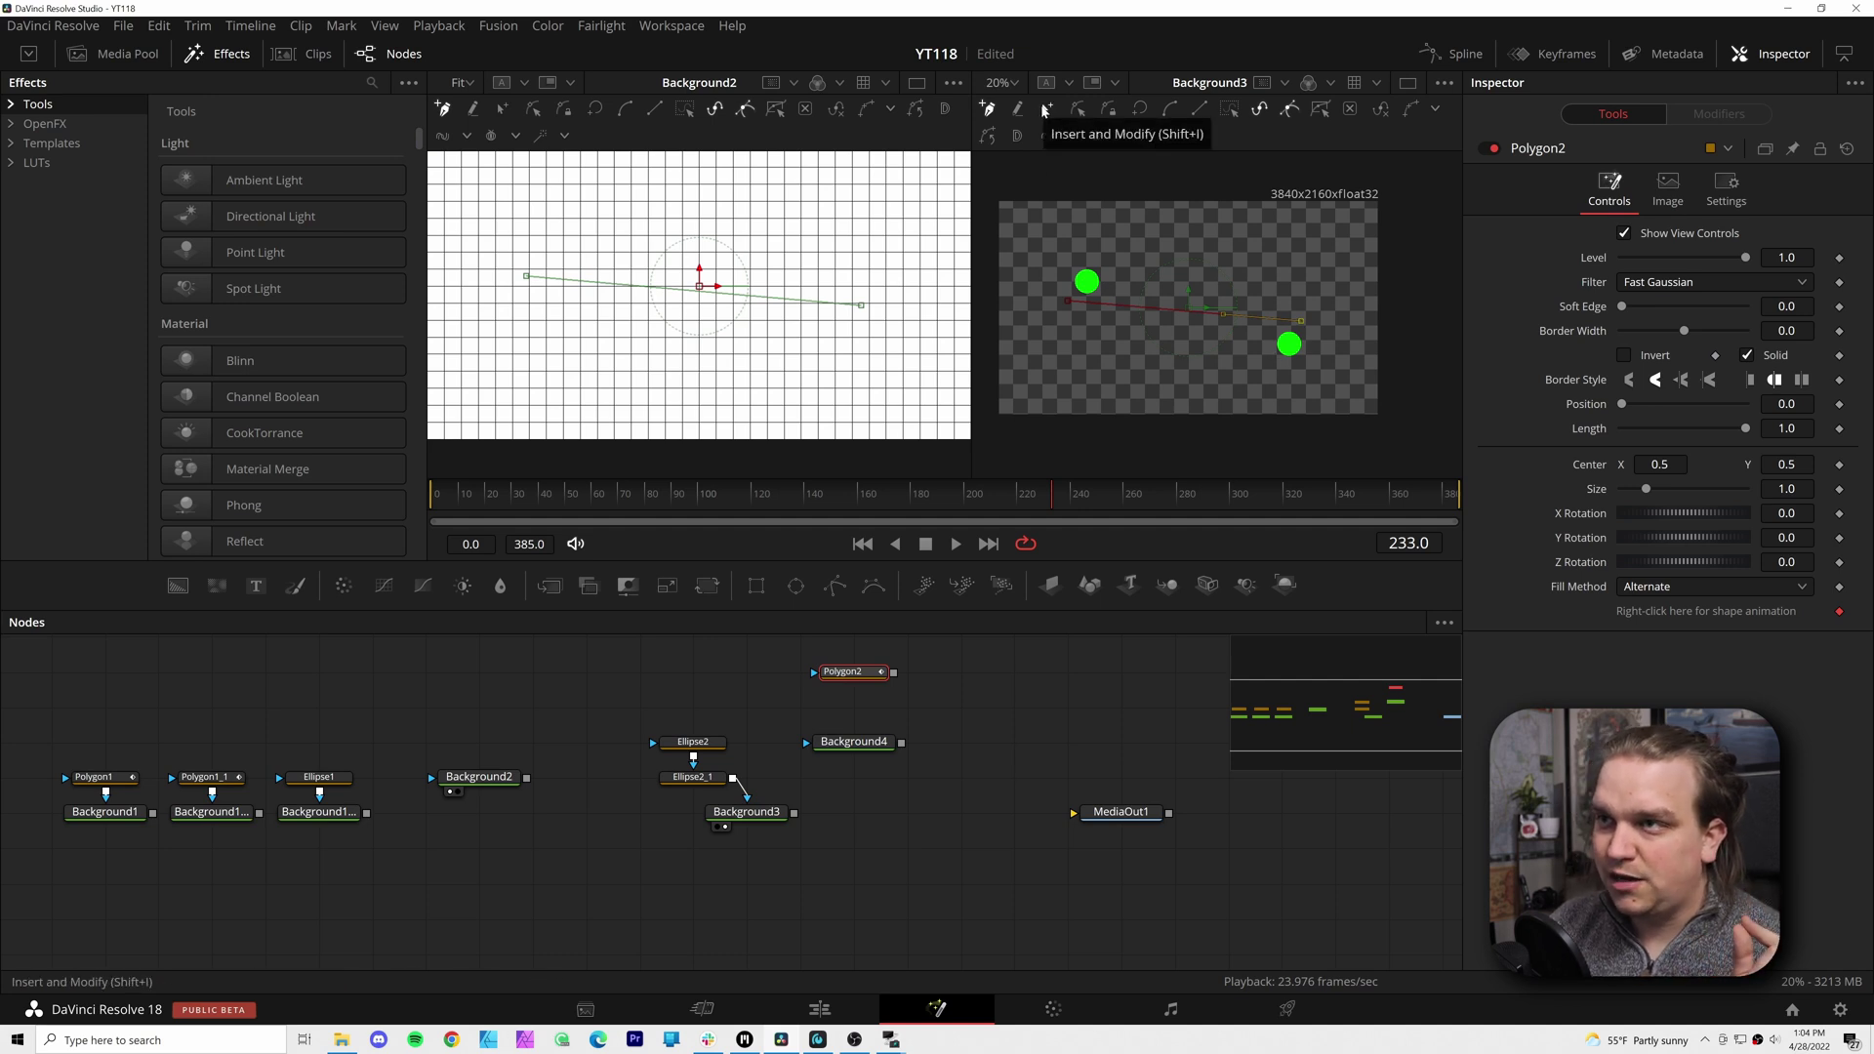
{"action": "left_click", "coordinate": [1045, 109]}
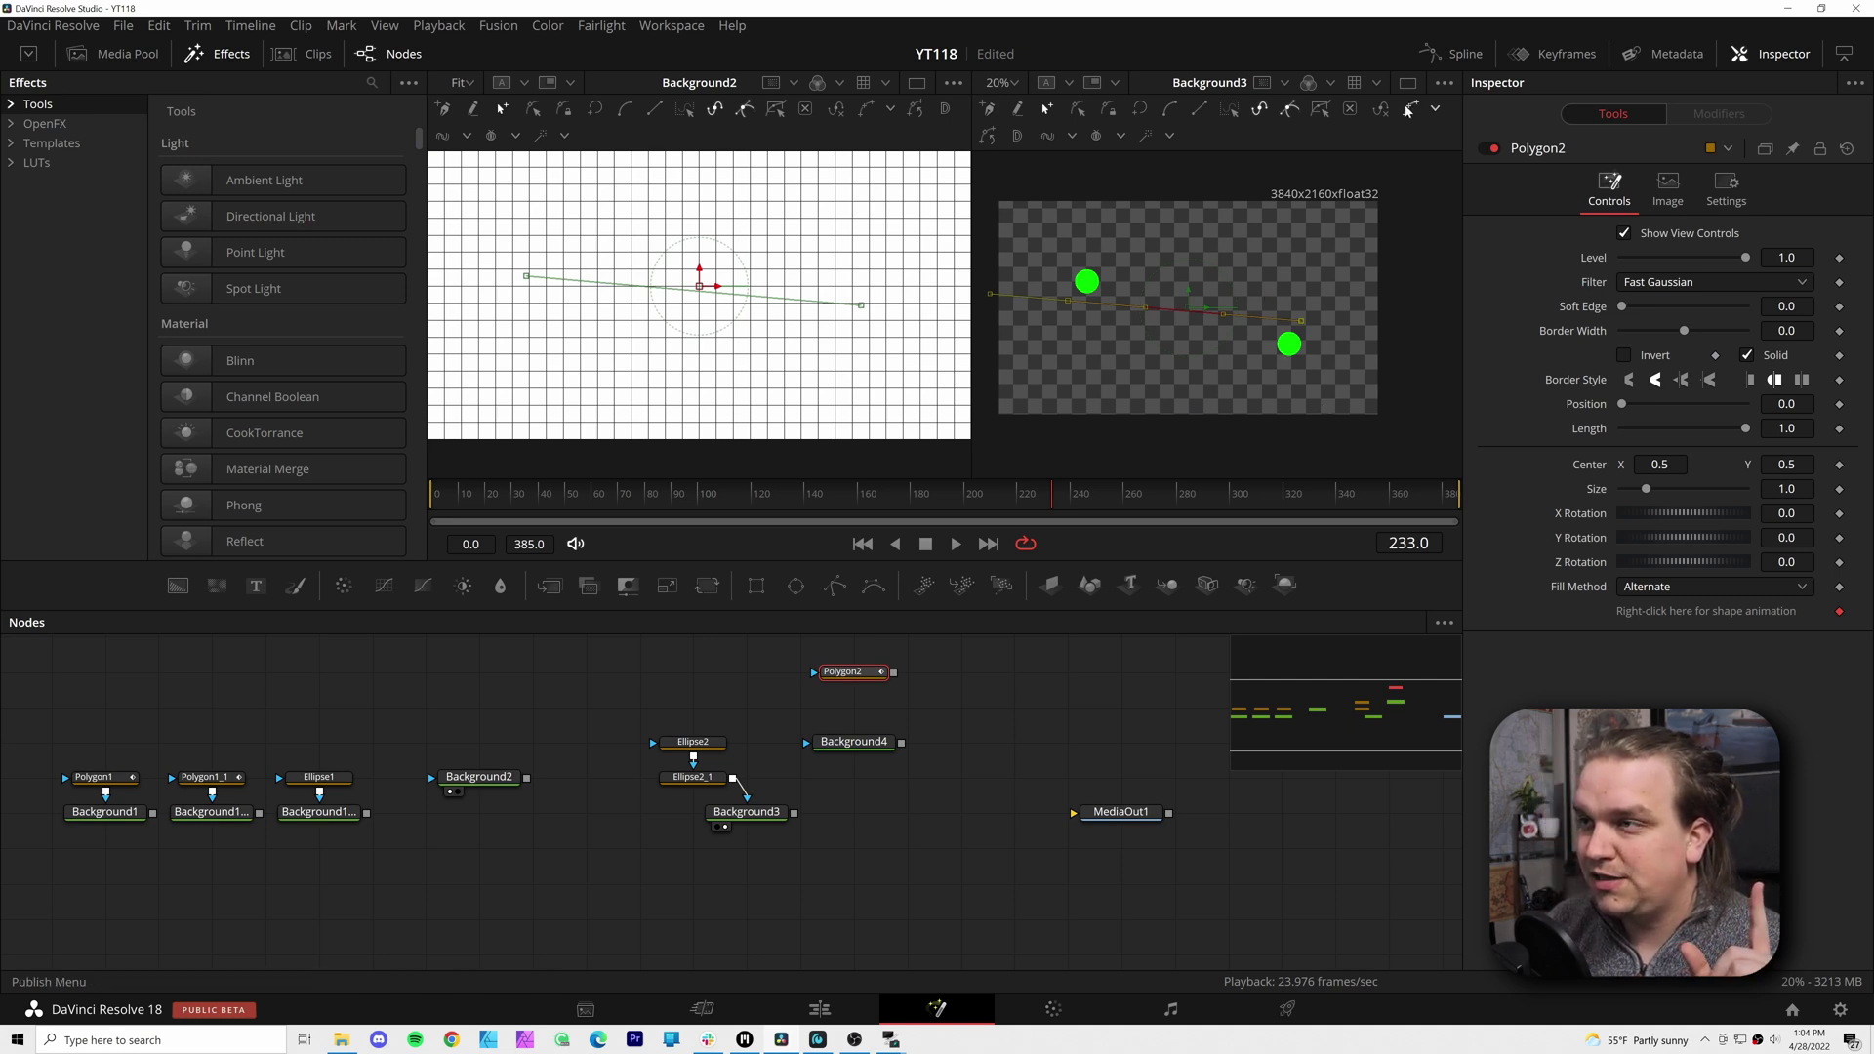
{"action": "left_click", "coordinate": [1437, 114]}
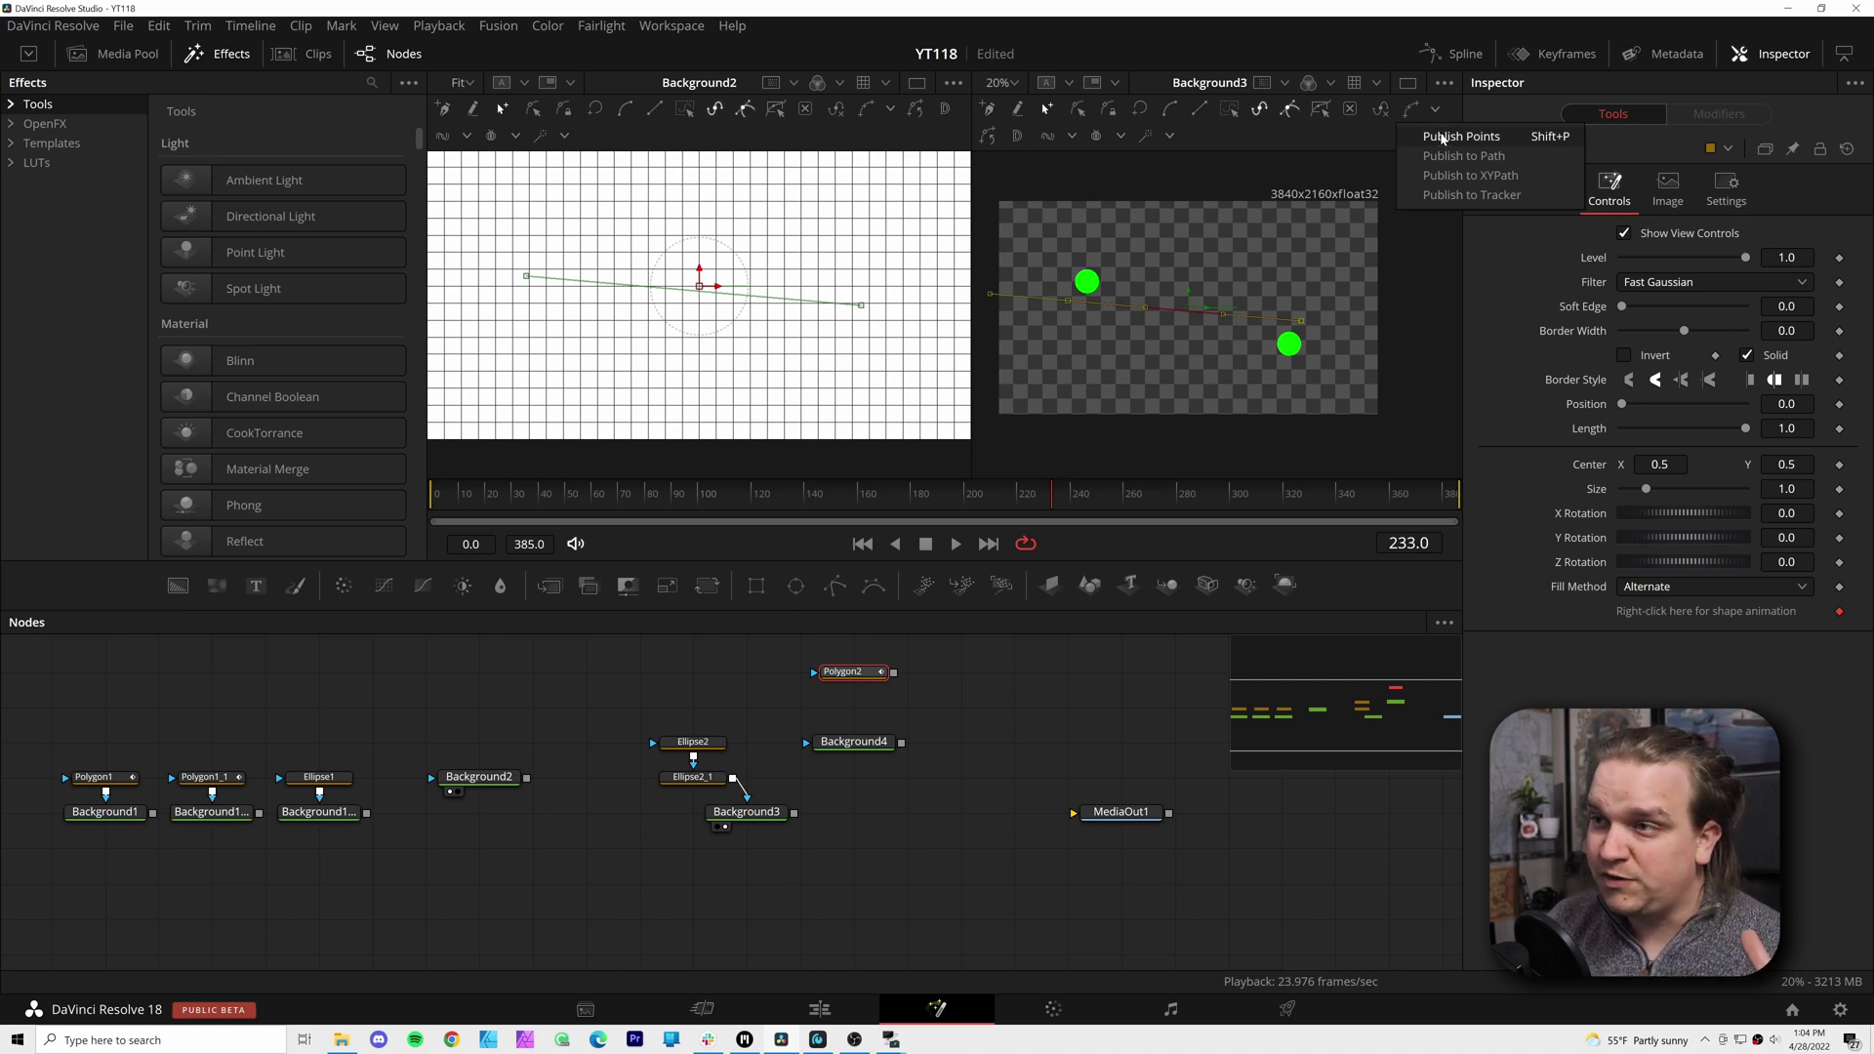
{"action": "left_click", "coordinate": [1441, 138]}
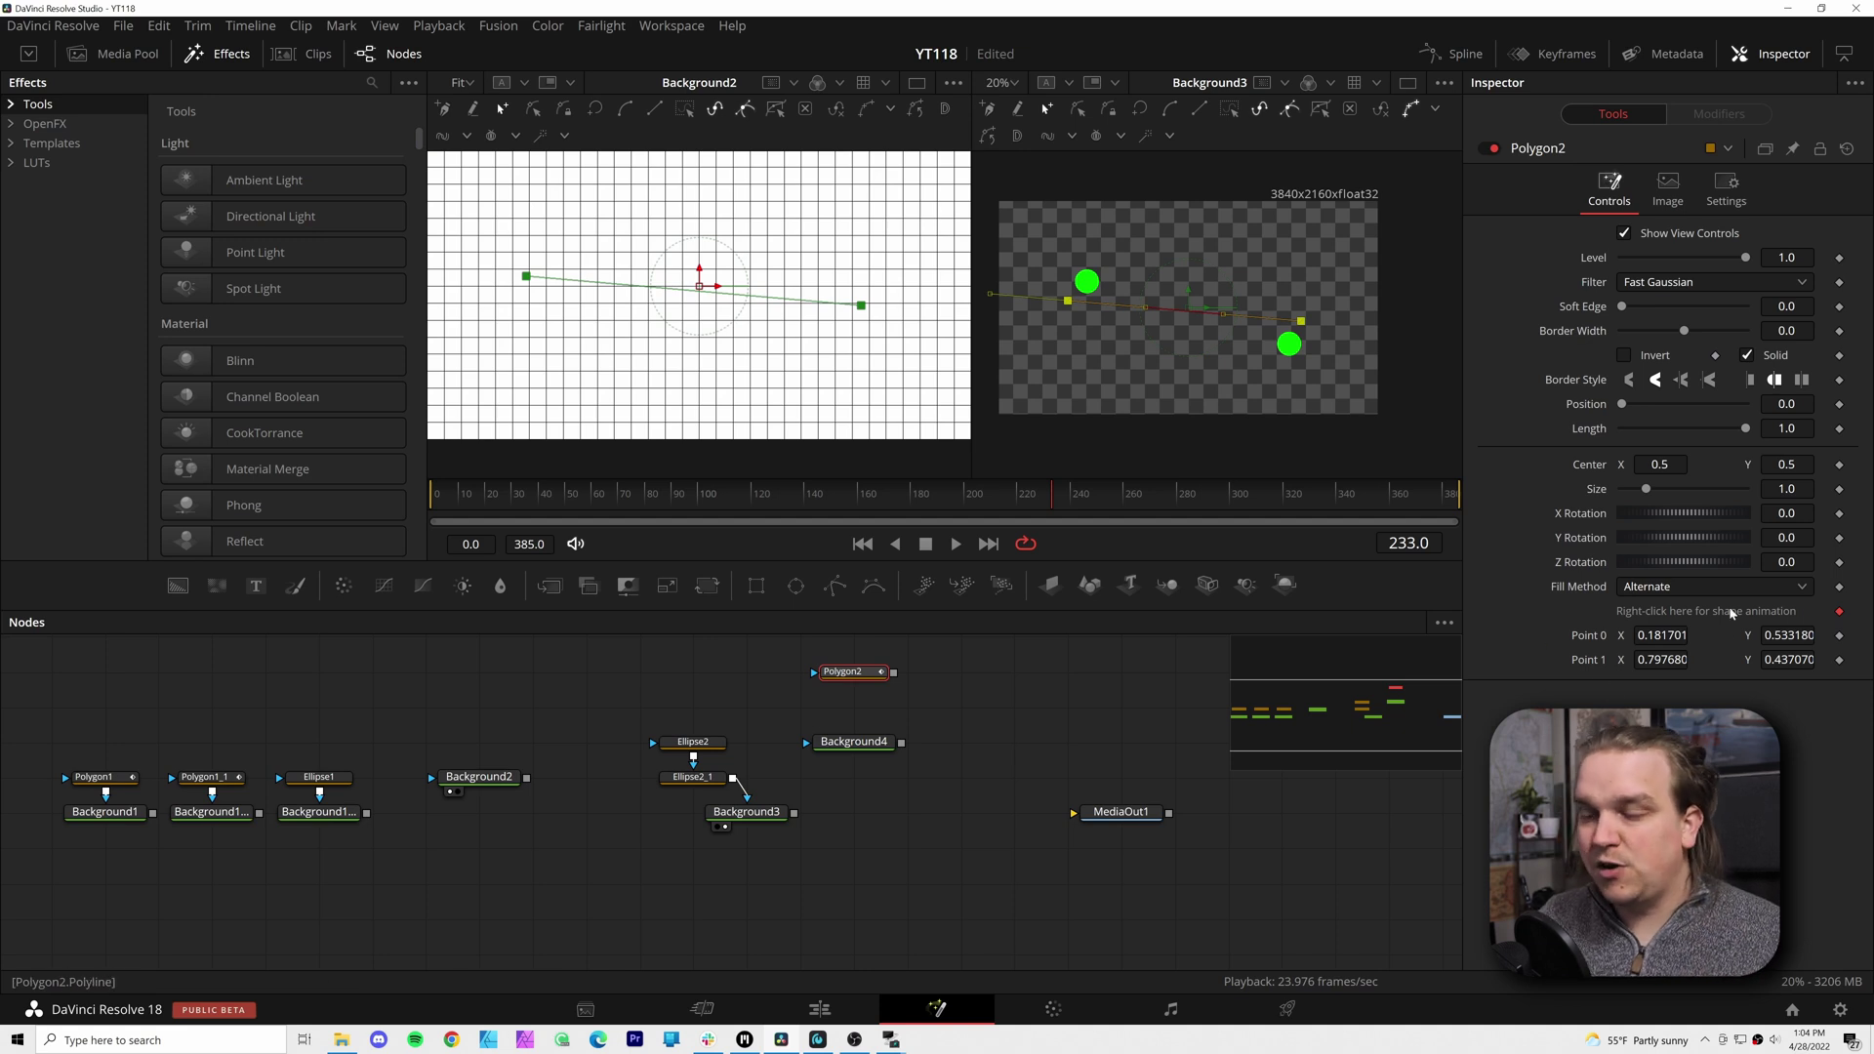
Adjust Point 0, raise Border Width to 0.111, and connect Polygon2 as Background4's mask
{"action": "left_click_drag", "start_coordinate": [526, 276], "coordinate": [541, 251]}
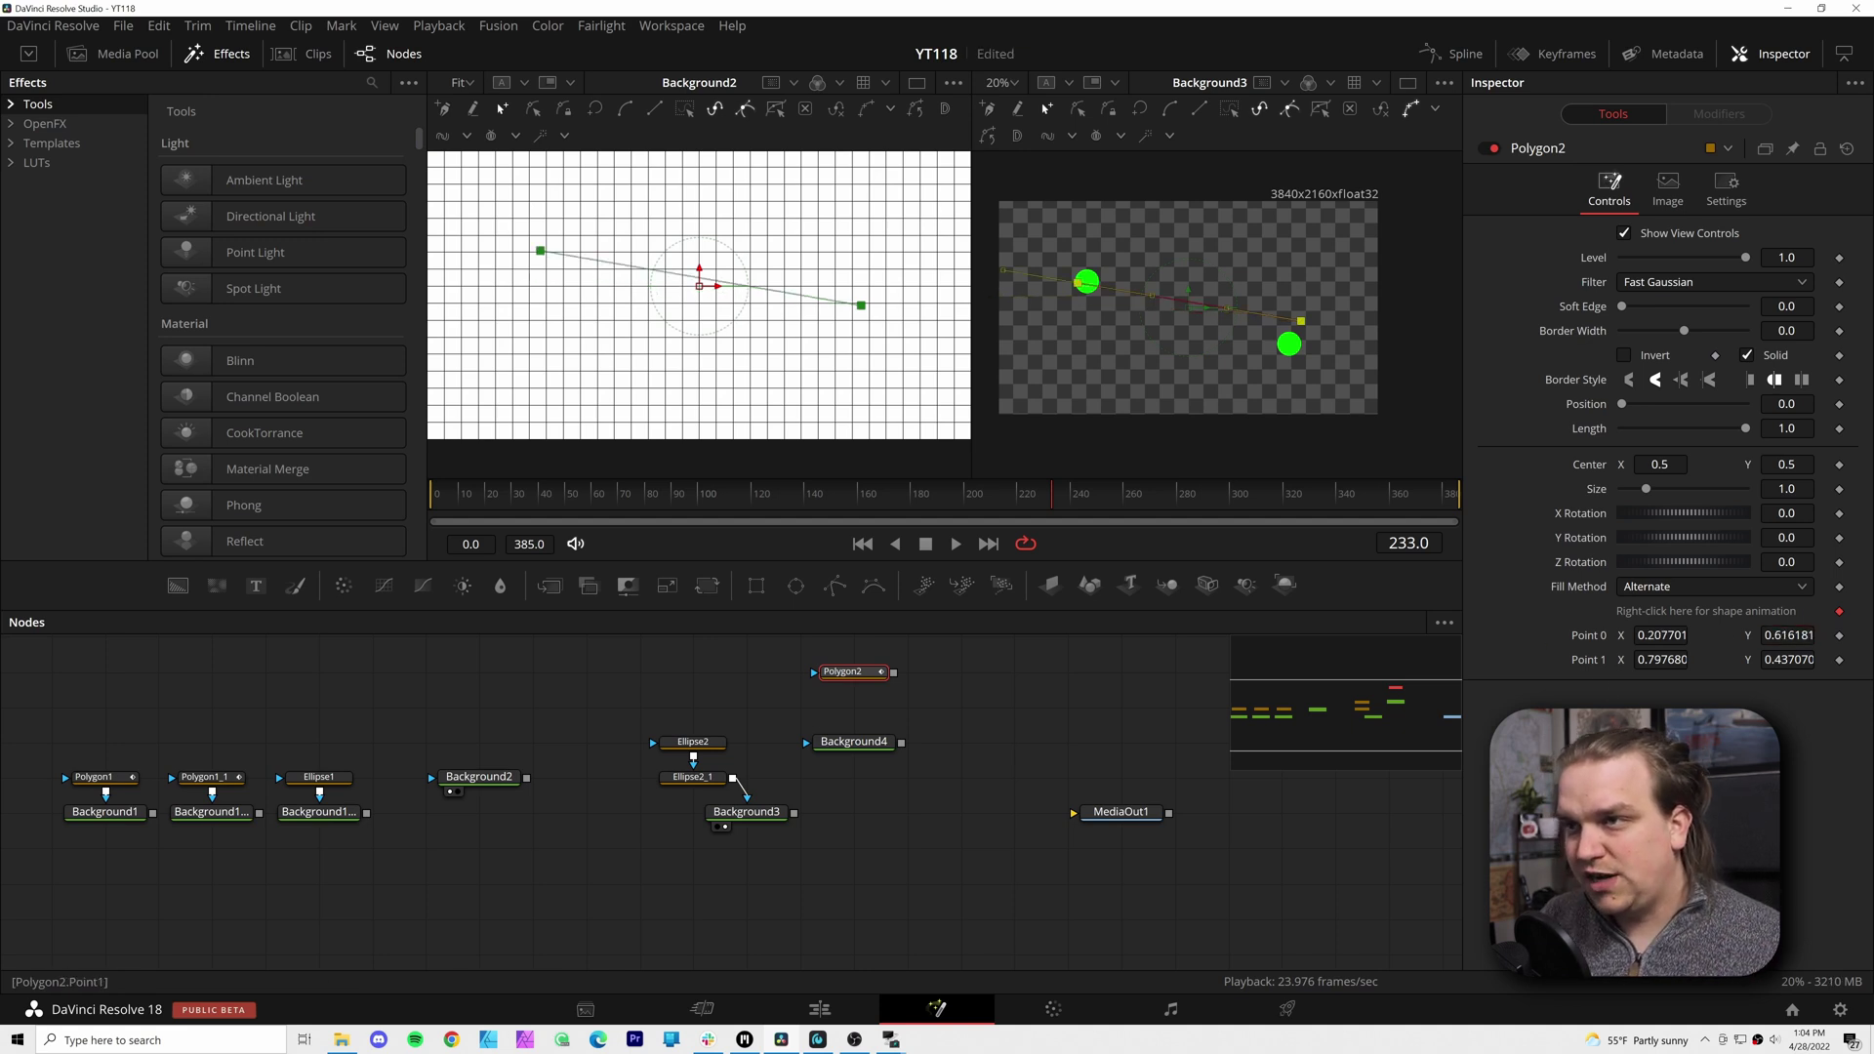
{"action": "mouse_move", "coordinate": [1787, 636]}
{"action": "left_mouse_down"}
{"action": "mouse_move", "coordinate": [1769, 656]}
{"action": "mouse_move", "coordinate": [1777, 635]}
{"action": "left_mouse_up"}
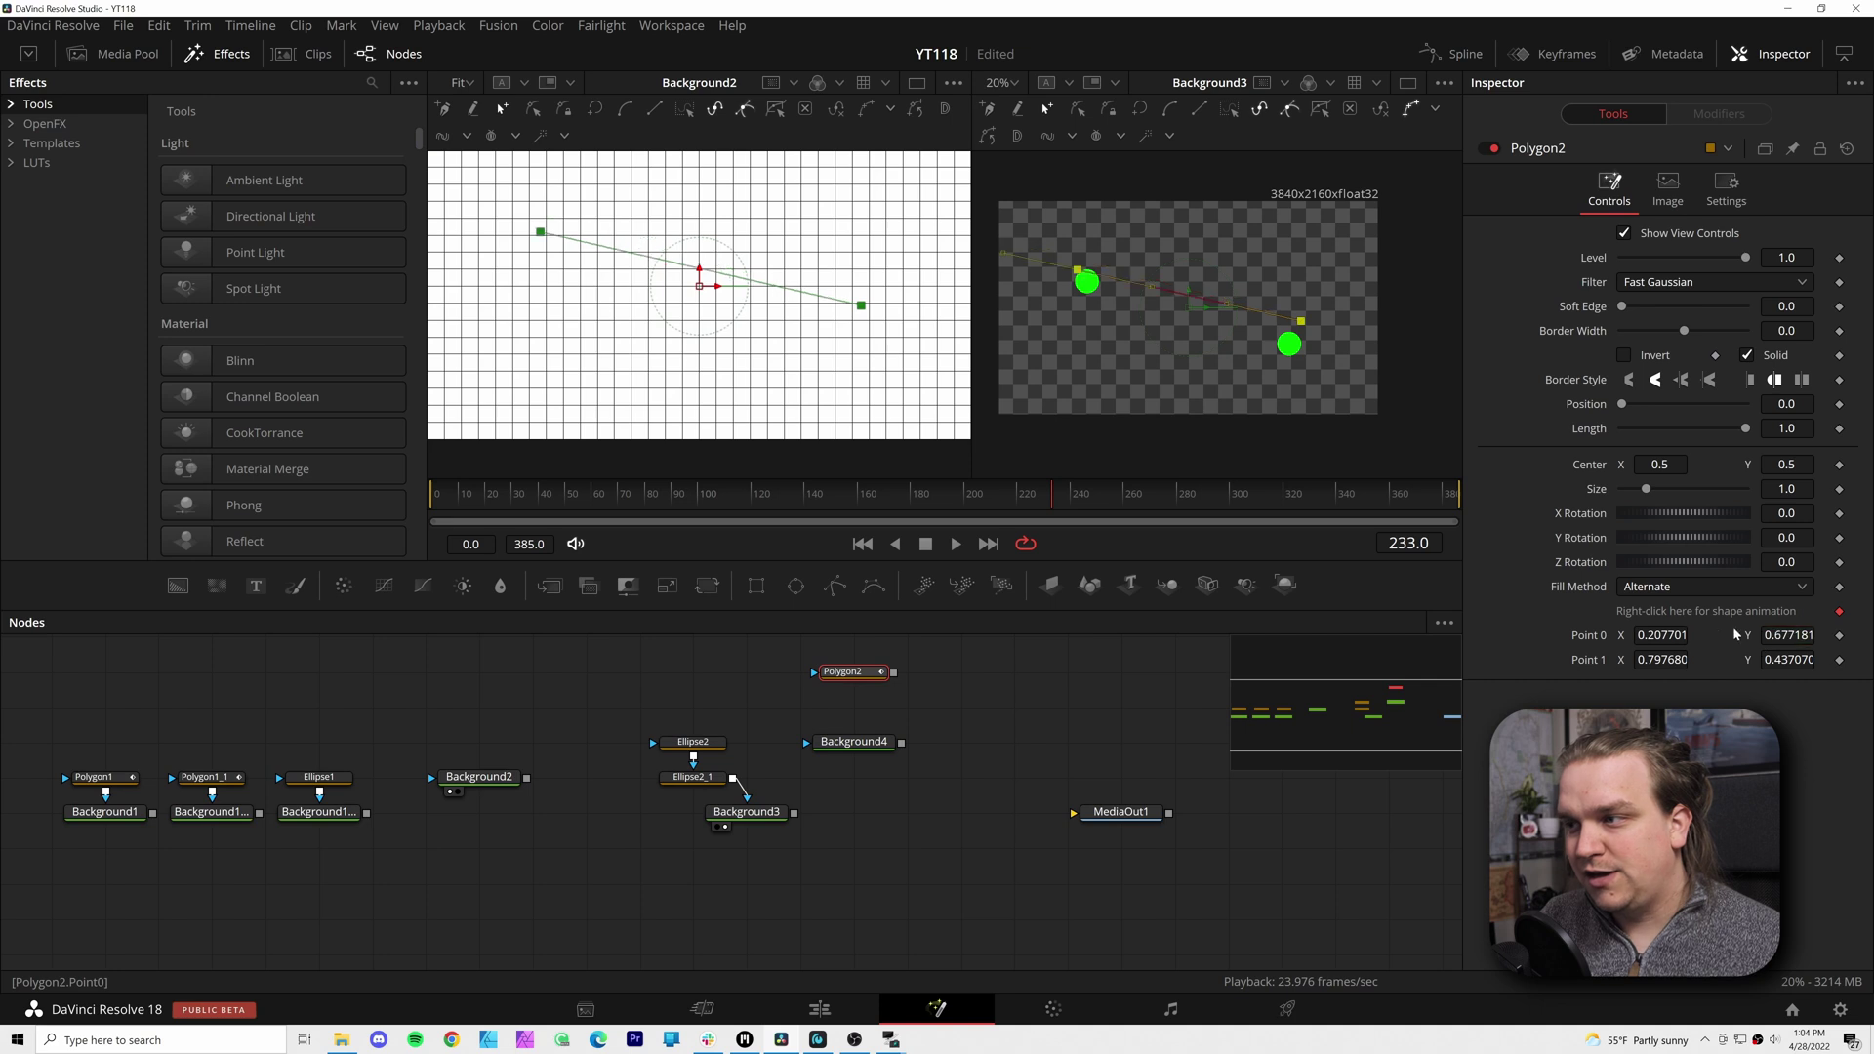
{"action": "left_click_drag", "start_coordinate": [1662, 635], "coordinate": [1652, 635]}
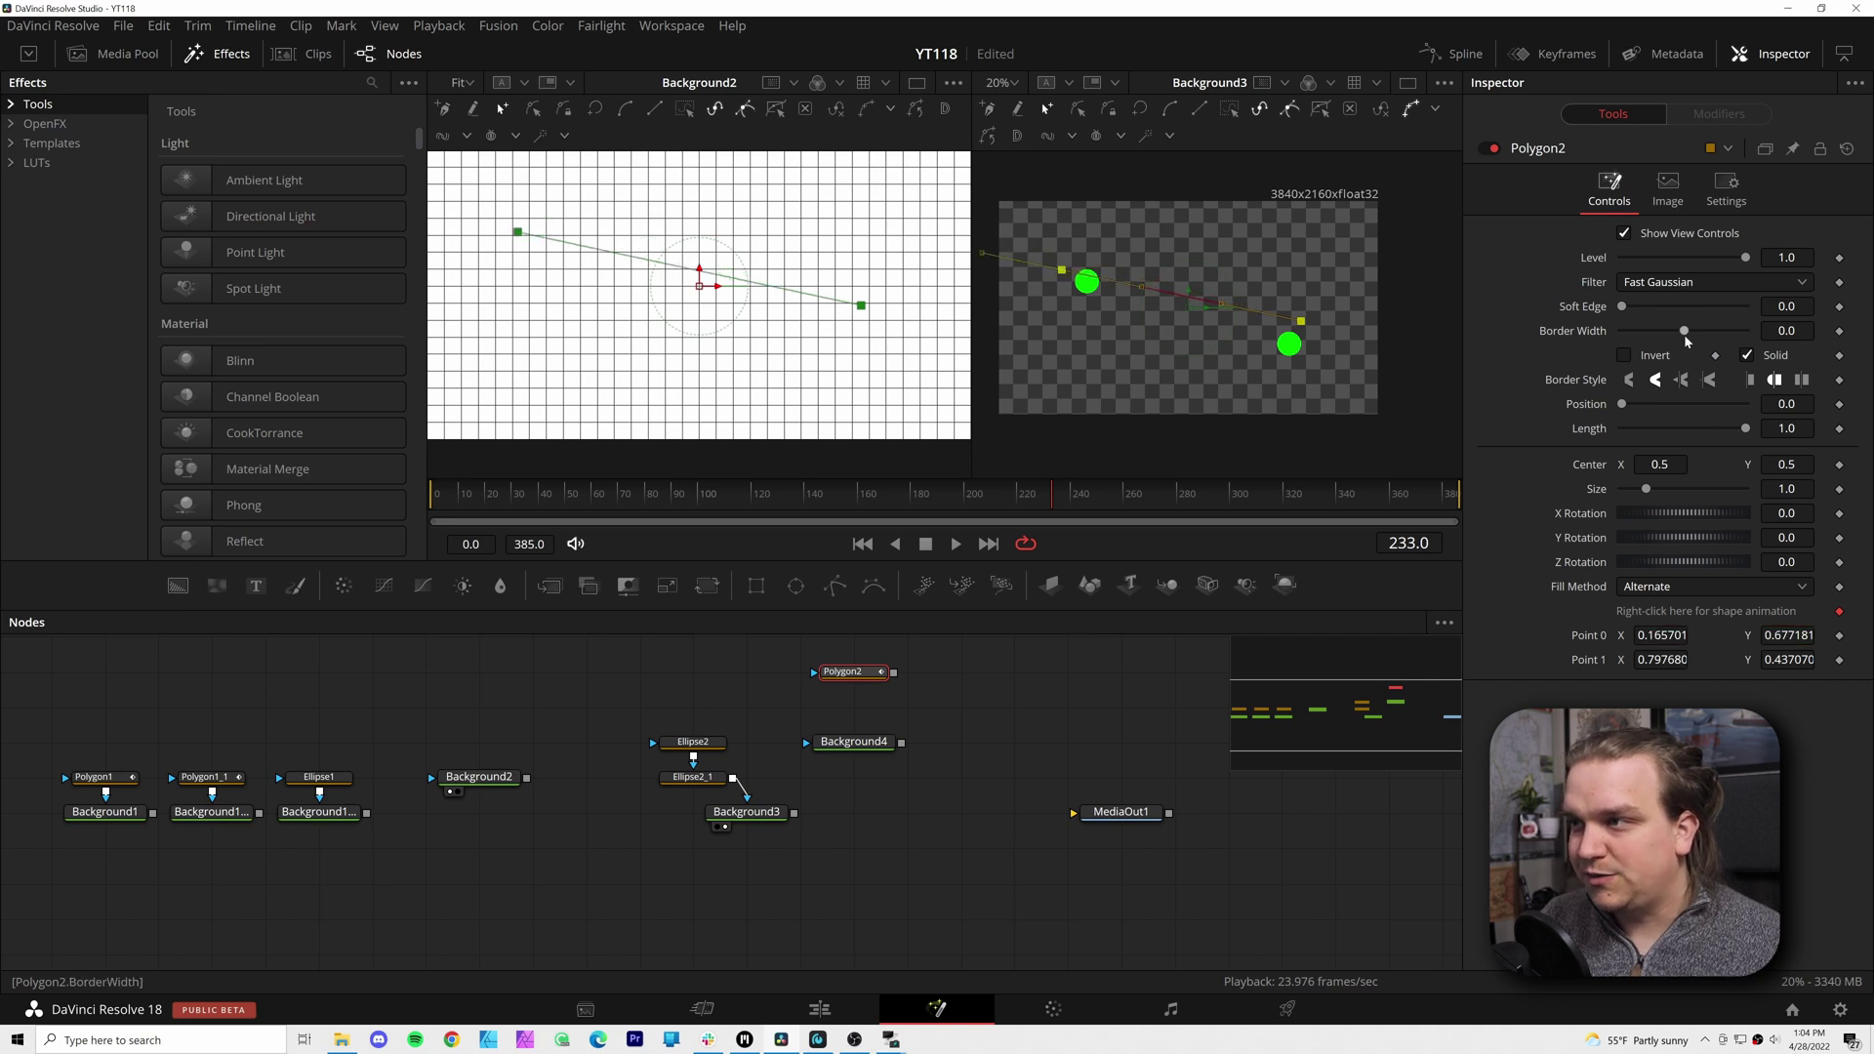
{"action": "left_click_drag", "start_coordinate": [1685, 335], "coordinate": [1720, 353]}
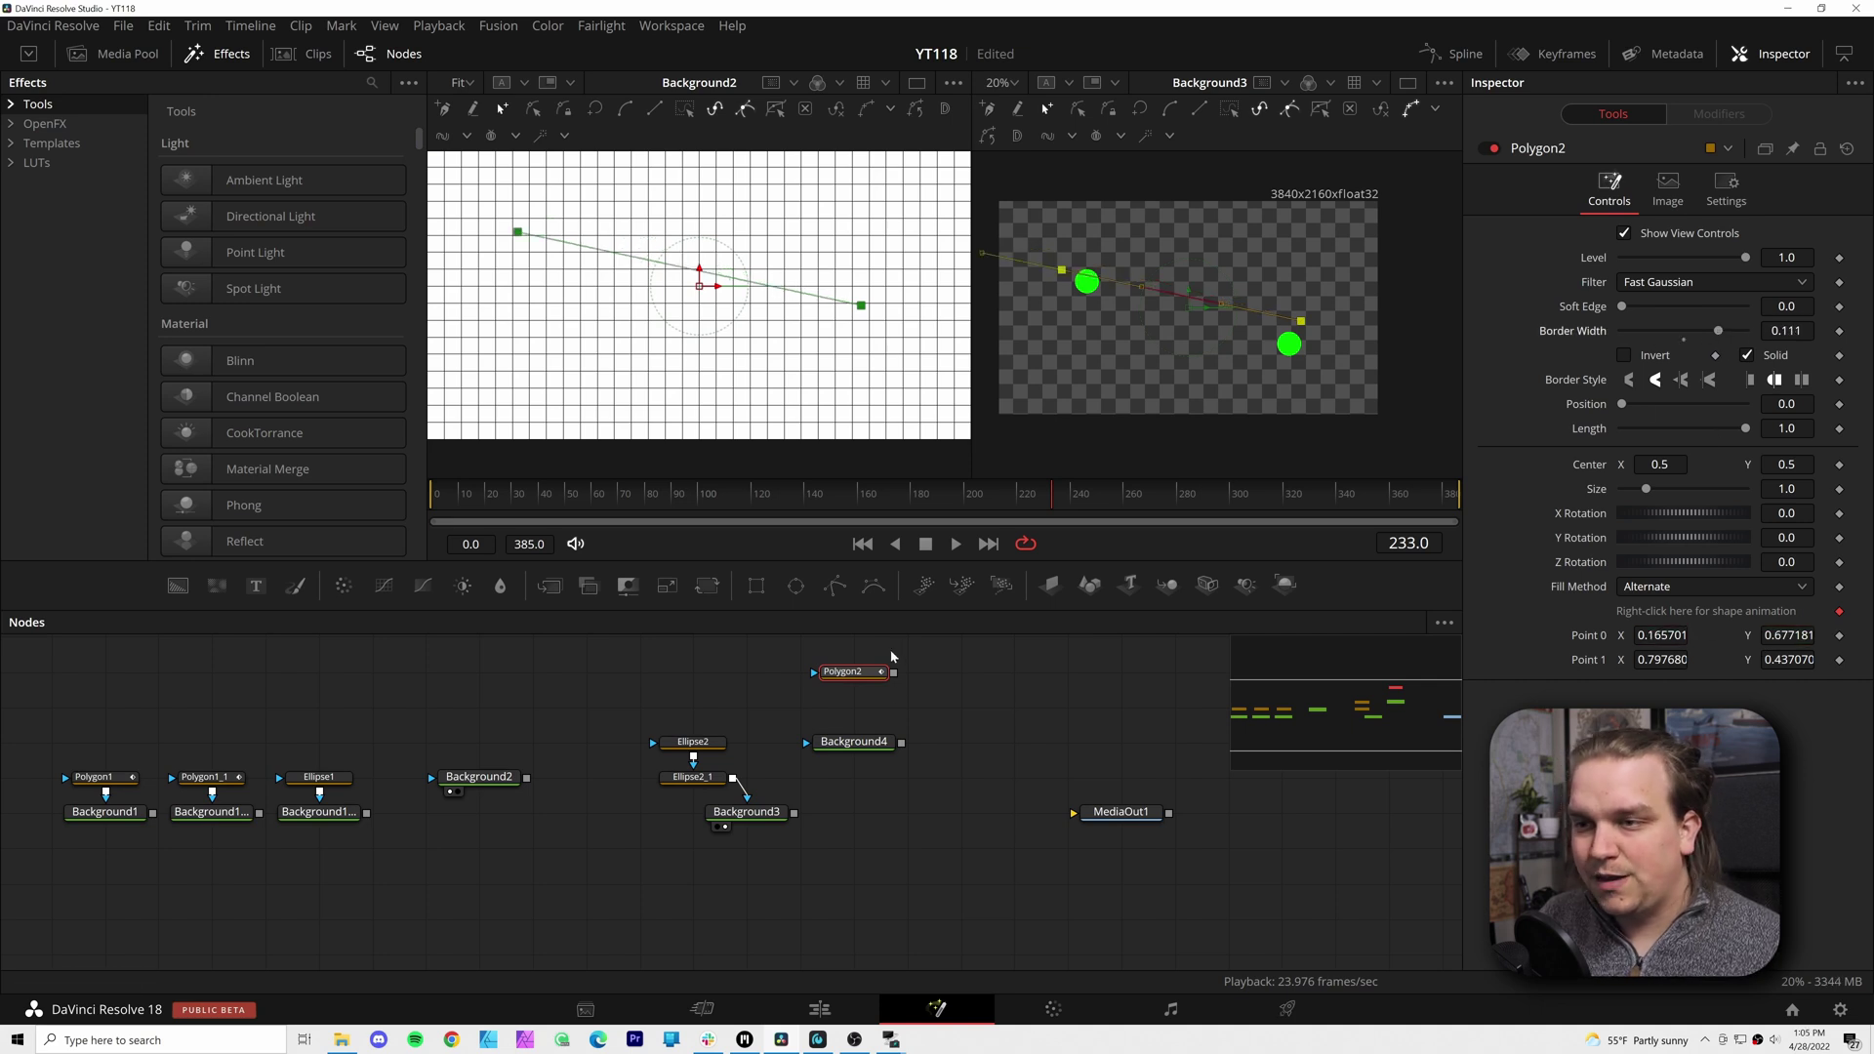
{"action": "left_click_drag", "start_coordinate": [893, 671], "coordinate": [847, 742]}
{"action": "left_click", "coordinate": [847, 744]}
Merge Background4 over Background3 as Merge1 and show it in the right viewer
{"action": "key", "text": "2"}
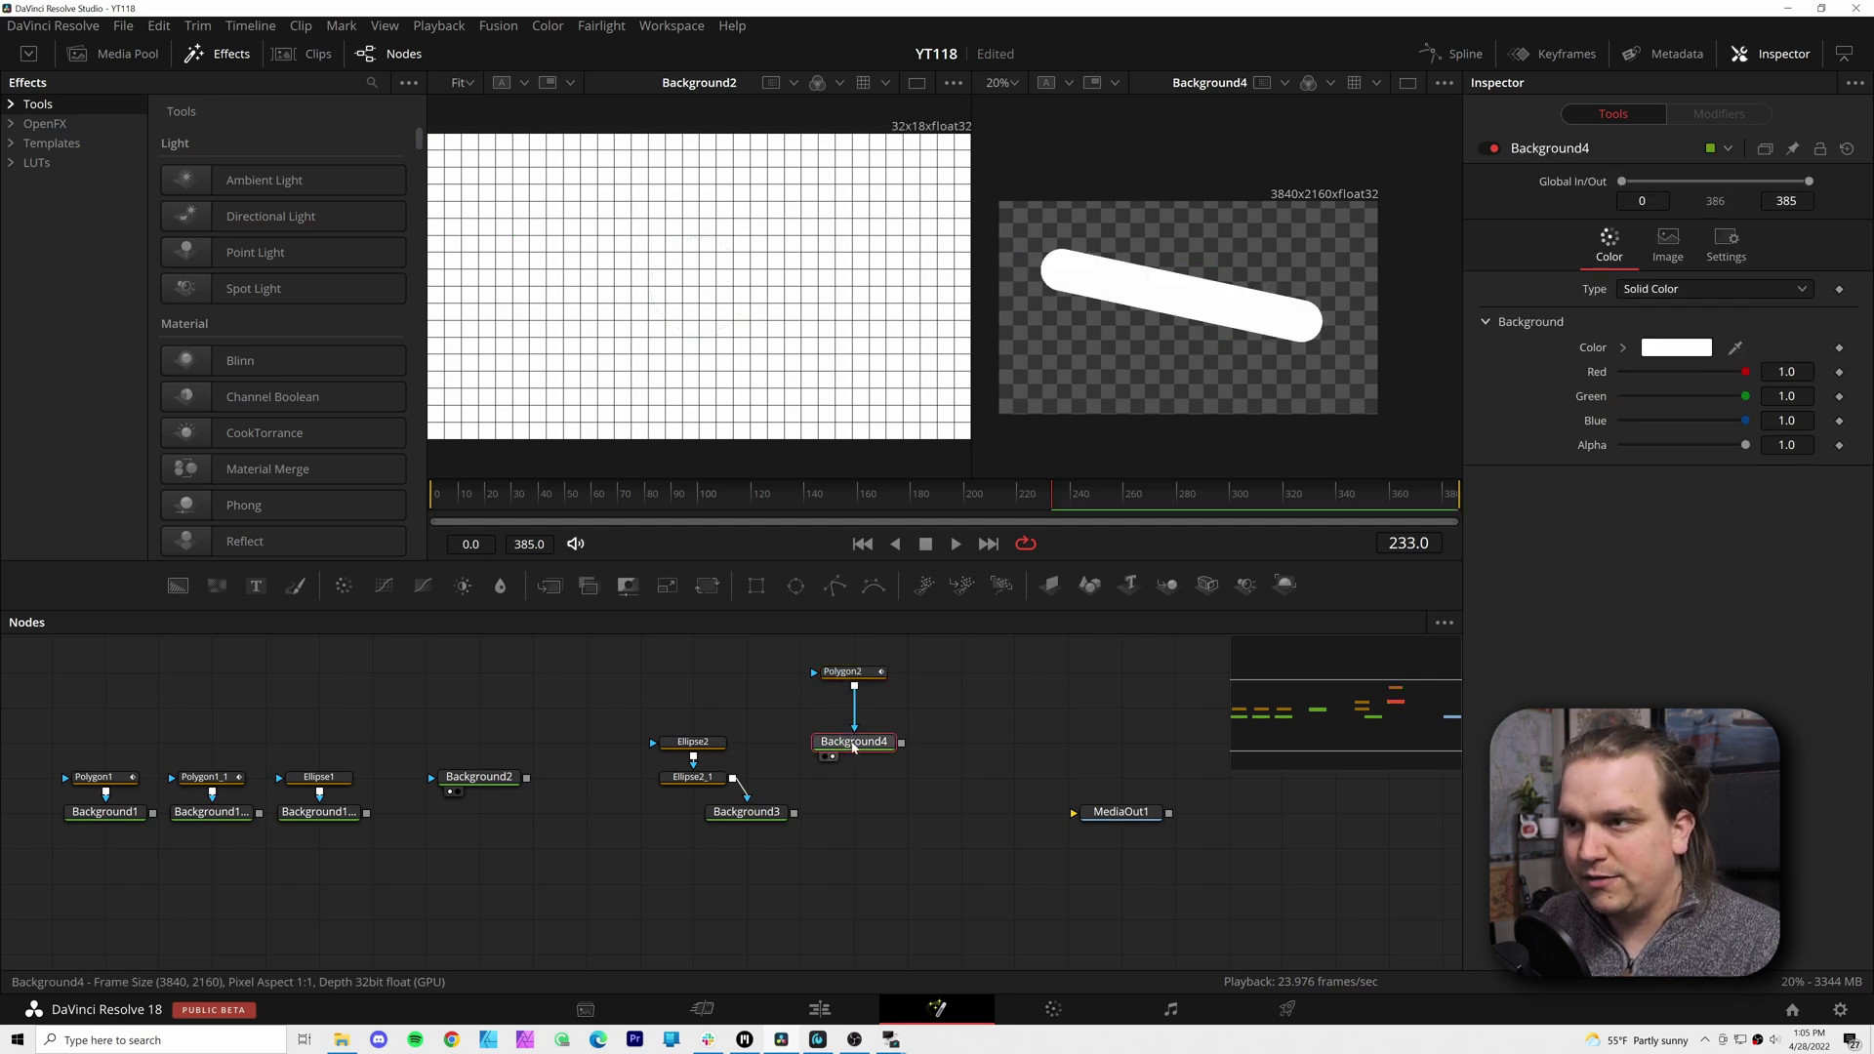
{"action": "left_click", "coordinate": [842, 671]}
{"action": "left_click_drag", "start_coordinate": [854, 756], "coordinate": [881, 822]}
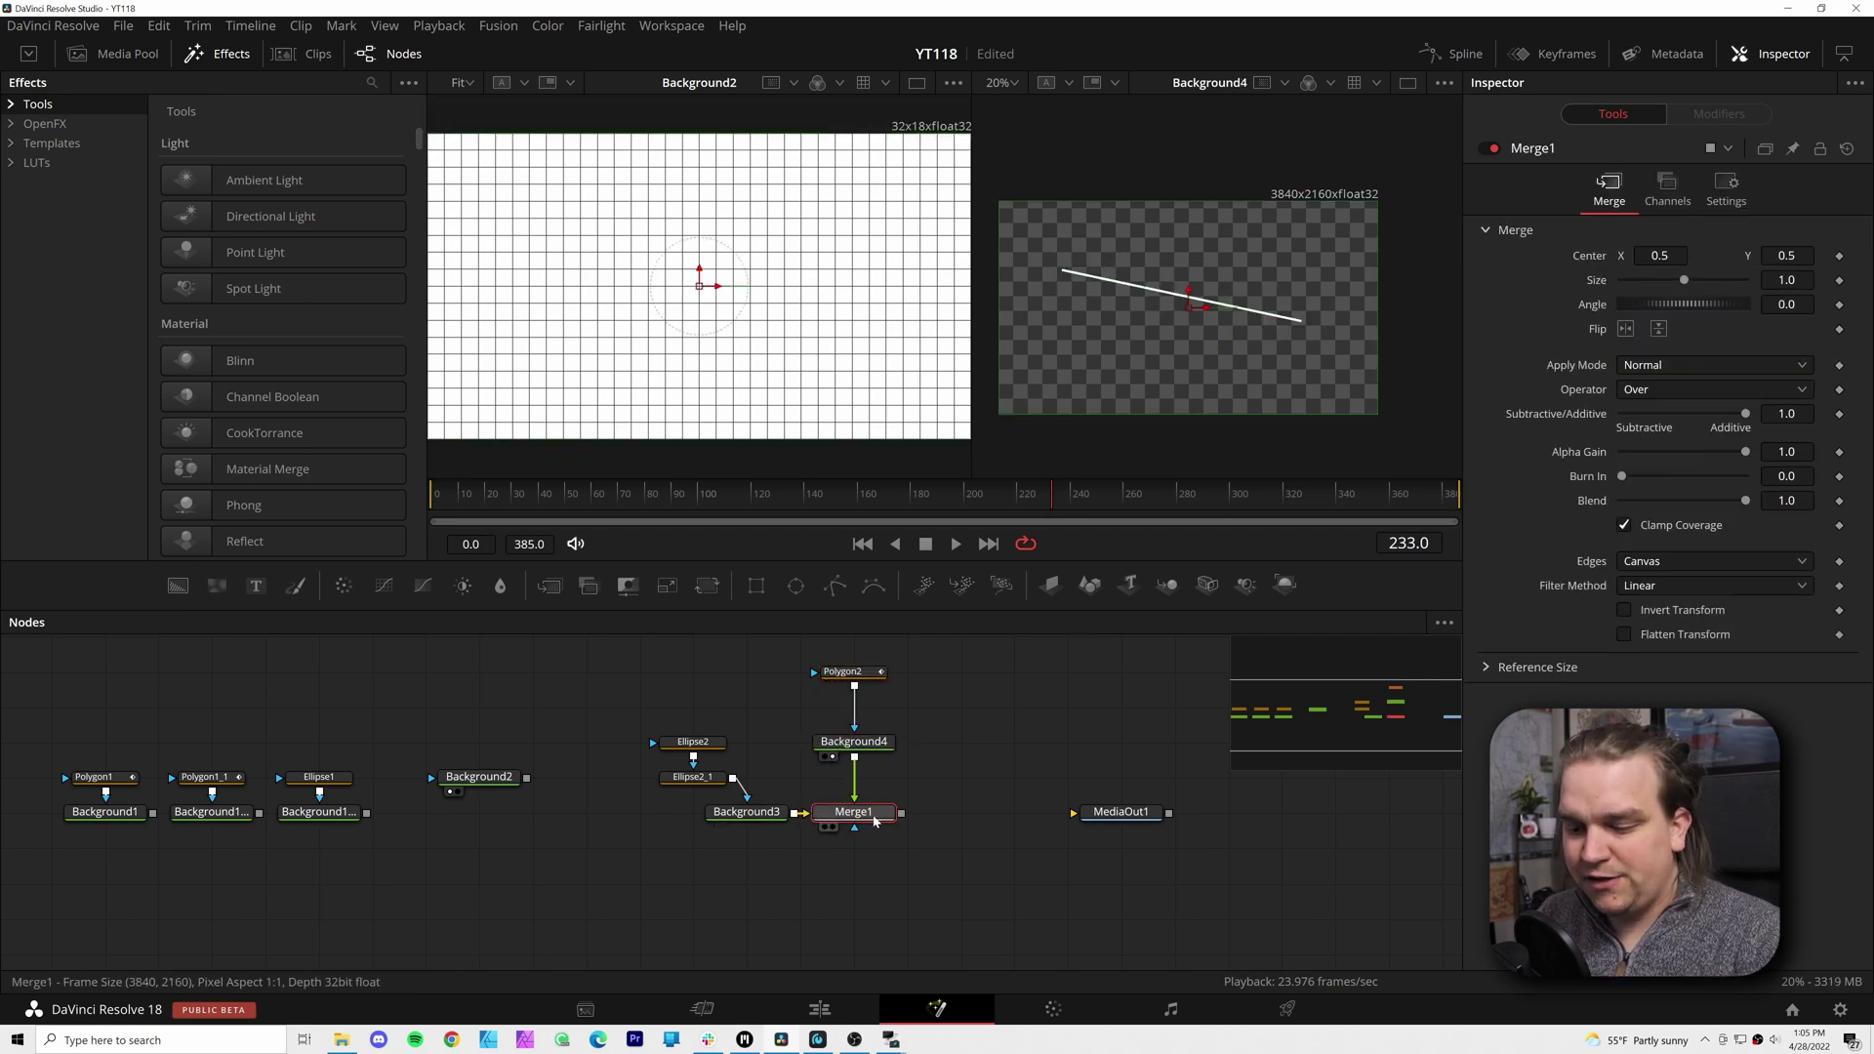
{"action": "key", "text": "2"}
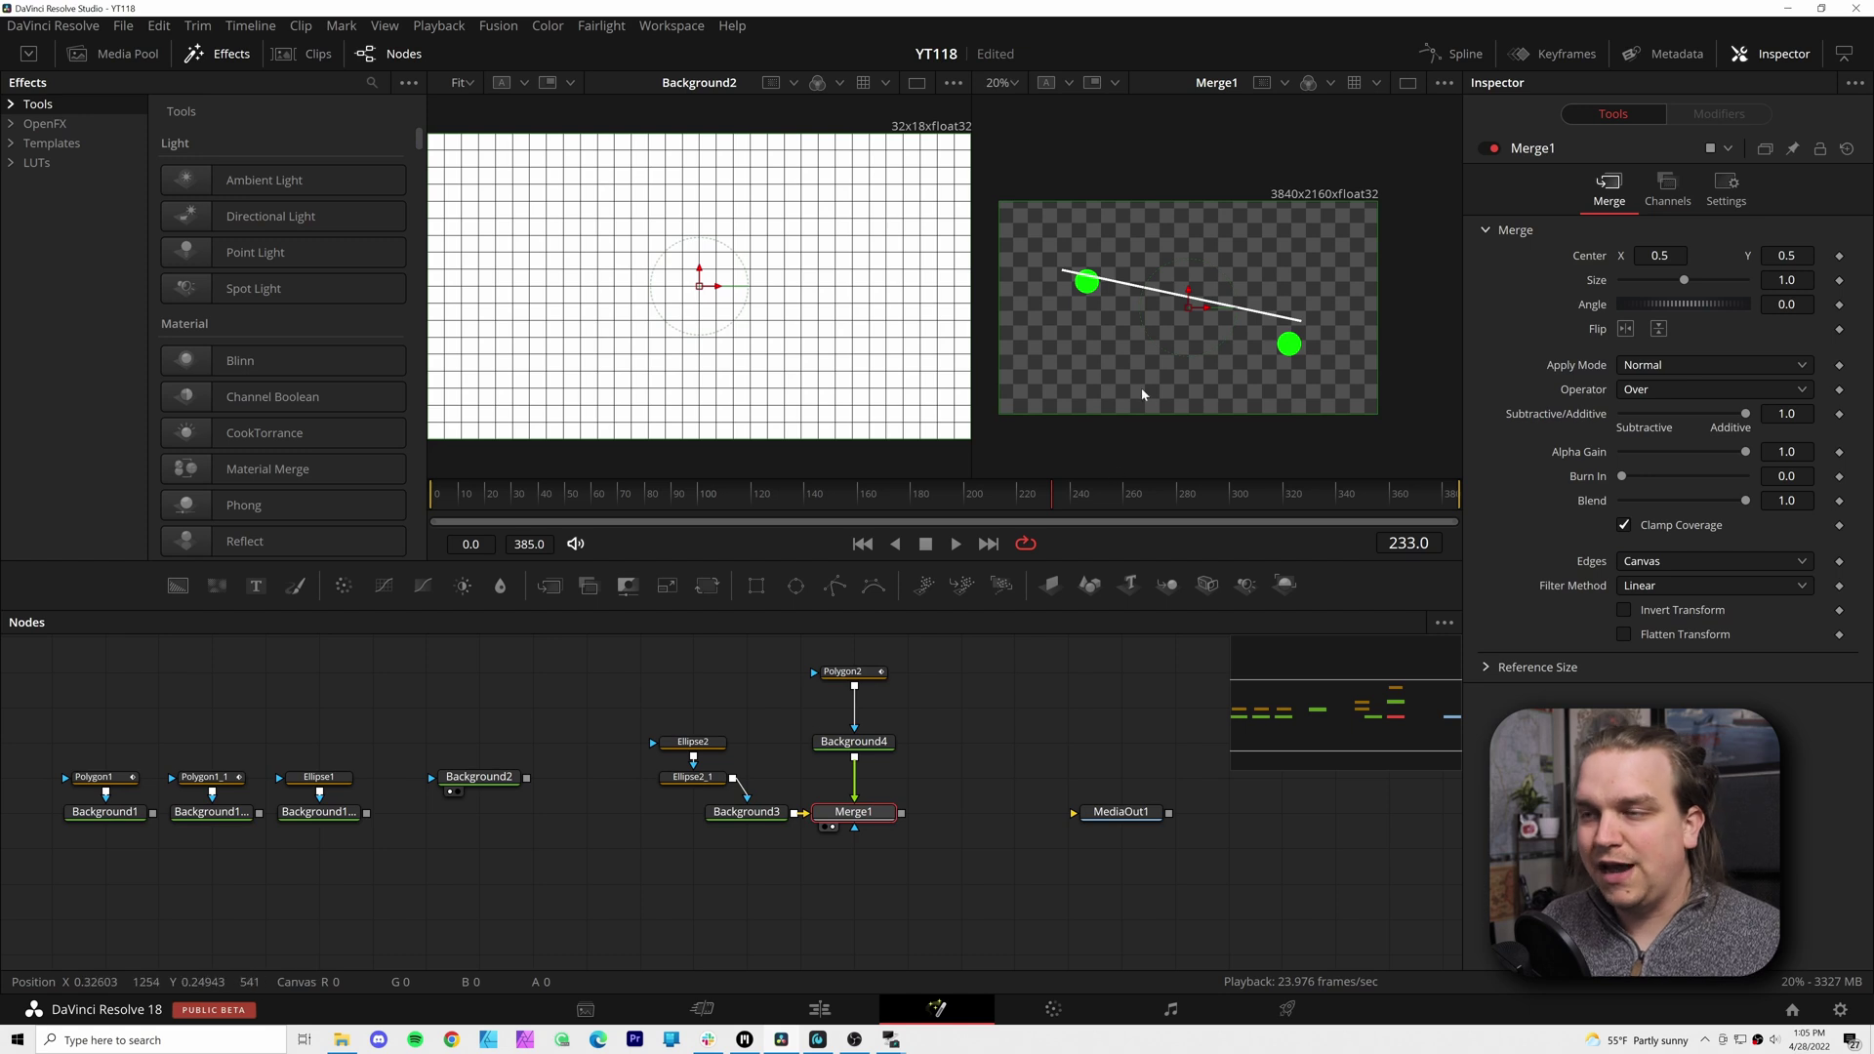
Modify the left dot's Ellipse Center with Perturb and lower its Strength
{"action": "left_click", "coordinate": [687, 743]}
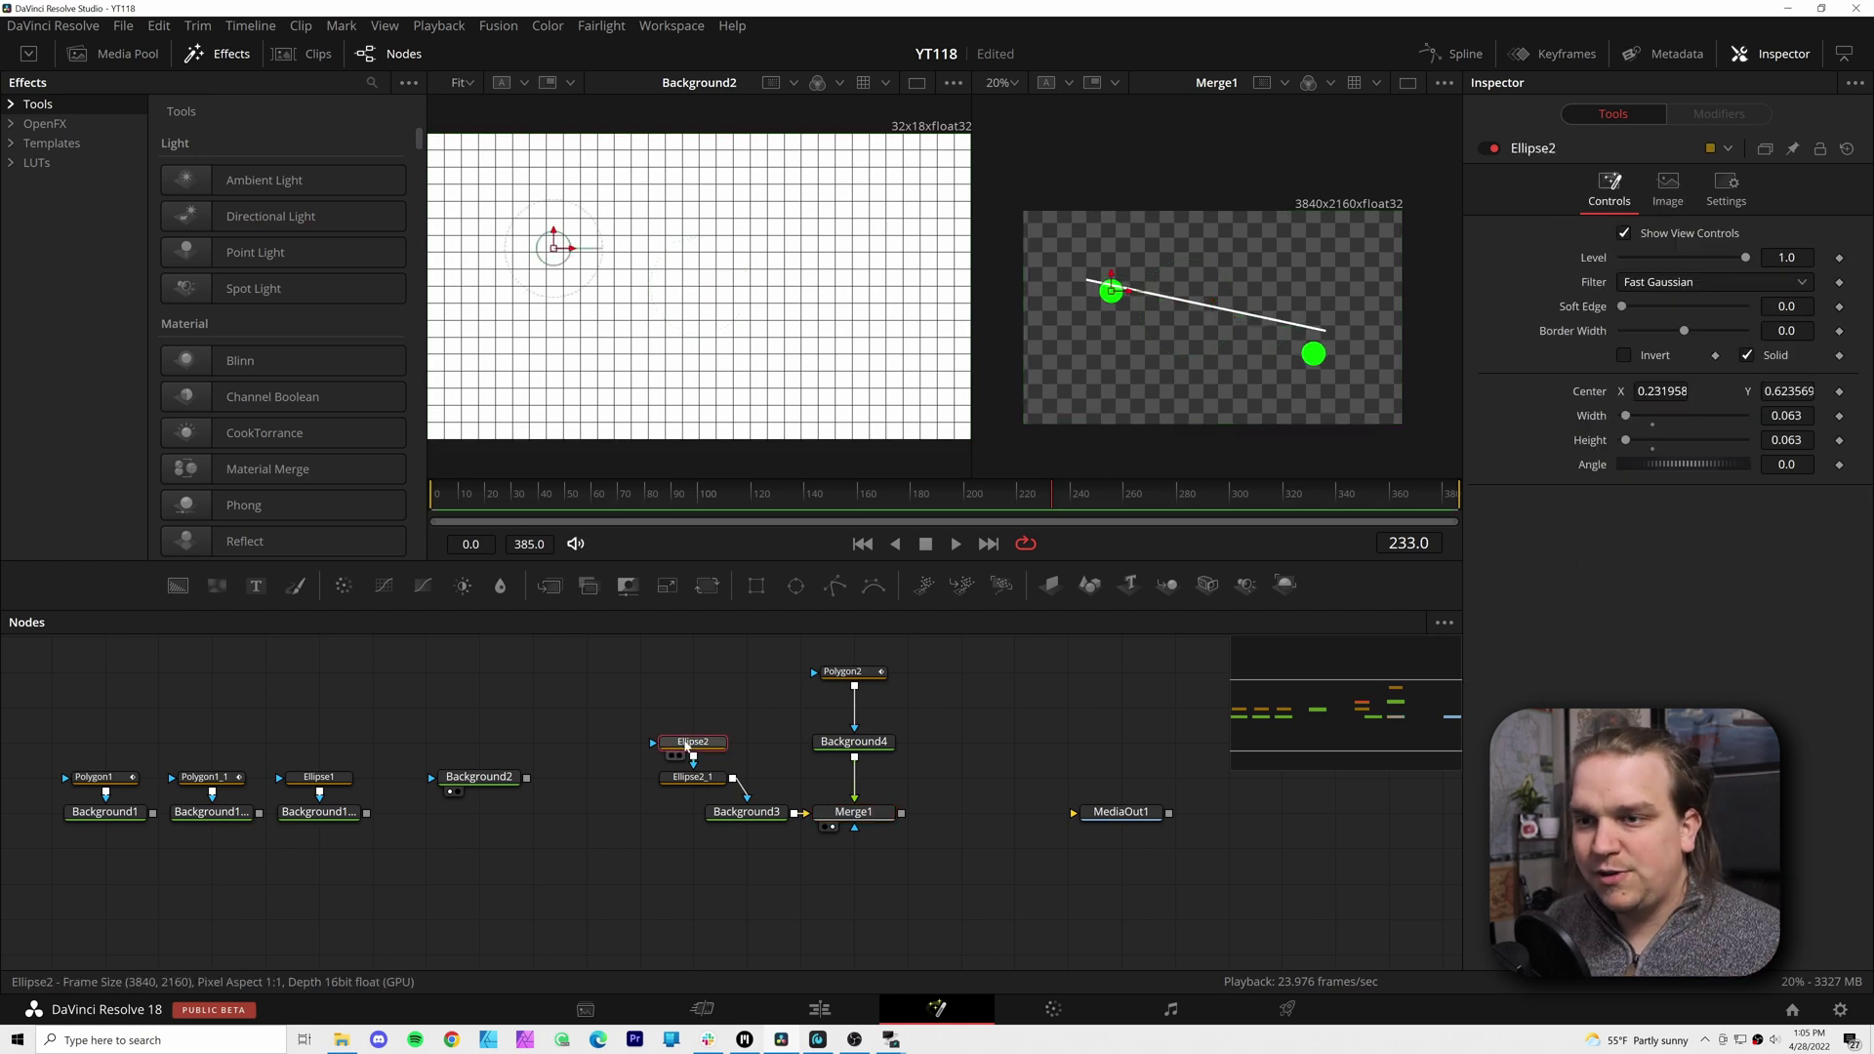
{"action": "right_click", "coordinate": [1593, 396]}
{"action": "mouse_move", "coordinate": [1649, 478]}
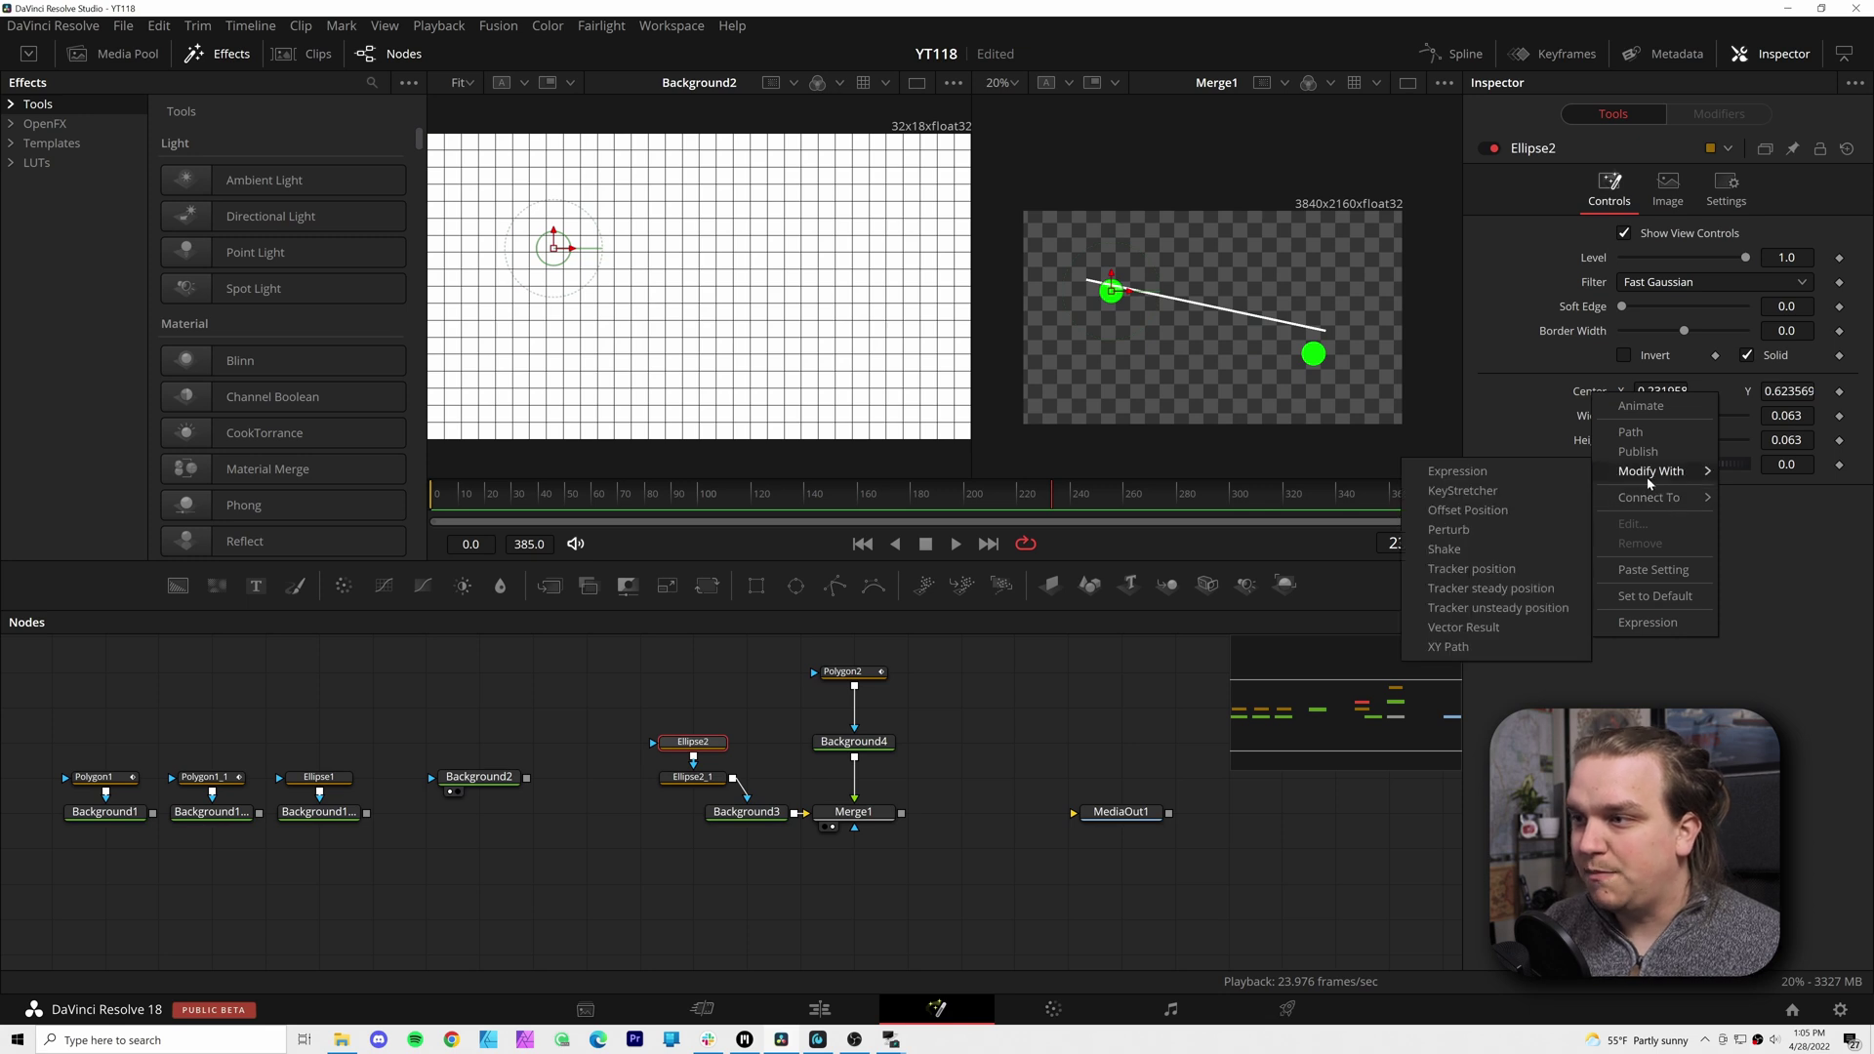
{"action": "left_click", "coordinate": [1487, 529]}
{"action": "left_click", "coordinate": [1718, 113]}
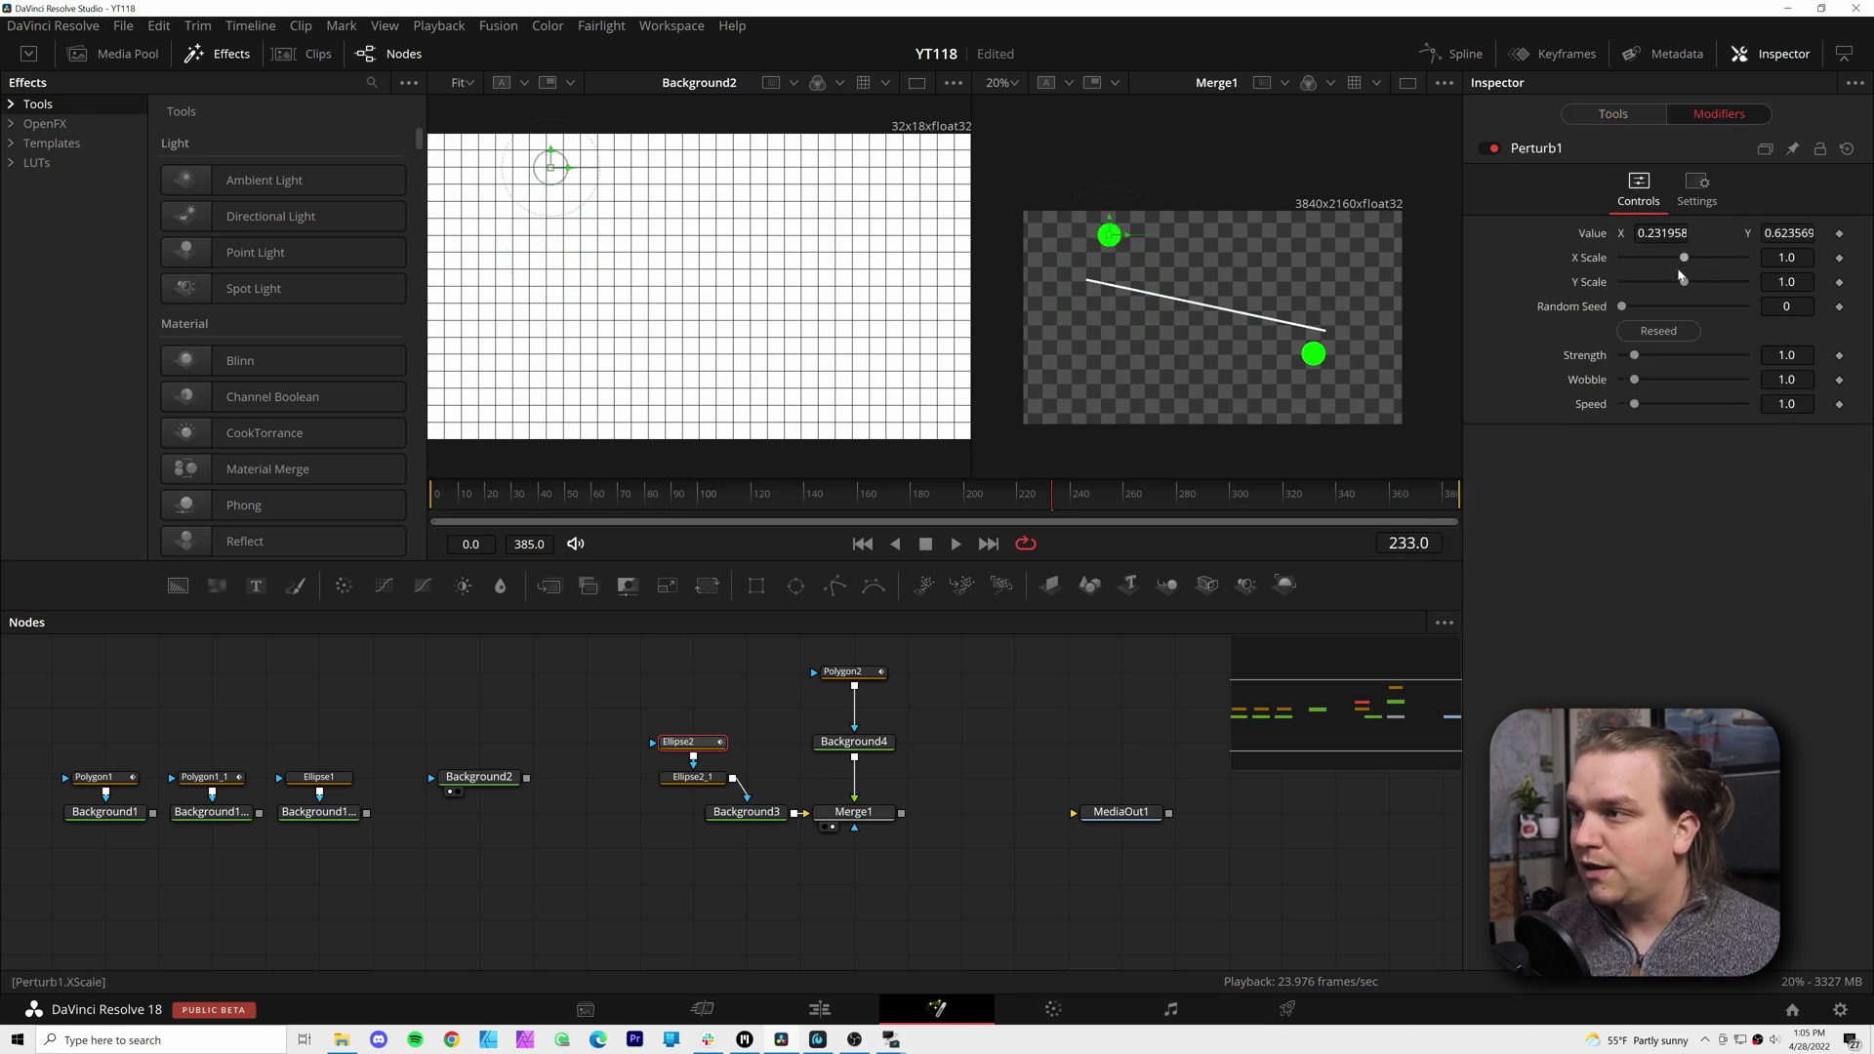
{"action": "left_click_drag", "start_coordinate": [1633, 355], "coordinate": [1626, 356]}
Perturb the right dot's Ellipse Center as well, with Strength 0.24
{"action": "left_click", "coordinate": [695, 777]}
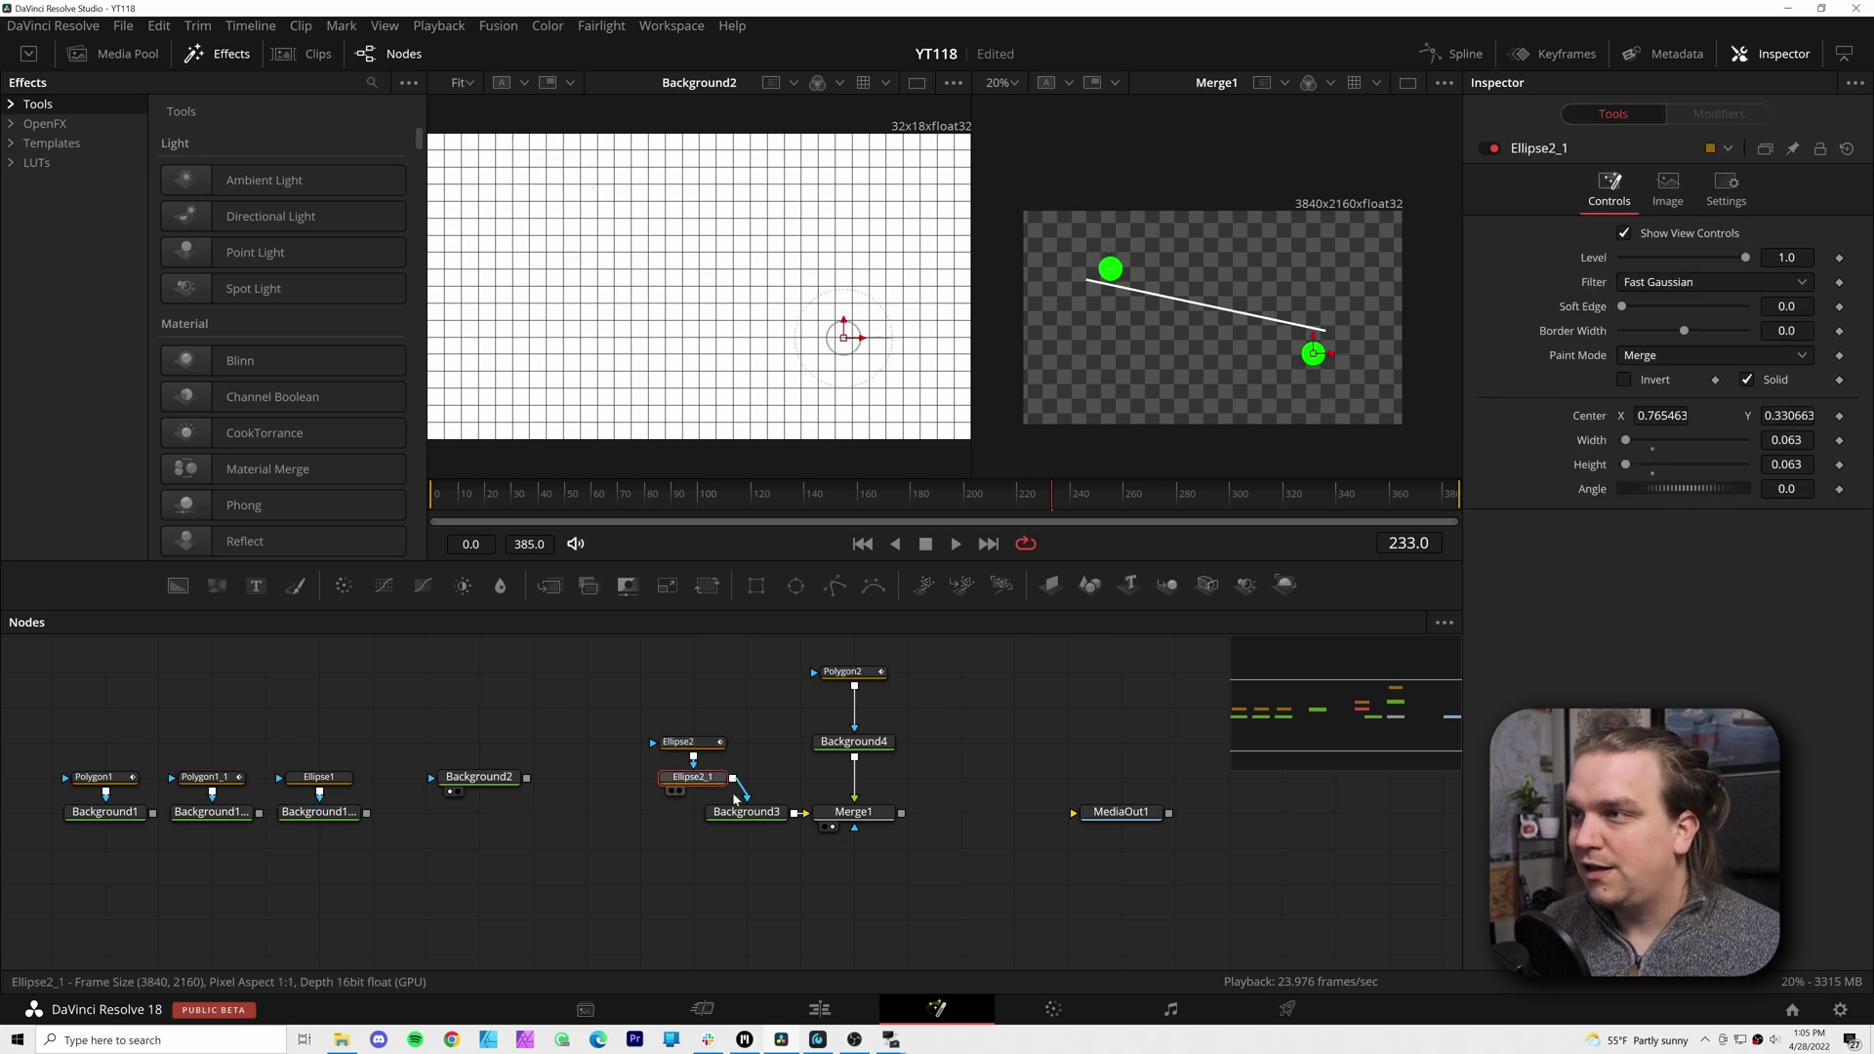
{"action": "right_click", "coordinate": [1603, 424]}
{"action": "mouse_move", "coordinate": [1660, 496]}
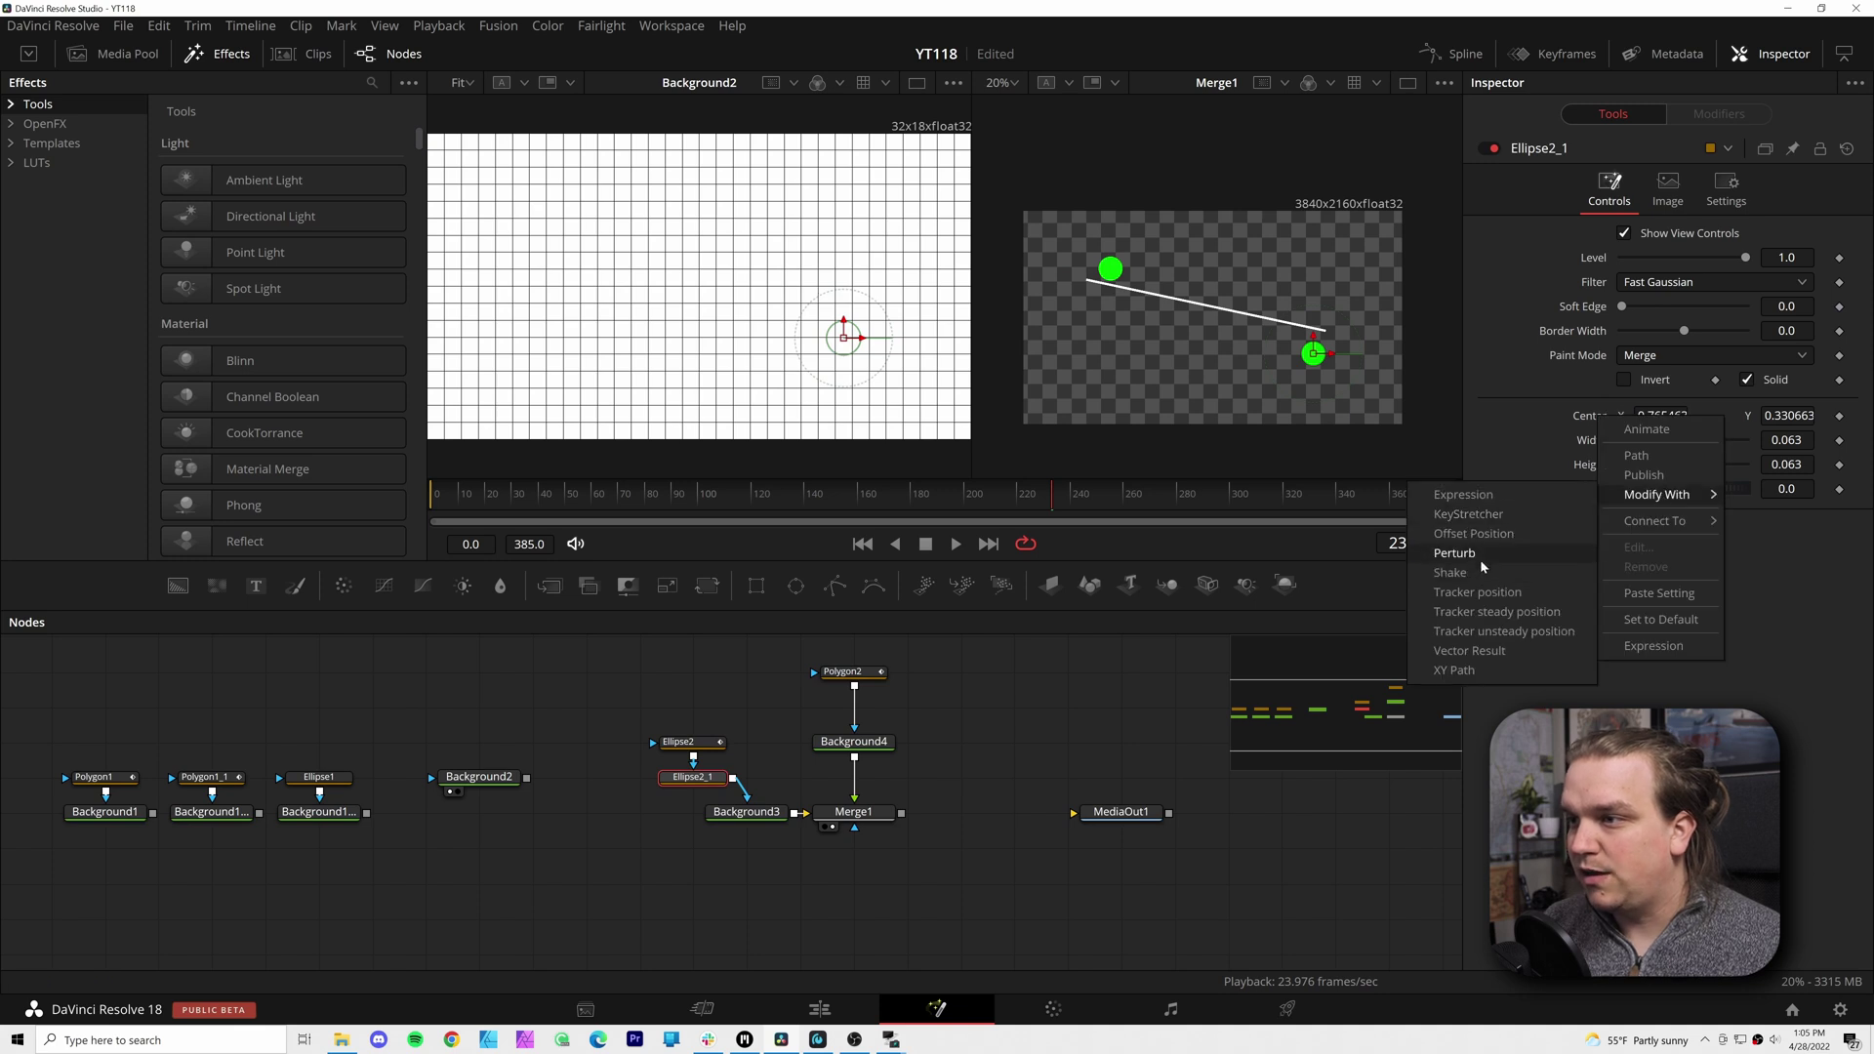
{"action": "left_click", "coordinate": [1470, 553]}
{"action": "left_click", "coordinate": [1717, 116]}
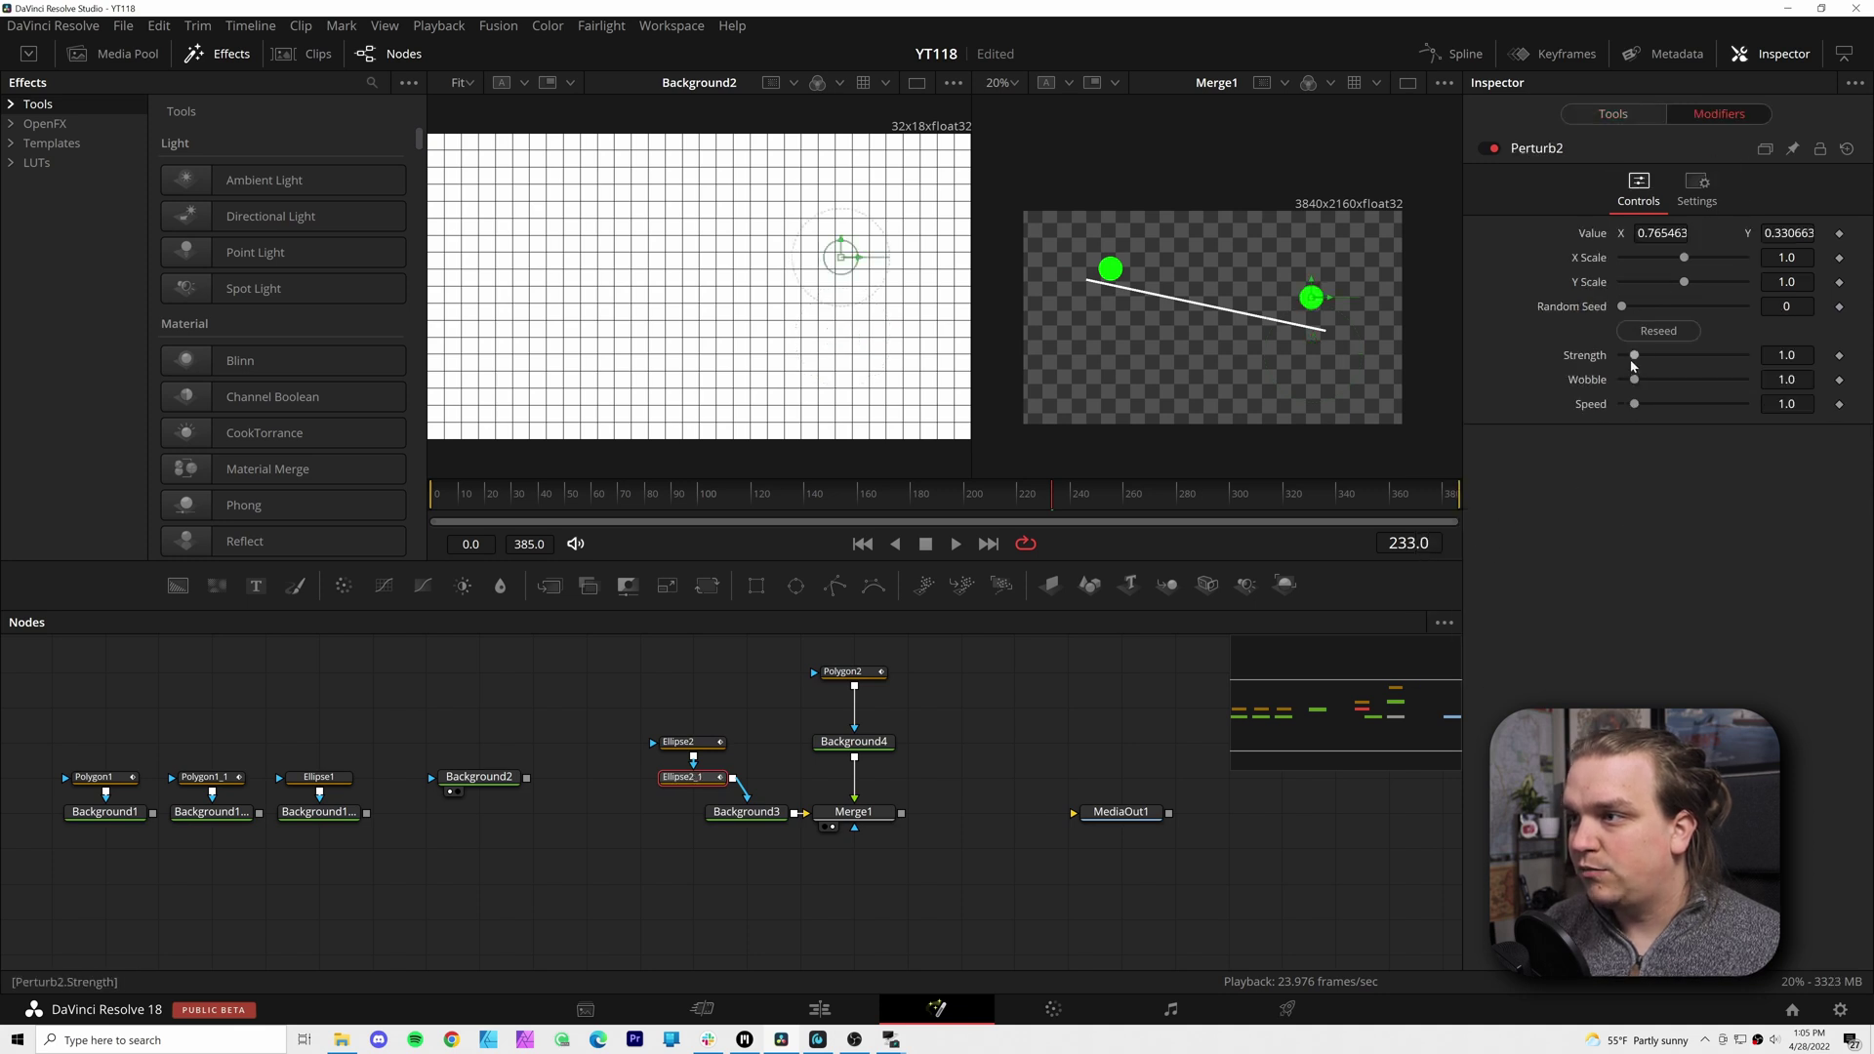
{"action": "left_click_drag", "start_coordinate": [1633, 365], "coordinate": [1624, 365]}
Scrub frames 50–87 and reseed the right dot's Perturb three times to vary its wander
{"action": "left_click", "coordinate": [569, 507]}
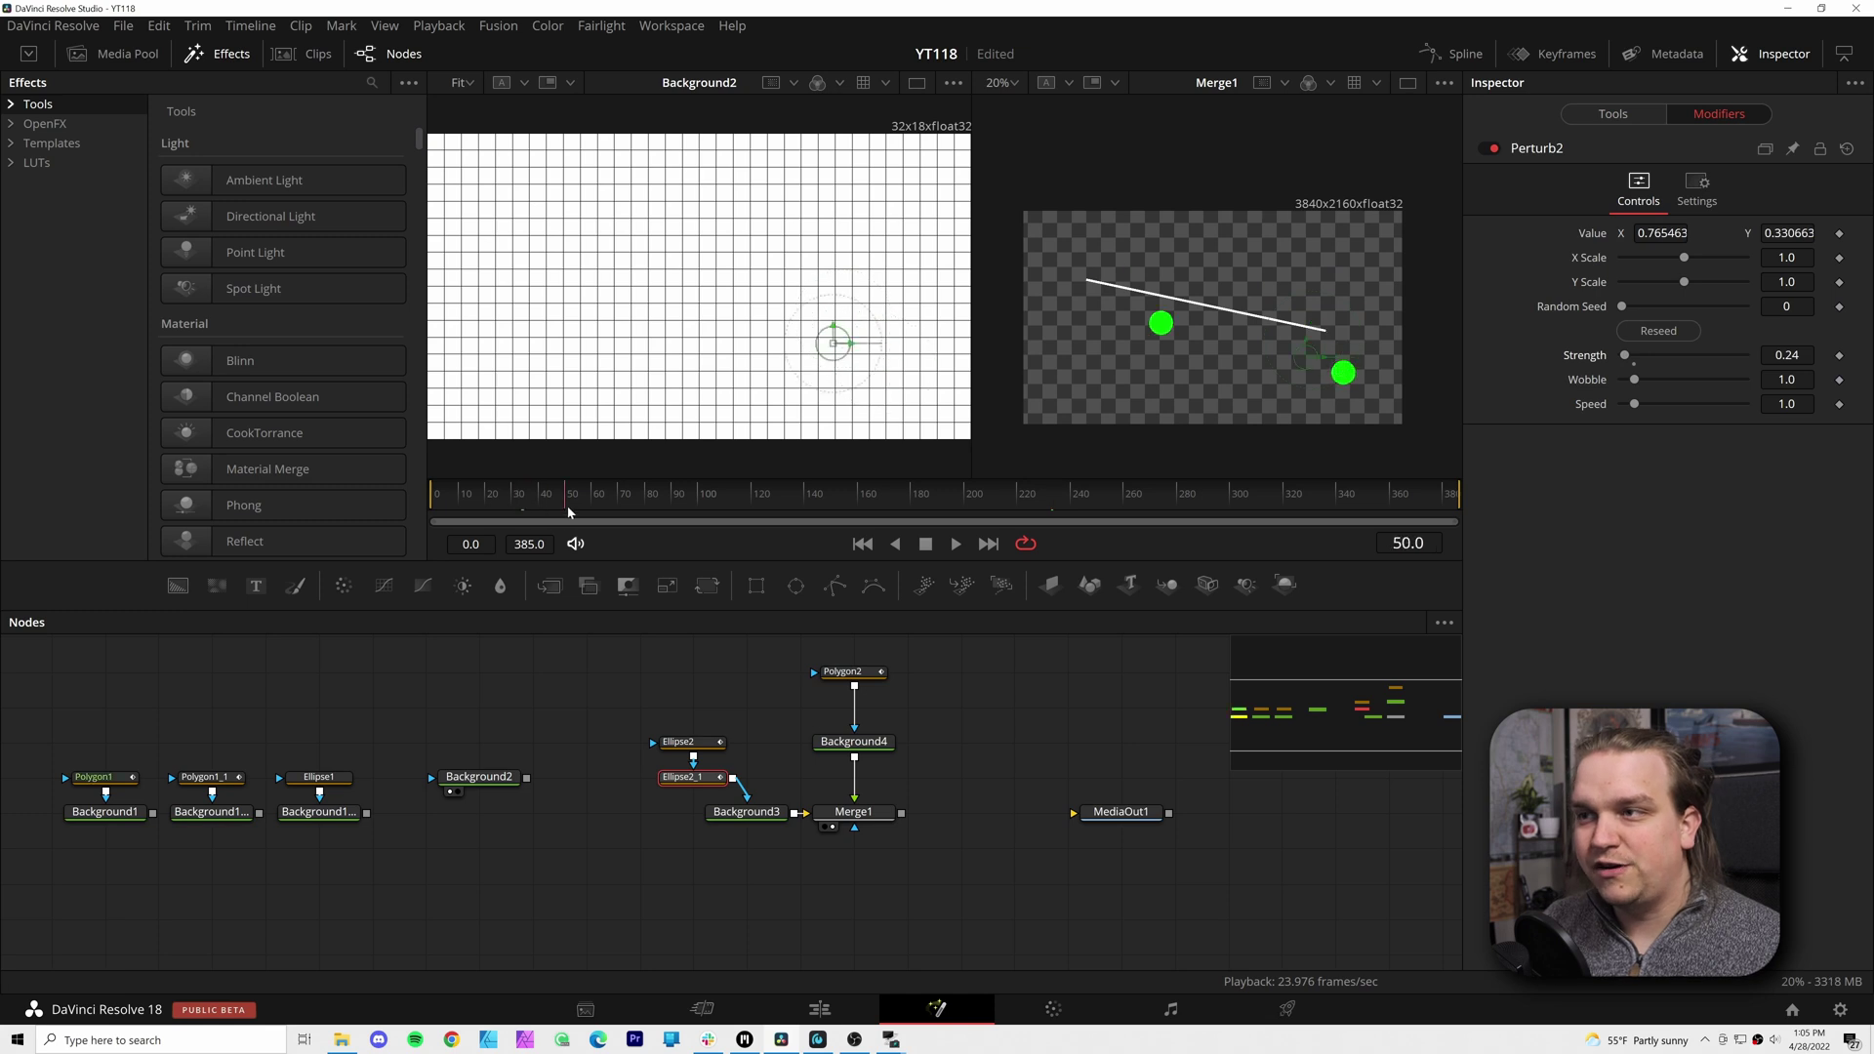
{"action": "left_click_drag", "start_coordinate": [569, 509], "coordinate": [675, 543]}
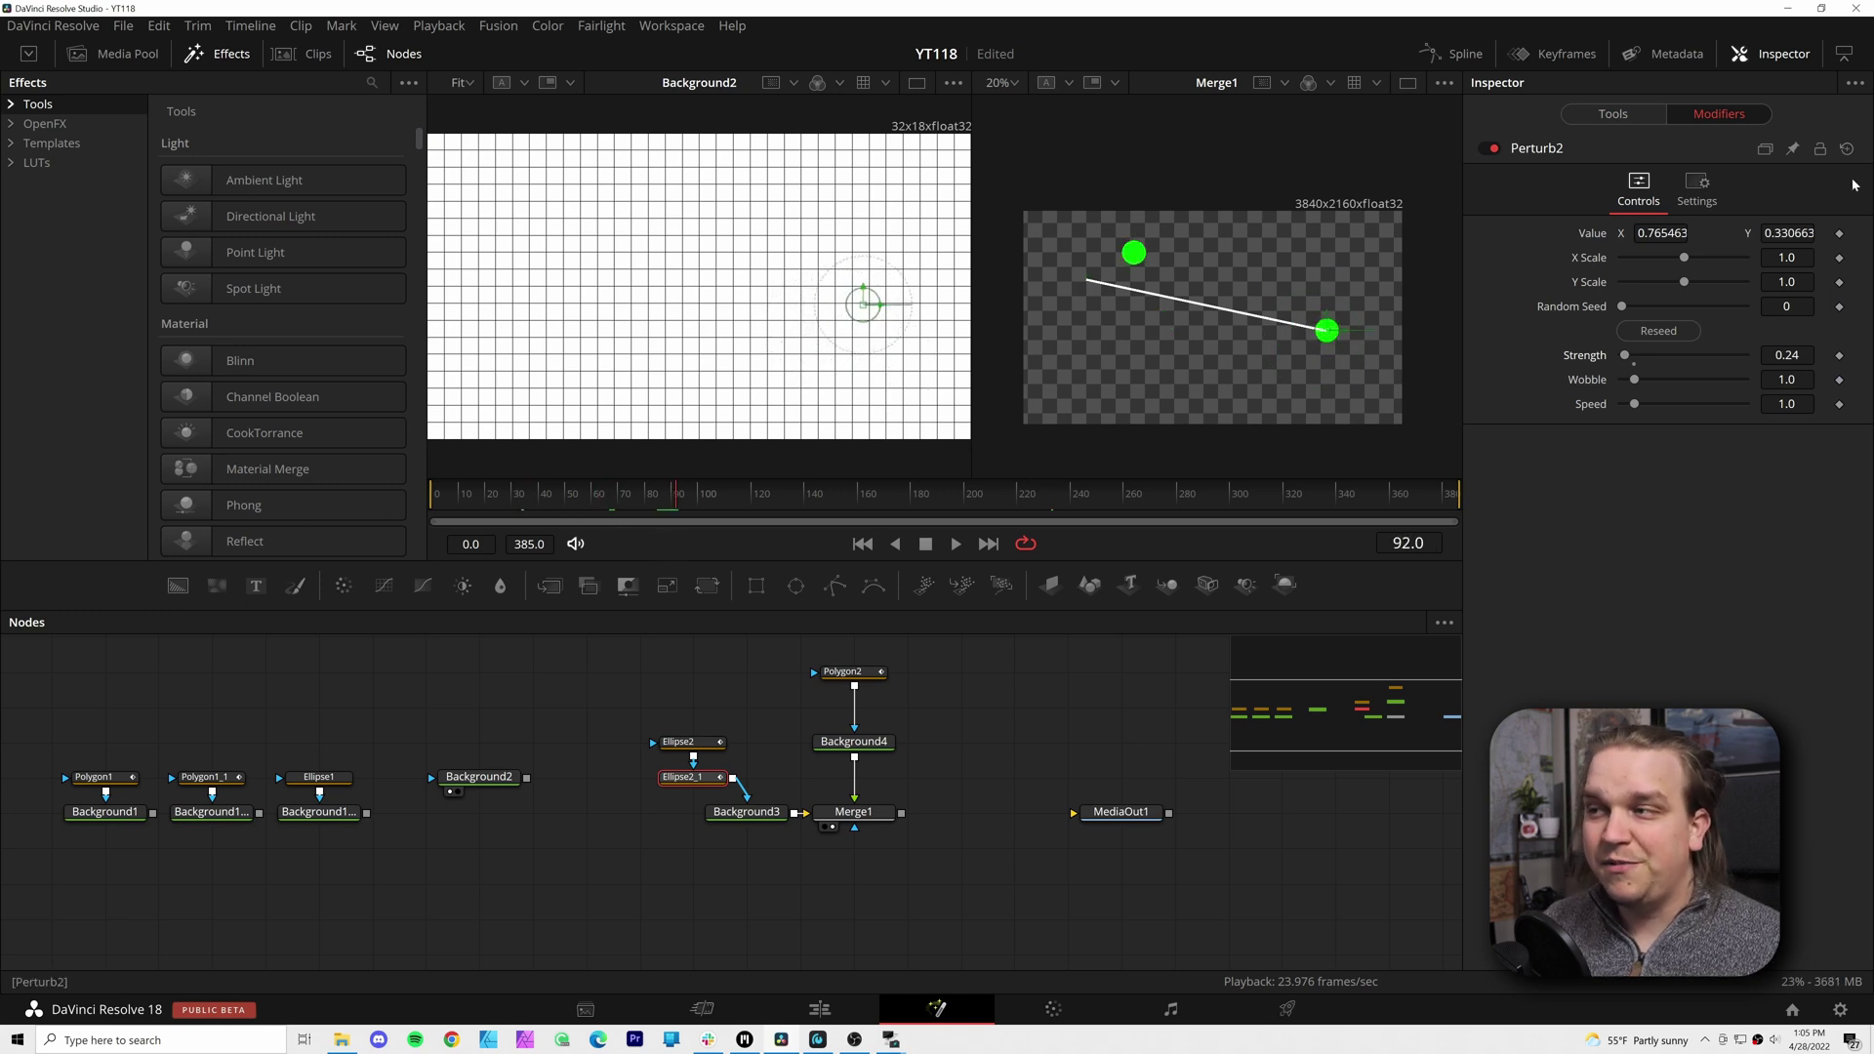
{"action": "left_click", "coordinate": [1682, 335]}
{"action": "left_click", "coordinate": [1682, 335]}
{"action": "left_click", "coordinate": [1681, 334]}
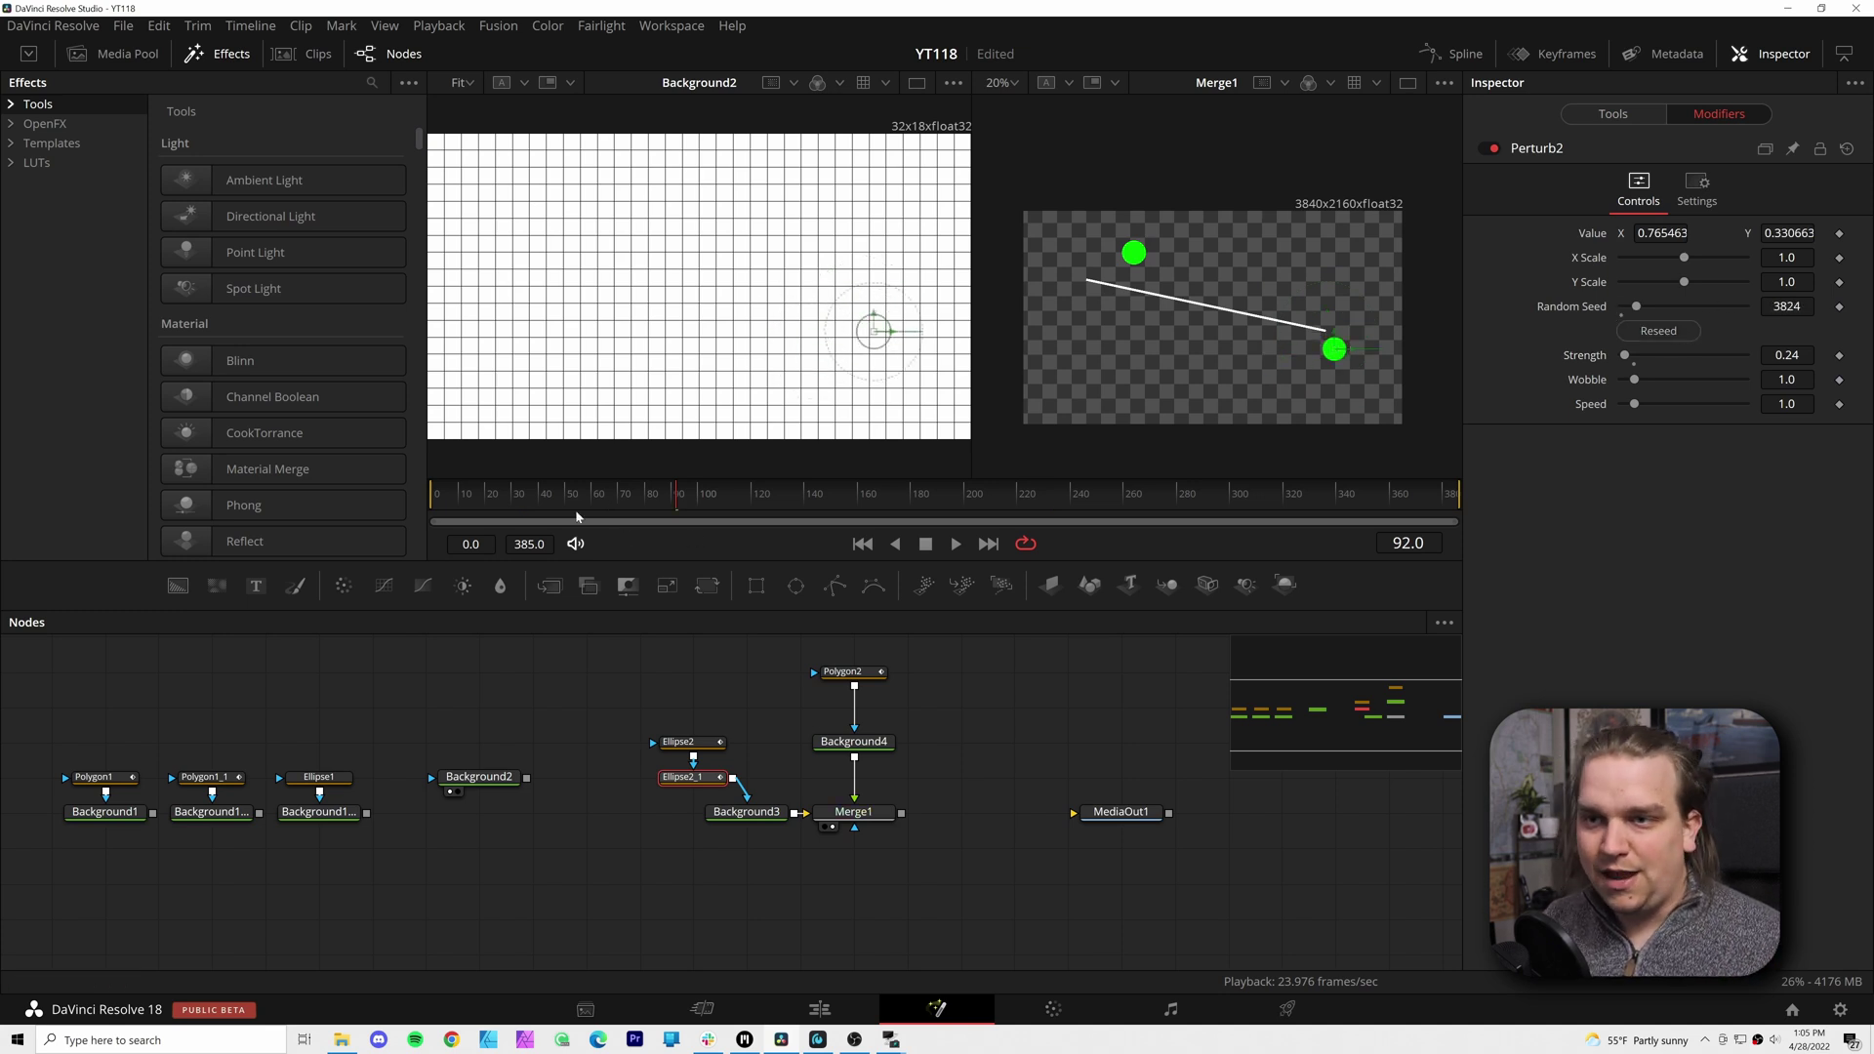
{"action": "left_click_drag", "start_coordinate": [676, 517], "coordinate": [764, 519]}
Select Polygon2 and remove its shape animation
{"action": "key", "text": "1"}
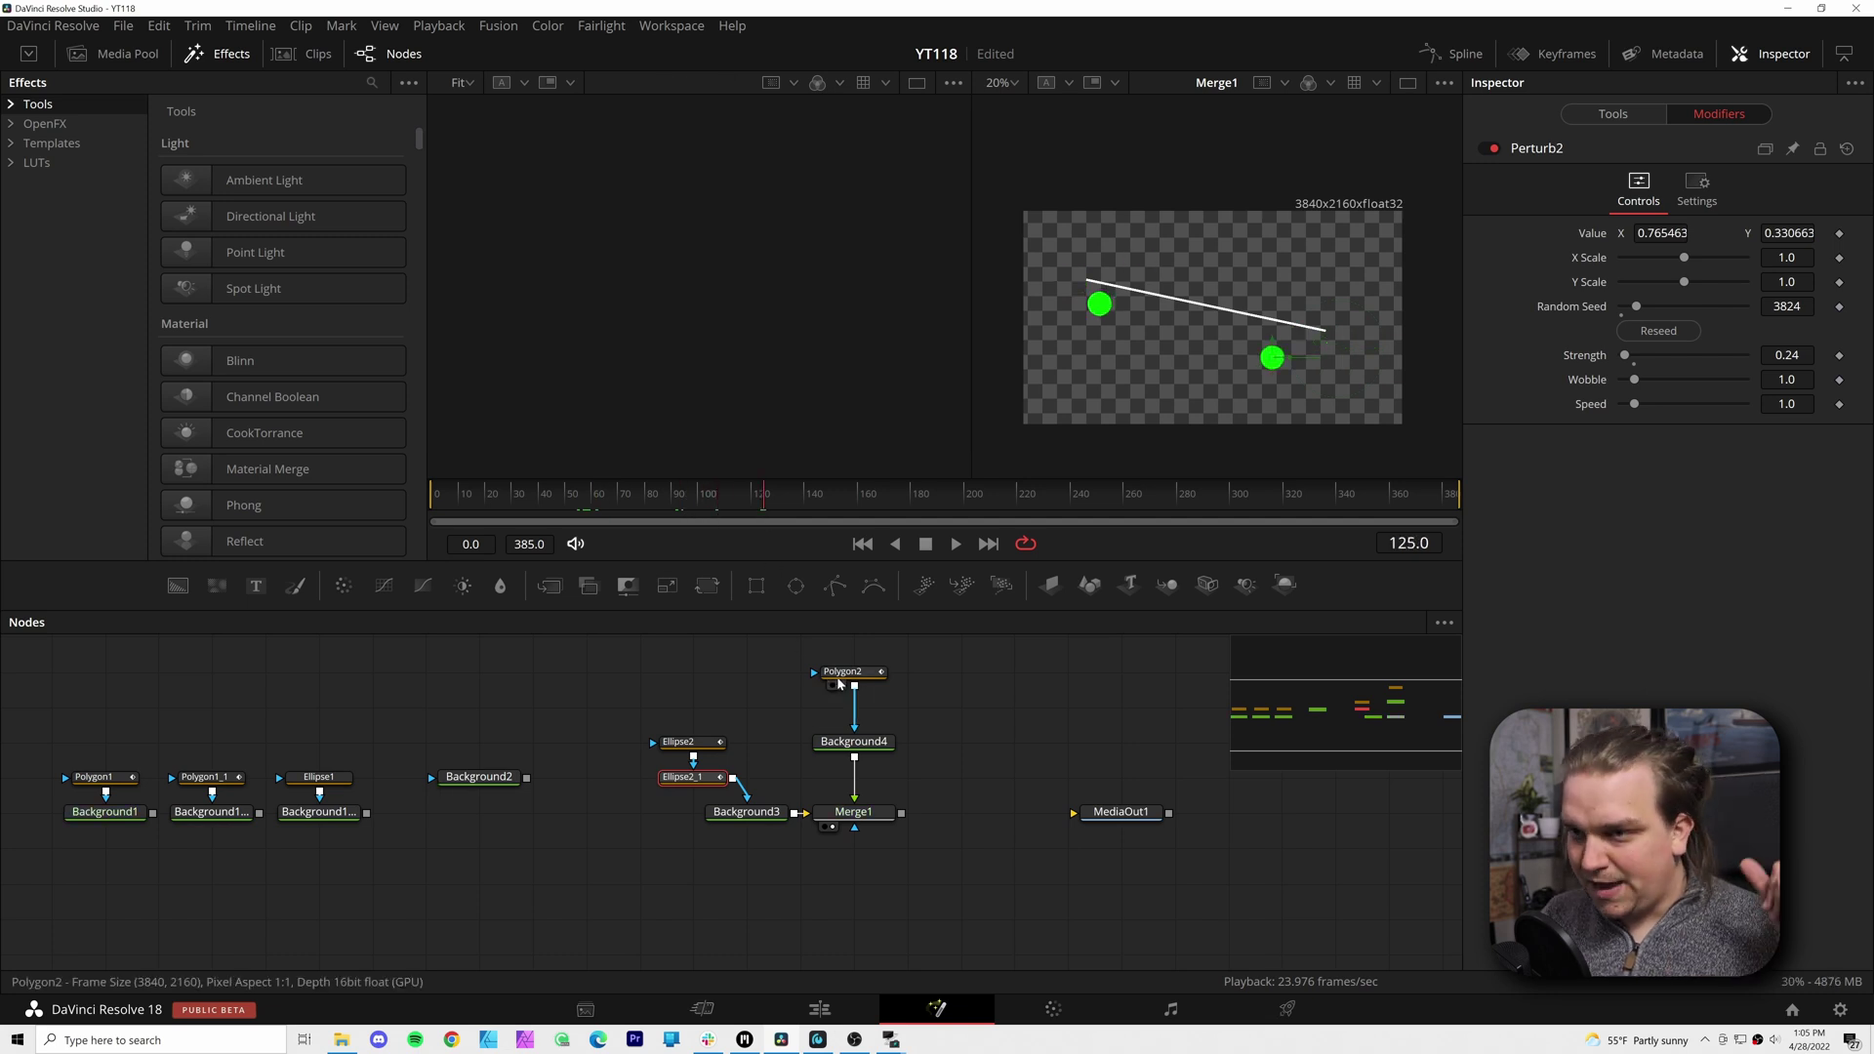
{"action": "left_click", "coordinate": [838, 676]}
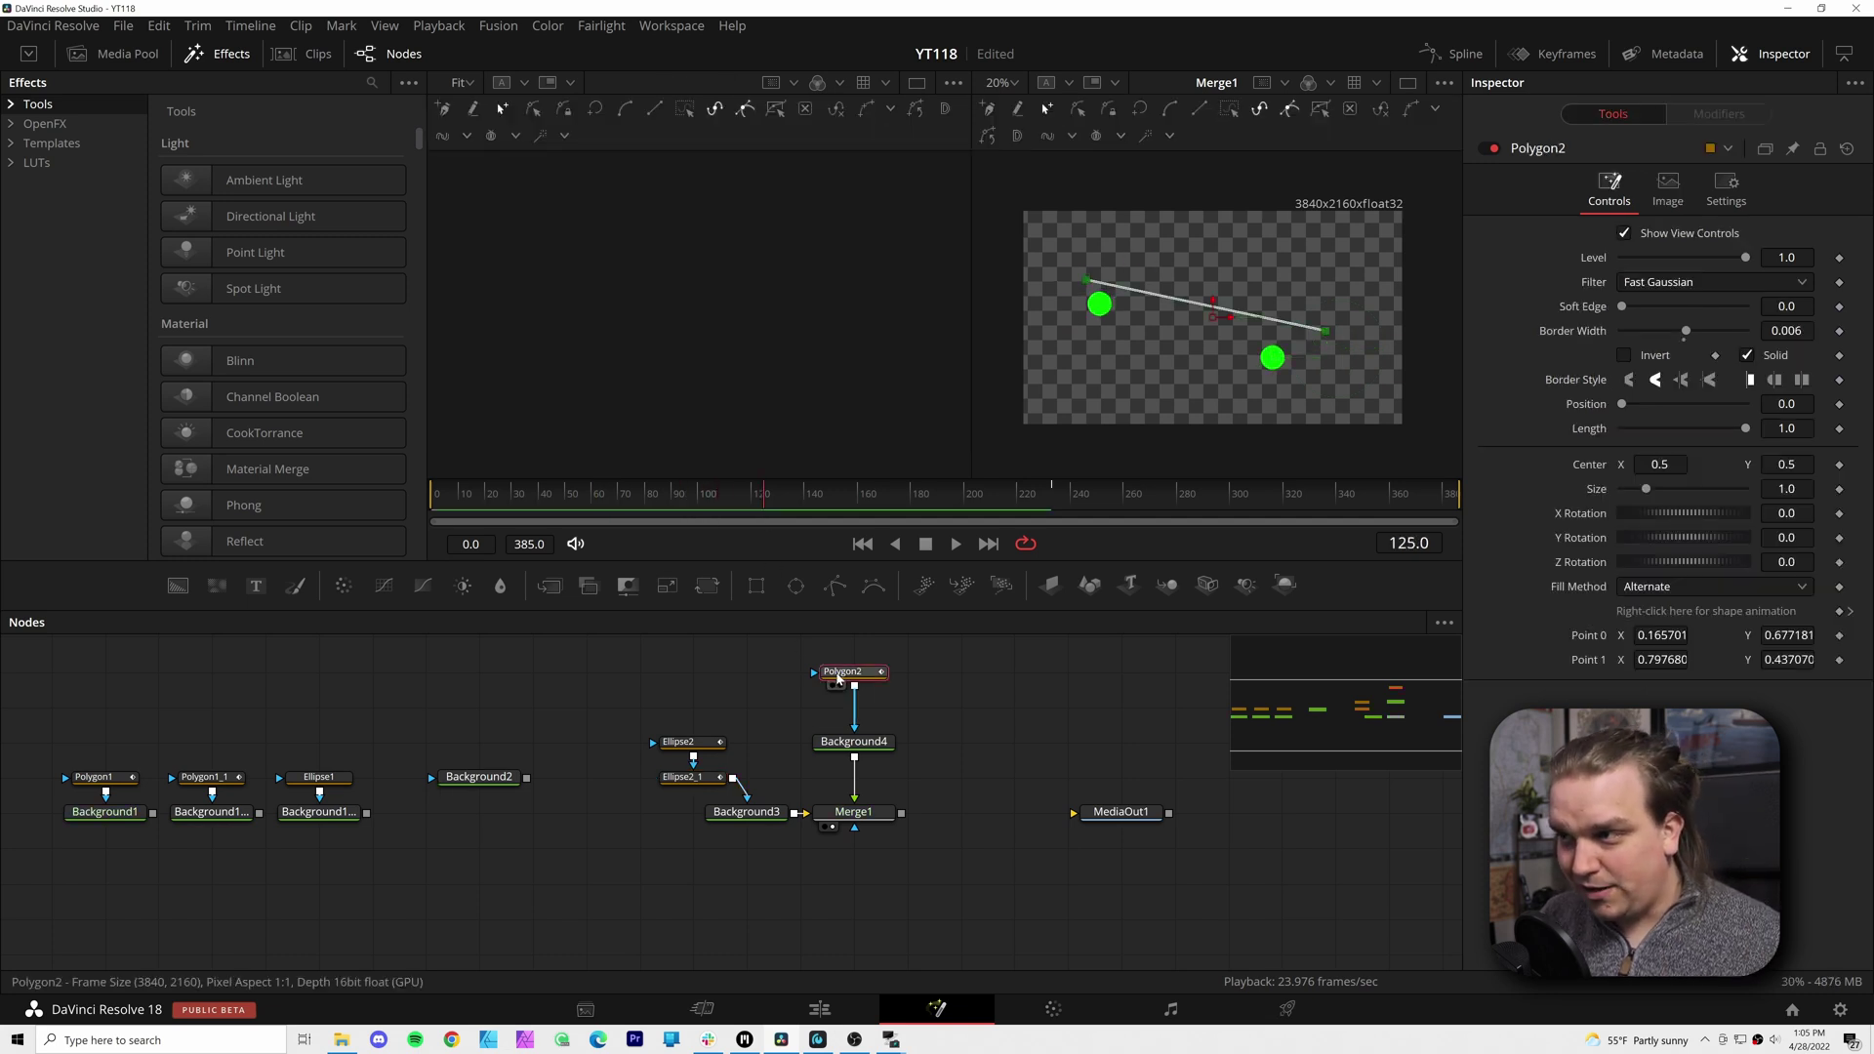
{"action": "right_click", "coordinate": [1706, 617]}
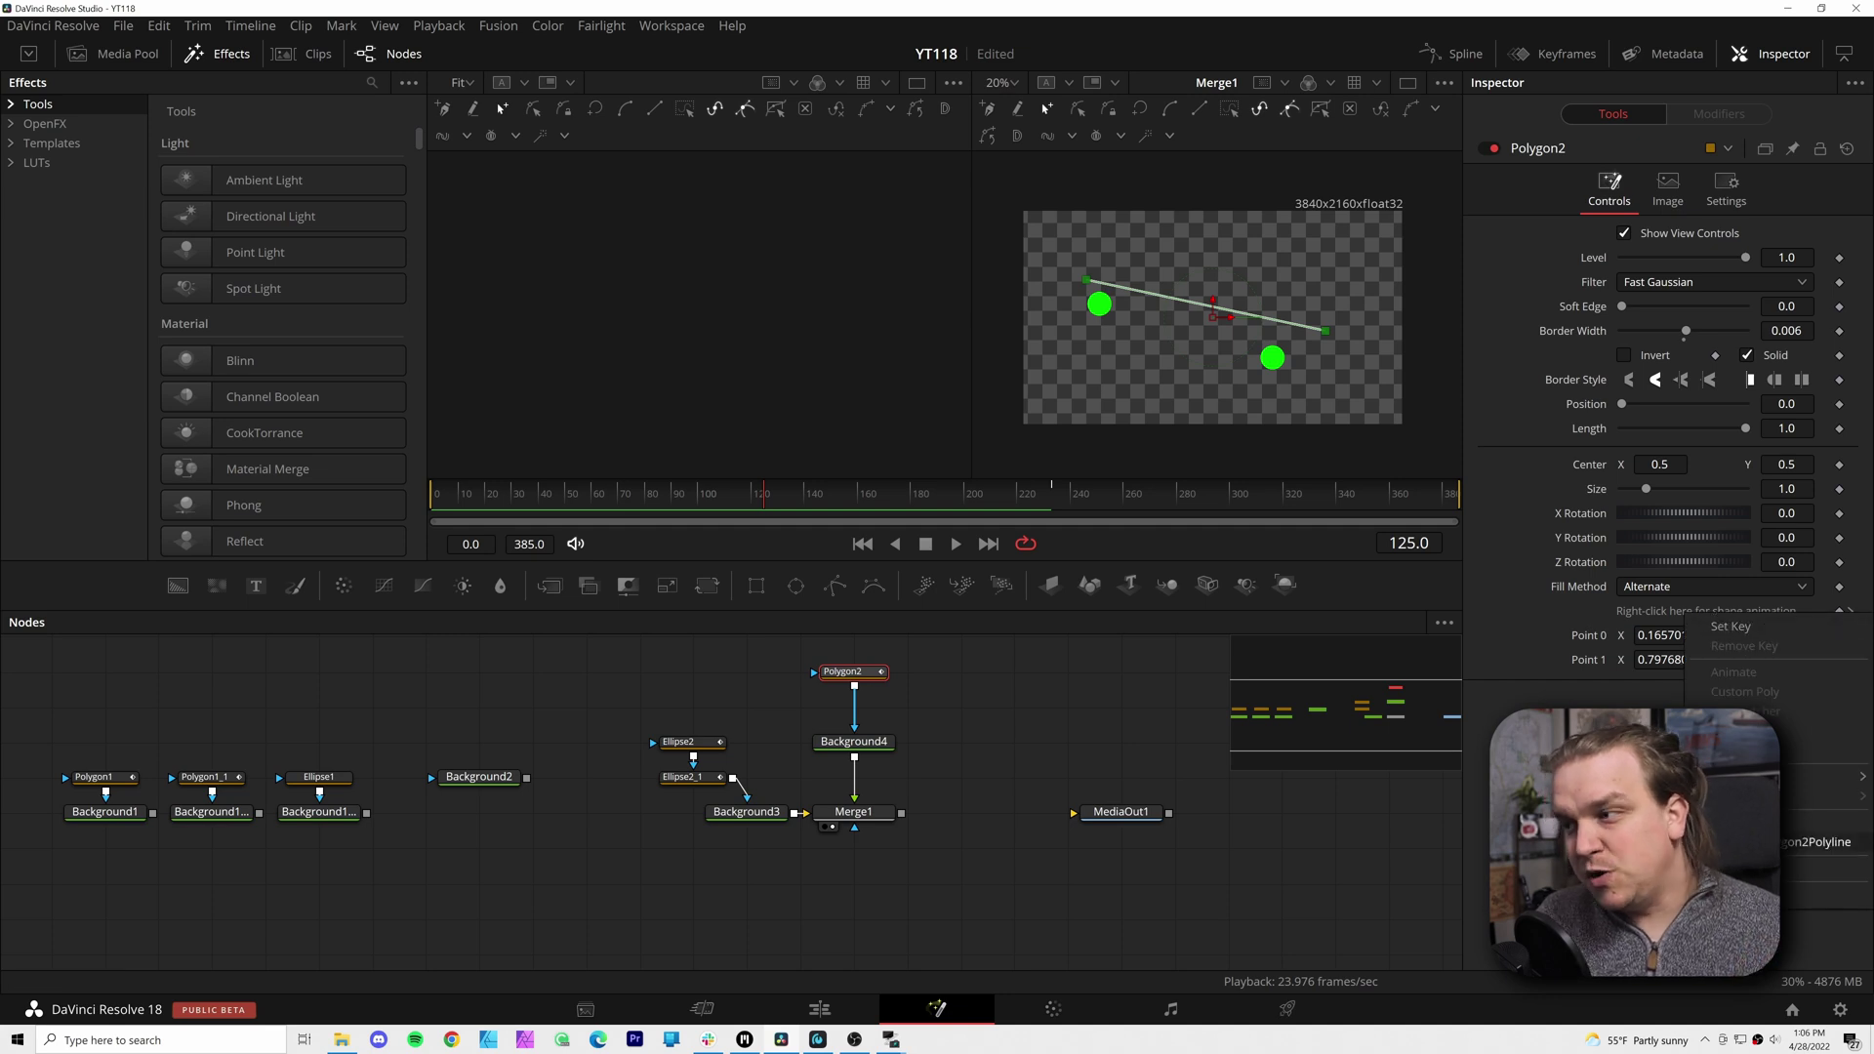
{"action": "left_click", "coordinate": [1815, 842]}
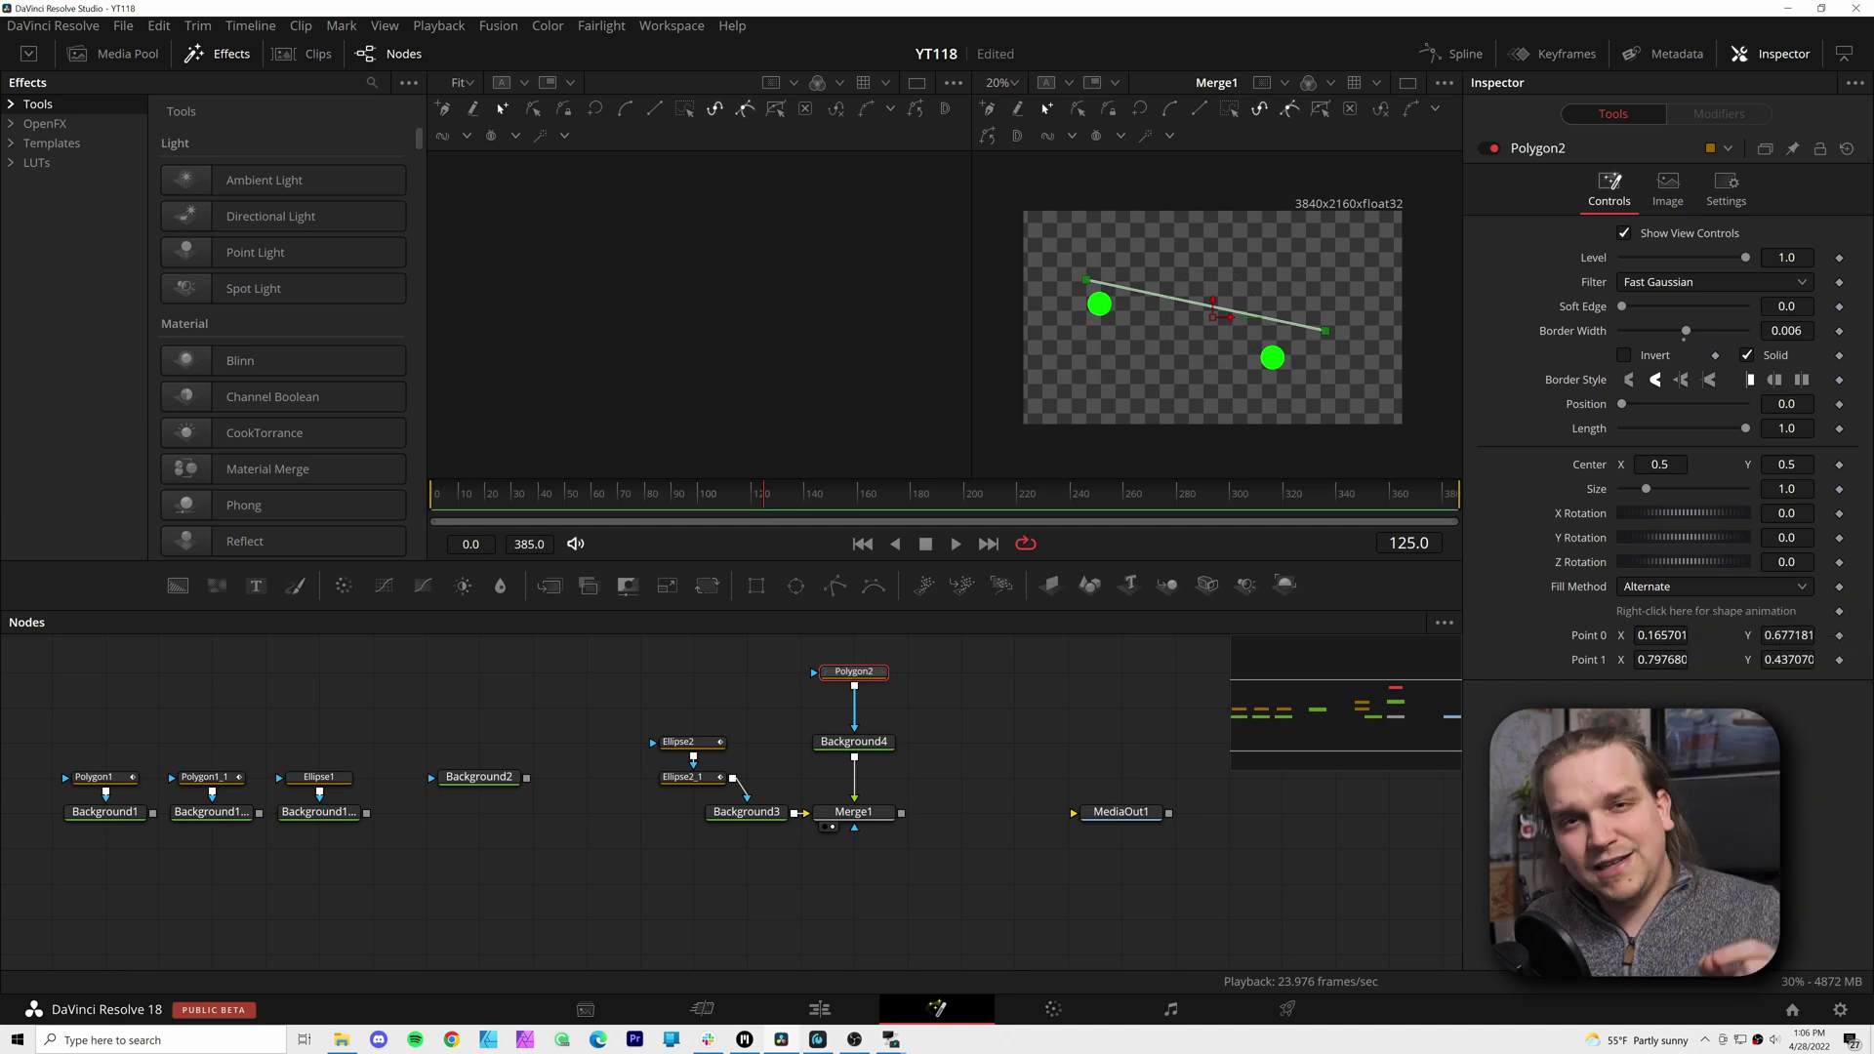
Link the line's two points to the left and right dot centres, then play from the start
{"action": "right_click", "coordinate": [1592, 640]}
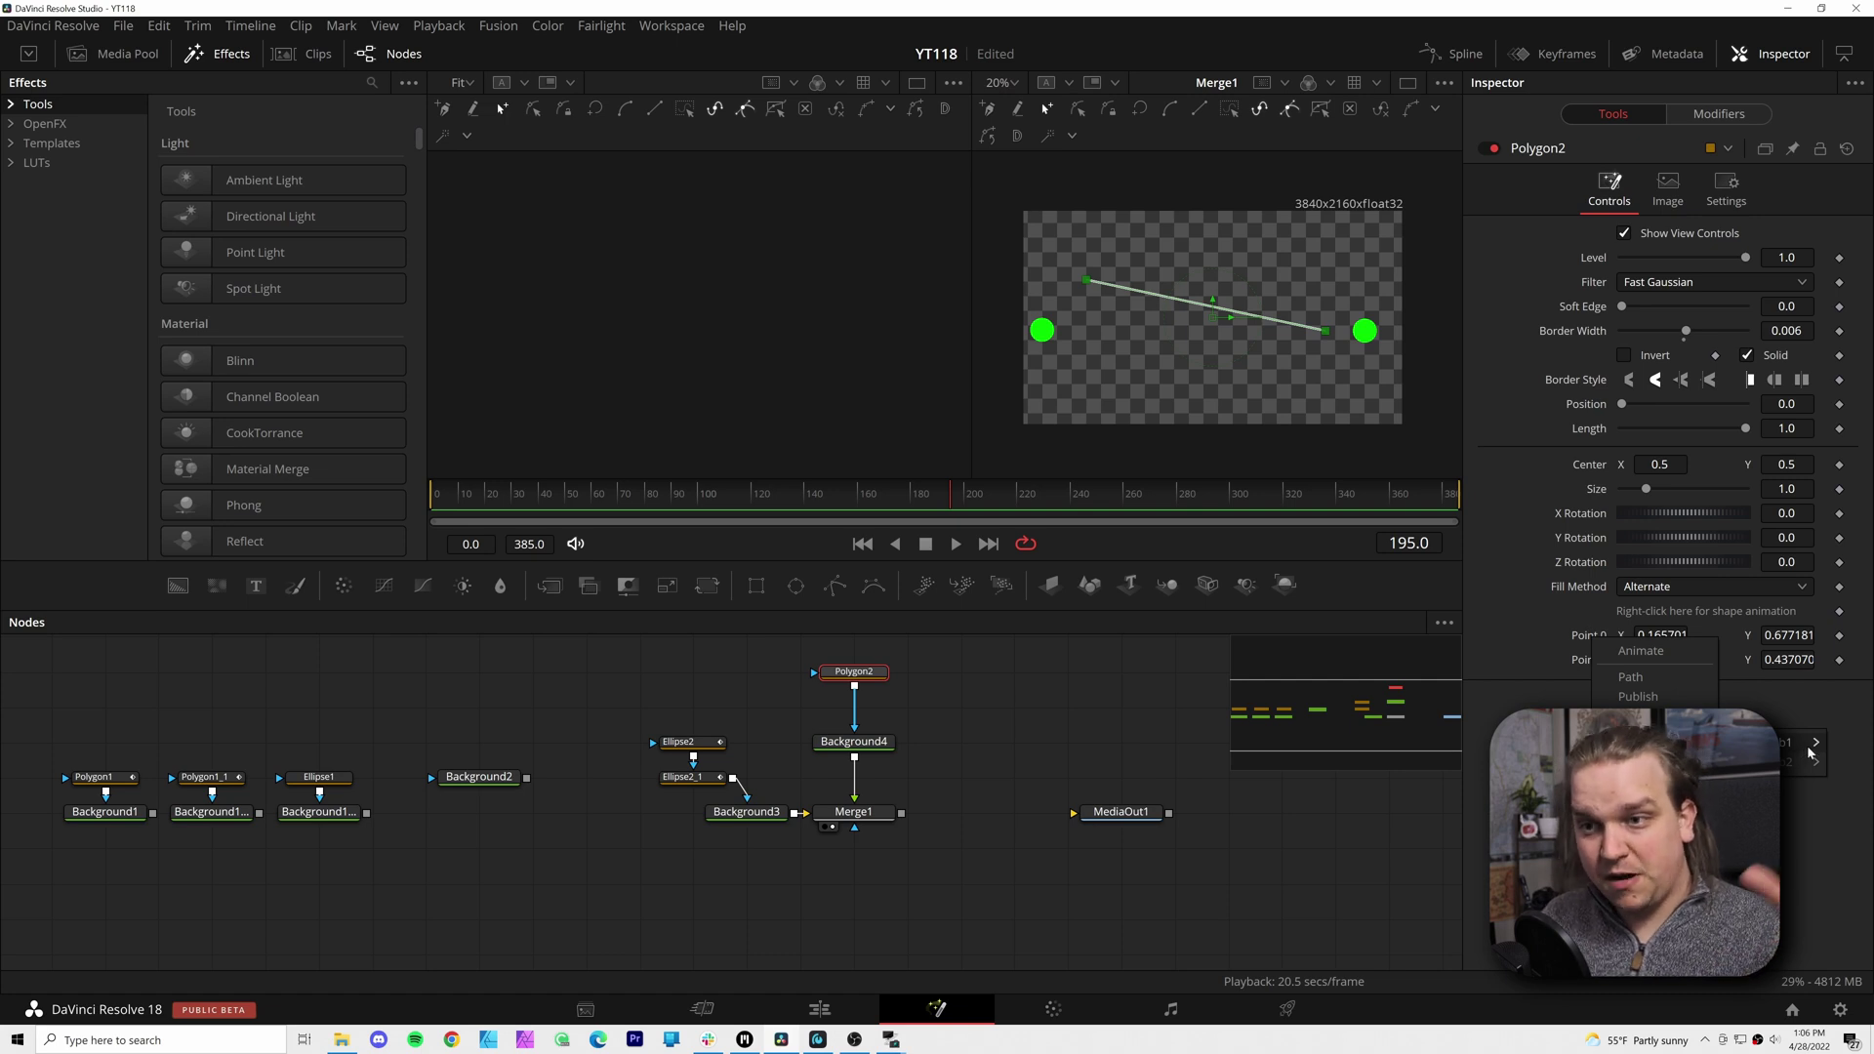
{"action": "left_click", "coordinate": [1757, 741]}
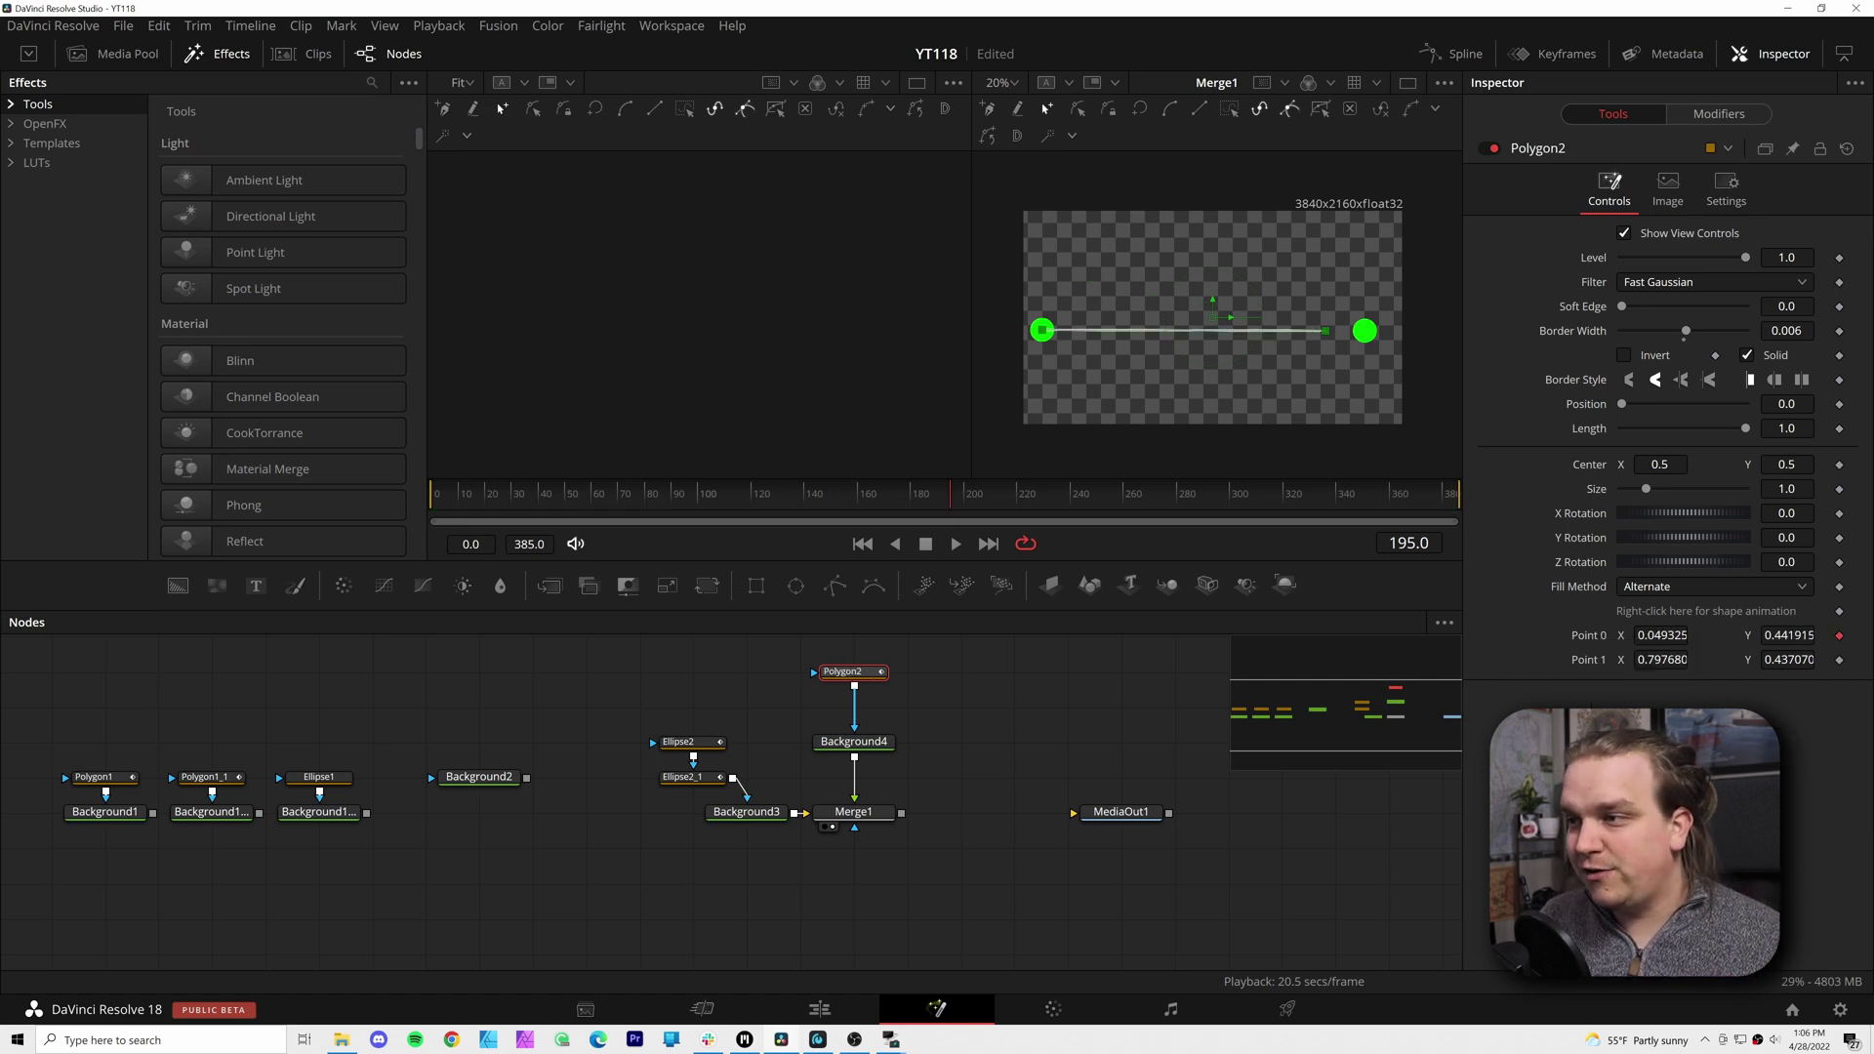
{"action": "right_click", "coordinate": [1589, 664]}
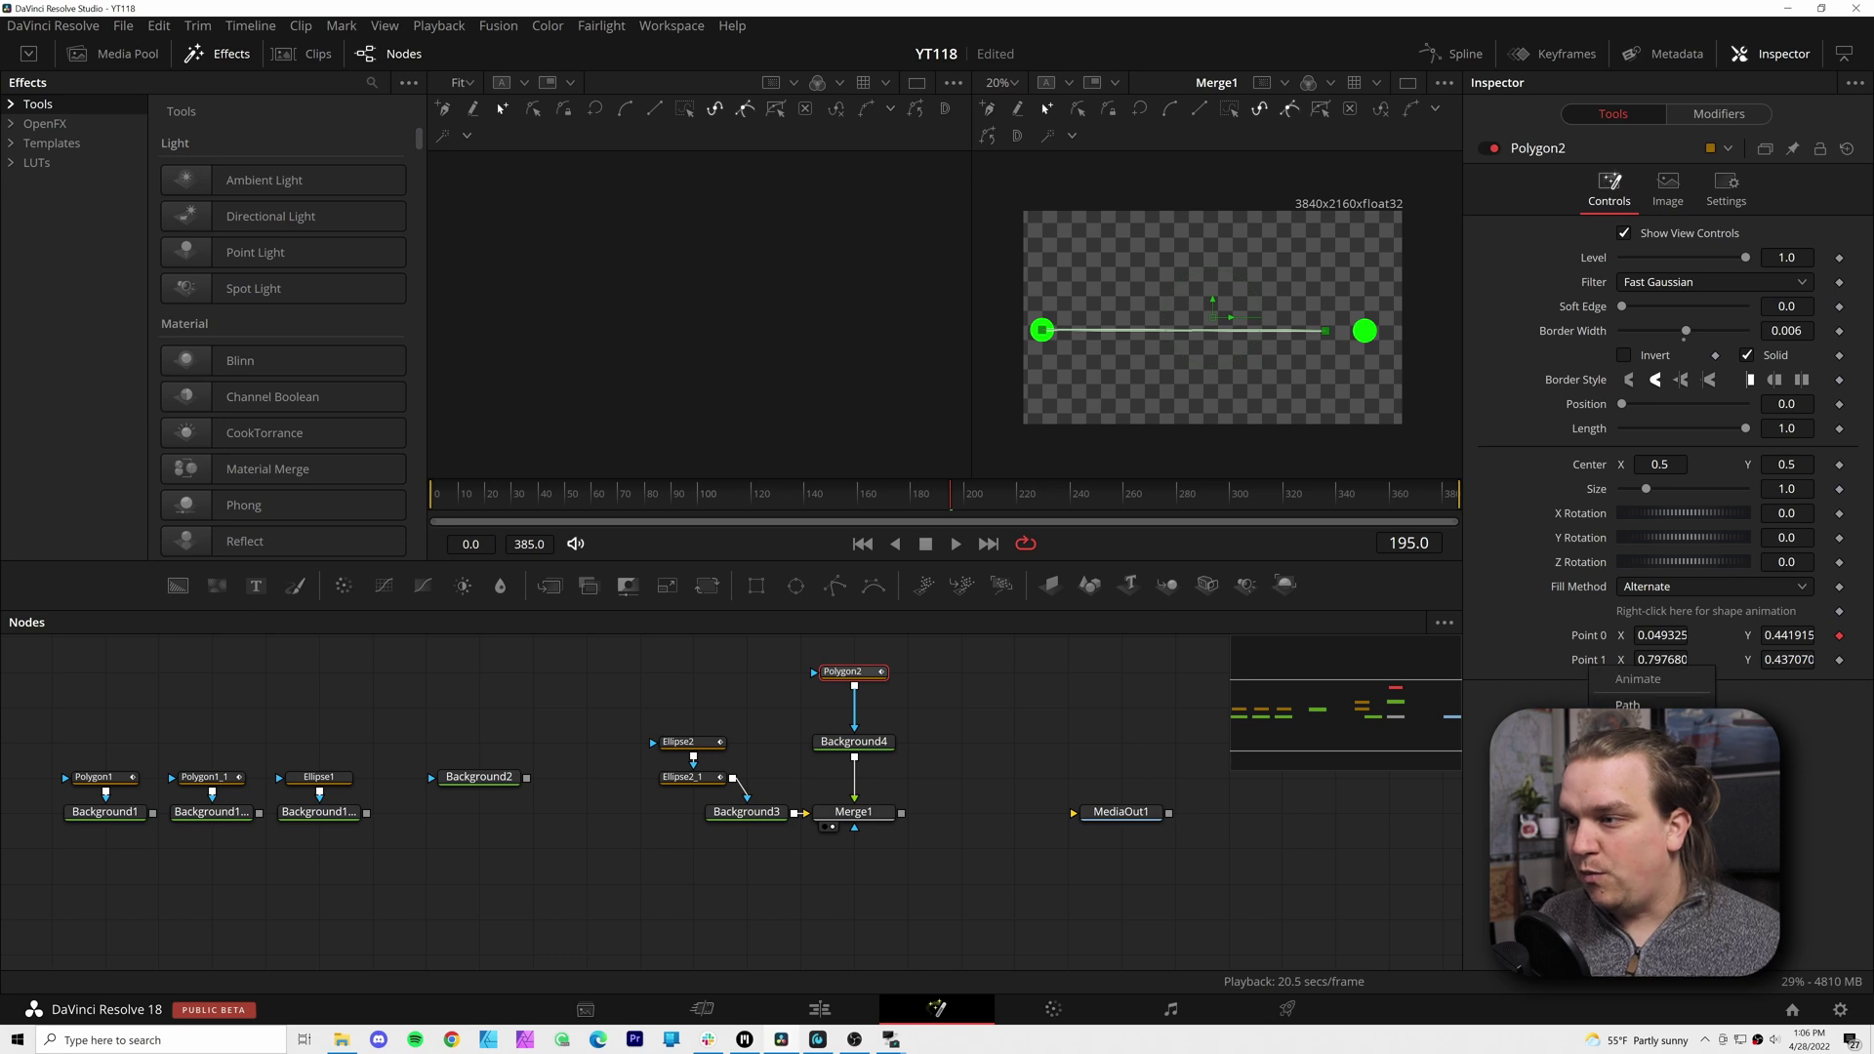
{"action": "mouse_move", "coordinate": [1649, 743]}
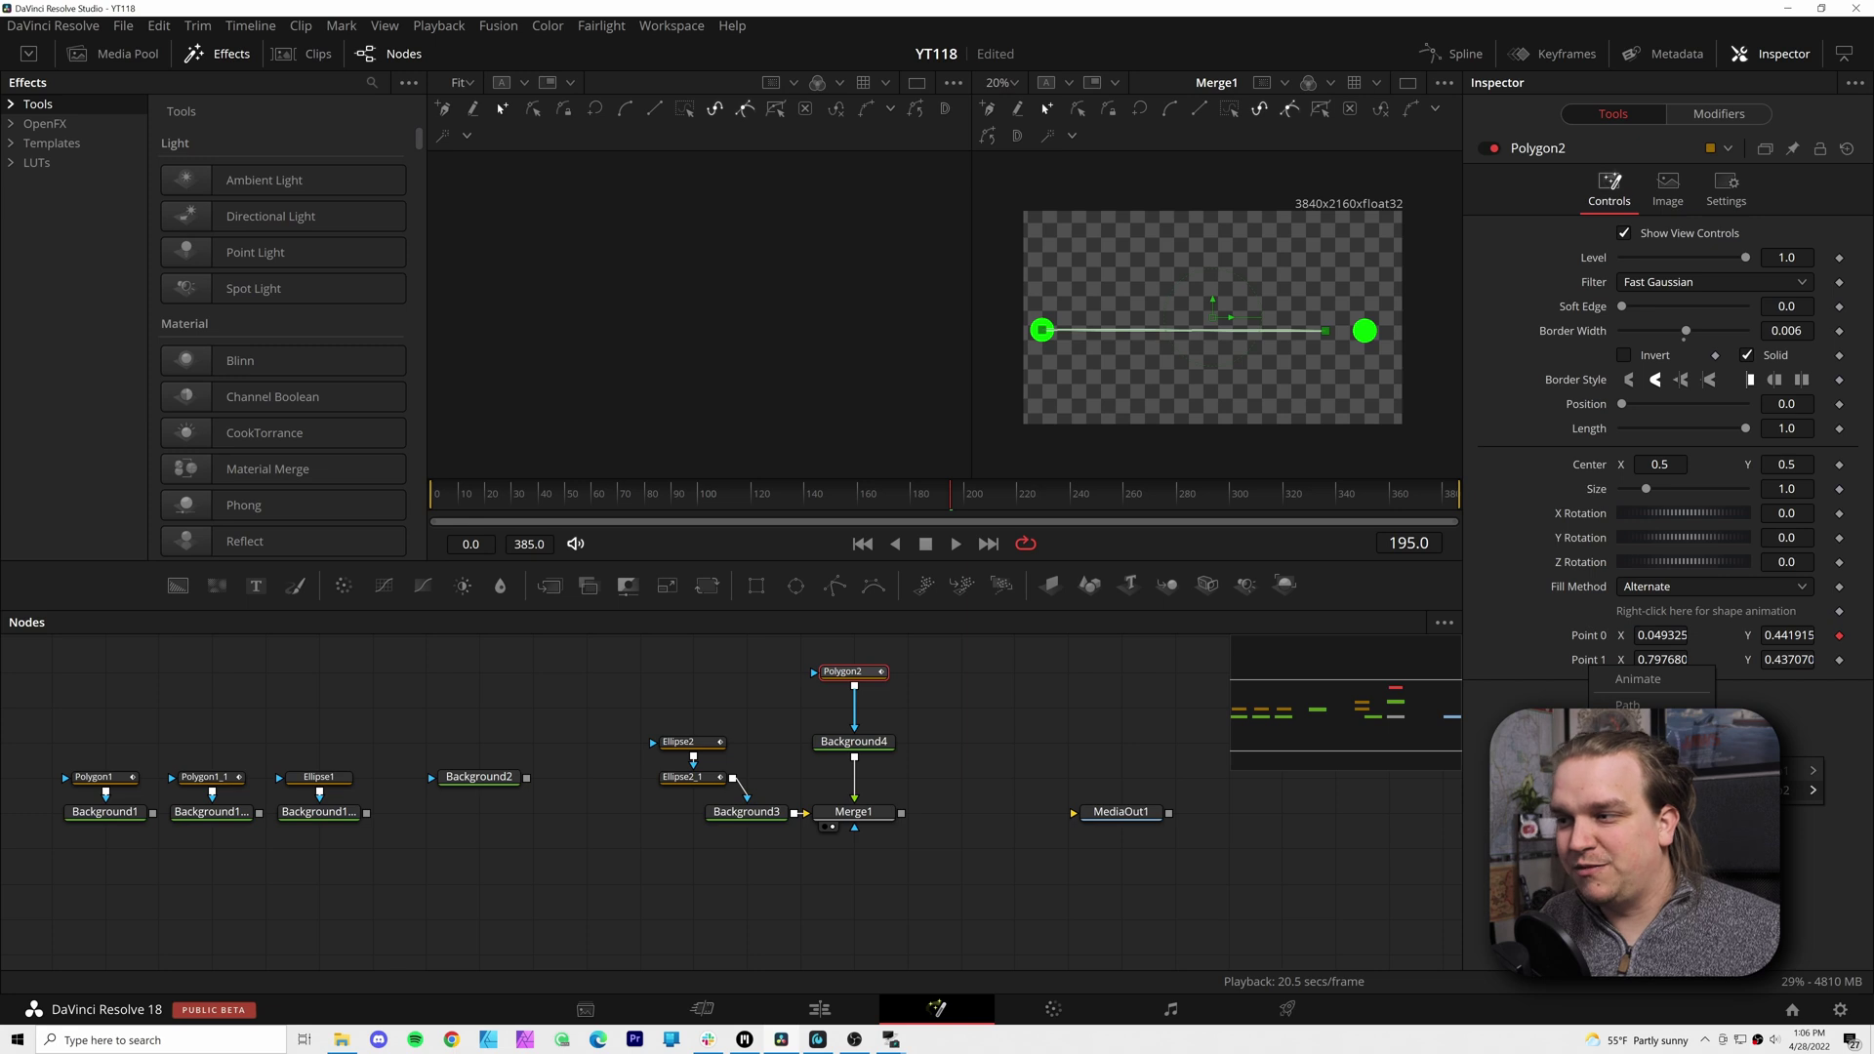
{"action": "left_click", "coordinate": [1796, 771]}
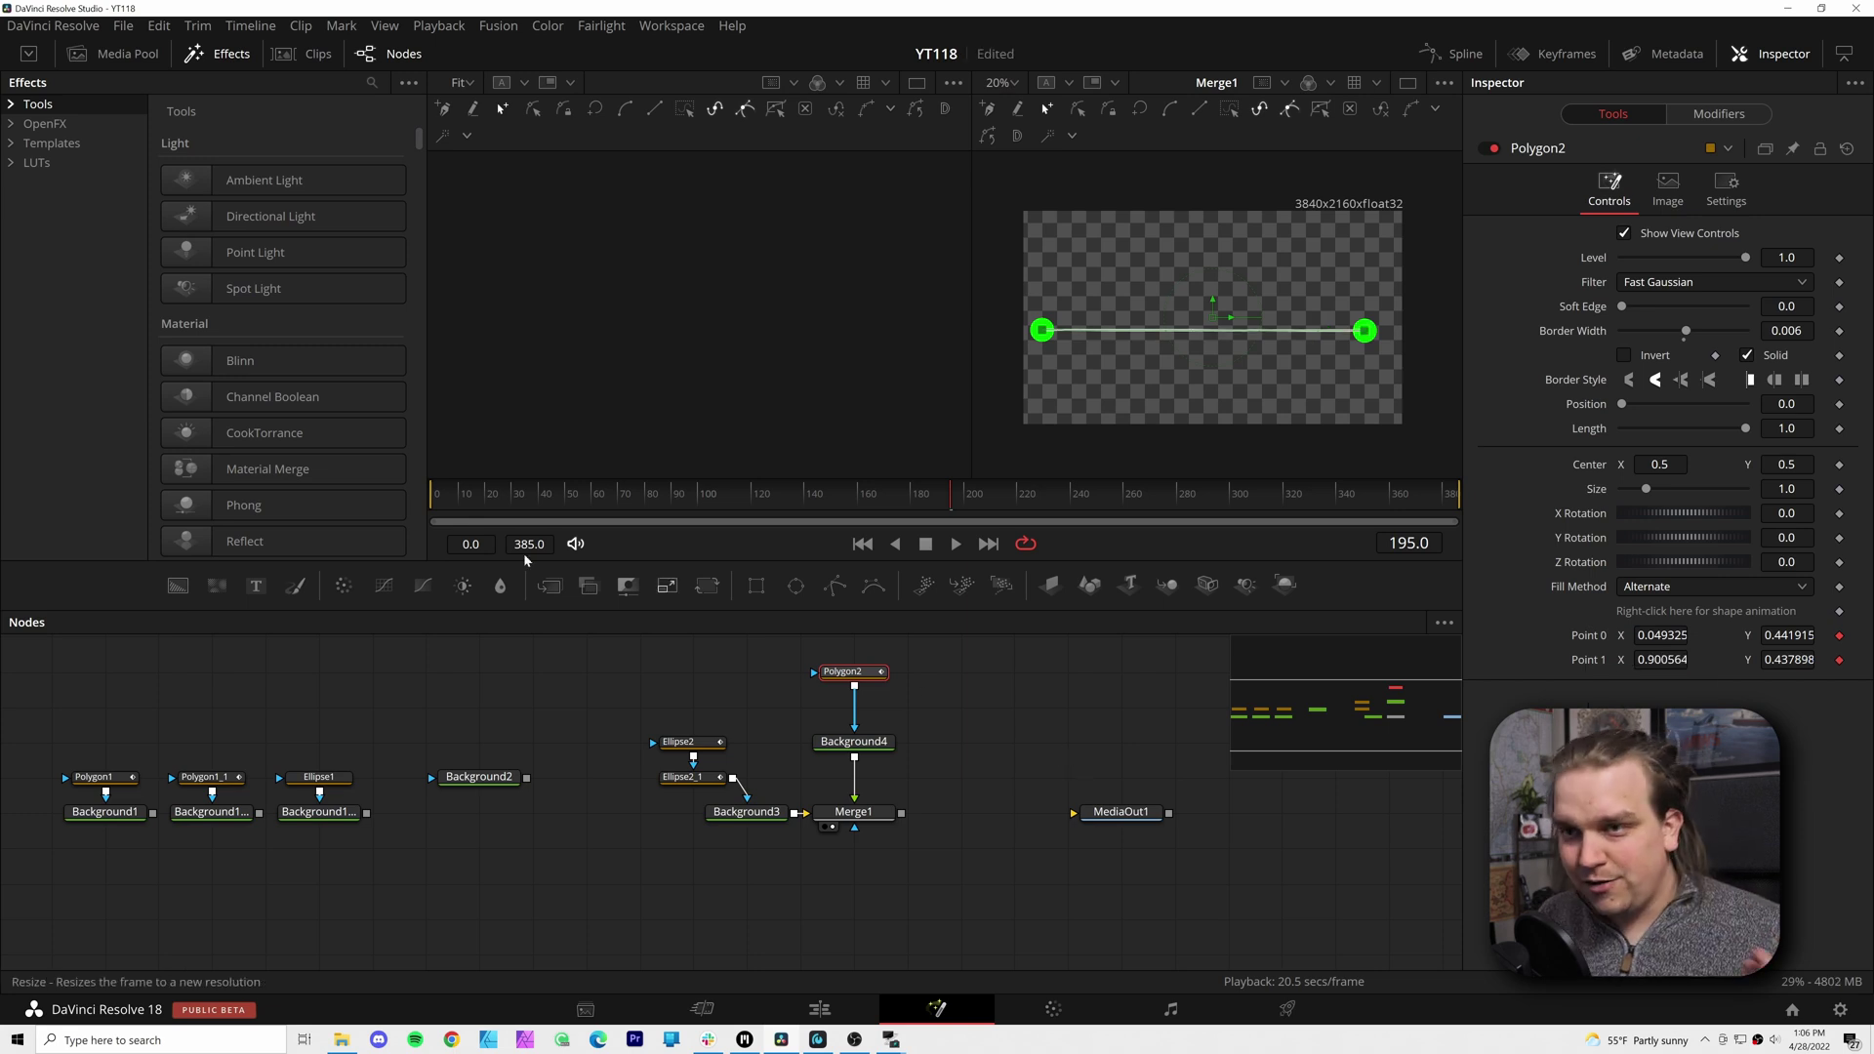
{"action": "left_click", "coordinate": [417, 520]}
{"action": "key", "text": "space"}
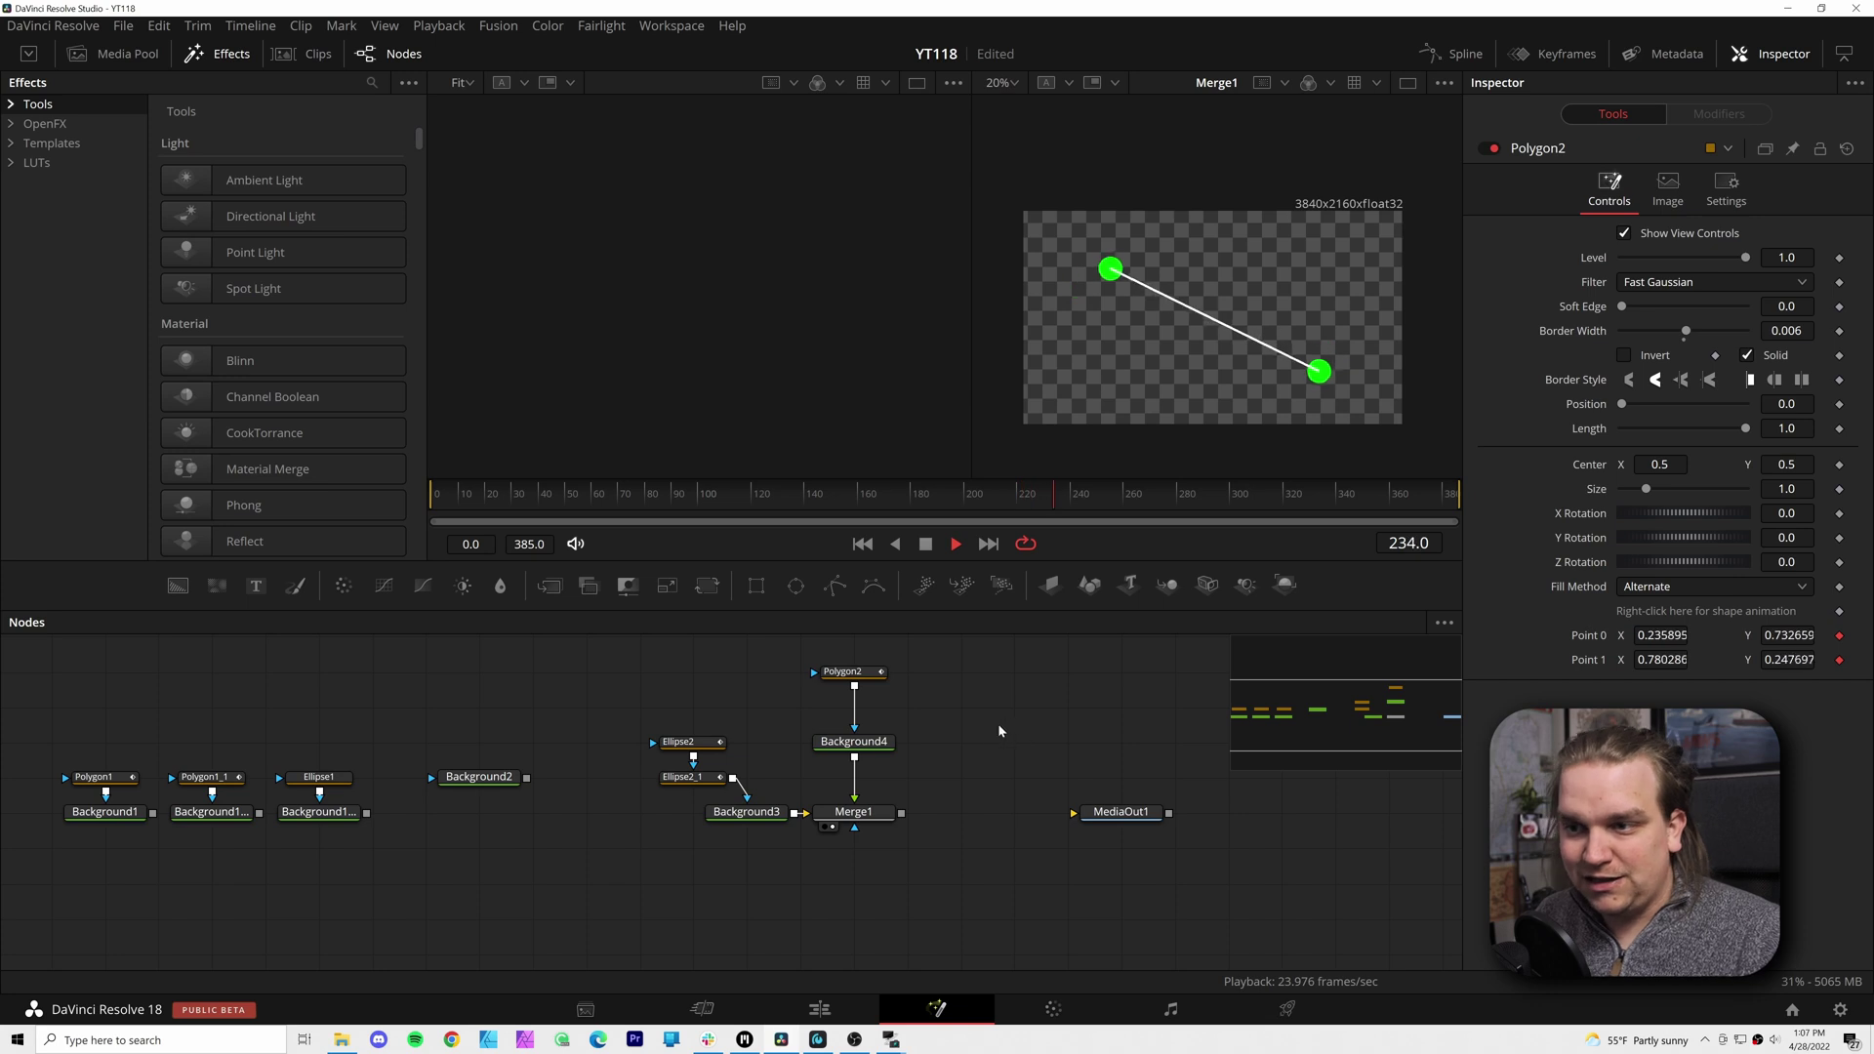
{"action": "left_click", "coordinate": [856, 813]}
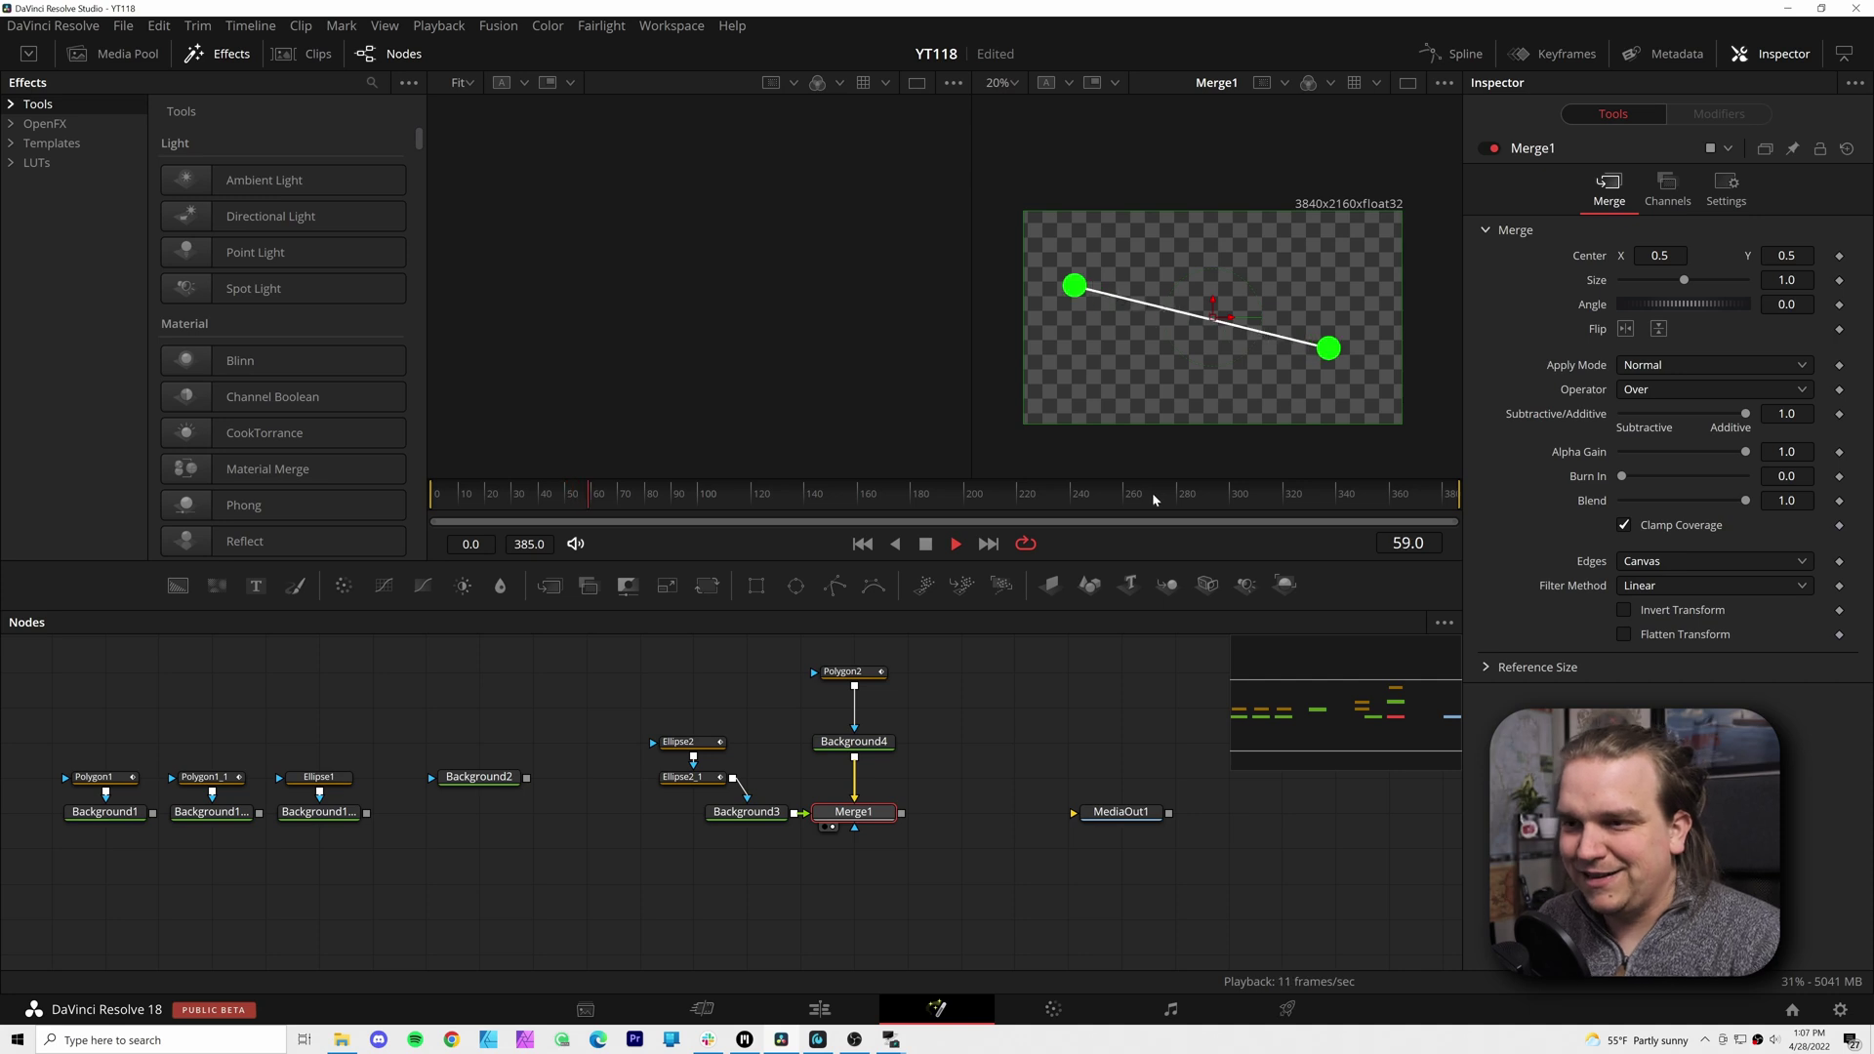
Stop playback at frame 65, reselect Merge1, and box-select Ellipse2 and Ellipse2_1
{"action": "key", "text": "space"}
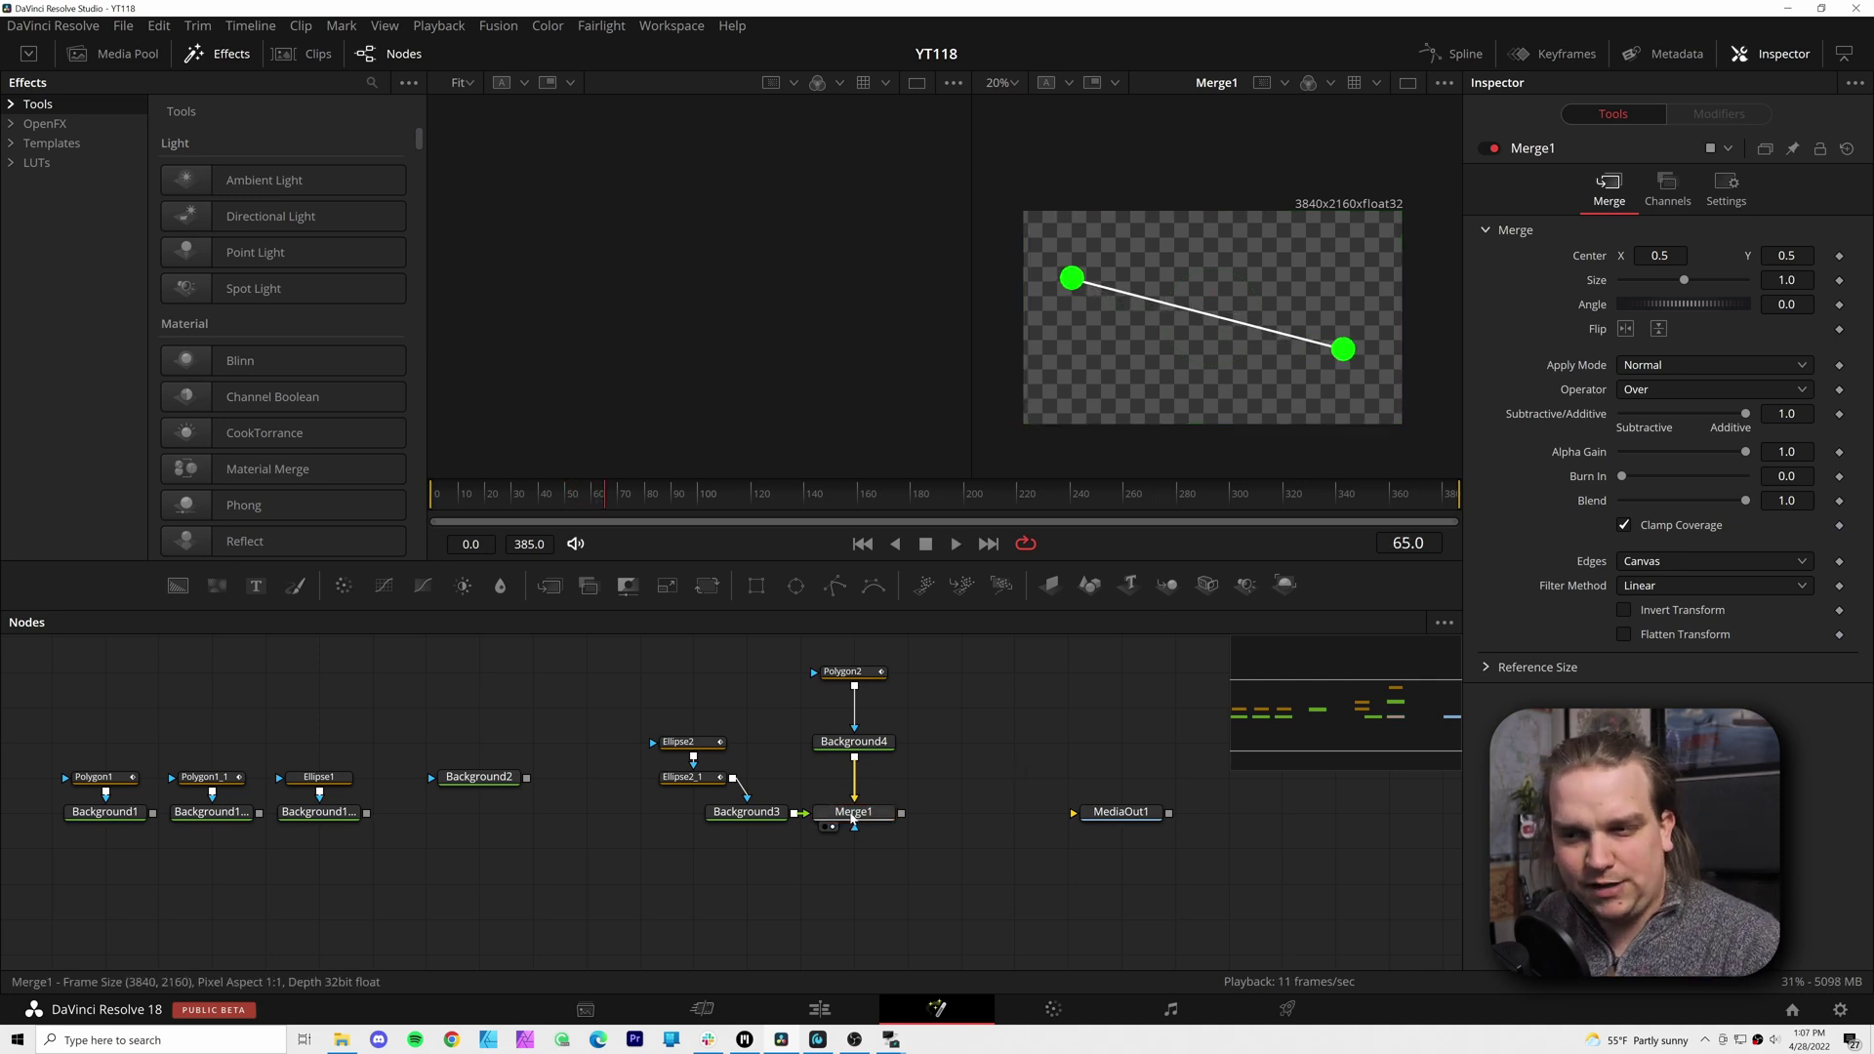
{"action": "left_click", "coordinate": [856, 816]}
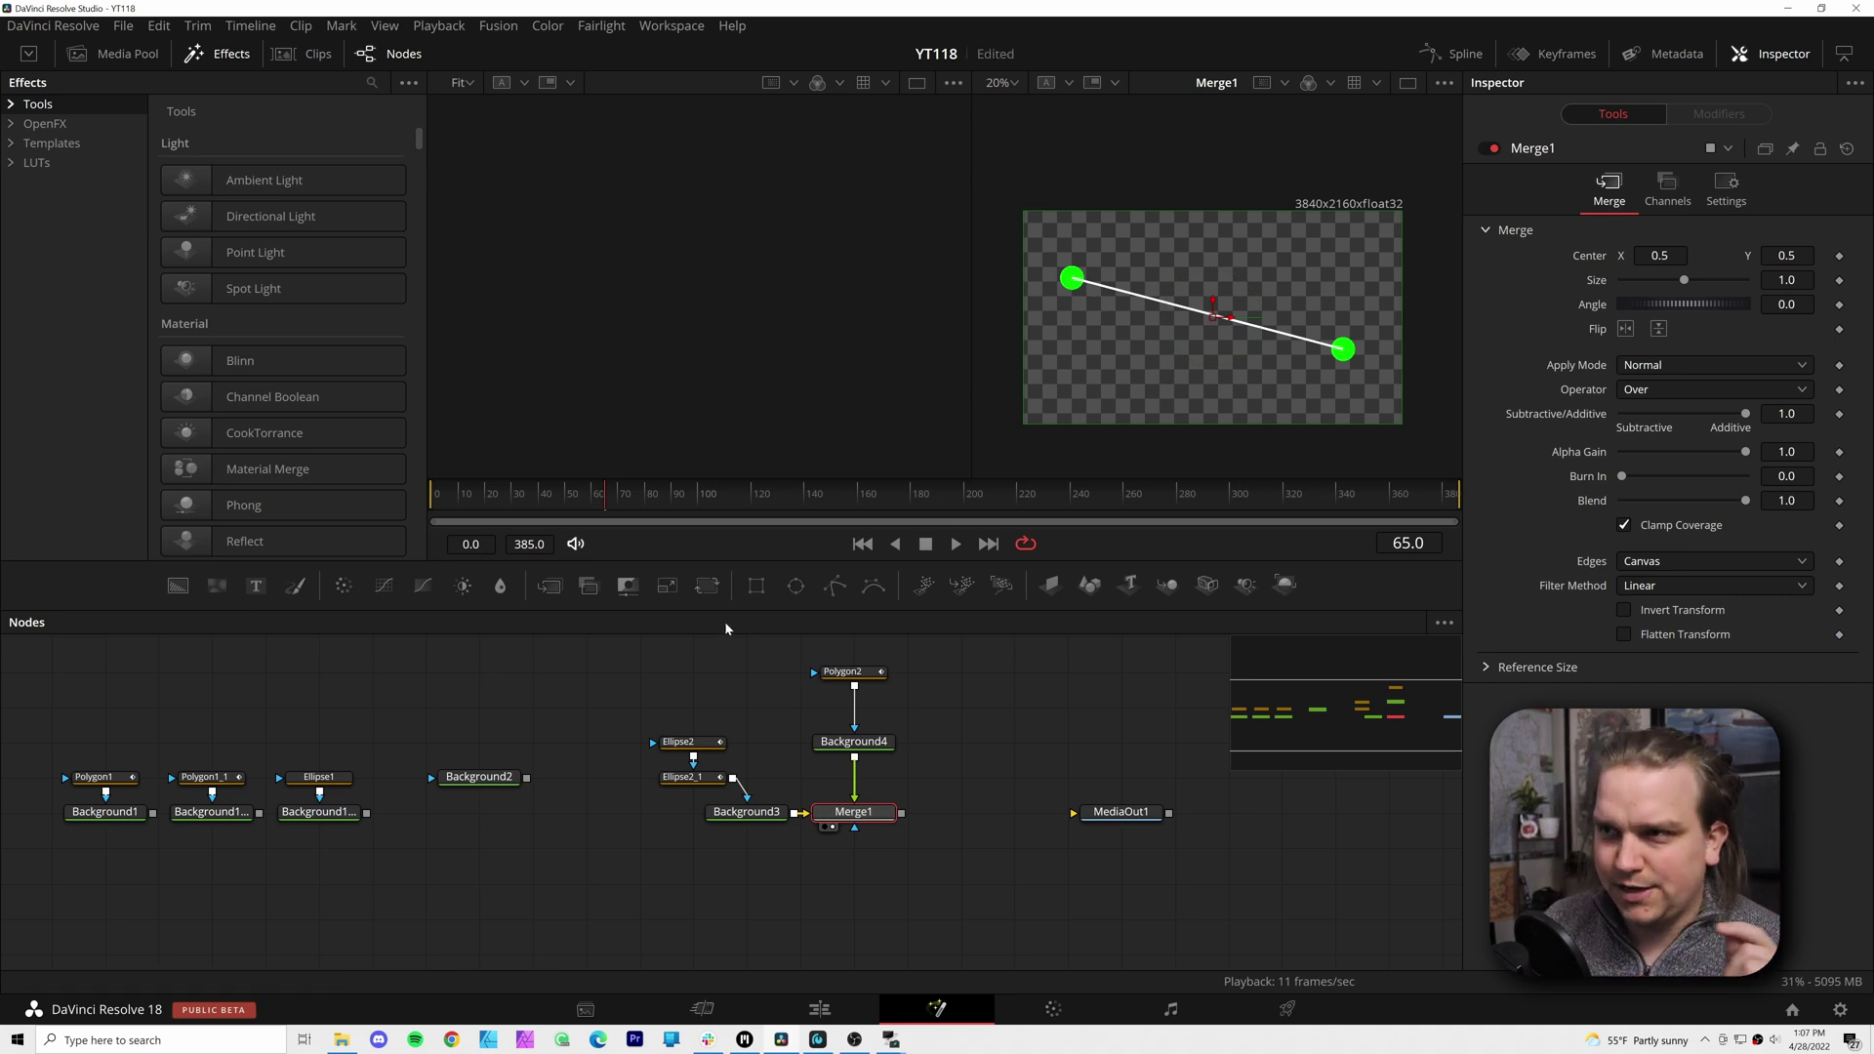
{"action": "left_click_drag", "start_coordinate": [642, 691], "coordinate": [685, 790]}
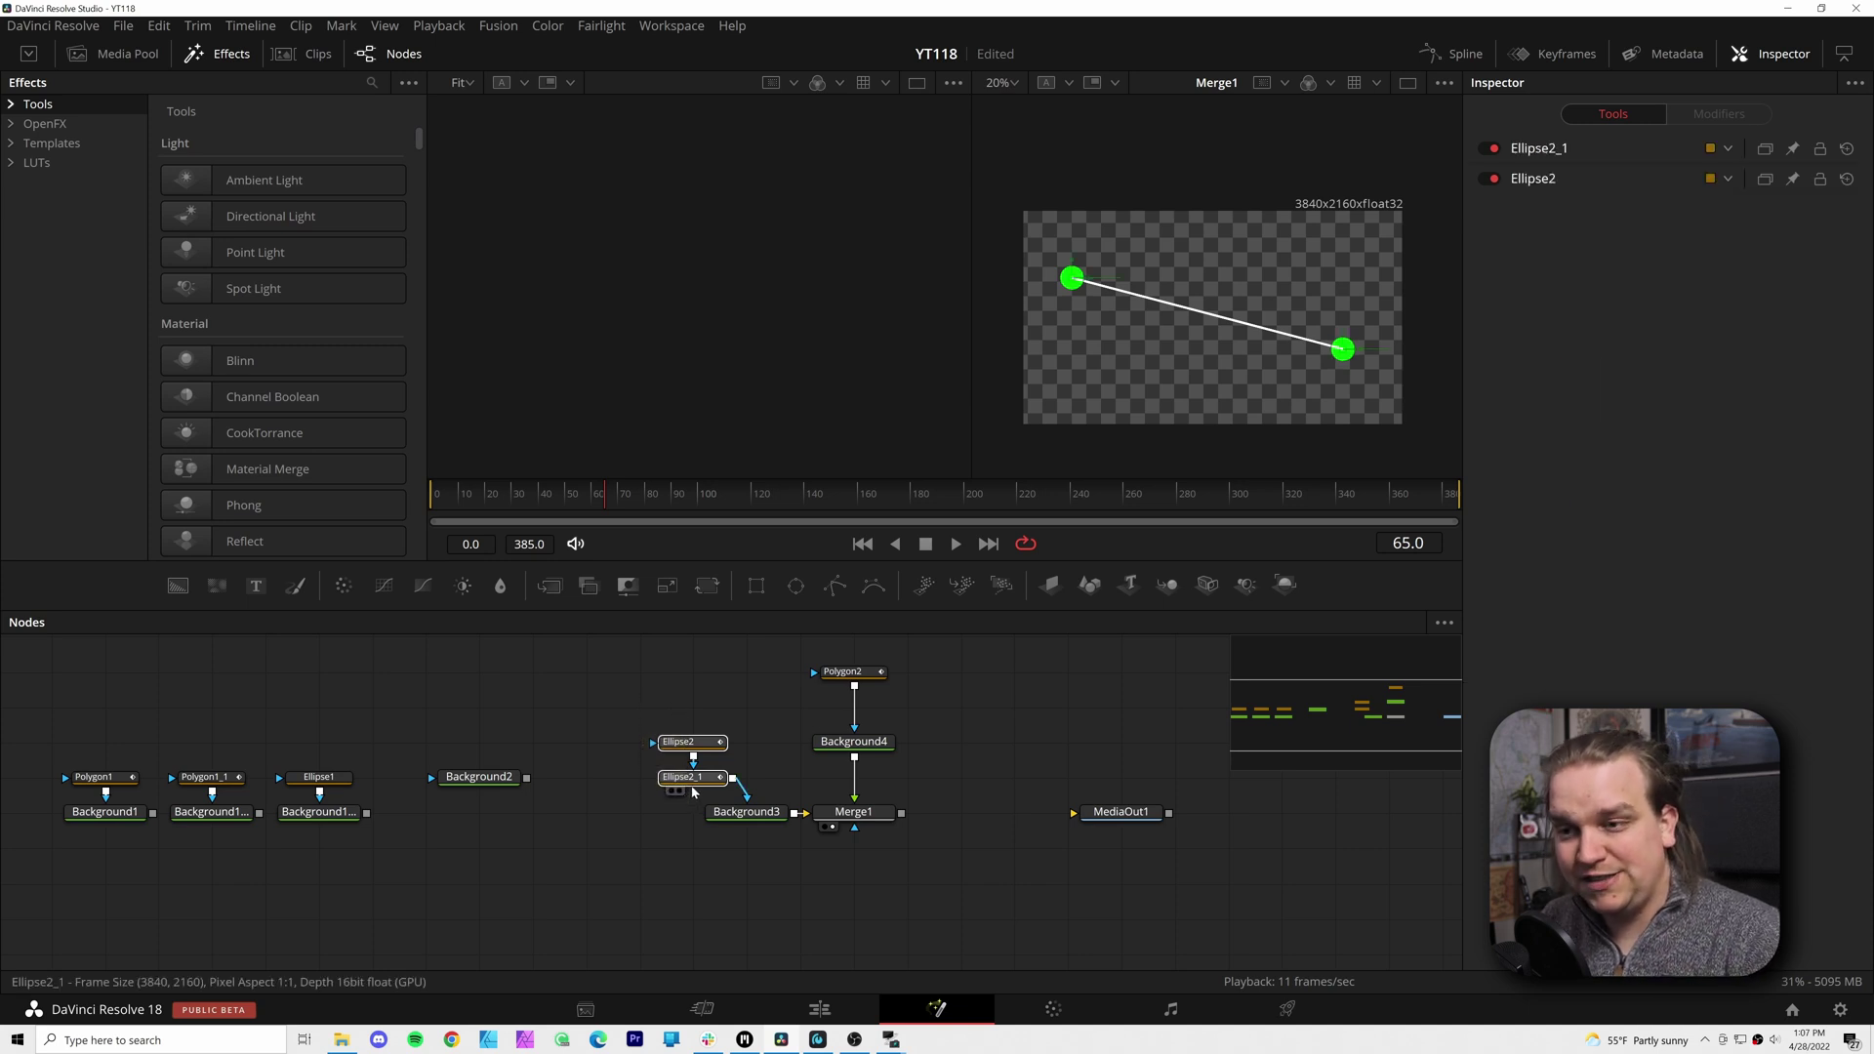
Paste Ellipse2 and Ellipse2_1 as linked instances and view Instance_Ellipse2_1's two white dots
{"action": "left_click", "coordinate": [718, 919]}
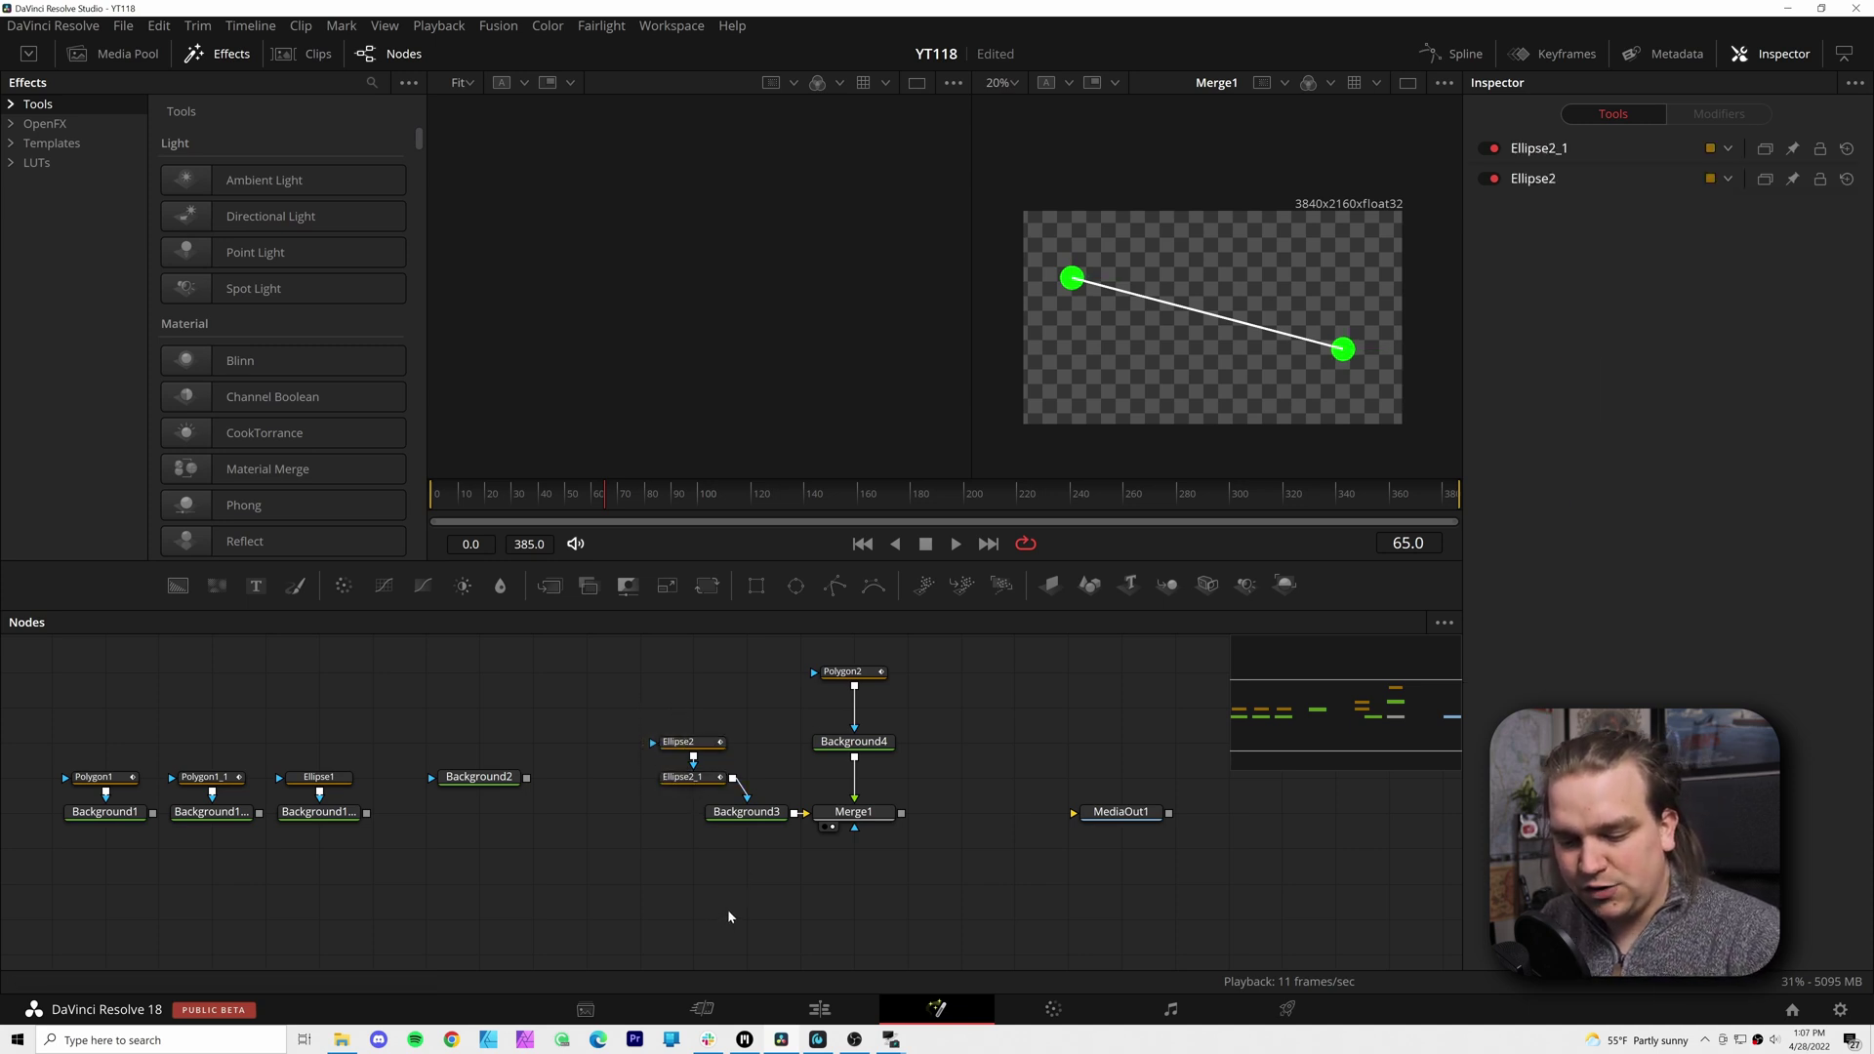
{"action": "key", "text": "ctrl+shift+v"}
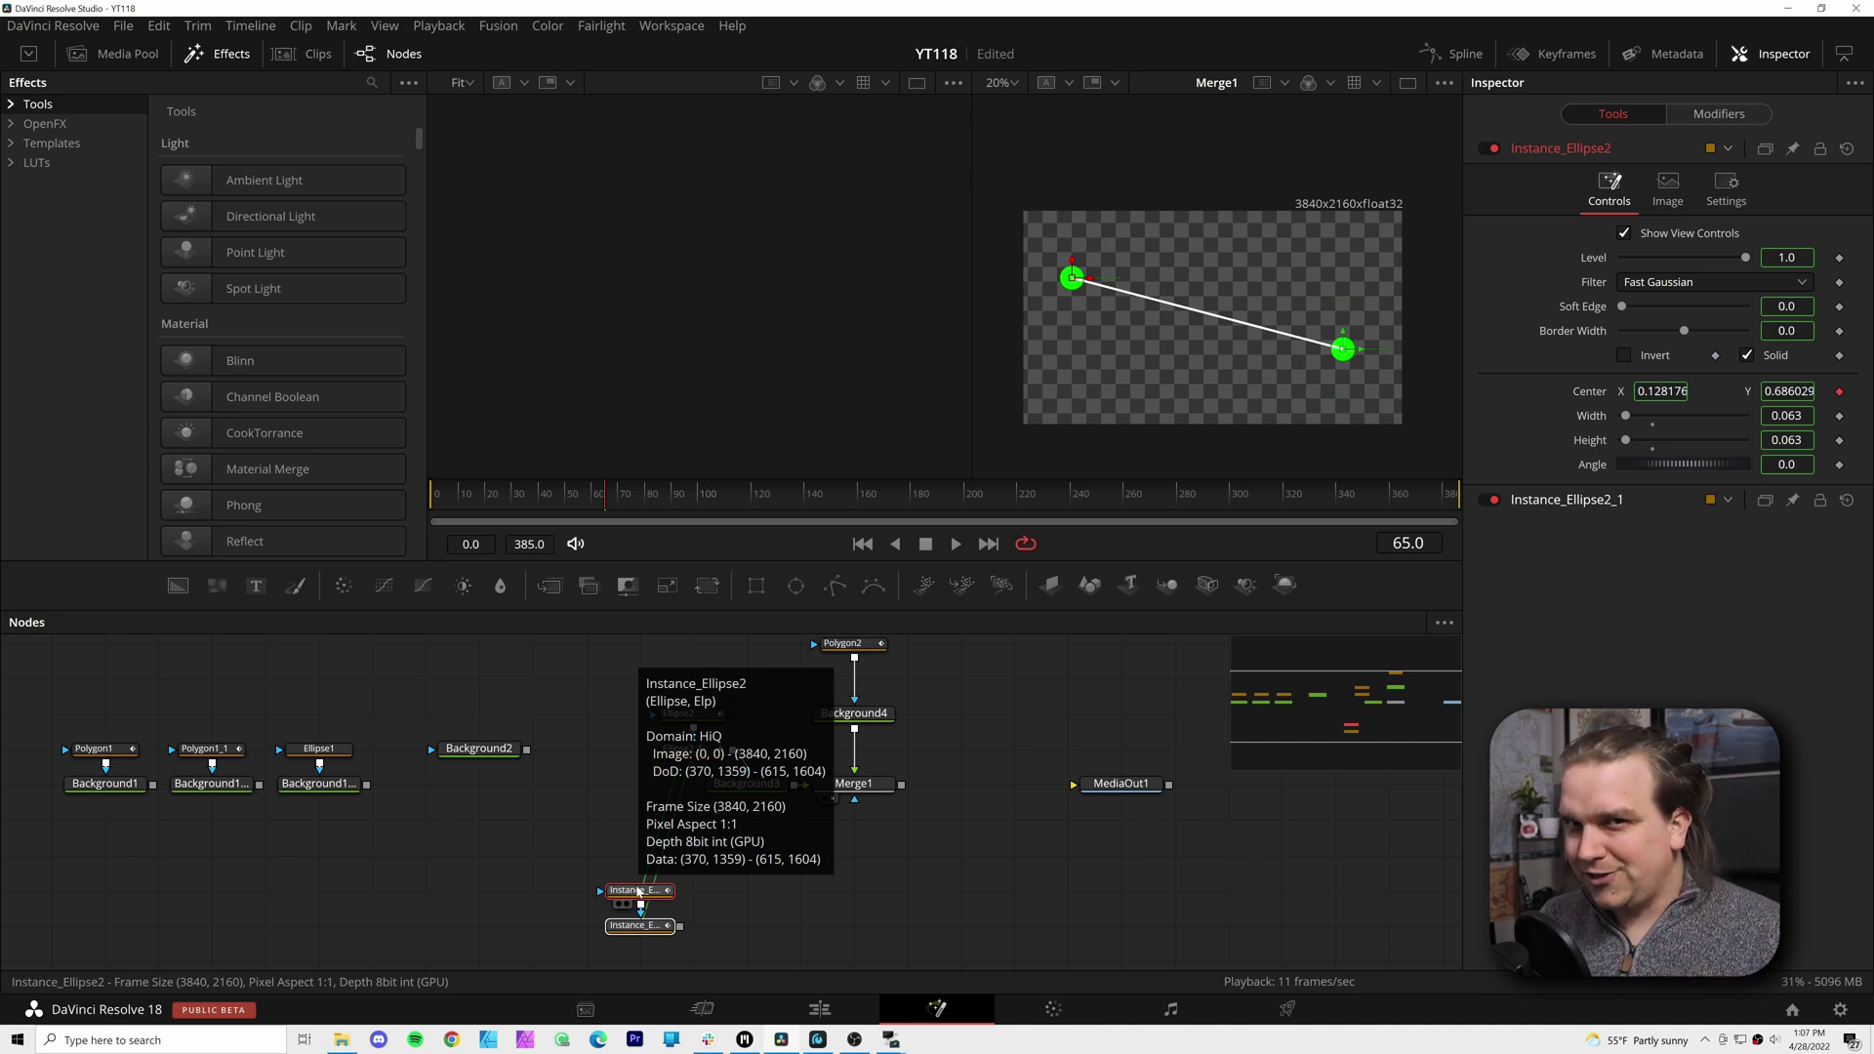
{"action": "scroll", "coordinate": [761, 906], "scroll_direction": "up", "scroll_amount": 2}
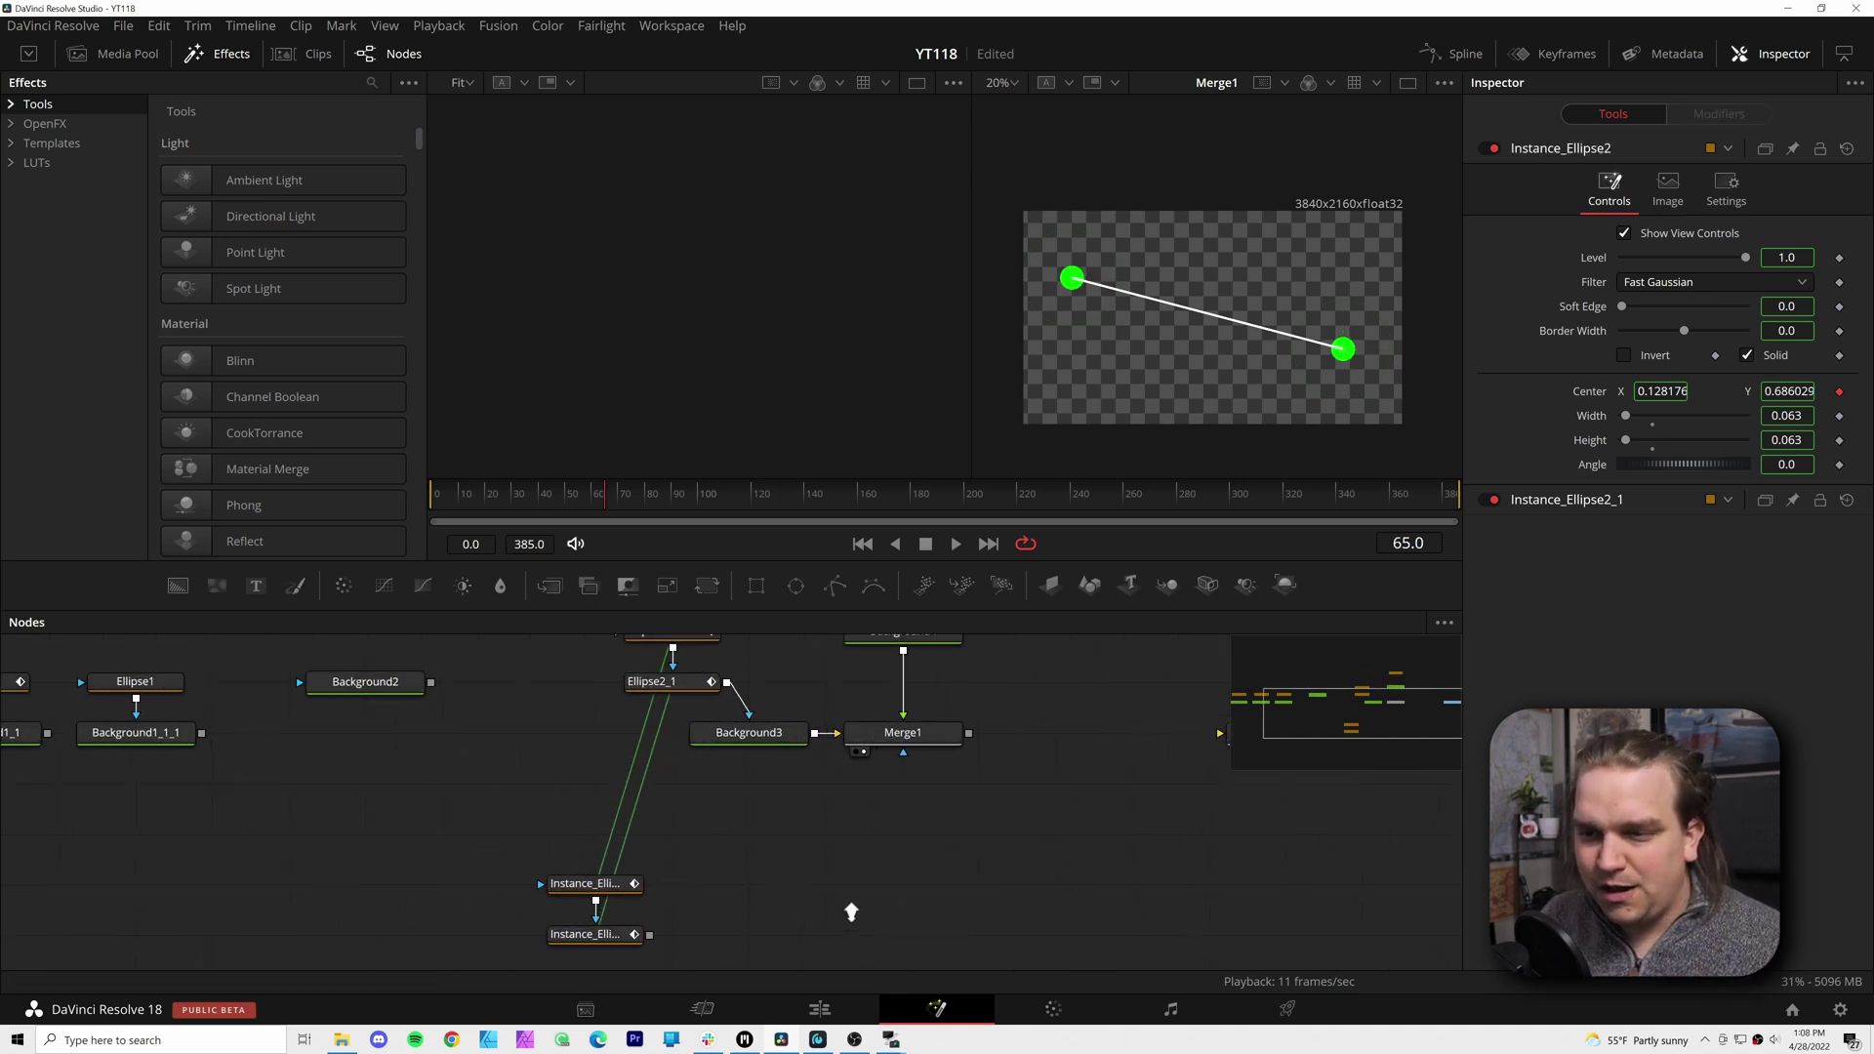
{"action": "left_click", "coordinate": [589, 934]}
{"action": "scroll", "coordinate": [591, 942], "scroll_direction": "up", "scroll_amount": 1}
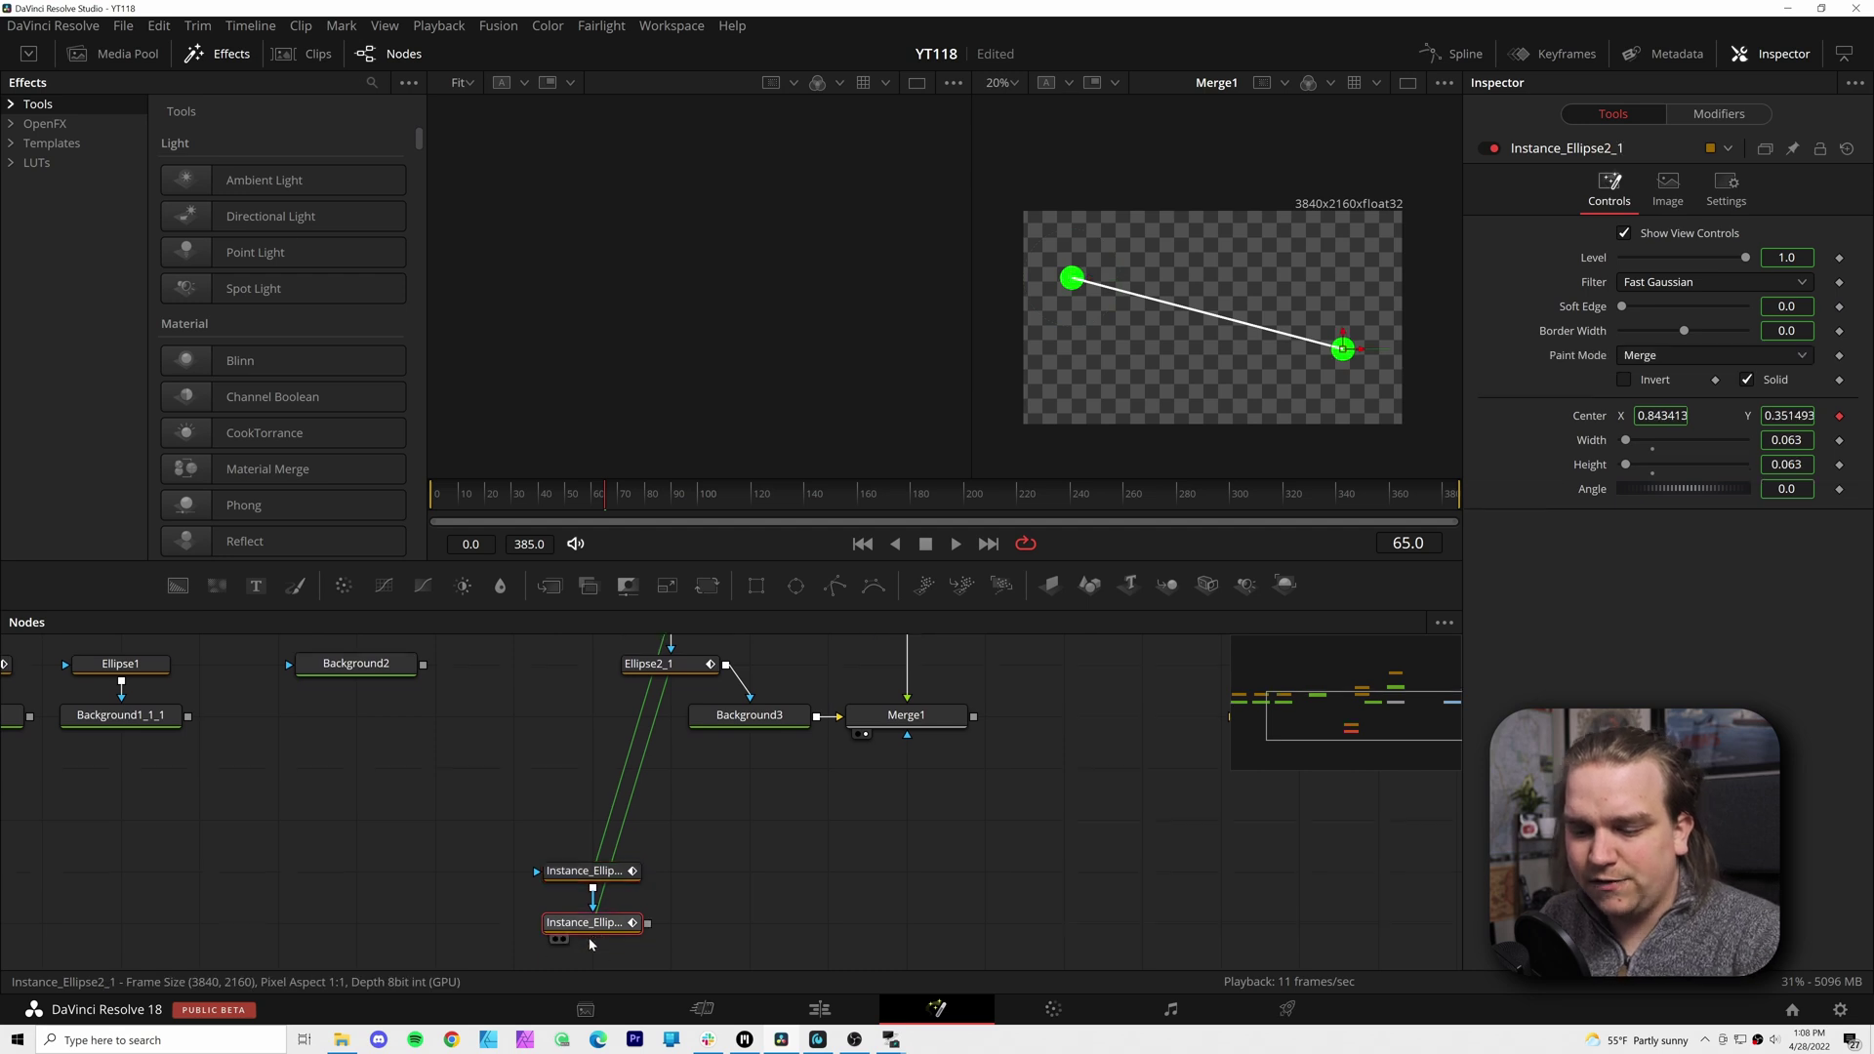
{"action": "key", "text": "1"}
{"action": "left_click", "coordinate": [711, 929]}
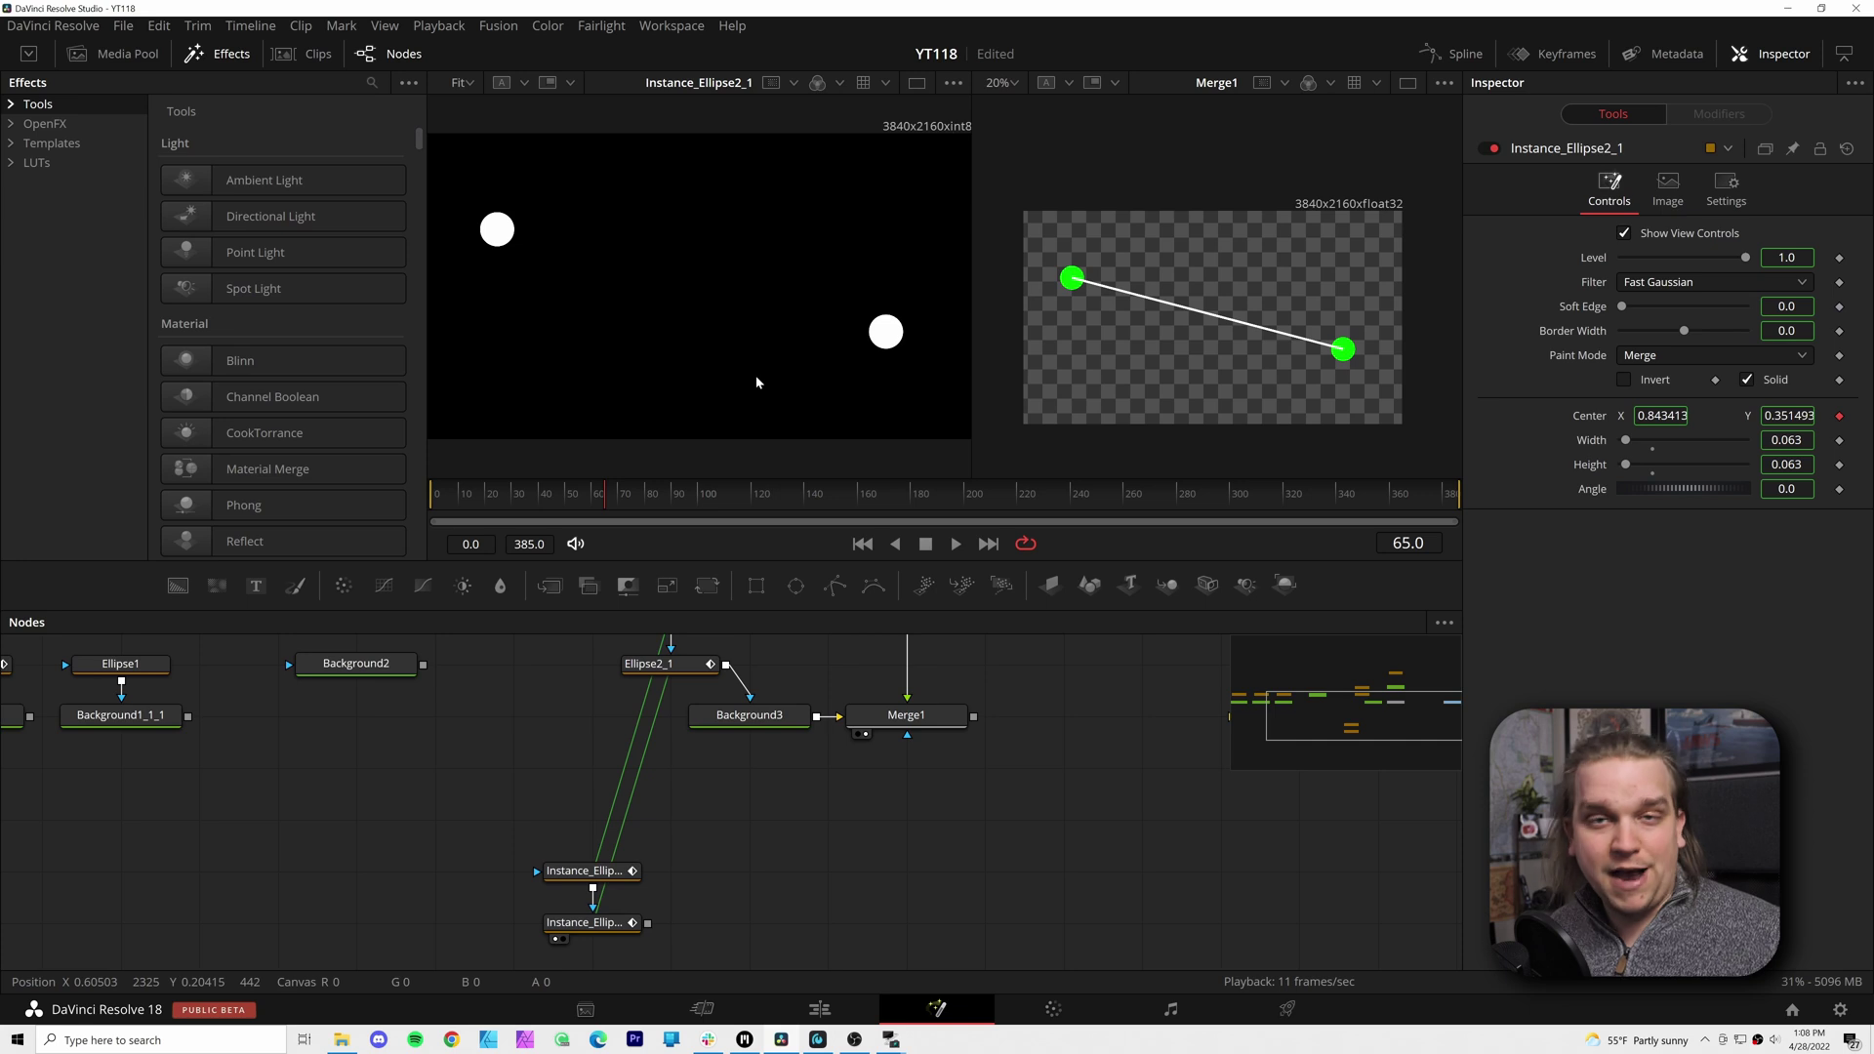
Deinstance Border Width on Instance_Ellipse2 and enlarge its dot
{"action": "left_click", "coordinate": [576, 872]}
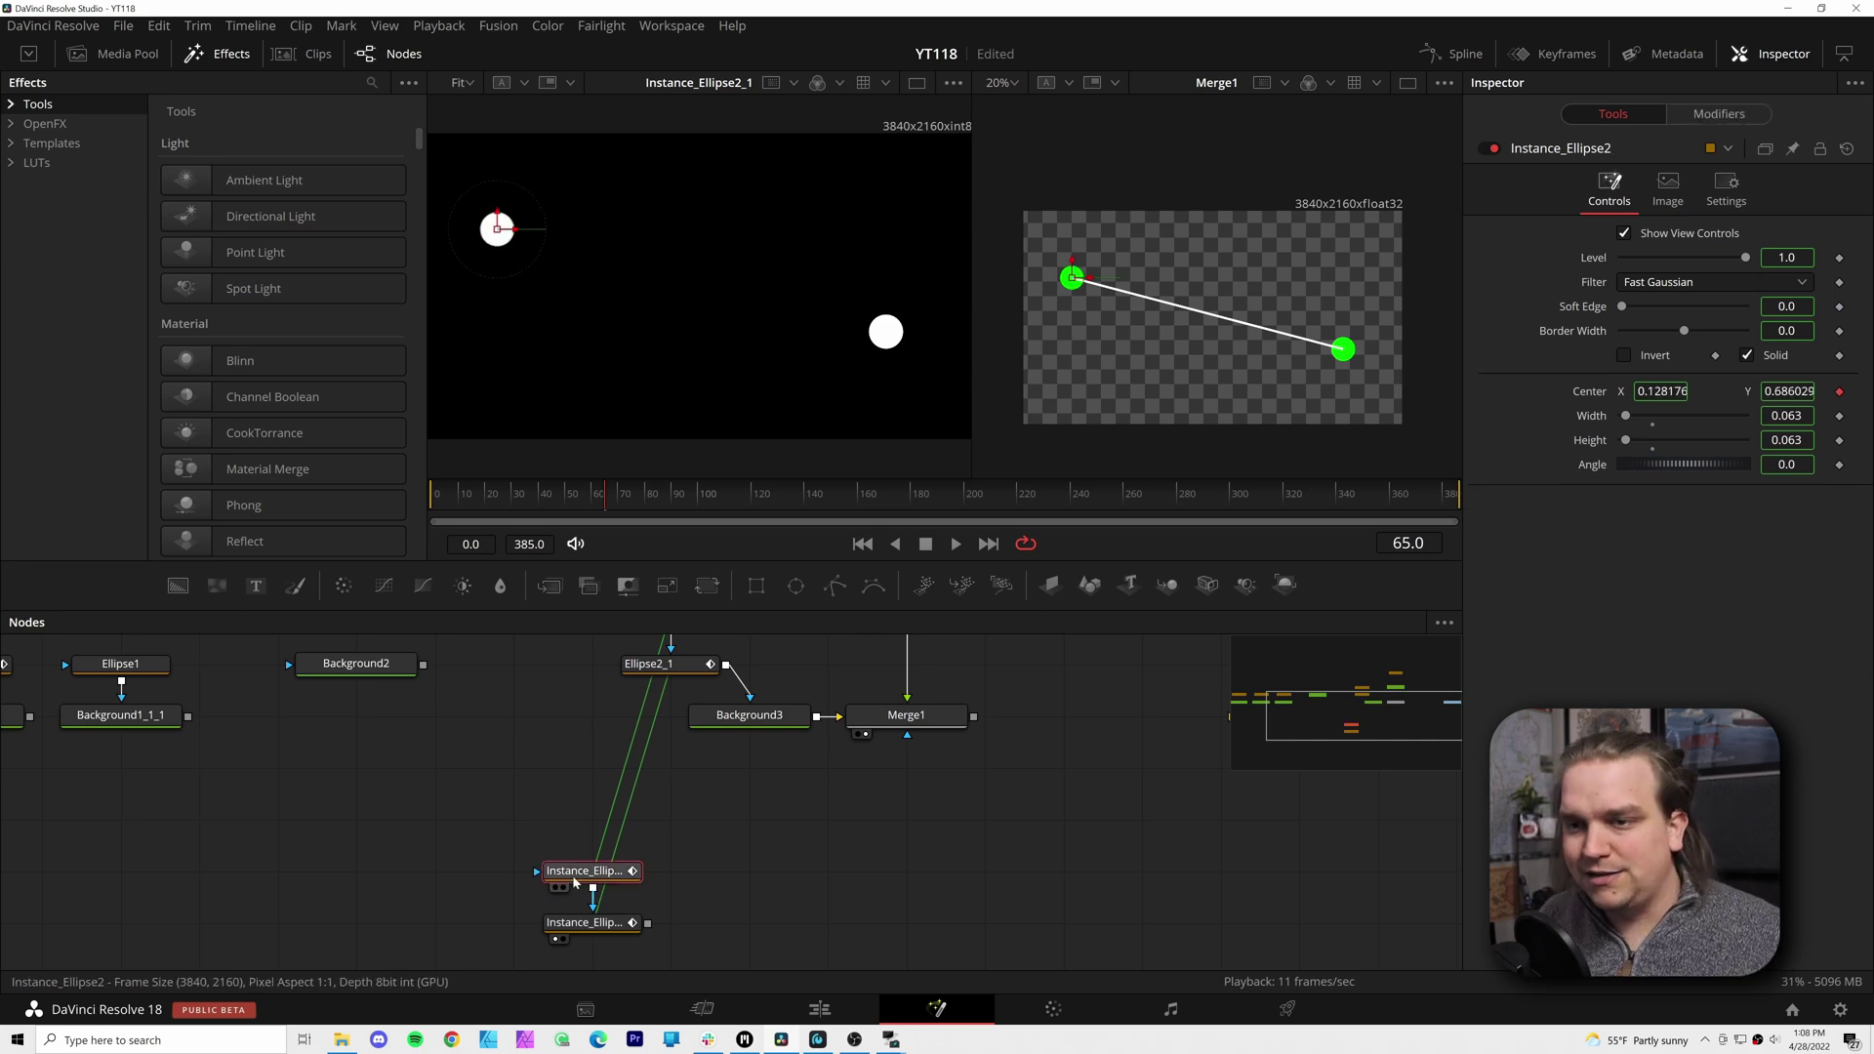
{"action": "right_click", "coordinate": [1575, 335]}
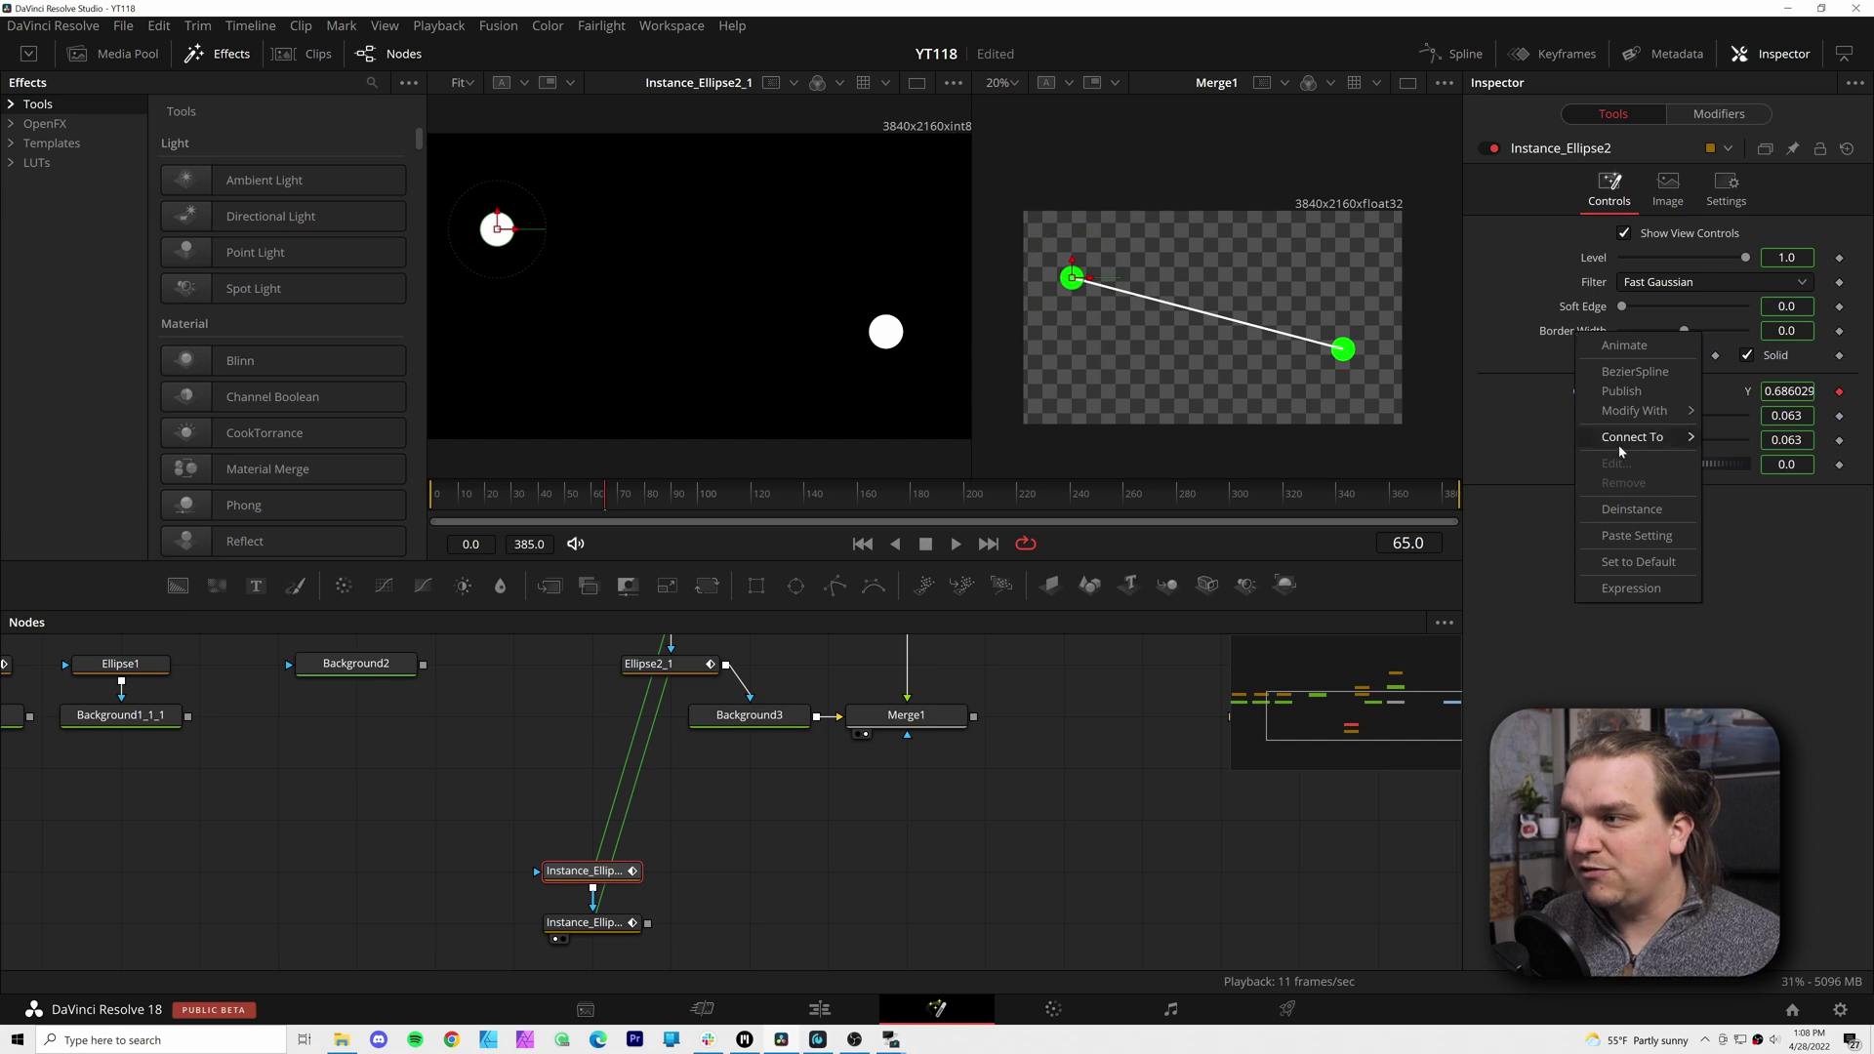
{"action": "left_click", "coordinate": [1615, 511]}
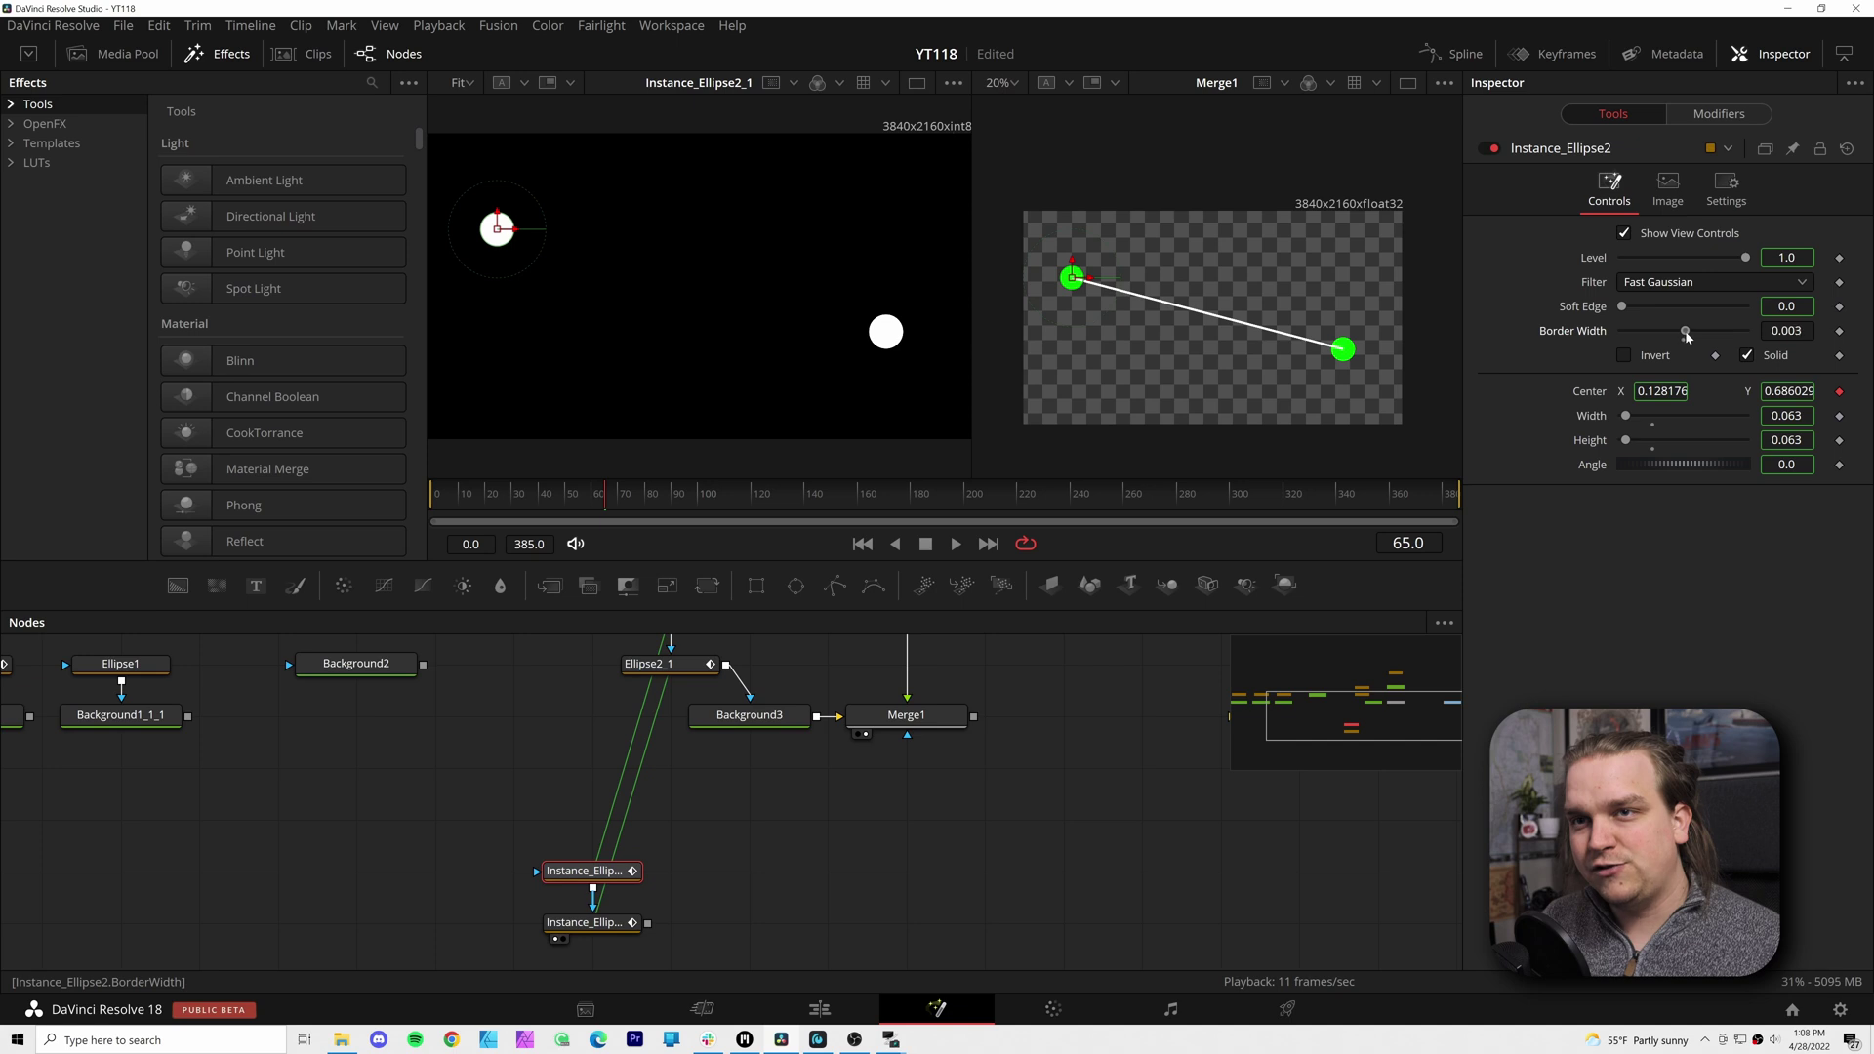
{"action": "left_click_drag", "start_coordinate": [1687, 336], "coordinate": [1700, 334]}
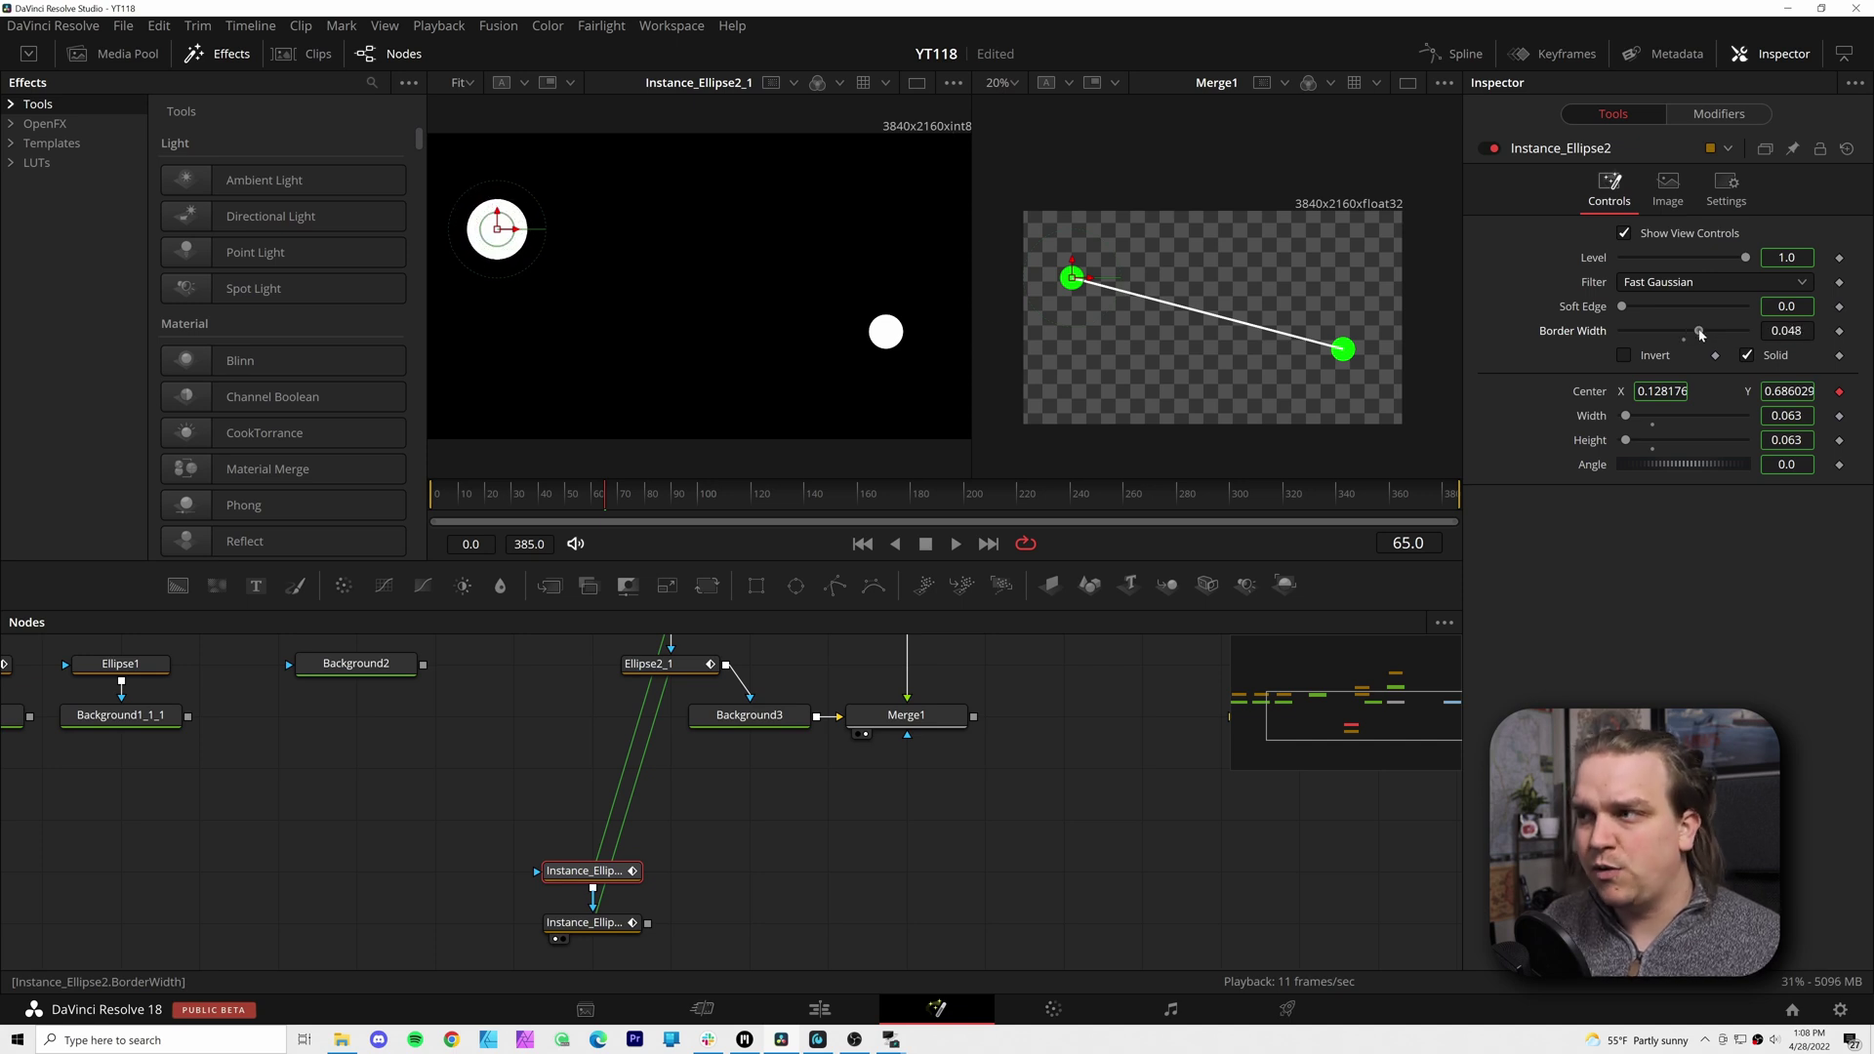
{"action": "left_click", "coordinate": [1786, 331]}
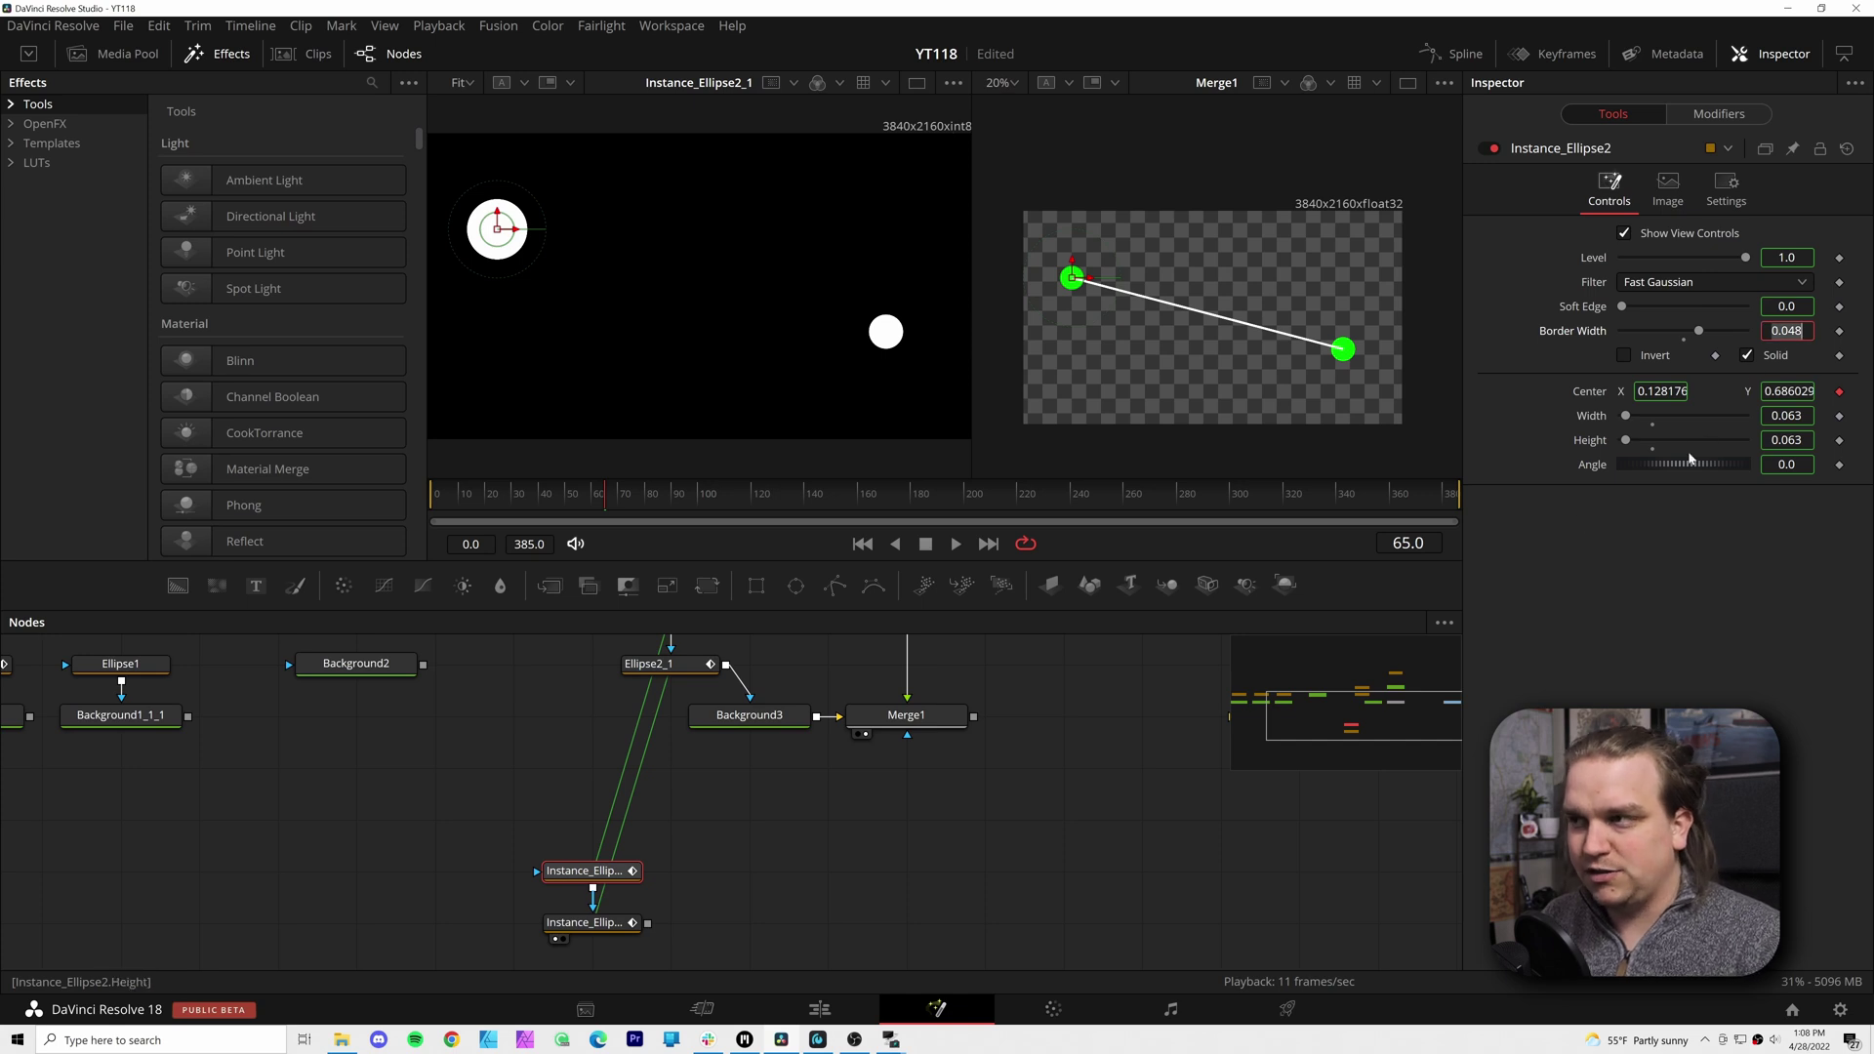
Set Instance_Ellipse2_1's Border Width to 0.048
{"action": "left_click", "coordinate": [586, 922]}
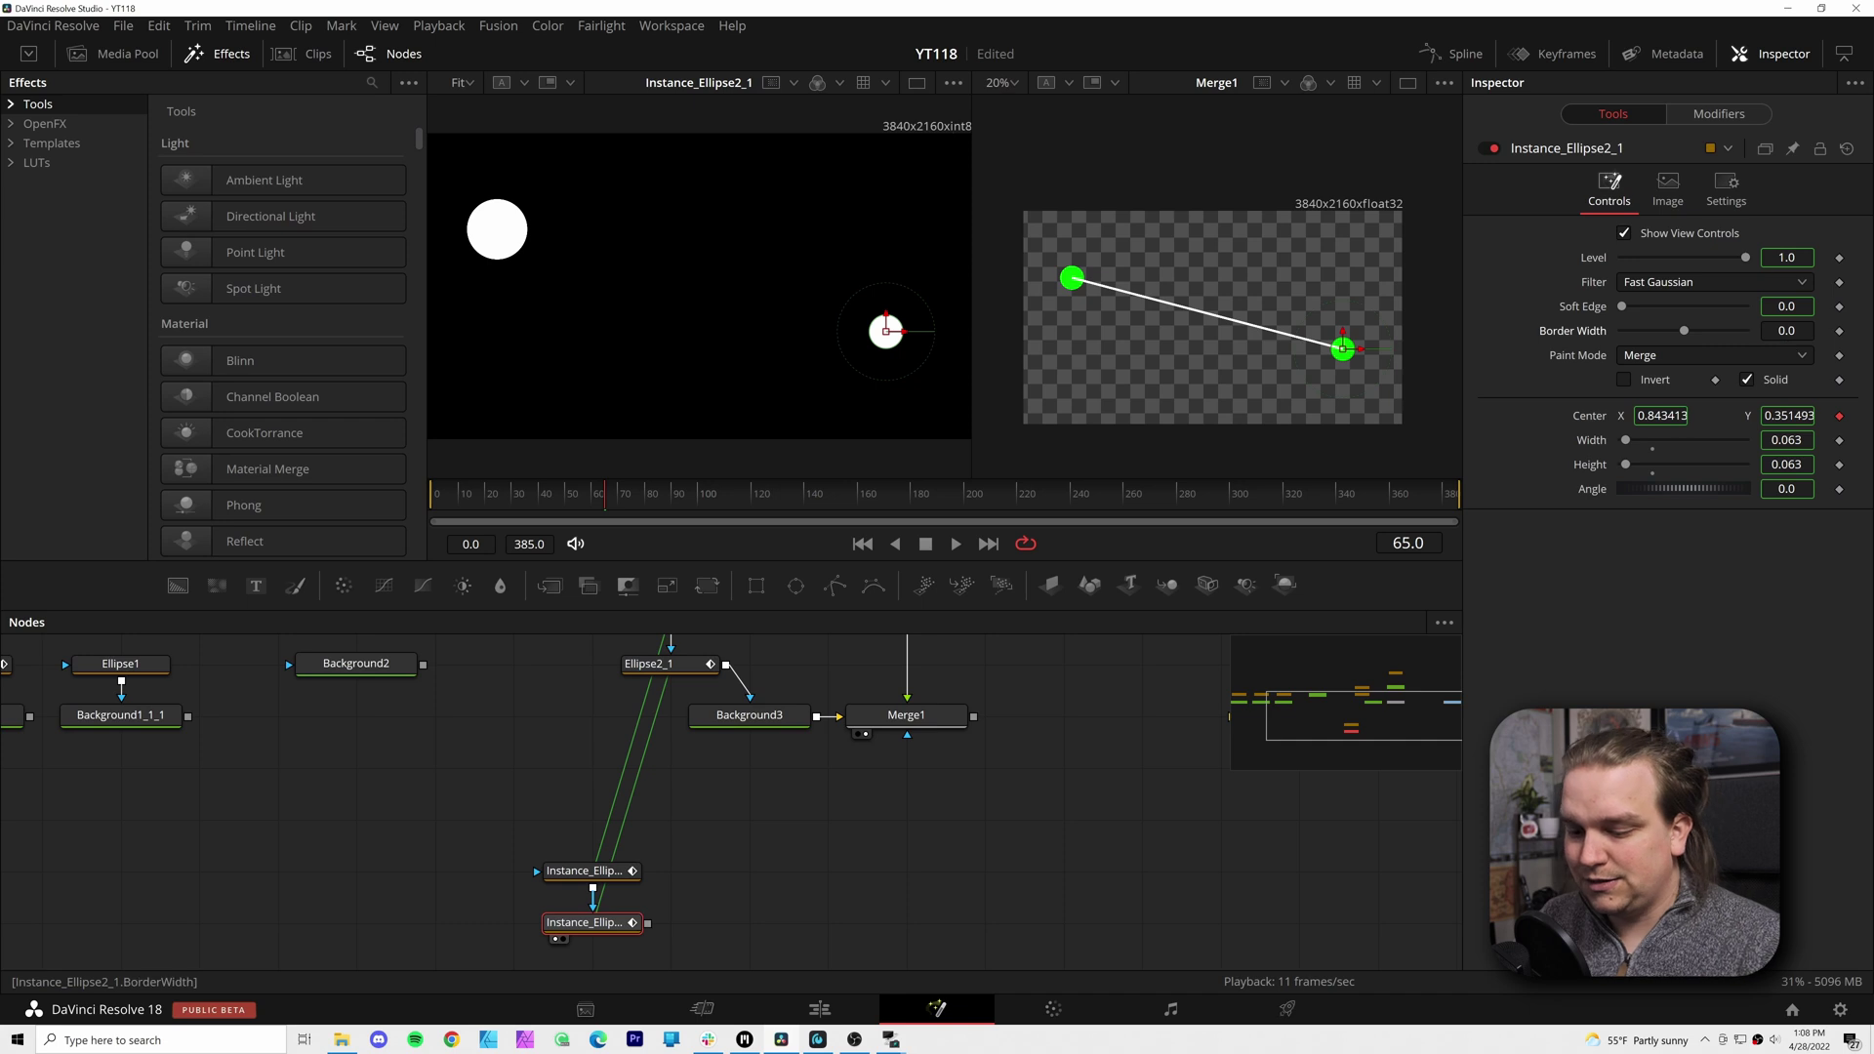
{"action": "type", "text": "0.048"}
{"action": "key", "text": "Return"}
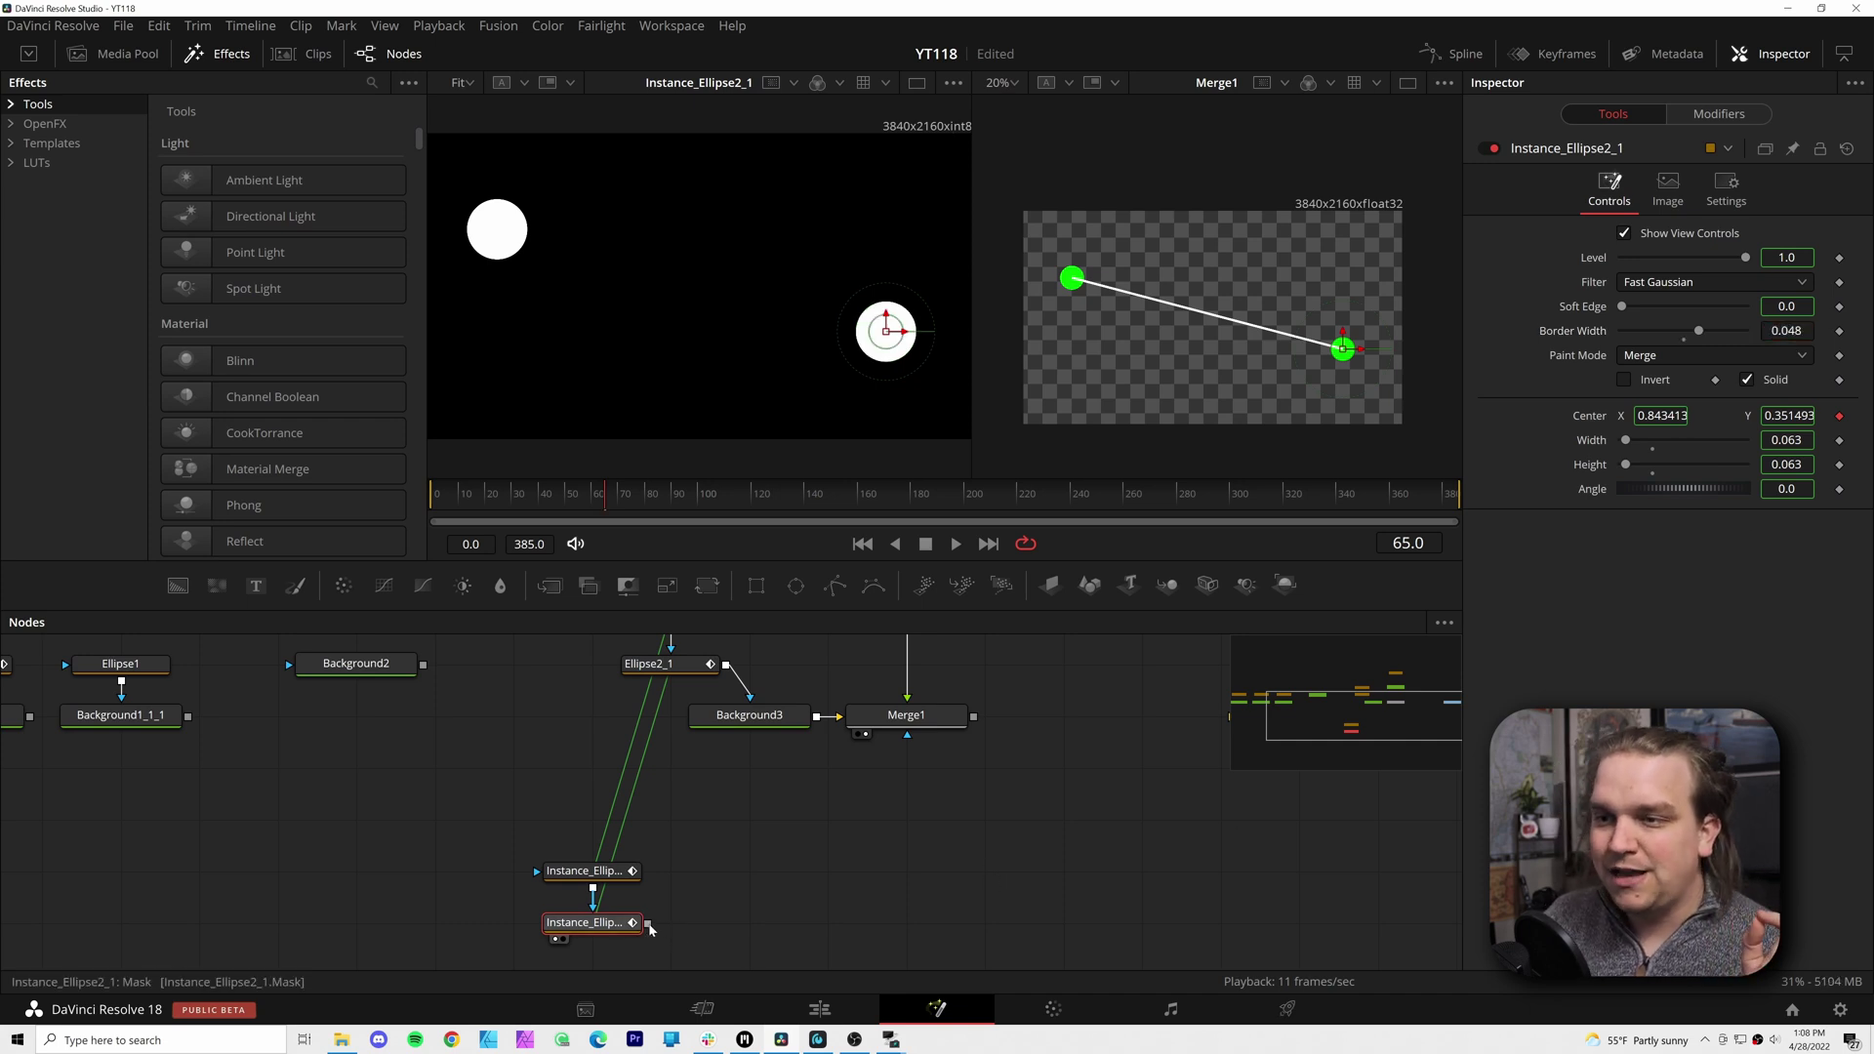
Wire Instance_Ellipse2_1 into Merge1's mask input and enable Apply Mask Inverted in Settings
{"action": "left_click_drag", "start_coordinate": [648, 926], "coordinate": [910, 723]}
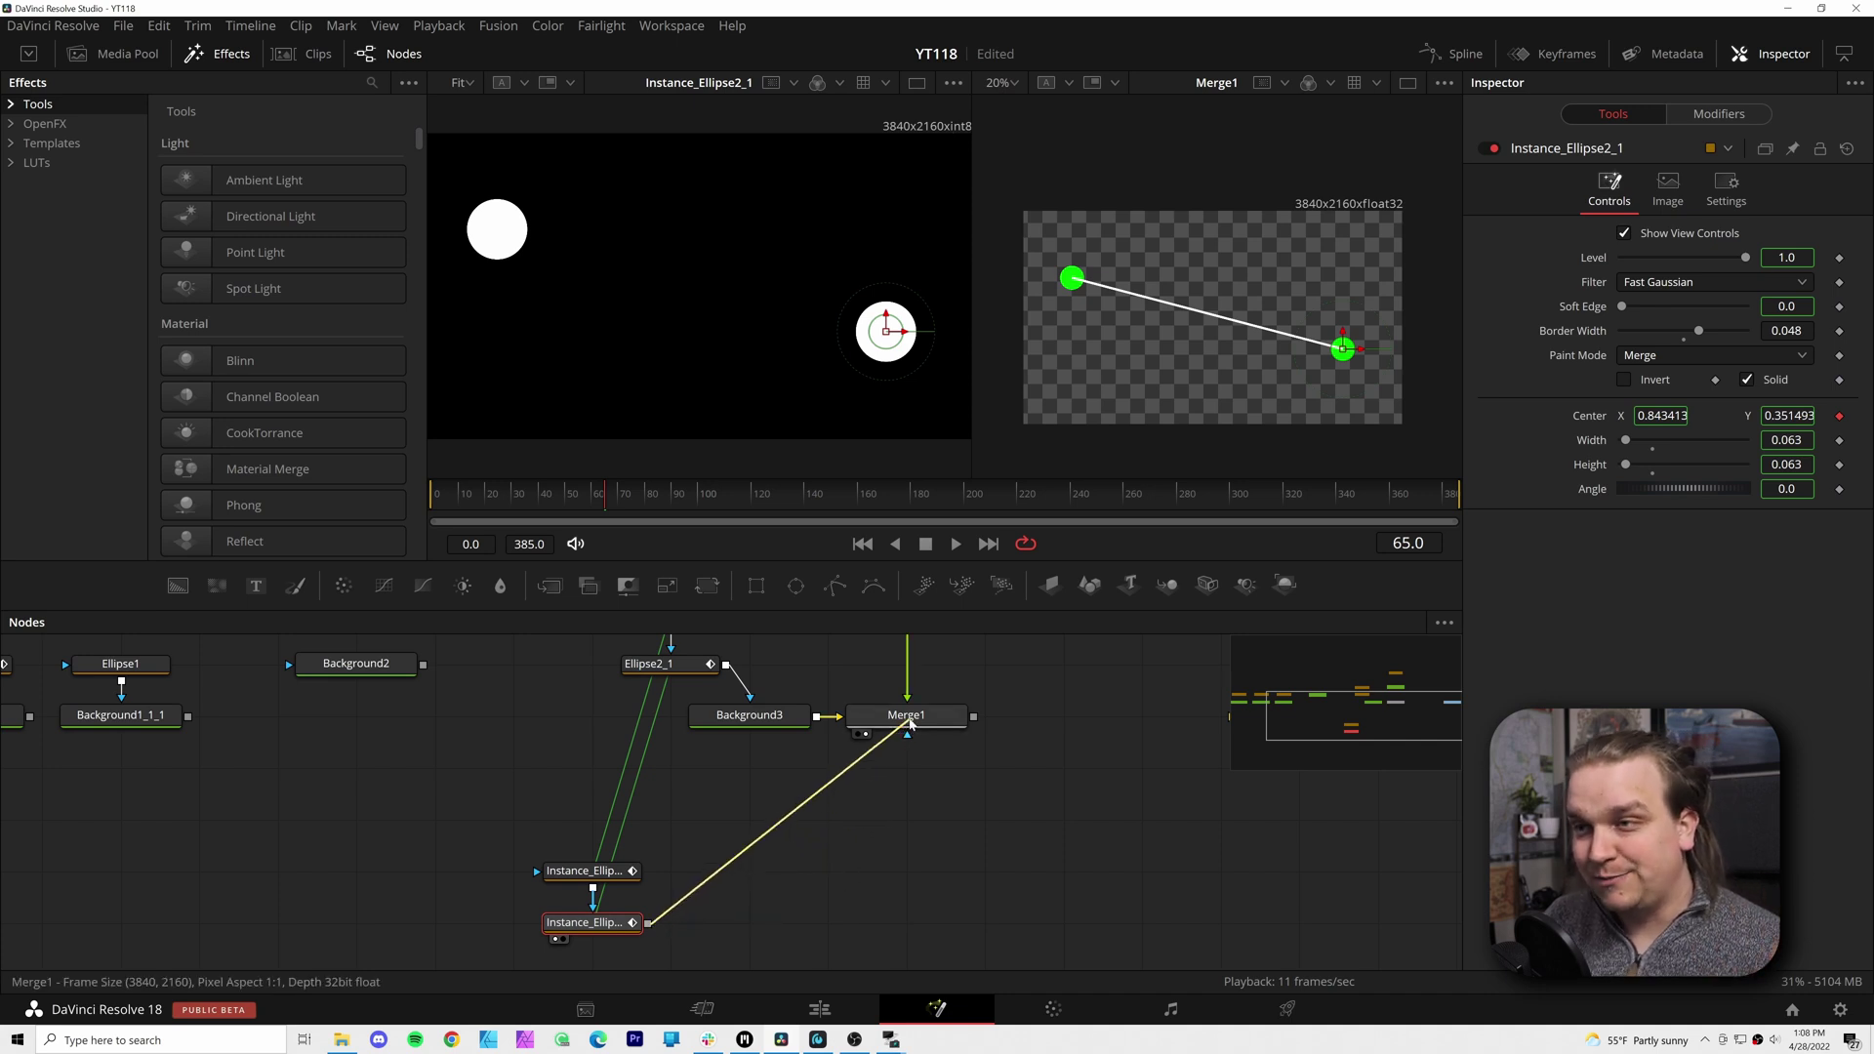
{"action": "left_click_drag", "start_coordinate": [908, 723], "coordinate": [907, 727]}
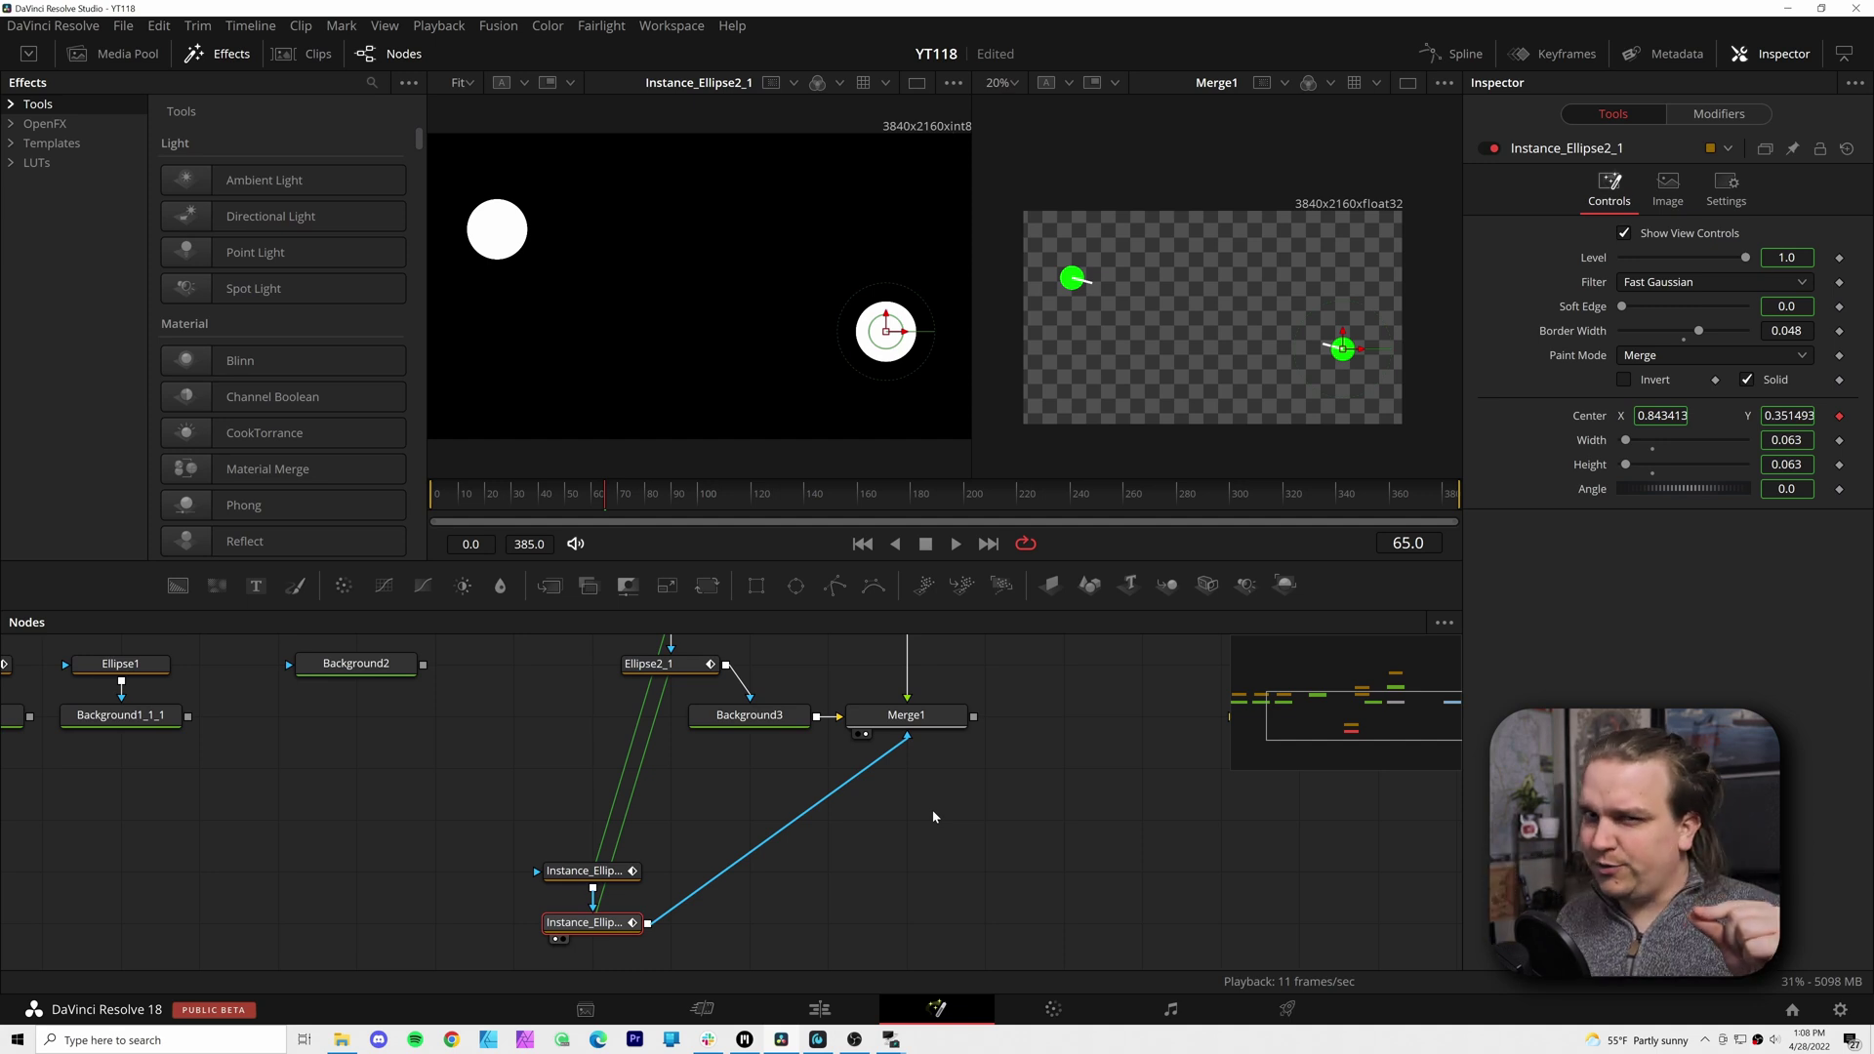
{"action": "left_click", "coordinate": [905, 717]}
{"action": "left_click", "coordinate": [1734, 188]}
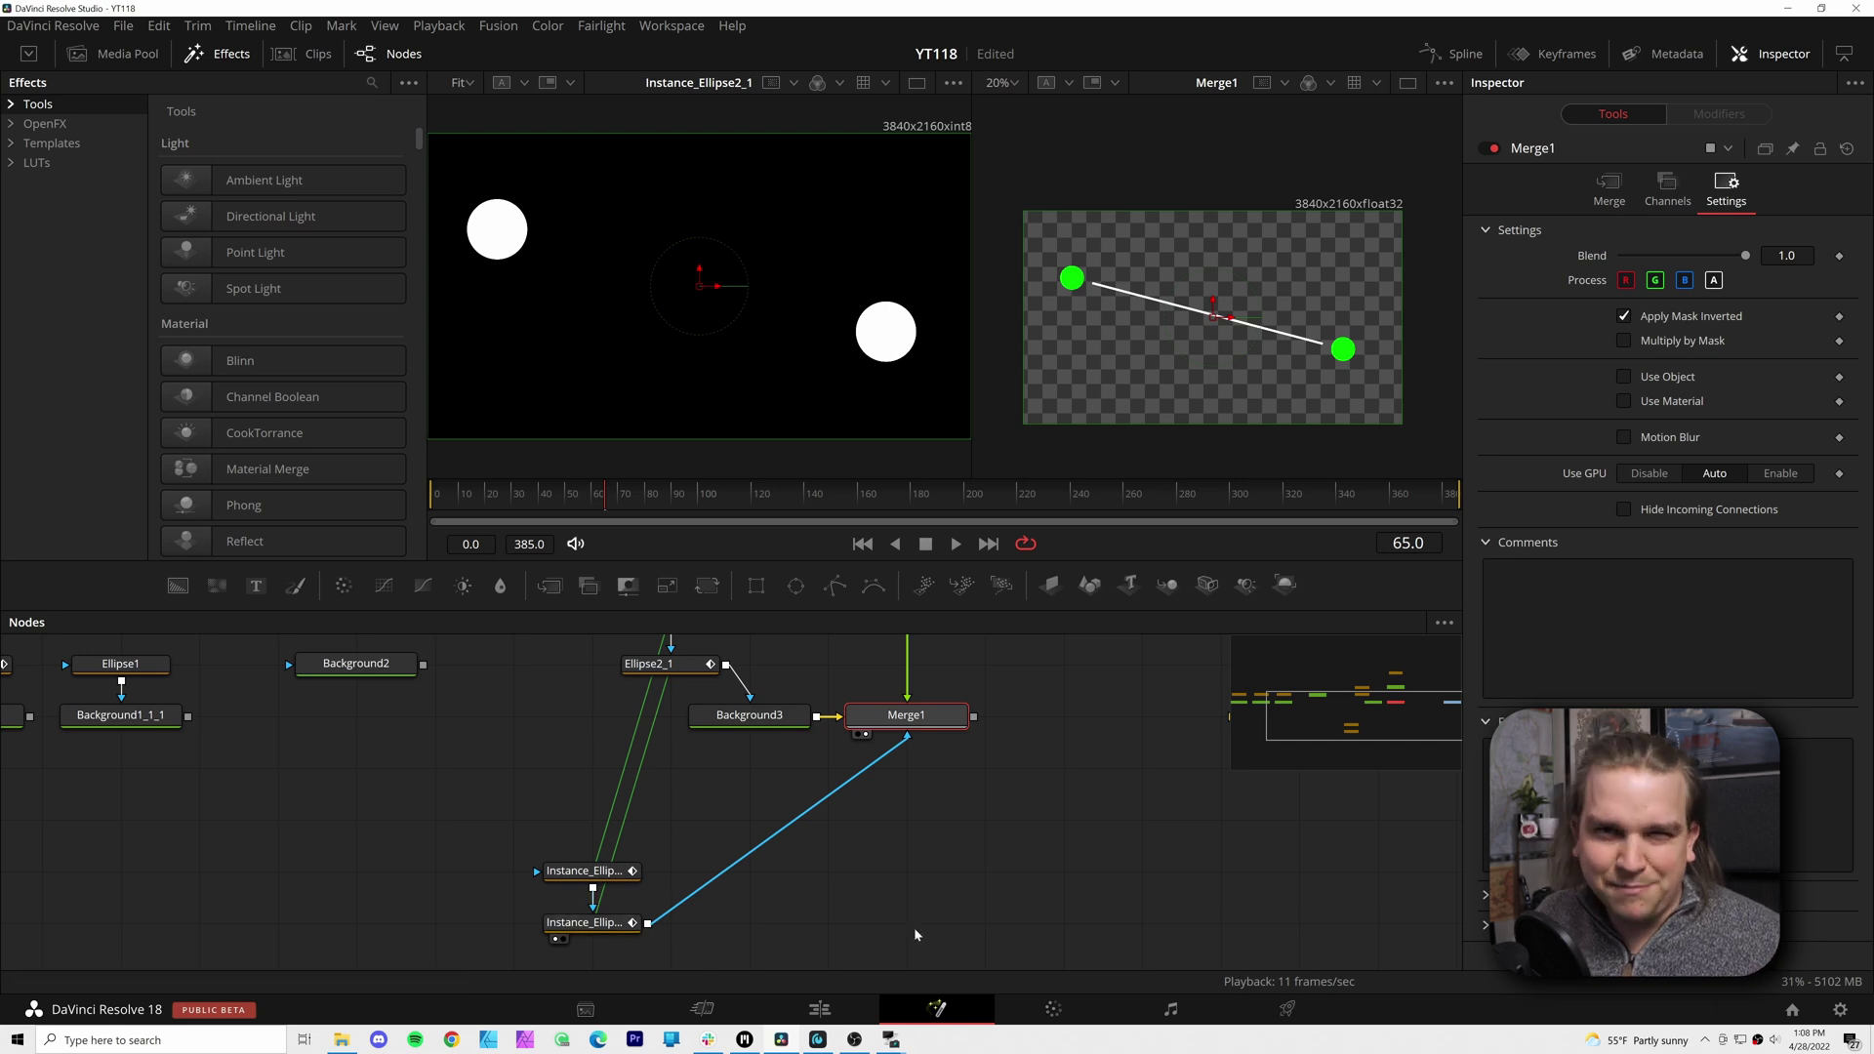
Scrub to frame 69 and play the composite, watching the line clear the moving dots
{"action": "scroll", "coordinate": [954, 884], "scroll_direction": "up", "scroll_amount": 3}
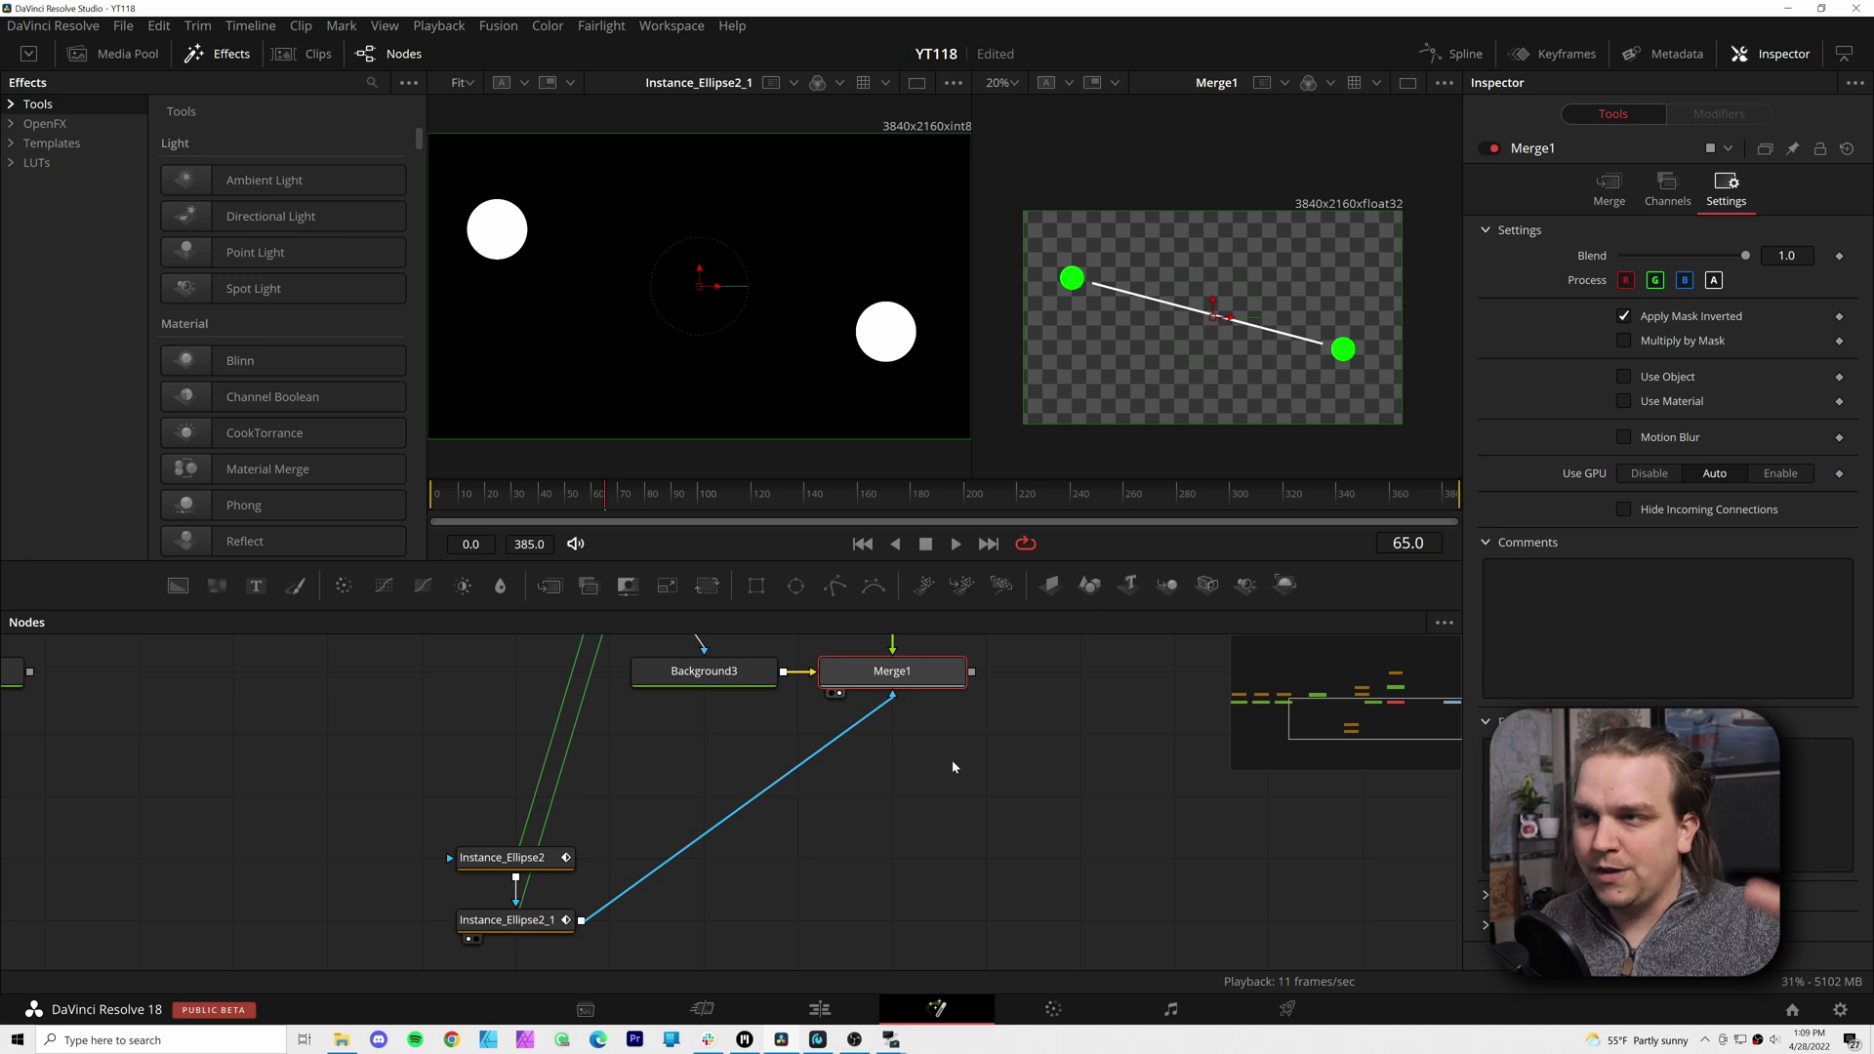
{"action": "scroll", "coordinate": [1122, 384], "scroll_direction": "up", "scroll_amount": 3}
{"action": "scroll", "coordinate": [1180, 410], "scroll_direction": "down", "scroll_amount": 2}
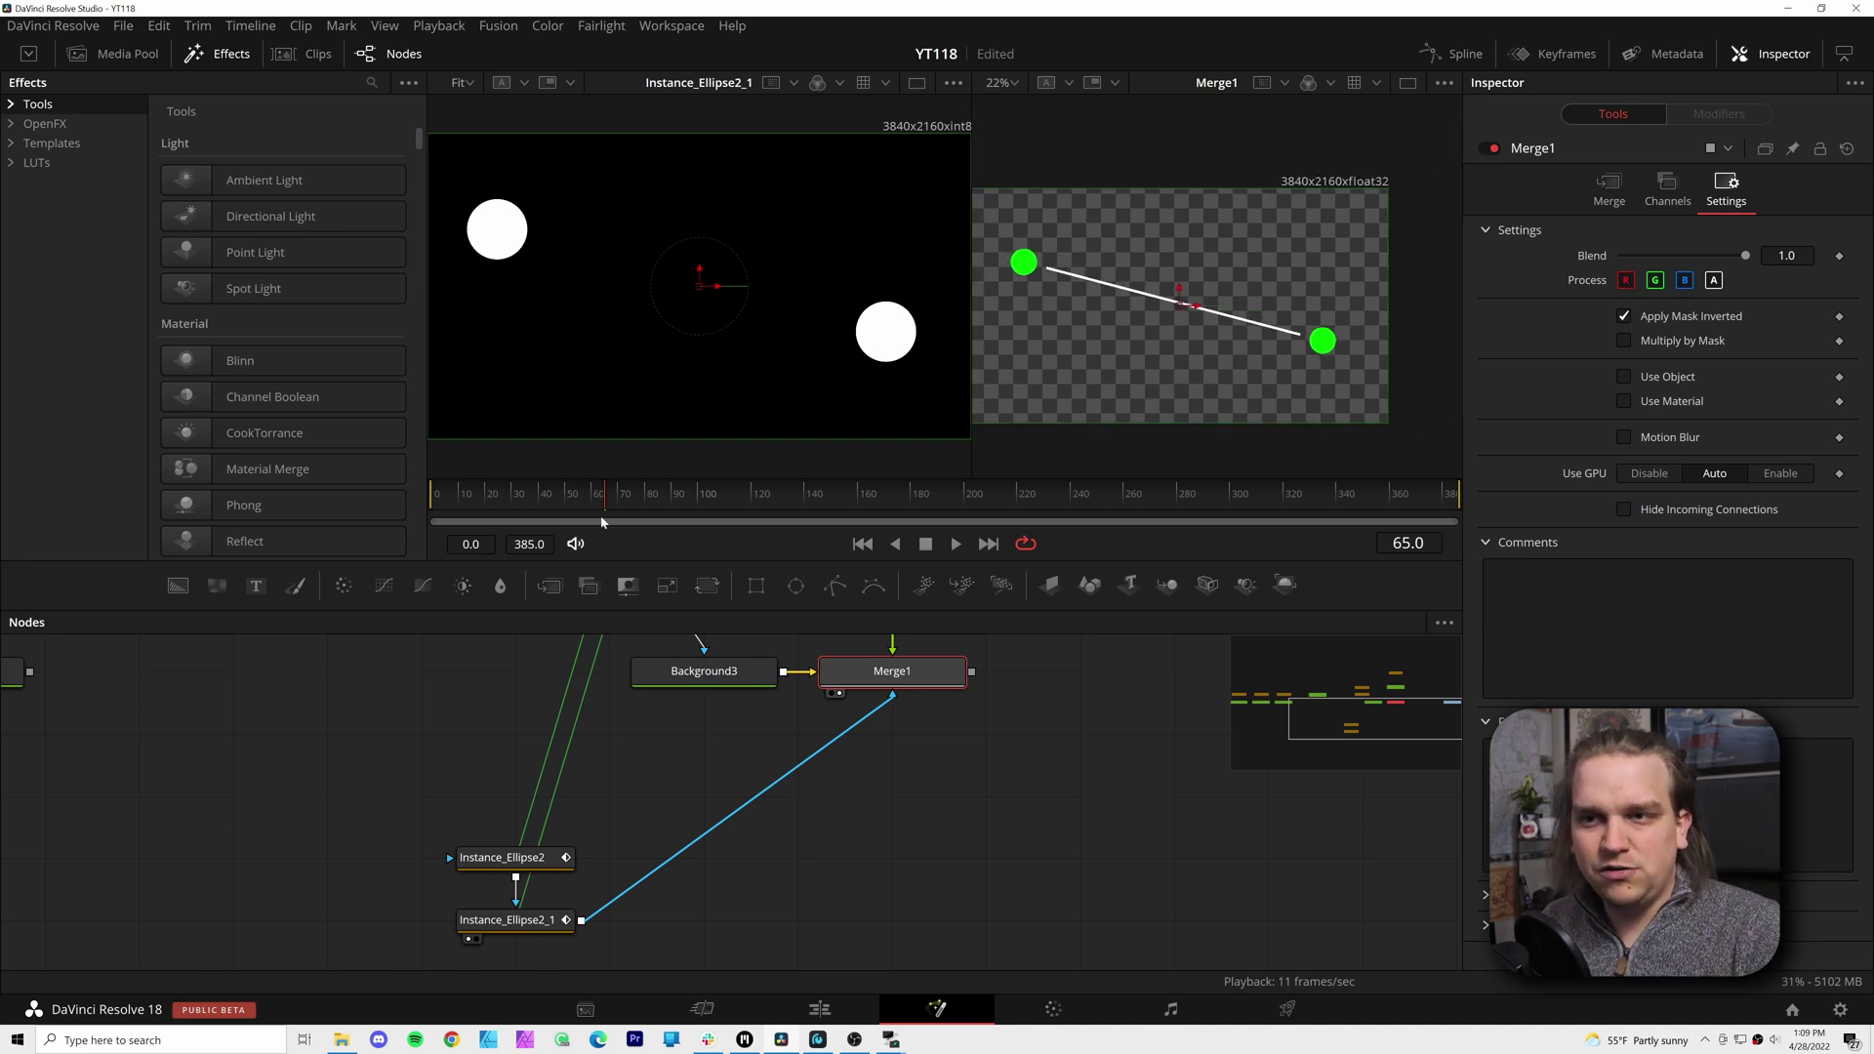
{"action": "left_click_drag", "start_coordinate": [601, 522], "coordinate": [695, 527]}
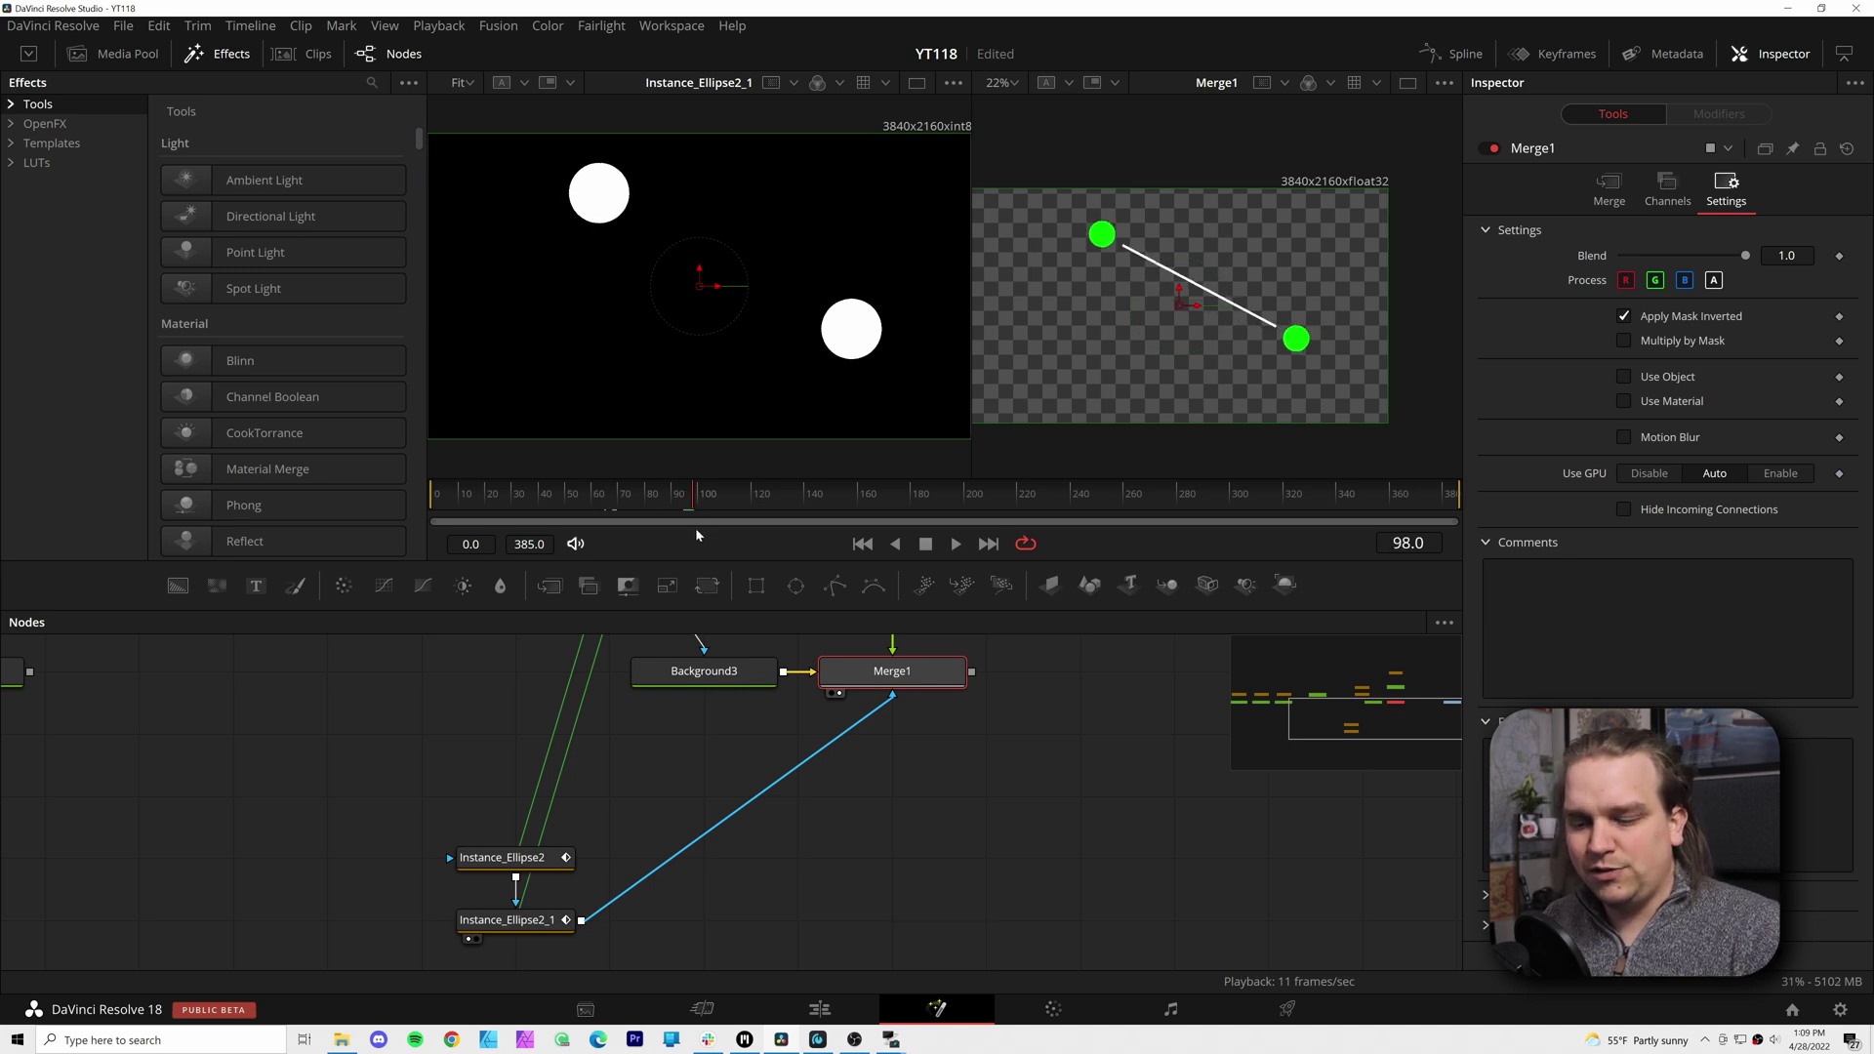
{"action": "key", "text": "space"}
{"action": "left_click", "coordinate": [816, 744]}
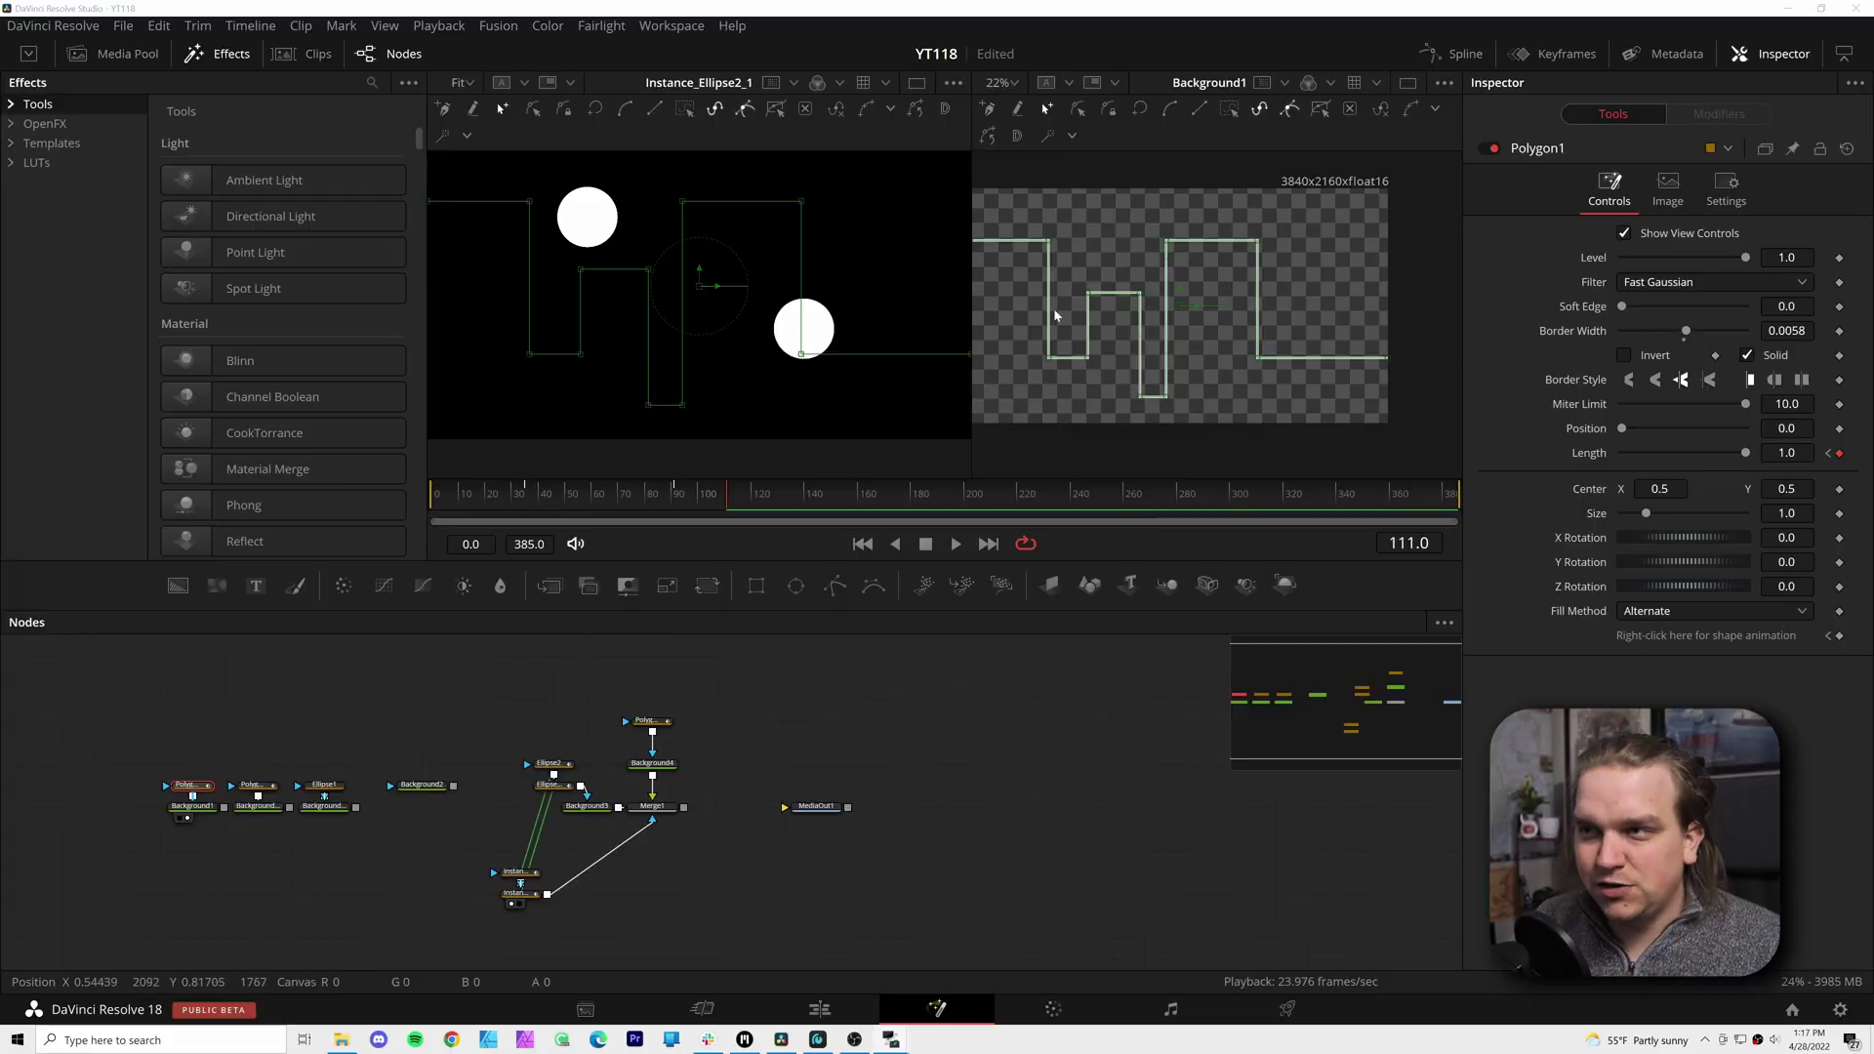
Add a CustomPoly modifier to Polygon1's shape and show its 20-point px/py polyline expressions
{"action": "right_click", "coordinate": [1651, 644]}
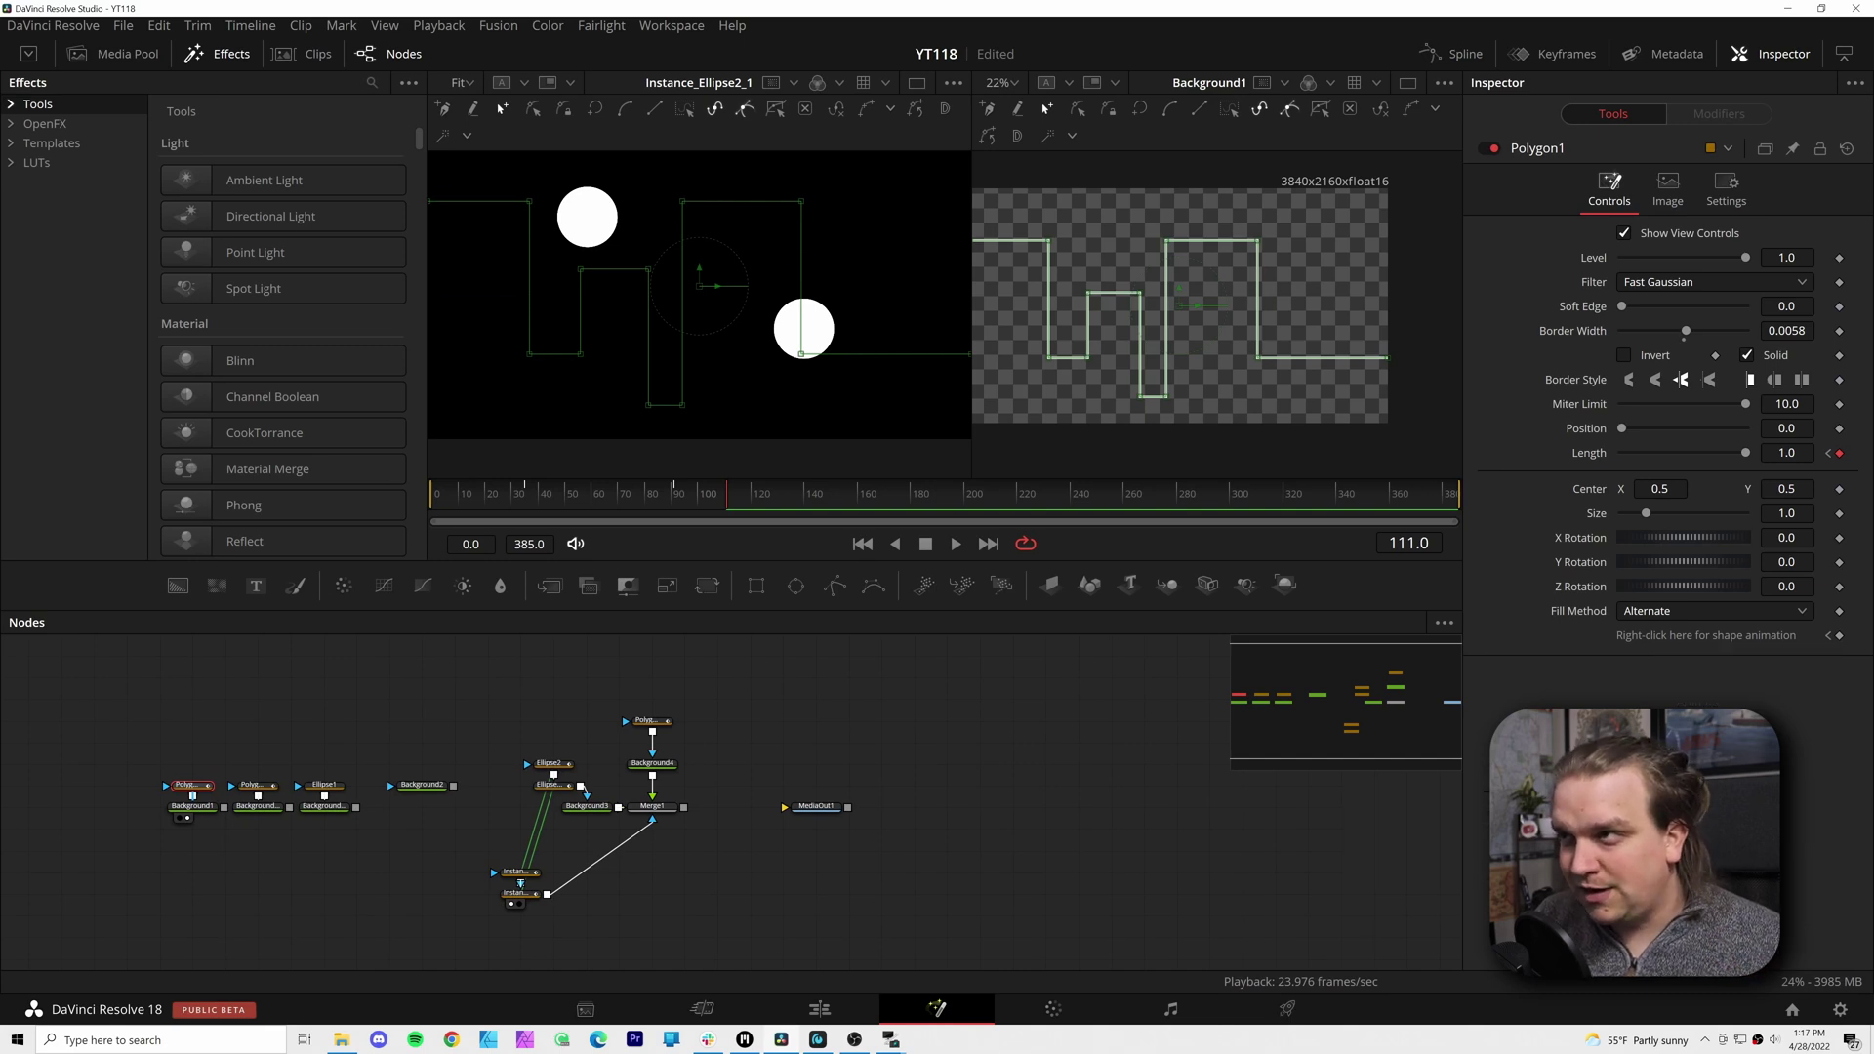
{"action": "left_click", "coordinate": [1727, 116]}
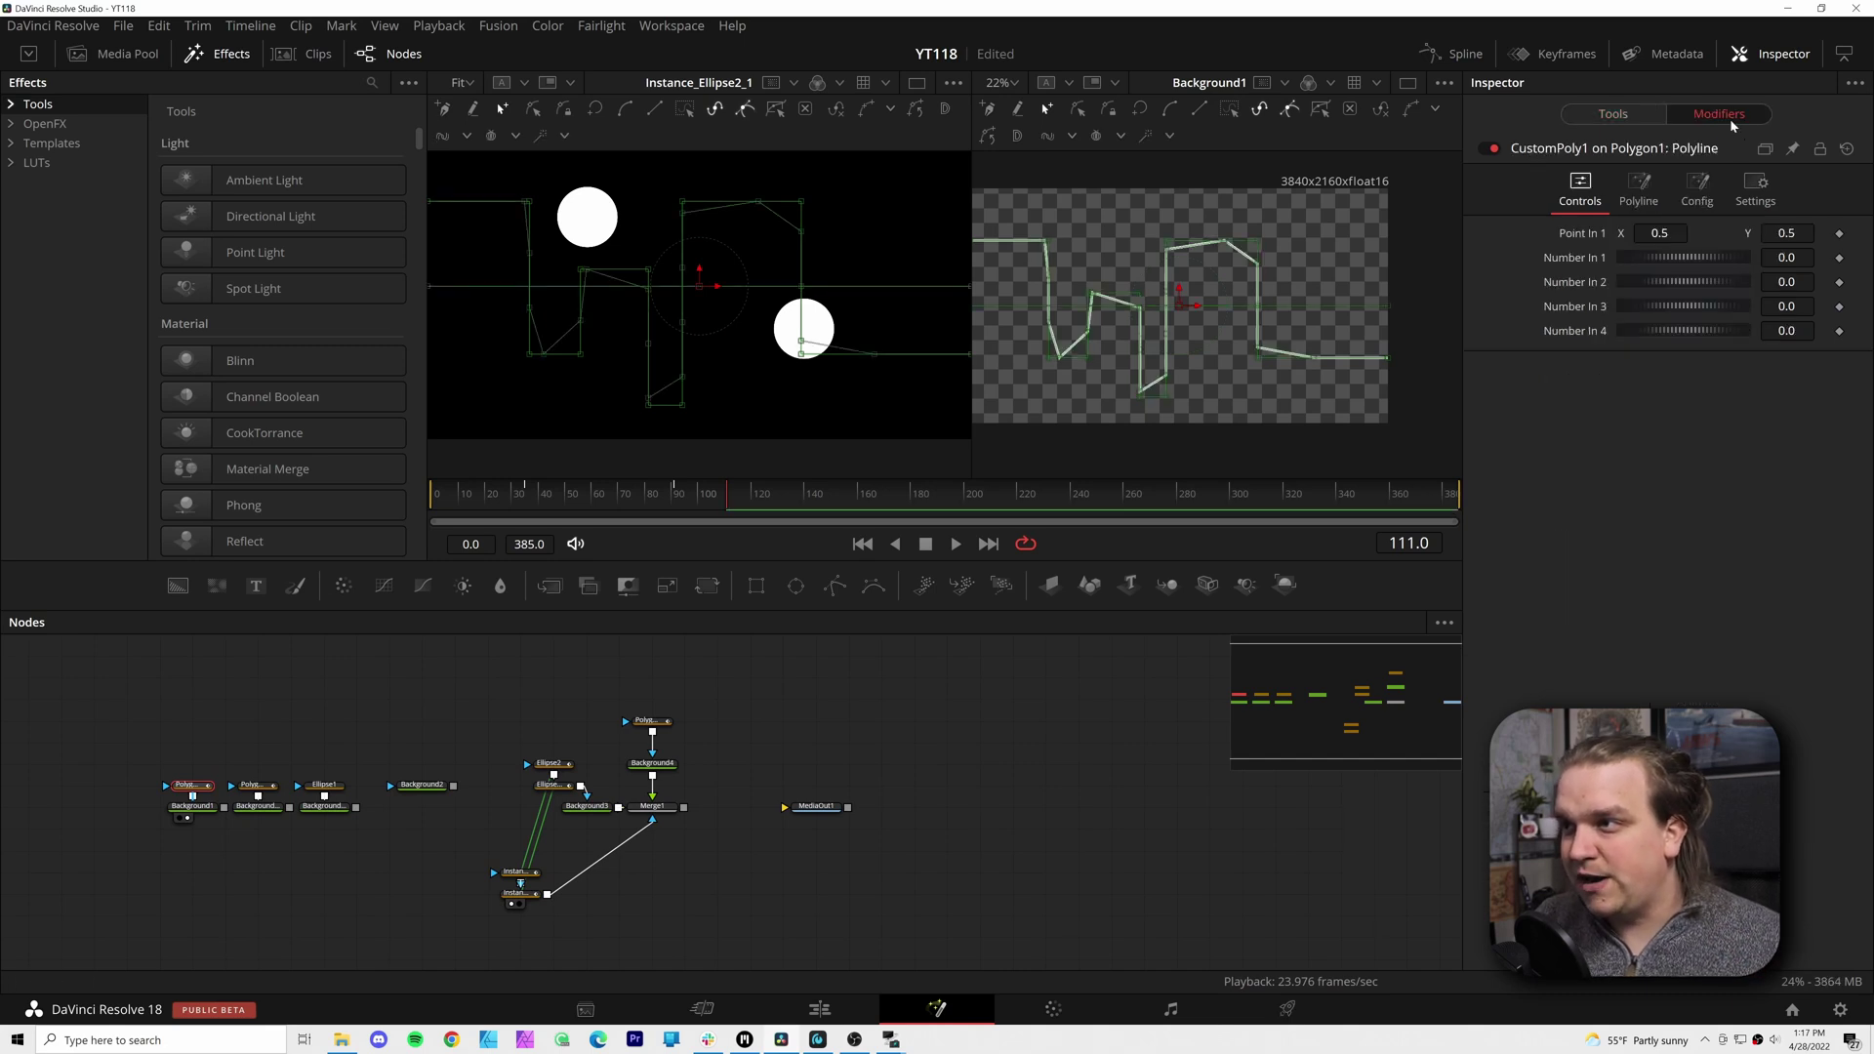
{"action": "left_click", "coordinate": [1650, 184]}
{"action": "left_click", "coordinate": [1696, 188]}
{"action": "left_click", "coordinate": [1638, 186]}
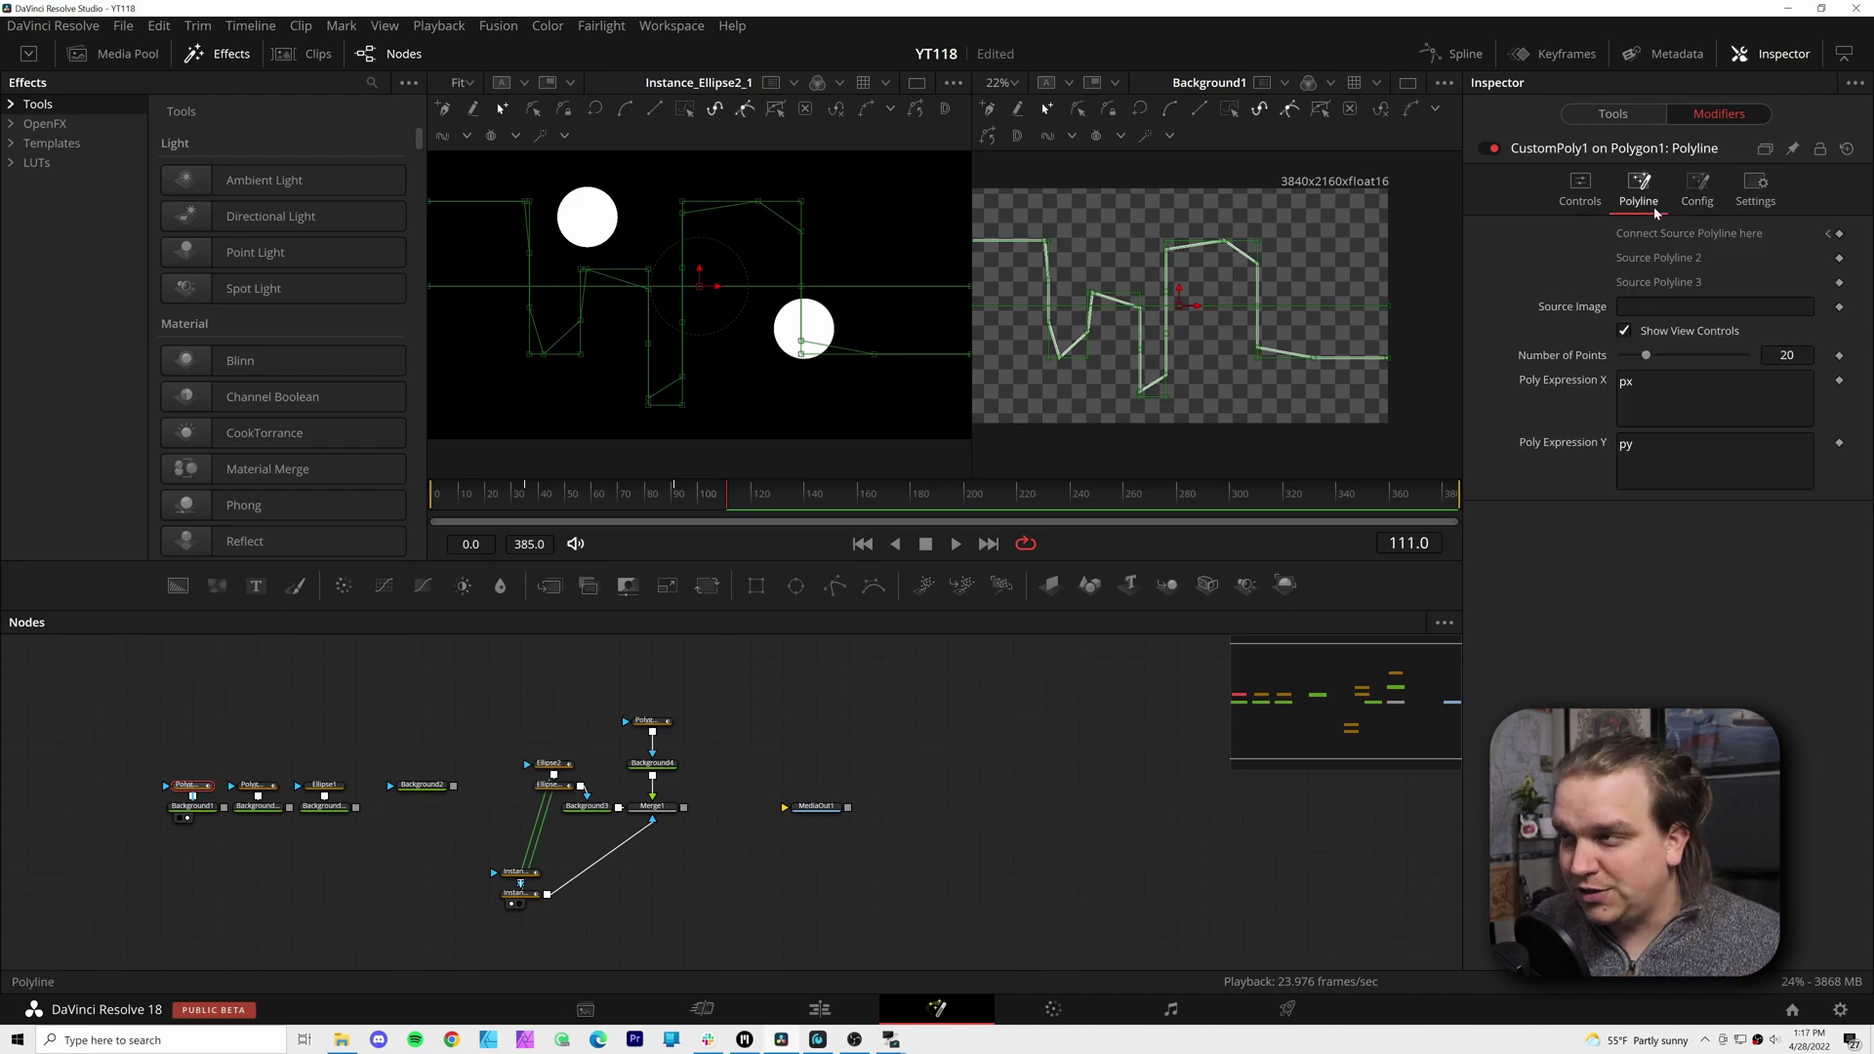